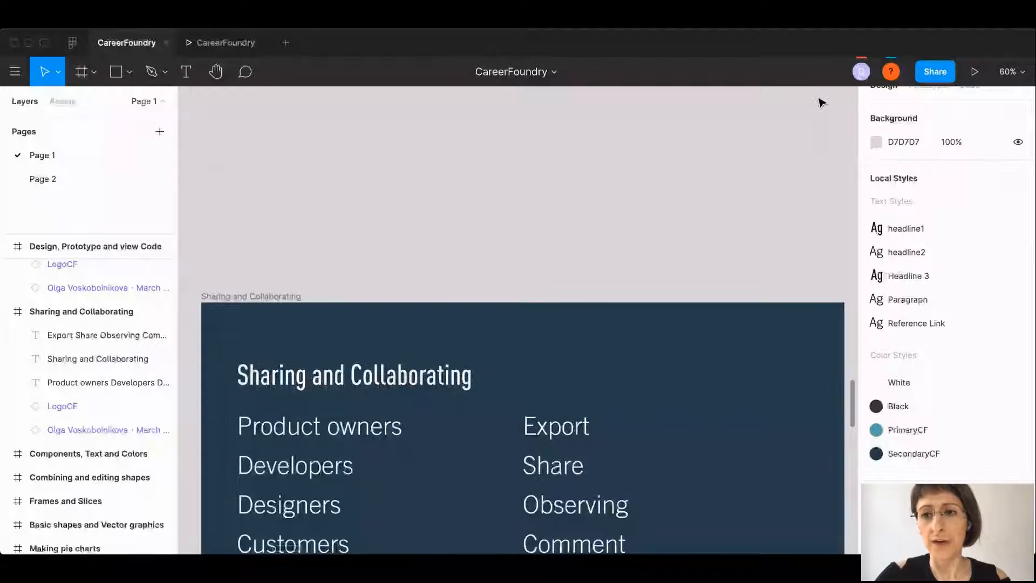
- Review the file's sharing settings and the invitation permission choices, can edit and can view, without inviting anyone
{"action": "scroll", "coordinate": [980, 250], "scroll_direction": "up", "scroll_amount": 1}
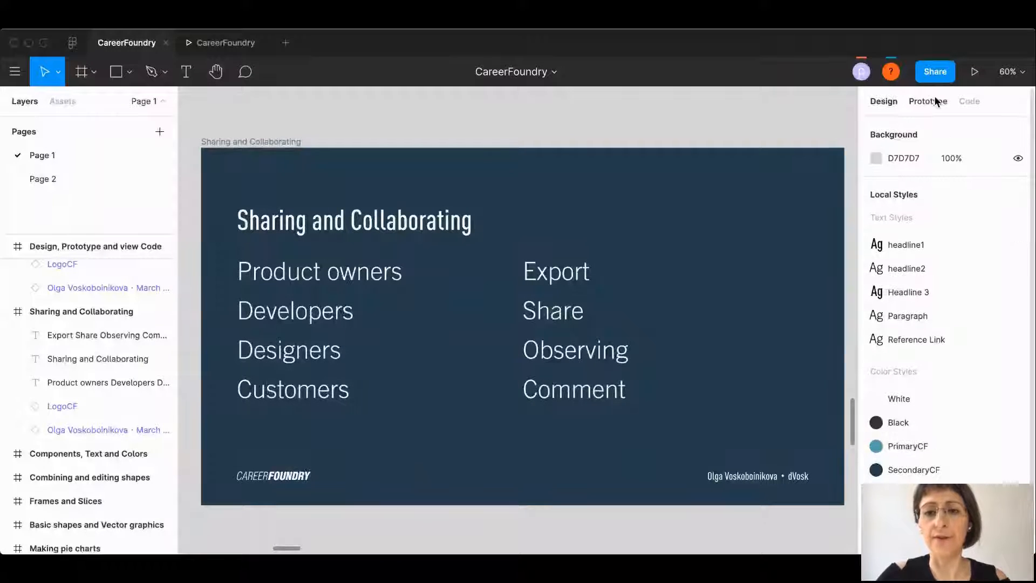
{"action": "left_click", "coordinate": [934, 72]}
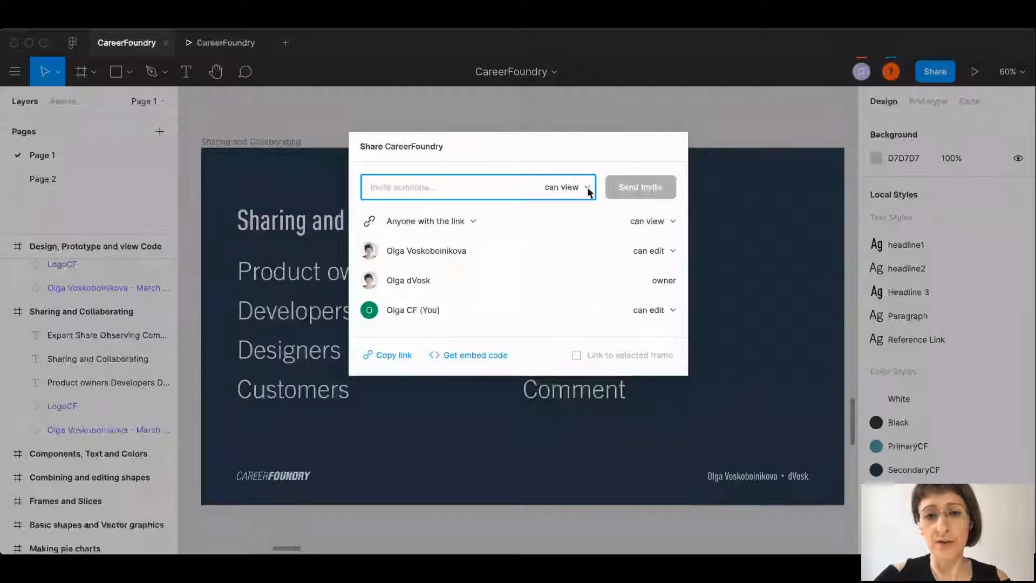
{"action": "left_click", "coordinate": [561, 187]}
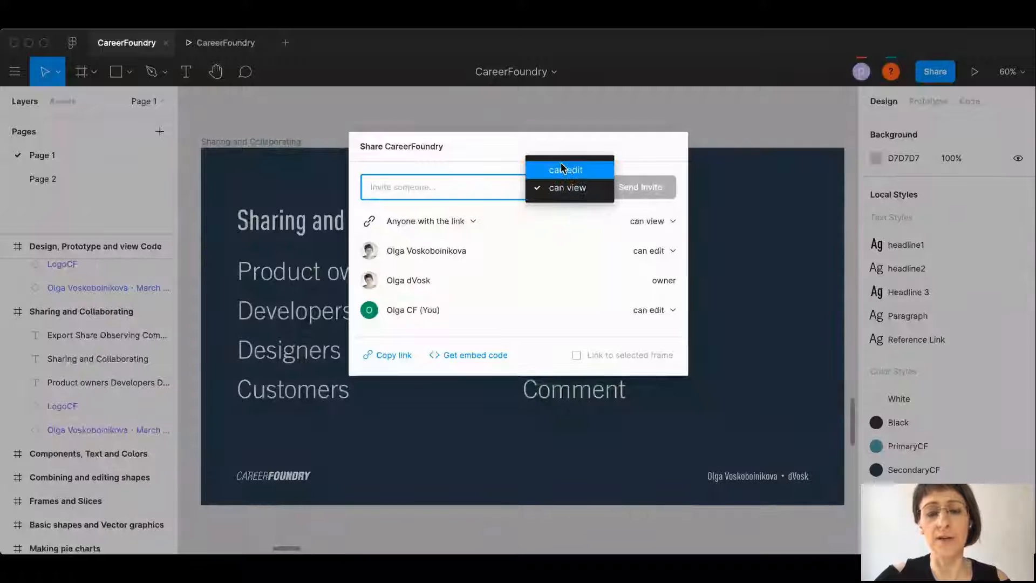
{"action": "left_click", "coordinate": [456, 158]}
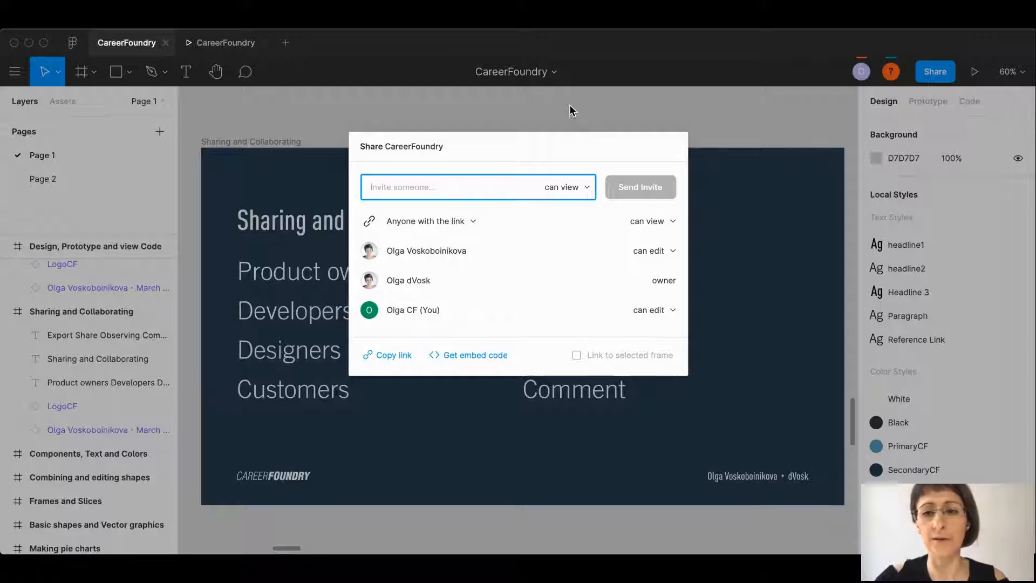
{"action": "left_click", "coordinate": [603, 101]}
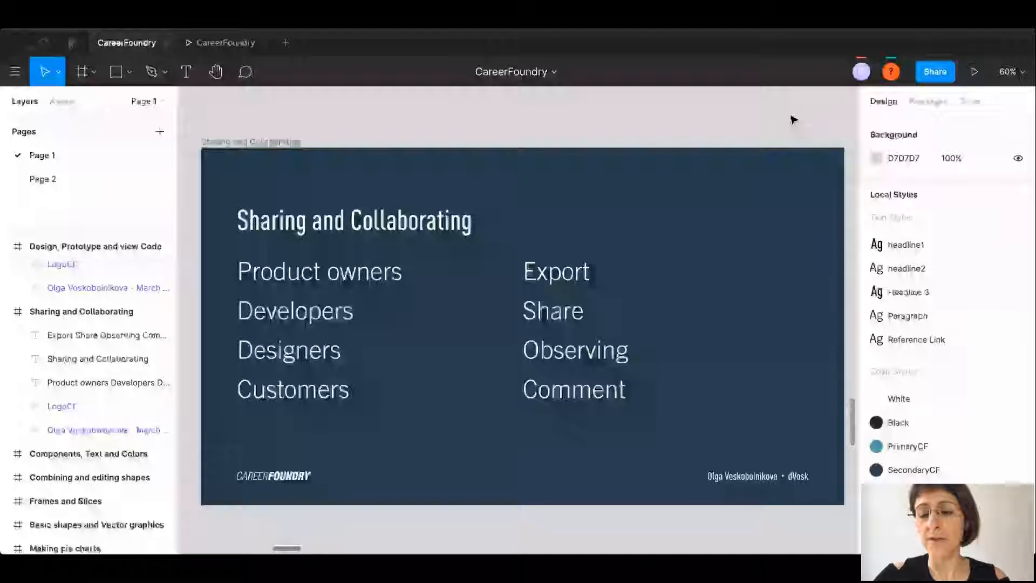
- View the canvas background's CSS code, return to the design properties, and look at the next slide before coming back to Sharing and Collaborating
{"action": "left_click", "coordinate": [970, 101]}
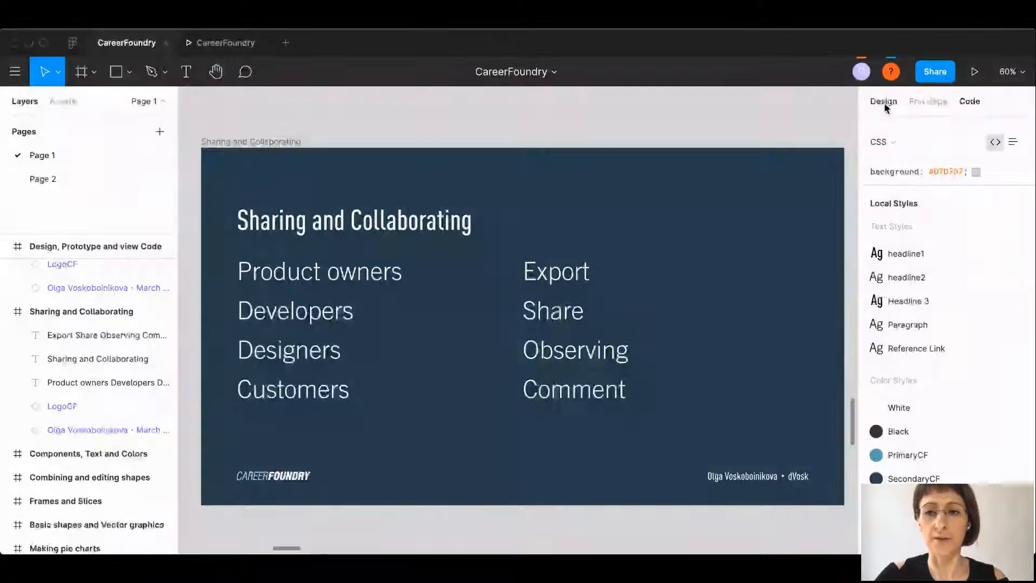
{"action": "left_click", "coordinate": [883, 102]}
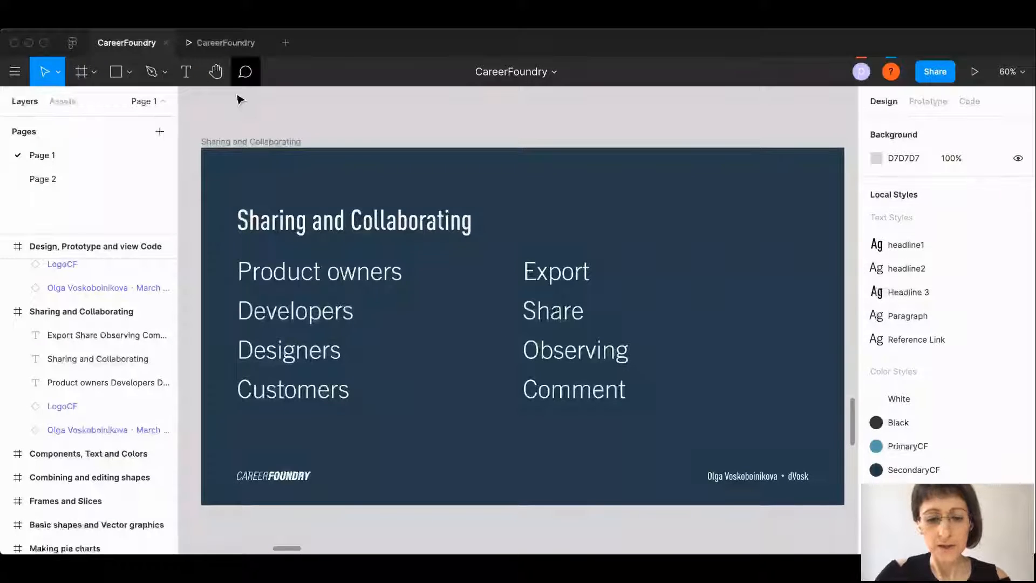
{"action": "key", "text": "n"}
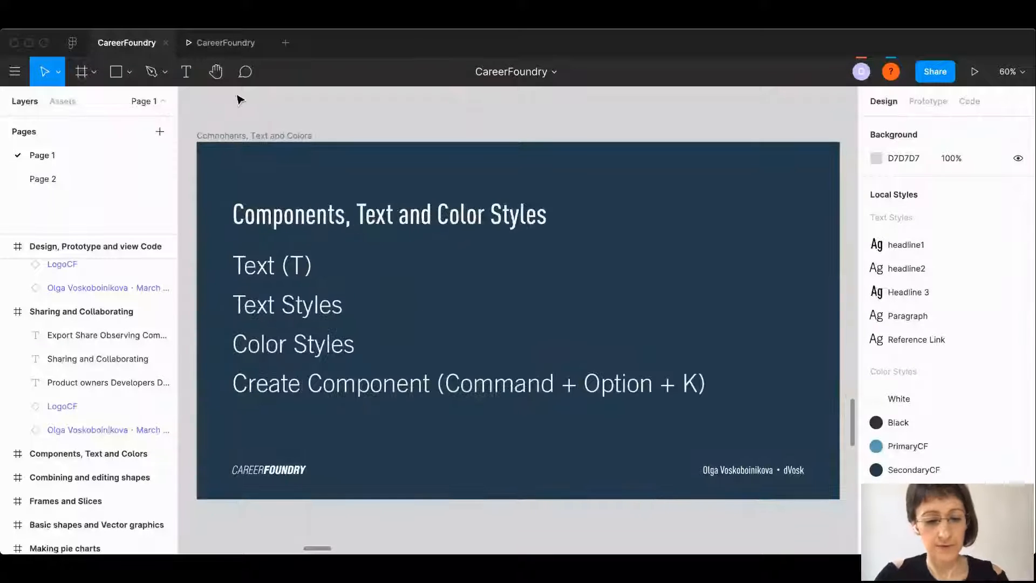
{"action": "key", "text": "shift+n"}
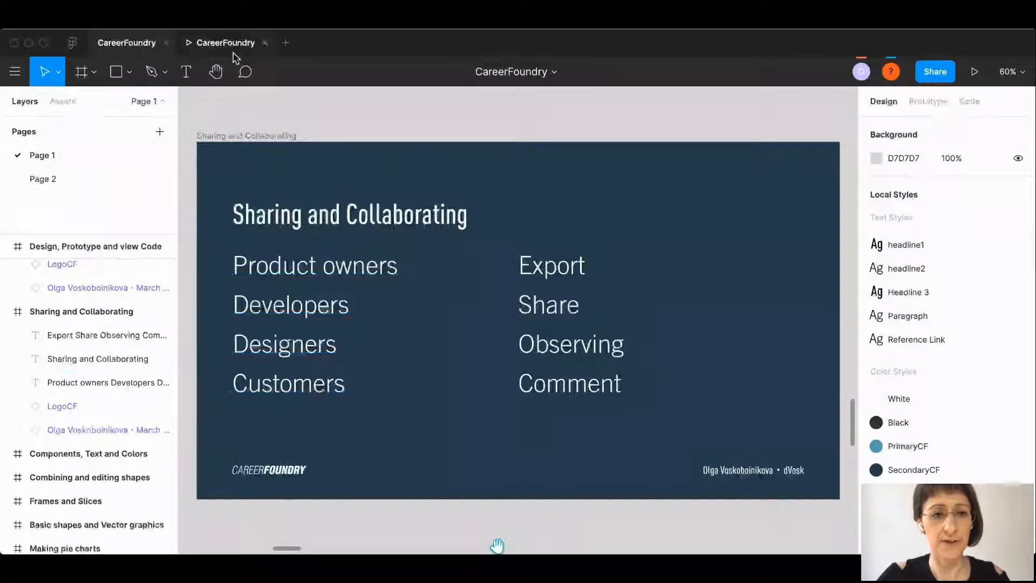
- Post the comment "consider ..." on the word Export in the Sharing and Collaborating frame
{"action": "left_click", "coordinate": [245, 71]}
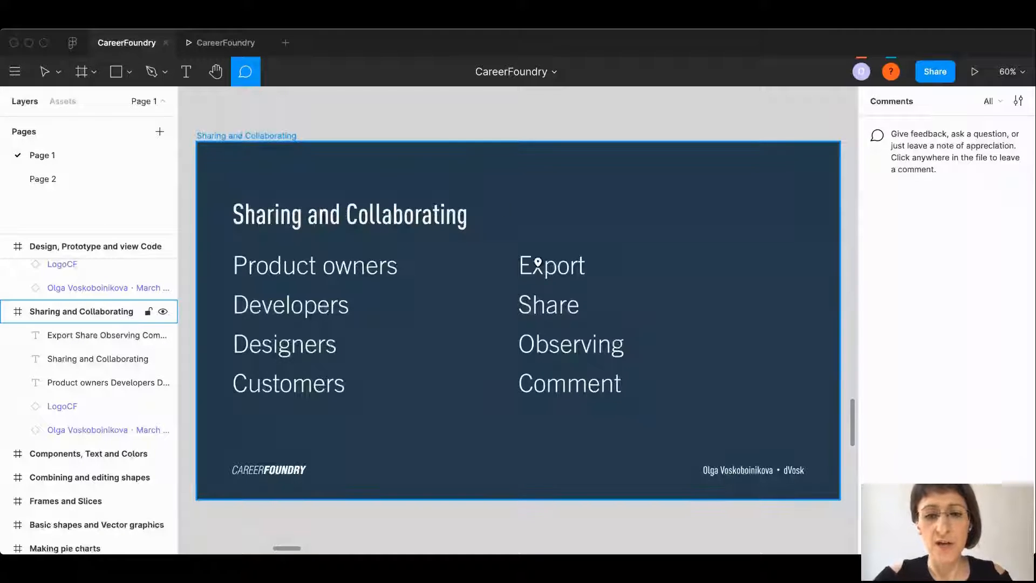
{"action": "left_click", "coordinate": [558, 259]}
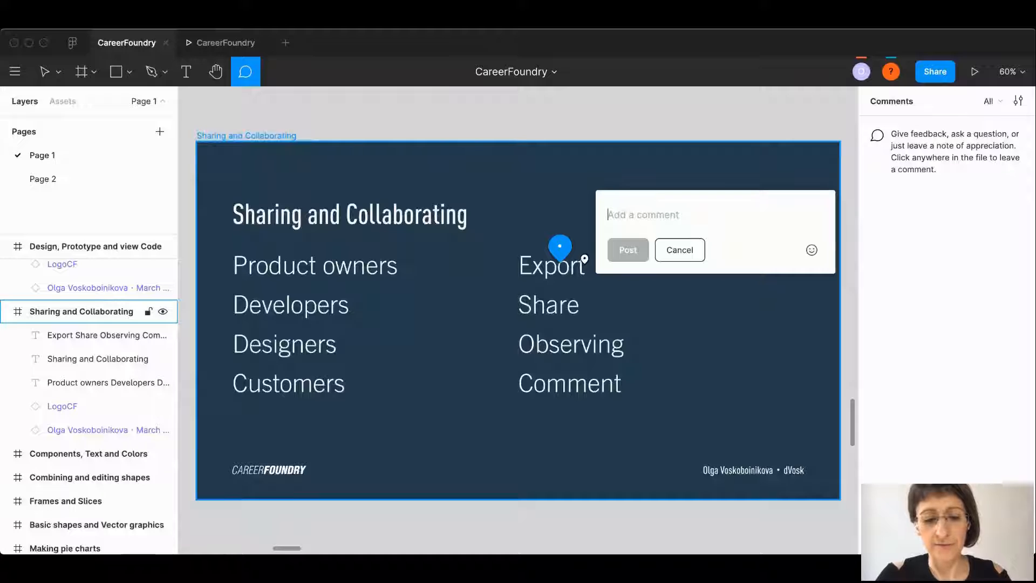
{"action": "type", "text": "con"}
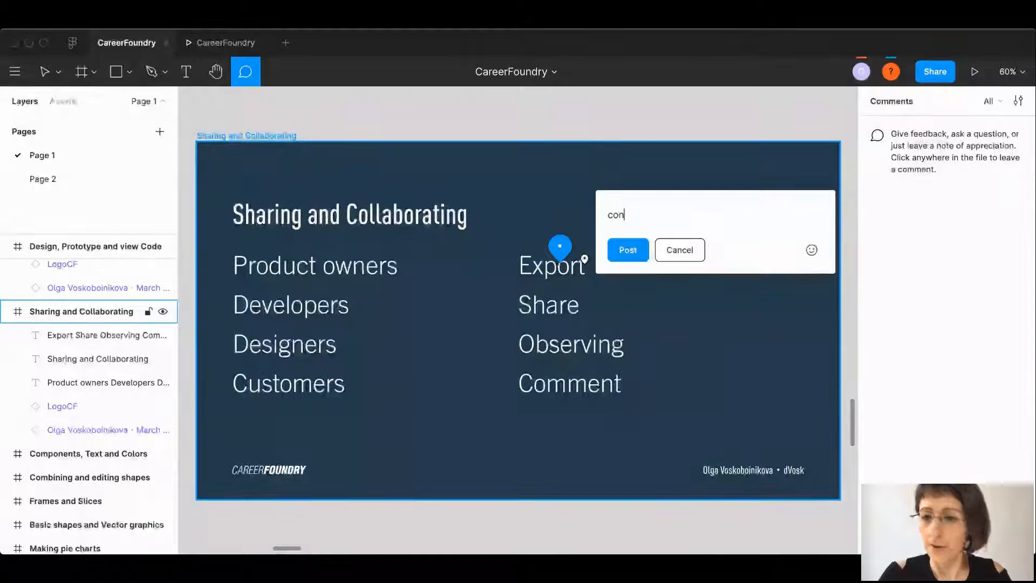
{"action": "type", "text": "sider ..."}
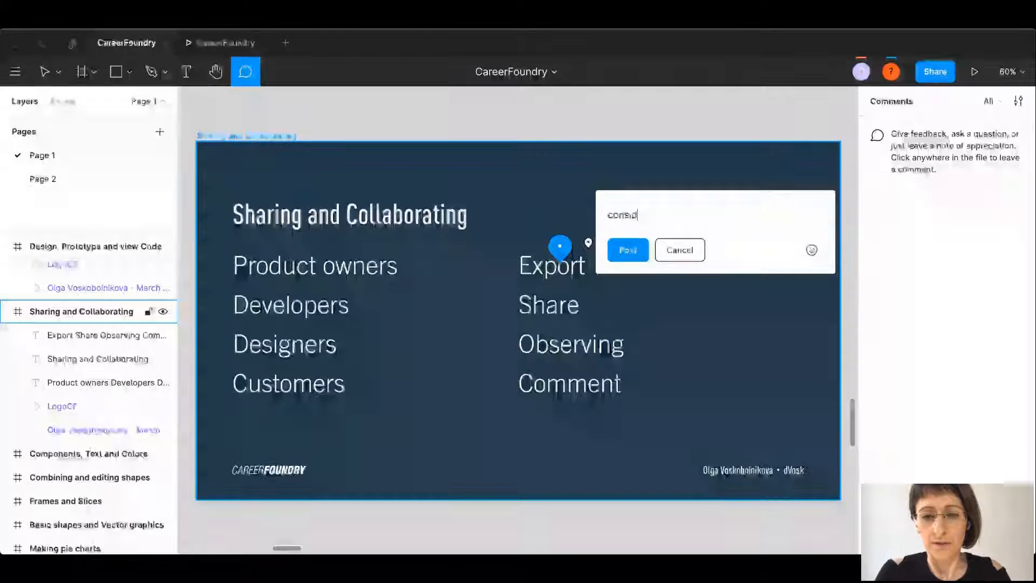
{"action": "left_click", "coordinate": [611, 249]}
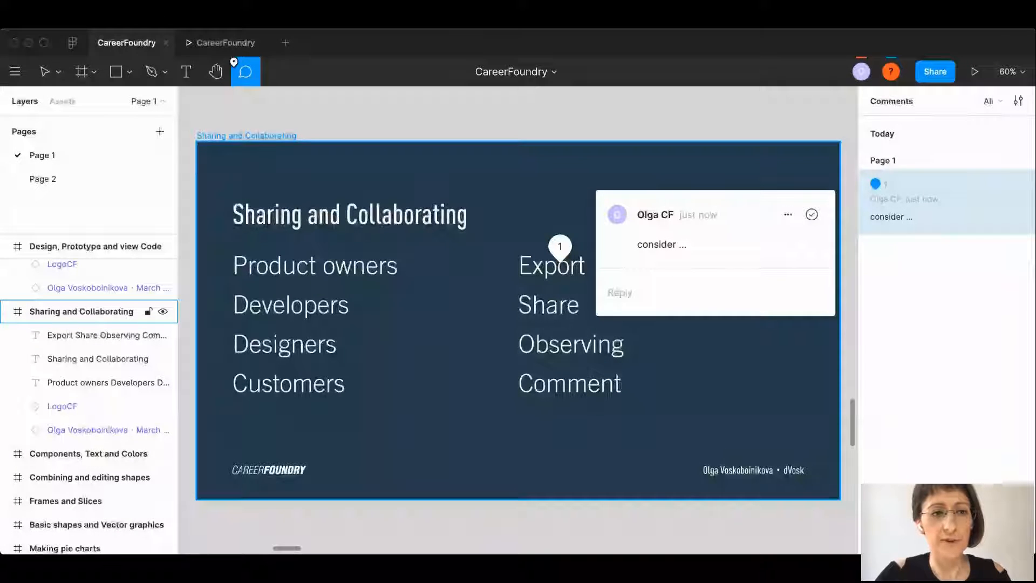
- Try moving the Export, Share, Observing, Comment text toward the frame's lower-right corner, redisplay the comments, and undo the move
{"action": "key", "text": "v"}
{"action": "left_click", "coordinate": [556, 269]}
{"action": "left_click_drag", "start_coordinate": [559, 273], "coordinate": [741, 352]}
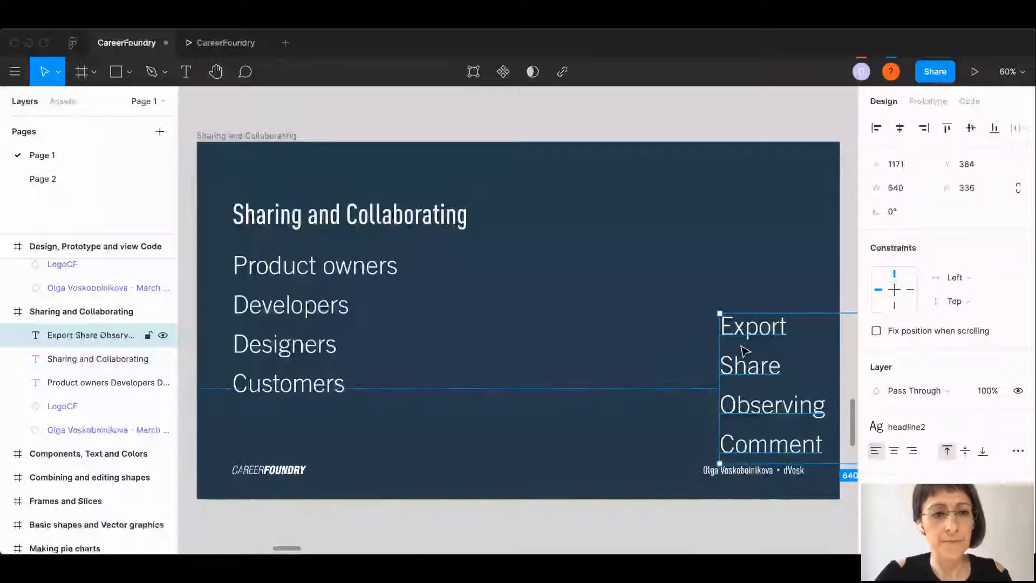
{"action": "left_click", "coordinate": [245, 71]}
{"action": "key", "text": "ctrl+z"}
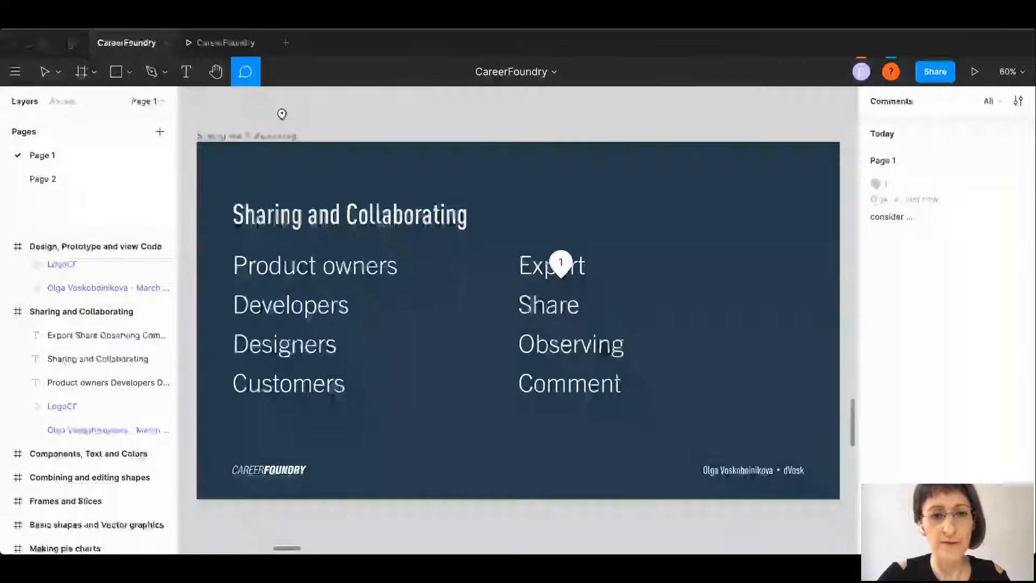
- Try moving the whole Sharing and Collaborating frame below its row, check its comment pin, and undo the move
{"action": "scroll", "coordinate": [280, 111], "scroll_direction": "down", "scroll_amount": 5}
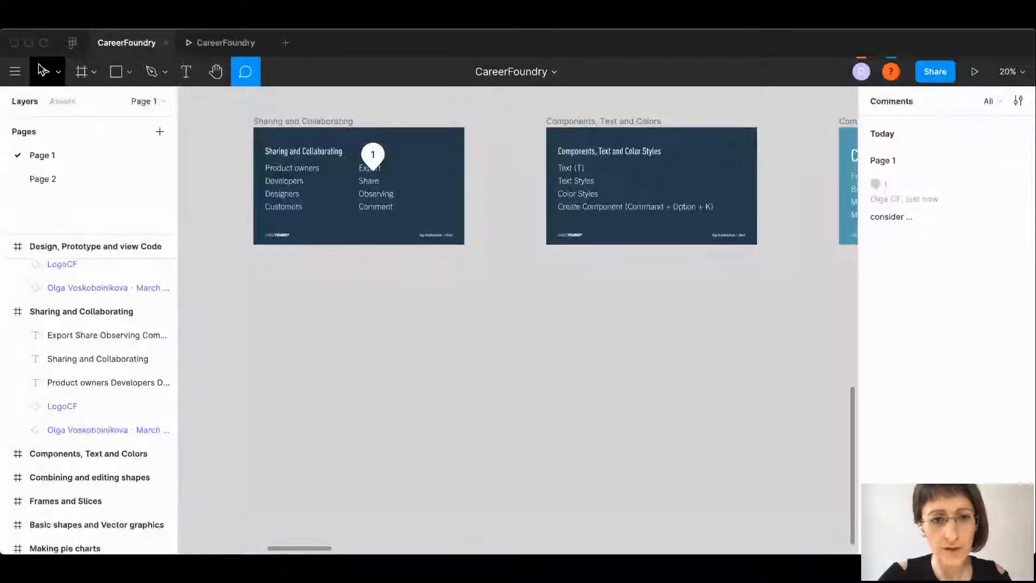
{"action": "left_click", "coordinate": [44, 71]}
{"action": "left_click_drag", "start_coordinate": [312, 127], "coordinate": [370, 330]}
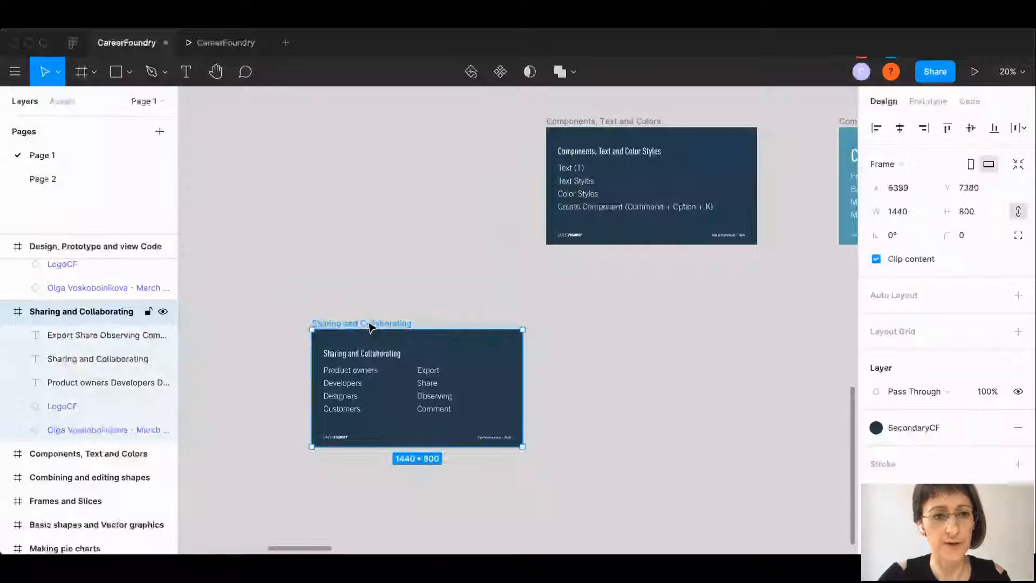
{"action": "left_click", "coordinate": [246, 71]}
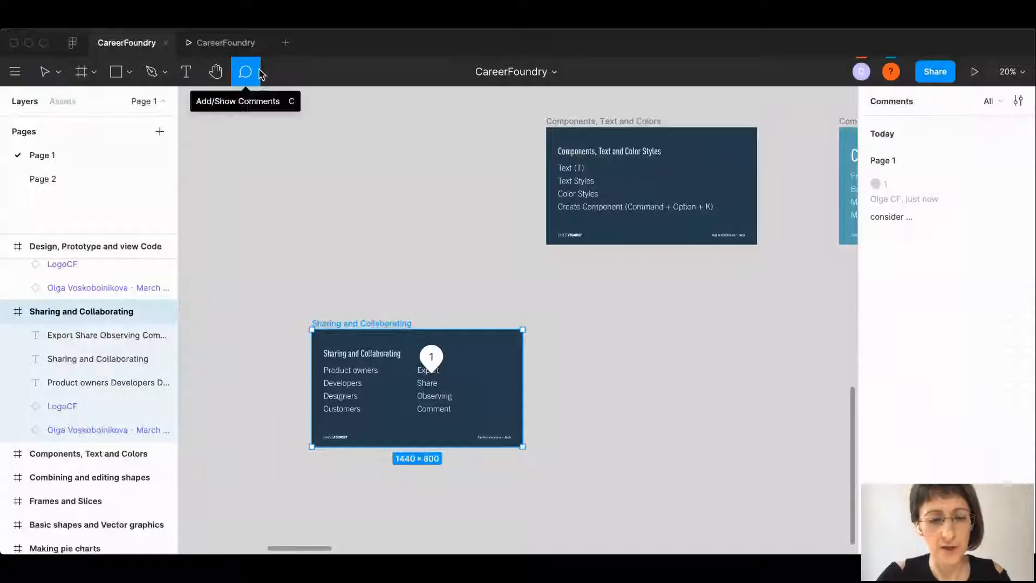
{"action": "key", "text": "ctrl+z"}
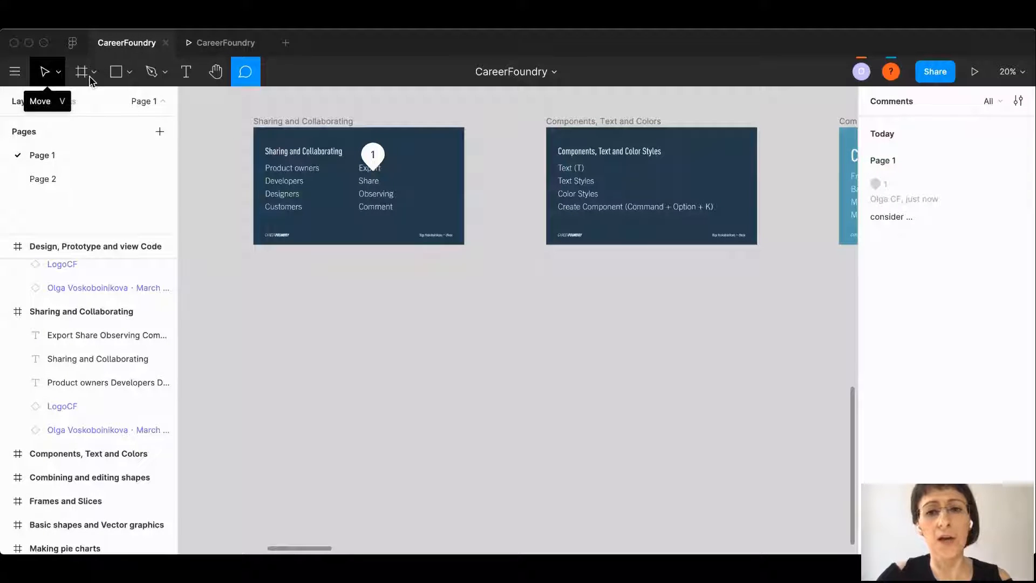
- Leave commenting, select the Sharing and Collaborating frame, and bring up the Components, Text and Colors frame with nothing selected
{"action": "left_click", "coordinate": [58, 72]}
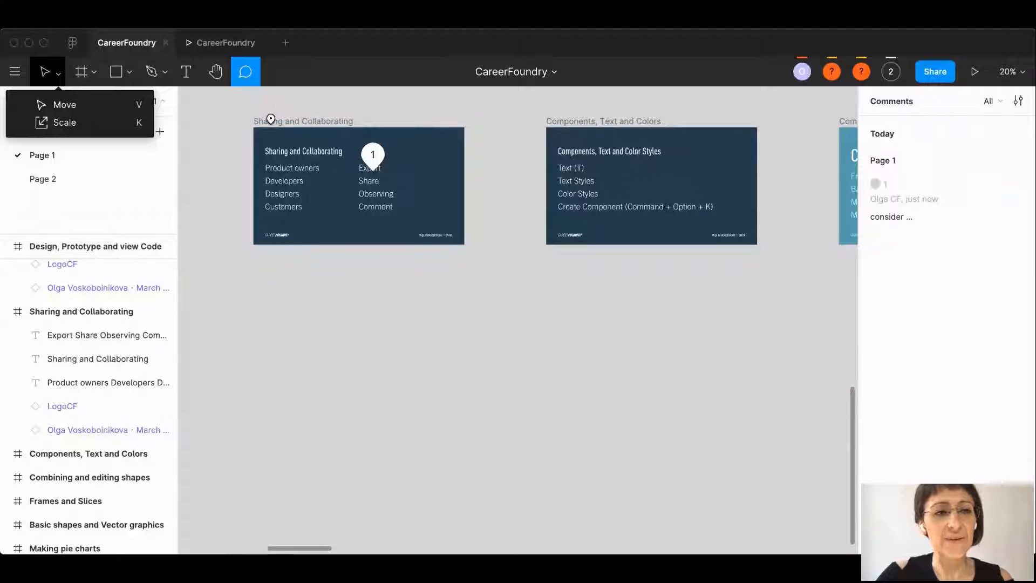
{"action": "key", "text": "v"}
{"action": "left_click", "coordinate": [308, 121]}
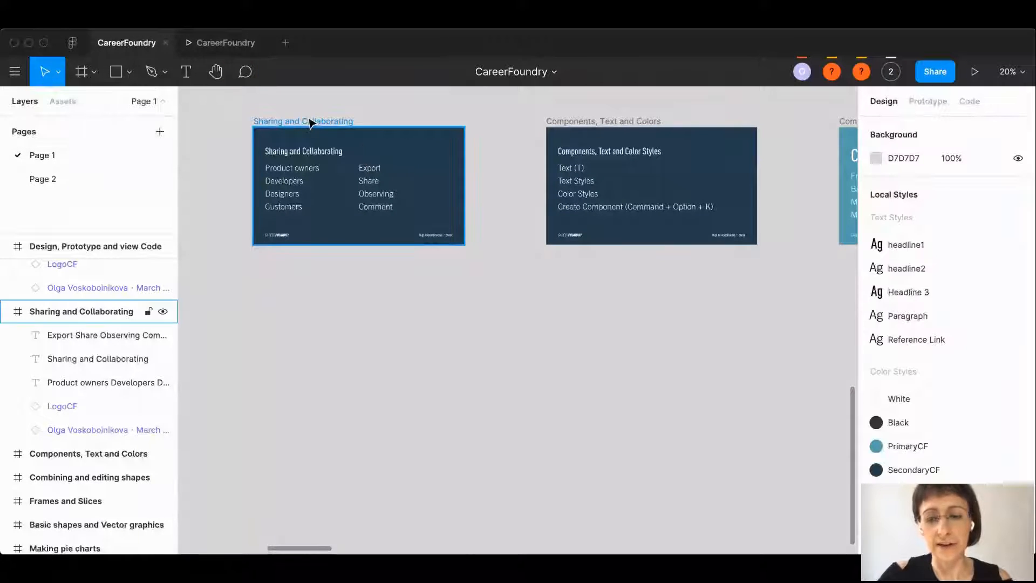
{"action": "left_click", "coordinate": [311, 122]}
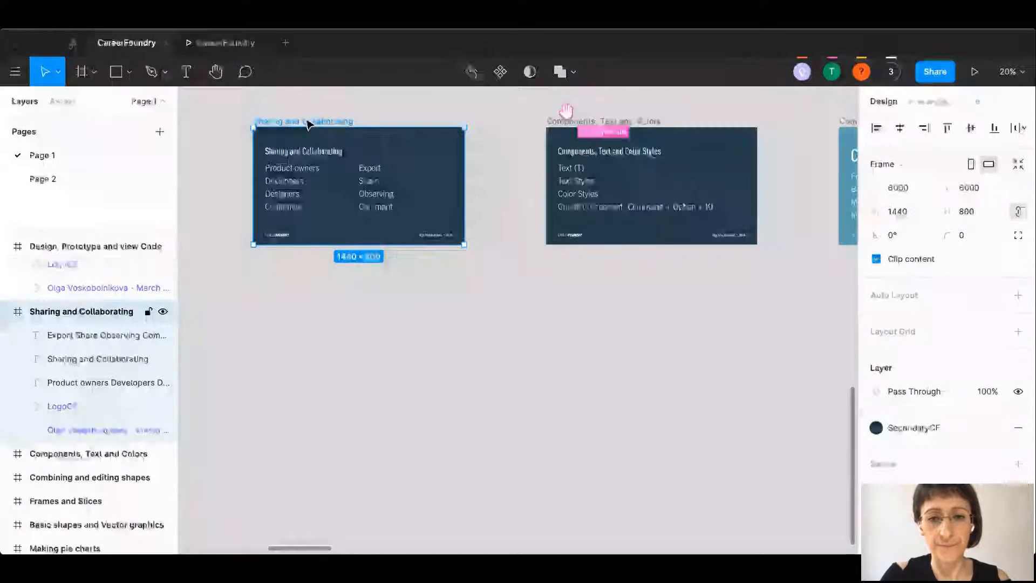
{"action": "key", "text": "n"}
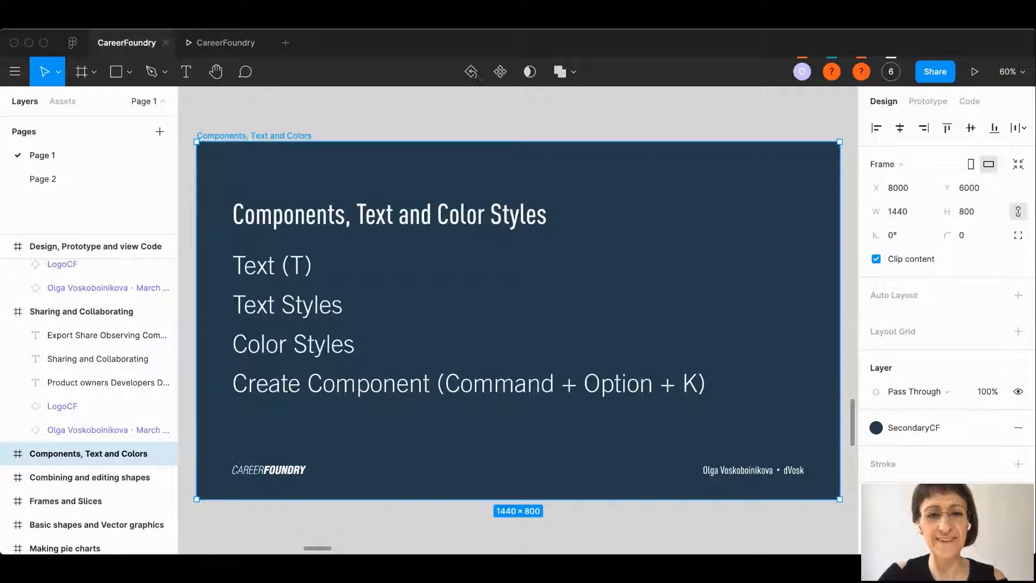
{"action": "key", "text": "super+alt+backslash"}
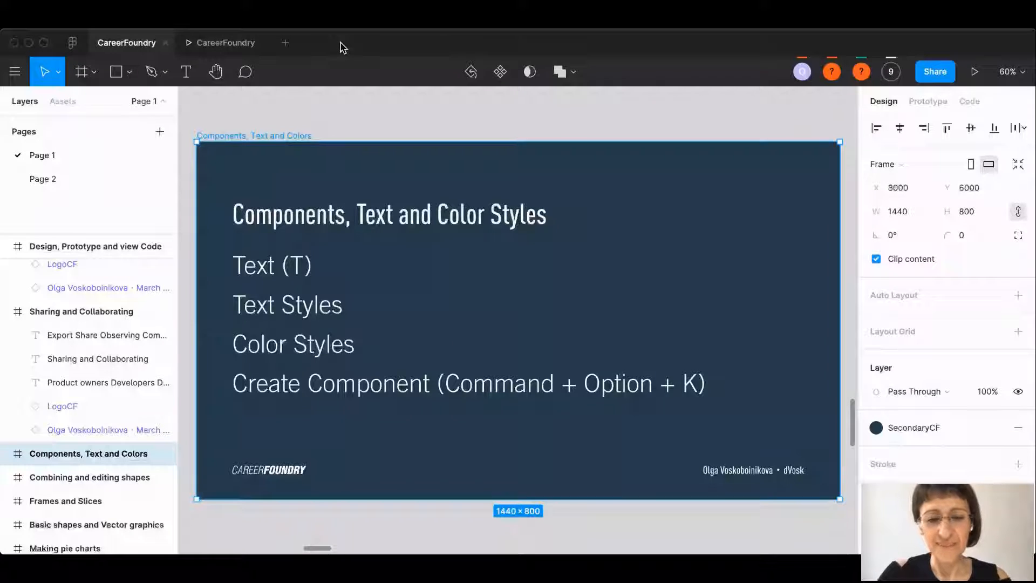
{"action": "left_click", "coordinate": [339, 118]}
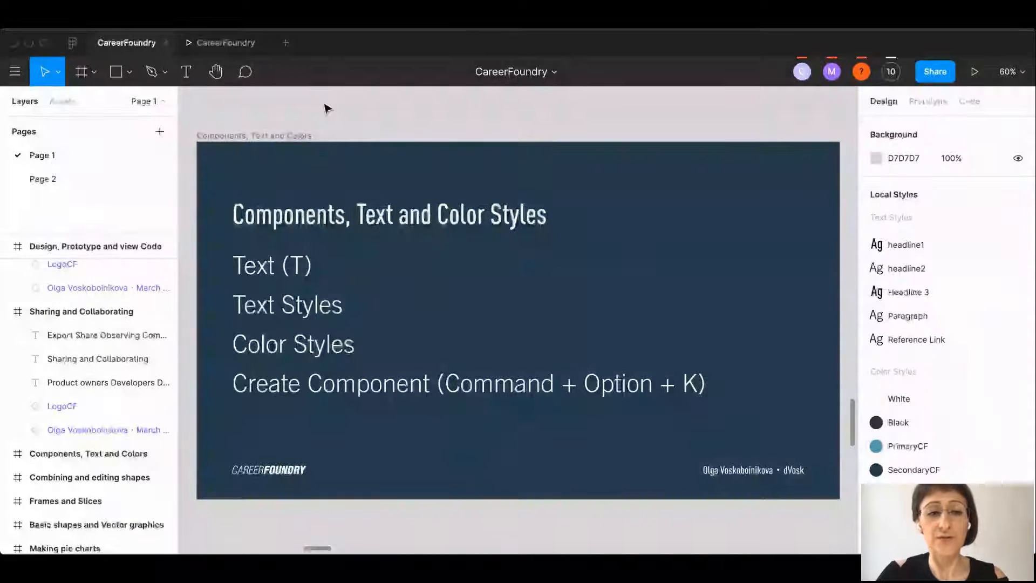
- Select the author credit instance in the Design, Prototype and view Code frame, and view the local component assets and the instance's properties
{"action": "left_click", "coordinate": [78, 296]}
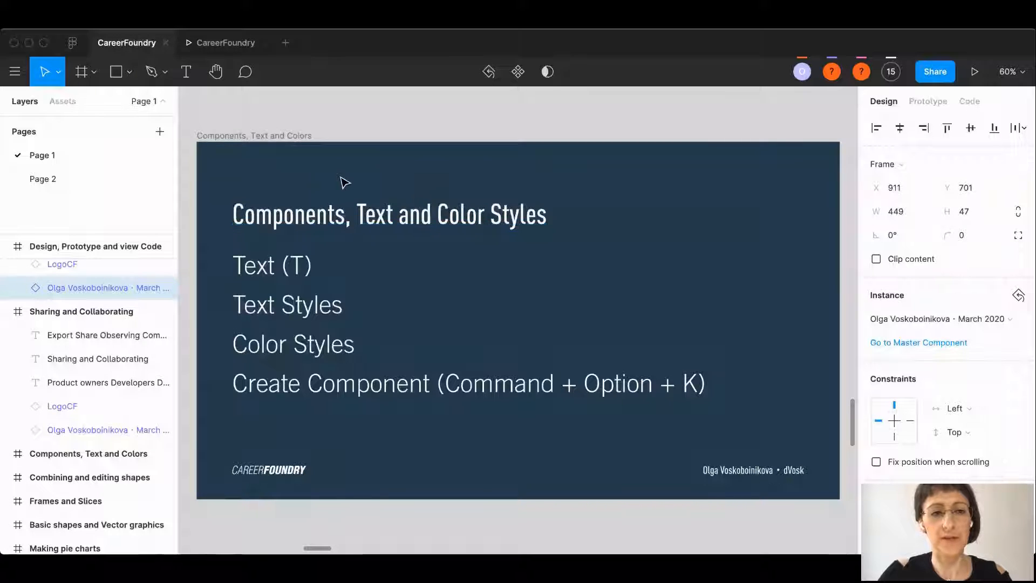
{"action": "left_click", "coordinate": [62, 101]}
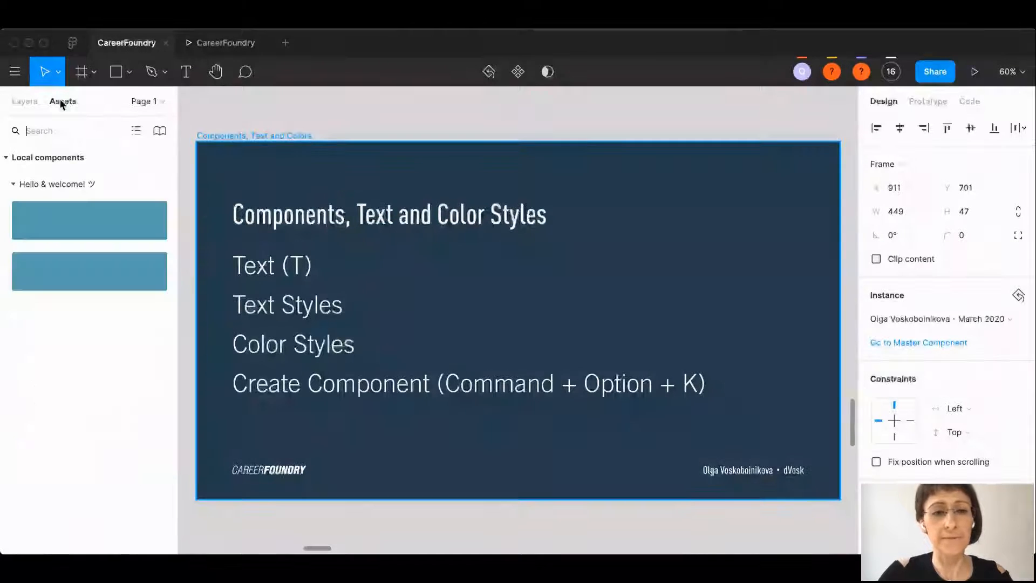
{"action": "left_click", "coordinate": [186, 72]}
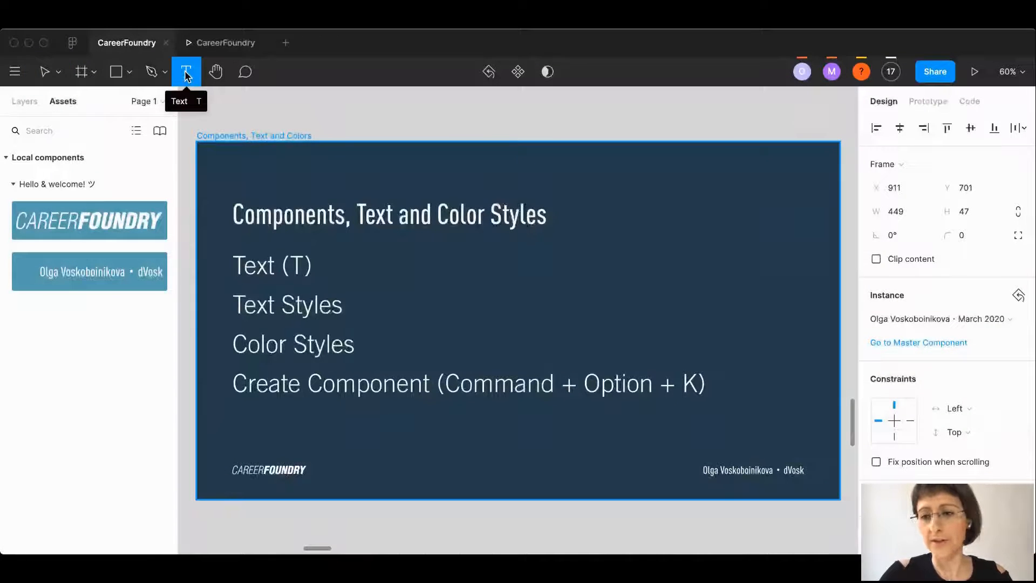
{"action": "scroll", "coordinate": [994, 319], "scroll_direction": "down", "scroll_amount": 5}
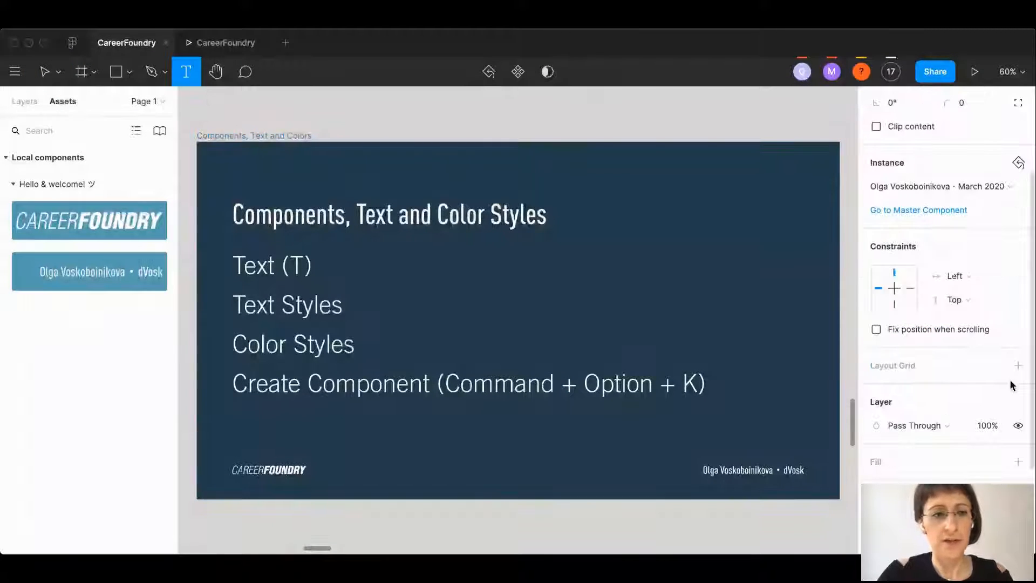
{"action": "left_click", "coordinate": [44, 73]}
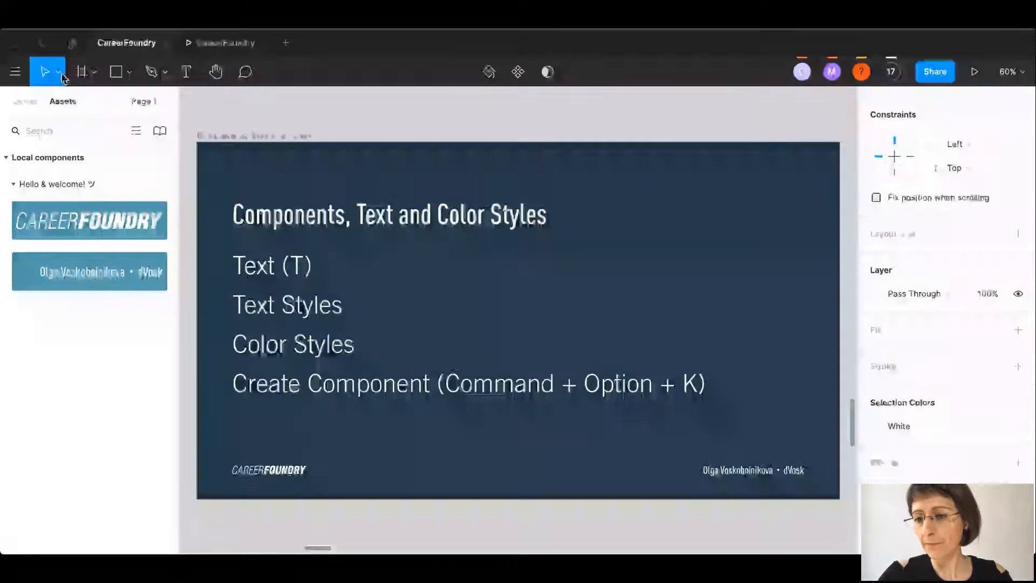
- Examine the text properties of the four-line body text in Components, Text and Colors, and open its available text styles
{"action": "left_click", "coordinate": [271, 345]}
{"action": "scroll", "coordinate": [890, 427], "scroll_direction": "down", "scroll_amount": 2}
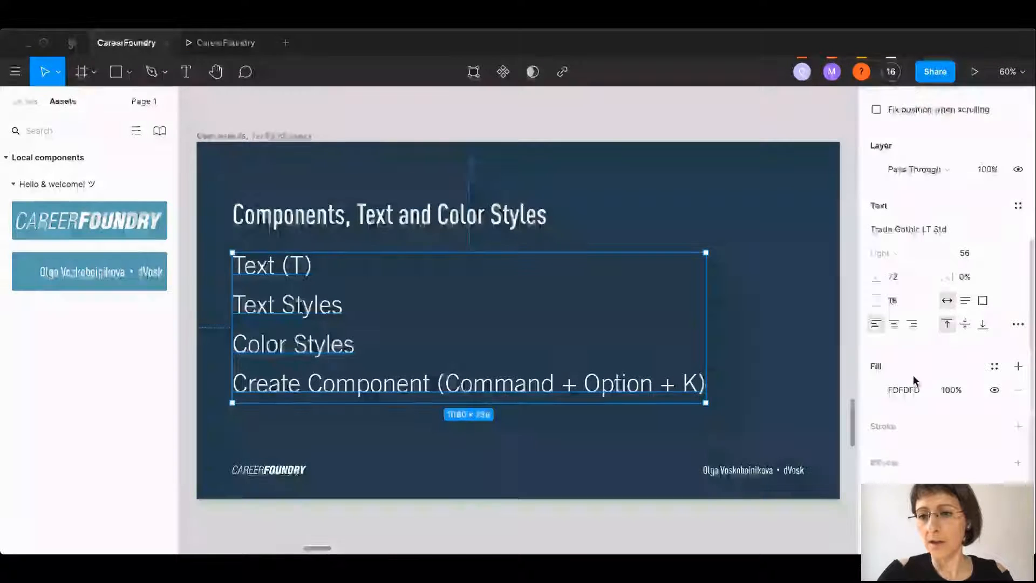
{"action": "scroll", "coordinate": [914, 212], "scroll_direction": "up", "scroll_amount": 6}
{"action": "left_click", "coordinate": [665, 124]}
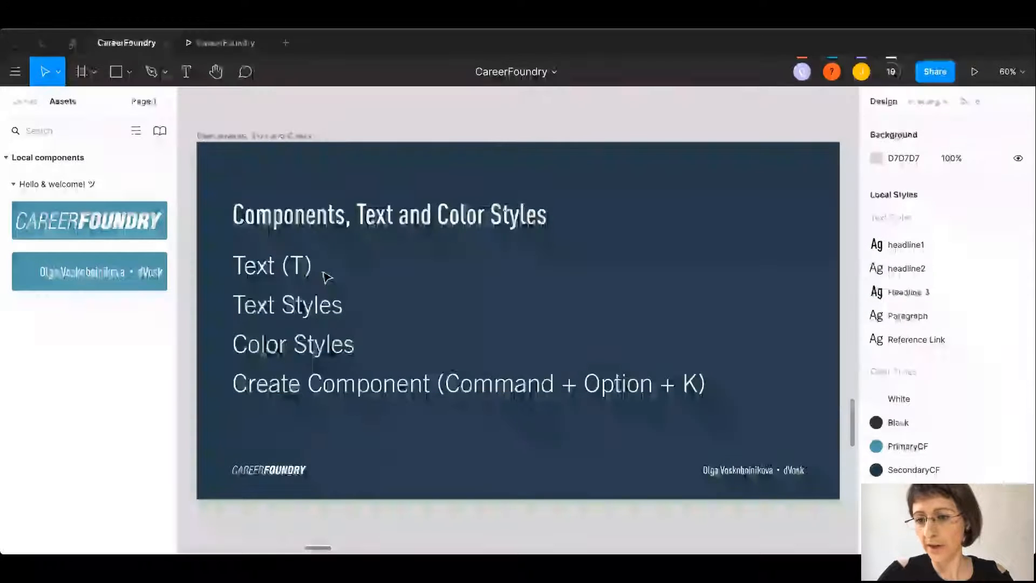
{"action": "left_click", "coordinate": [1018, 427]}
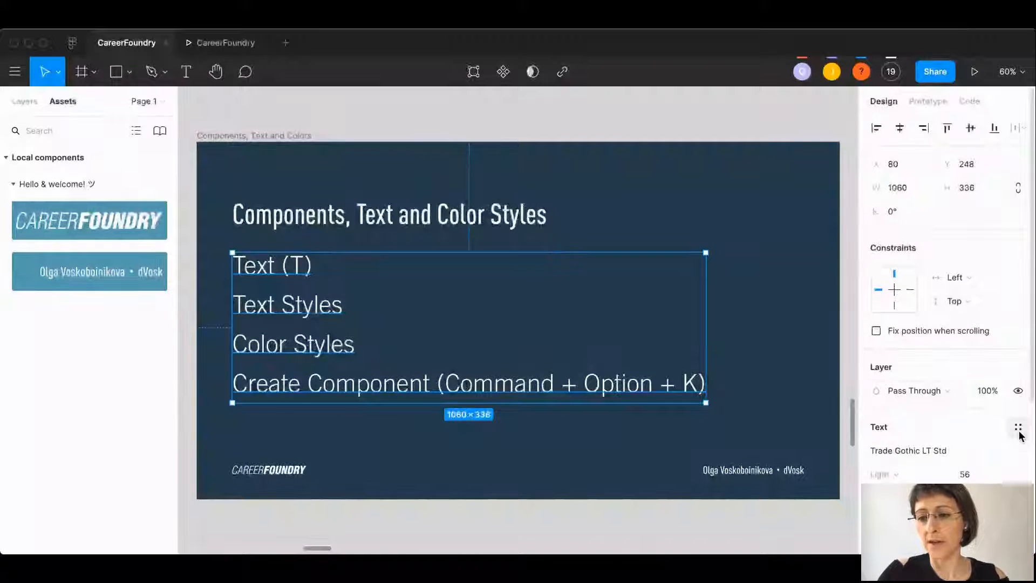
{"action": "left_click", "coordinate": [1017, 428]}
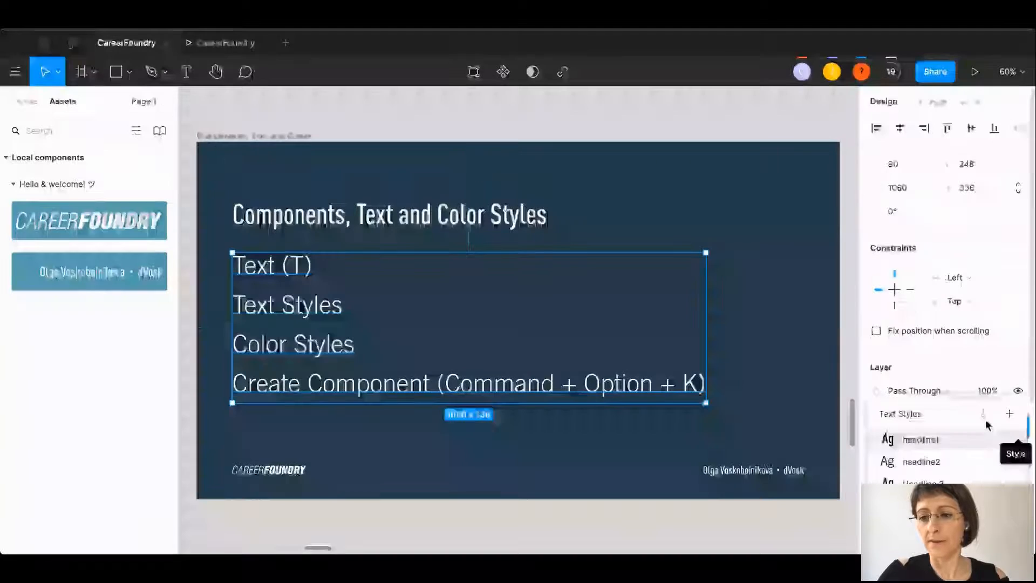
- Try to create a text style named "test" from the four-line body text, including a second attempt after reselecting it
{"action": "left_click", "coordinate": [1009, 415]}
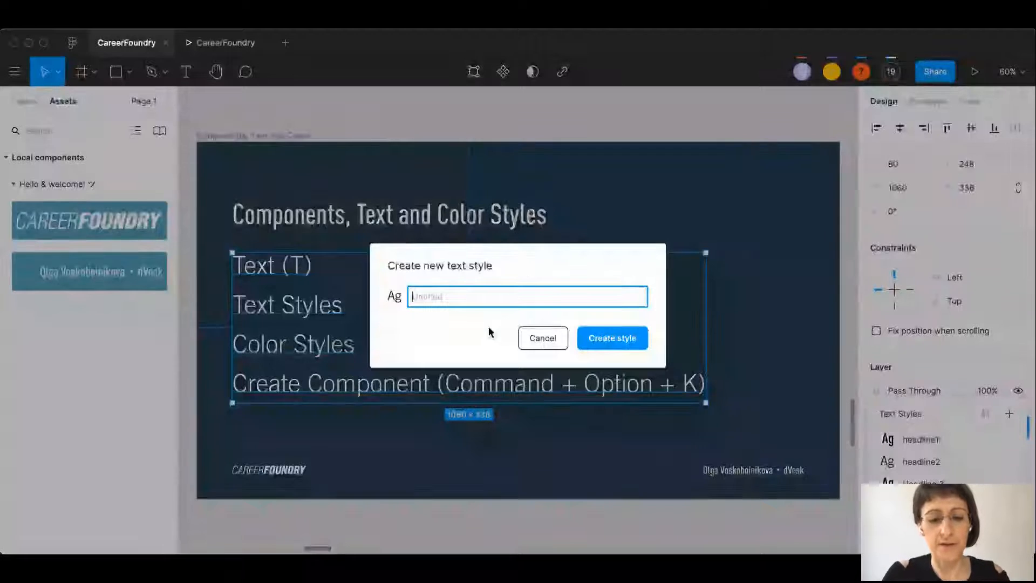
{"action": "type", "text": "test"}
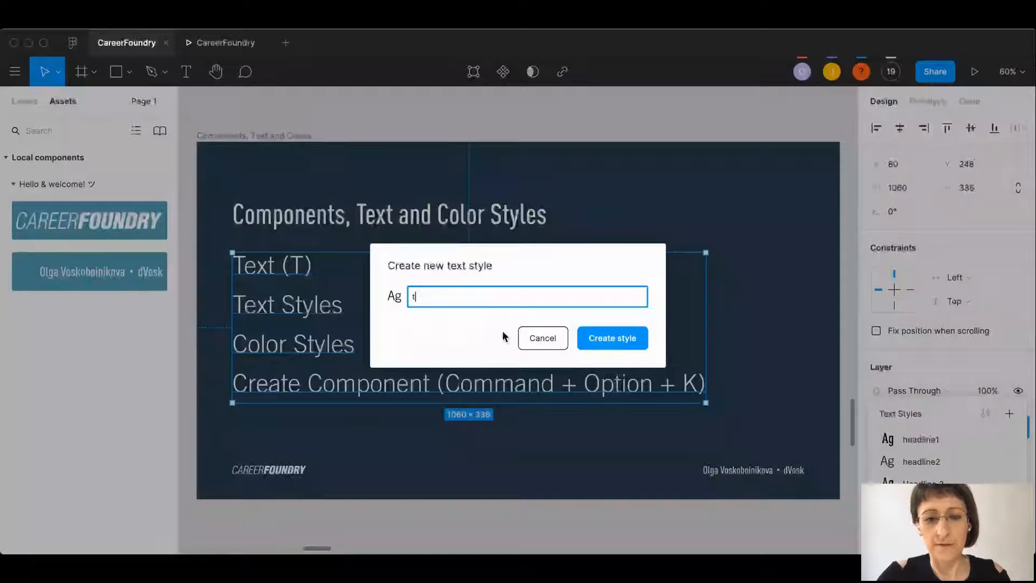
{"action": "left_click", "coordinate": [615, 339]}
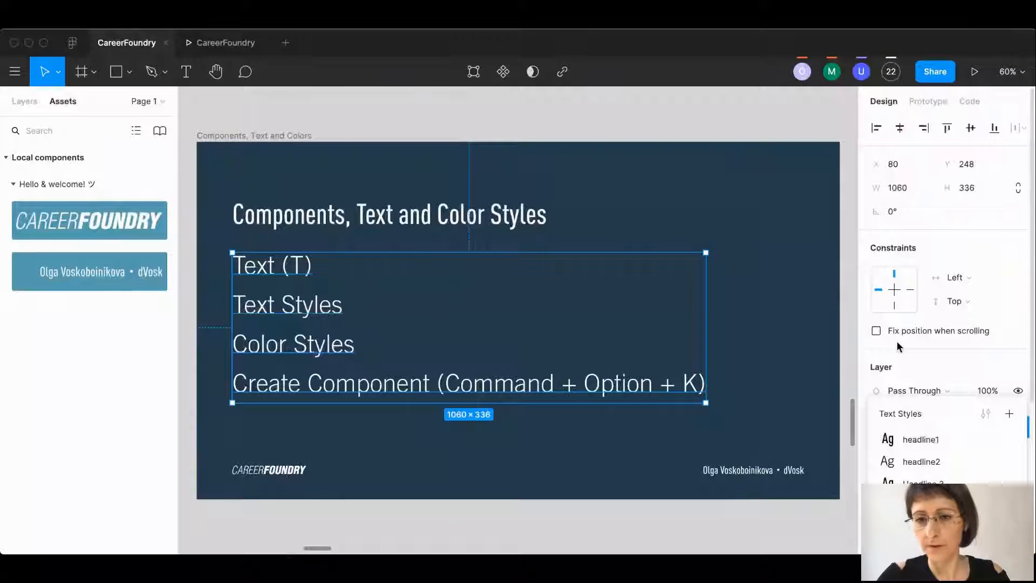
{"action": "left_click", "coordinate": [846, 462]}
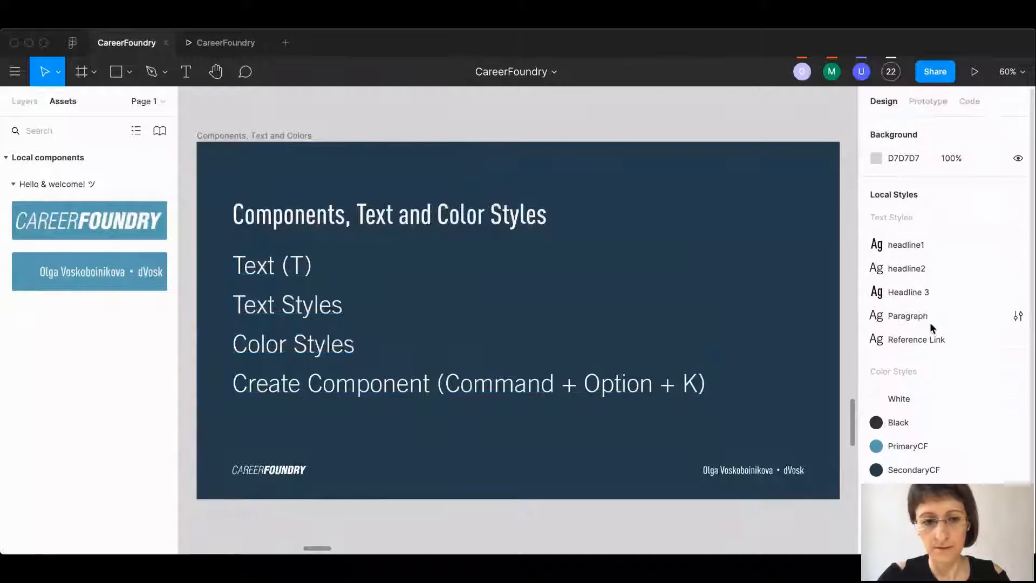
{"action": "left_click", "coordinate": [253, 340]}
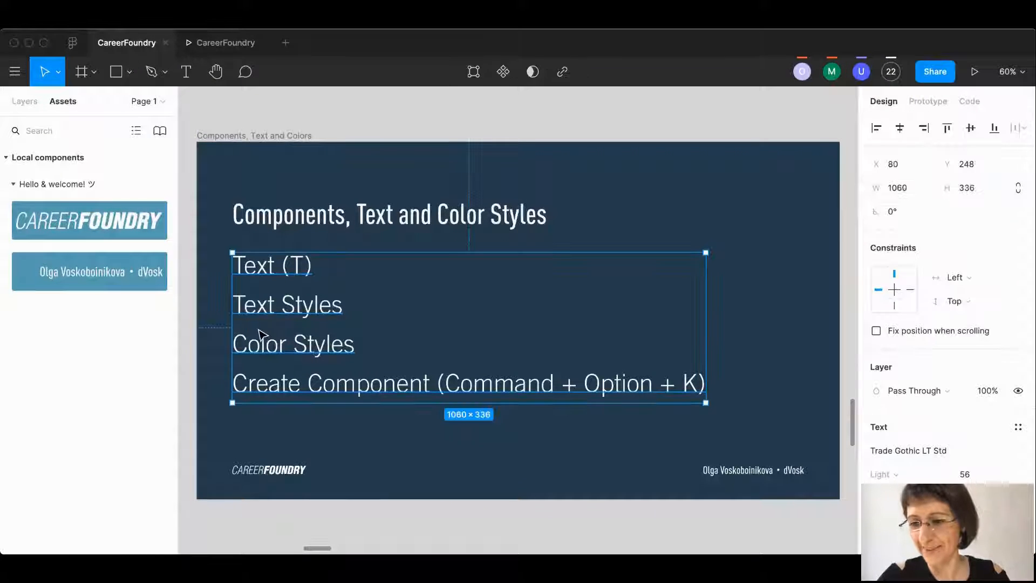
{"action": "left_click", "coordinate": [1017, 427]}
{"action": "left_click", "coordinate": [1008, 414]}
{"action": "type", "text": "test"}
{"action": "left_click", "coordinate": [607, 337]}
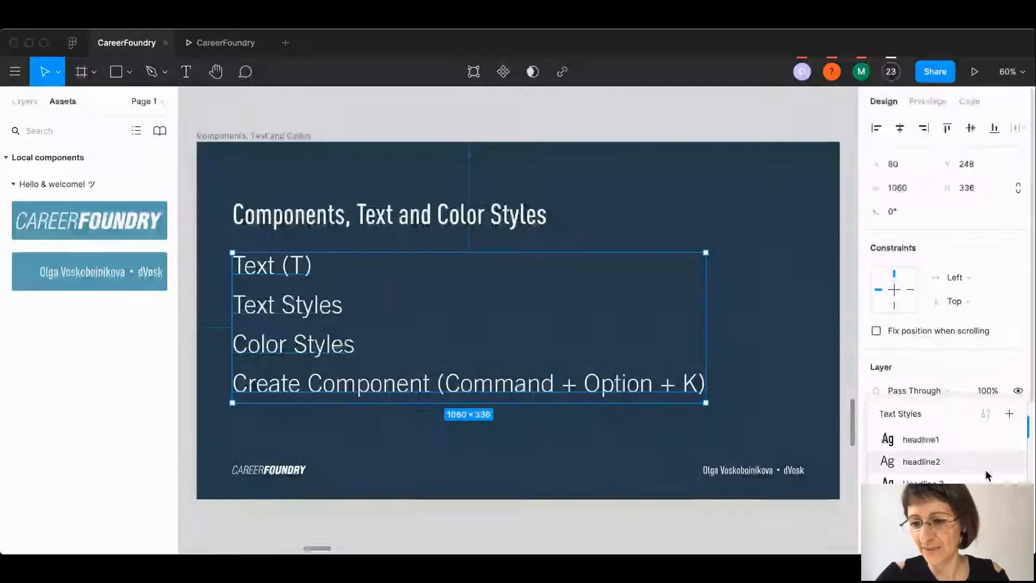
- Try to create a text style named "CareerFoundry" from the body text, and clear the selection
{"action": "left_click", "coordinate": [1008, 413]}
{"action": "type", "text": "areerFo"}
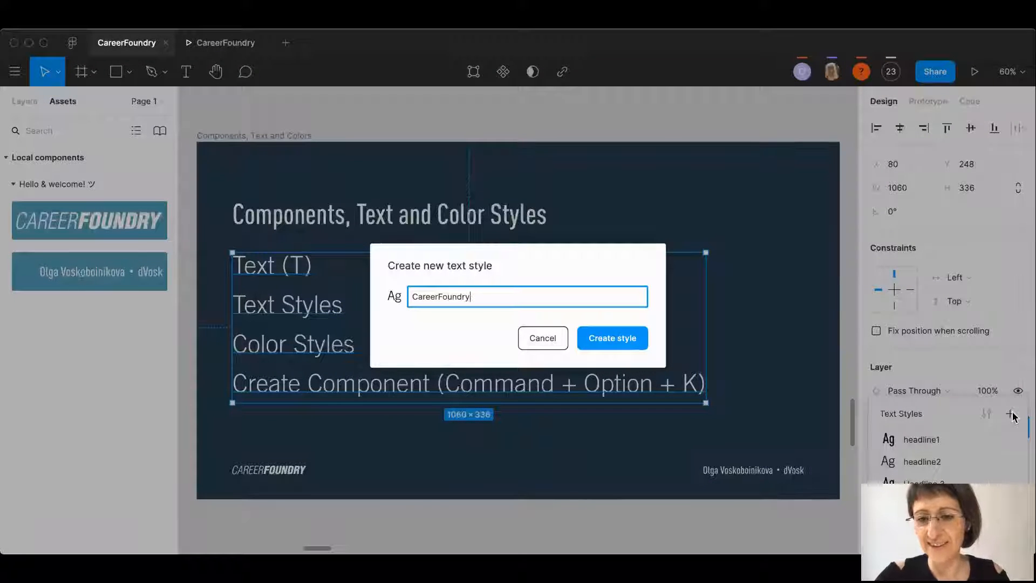
{"action": "type", "text": "undry"}
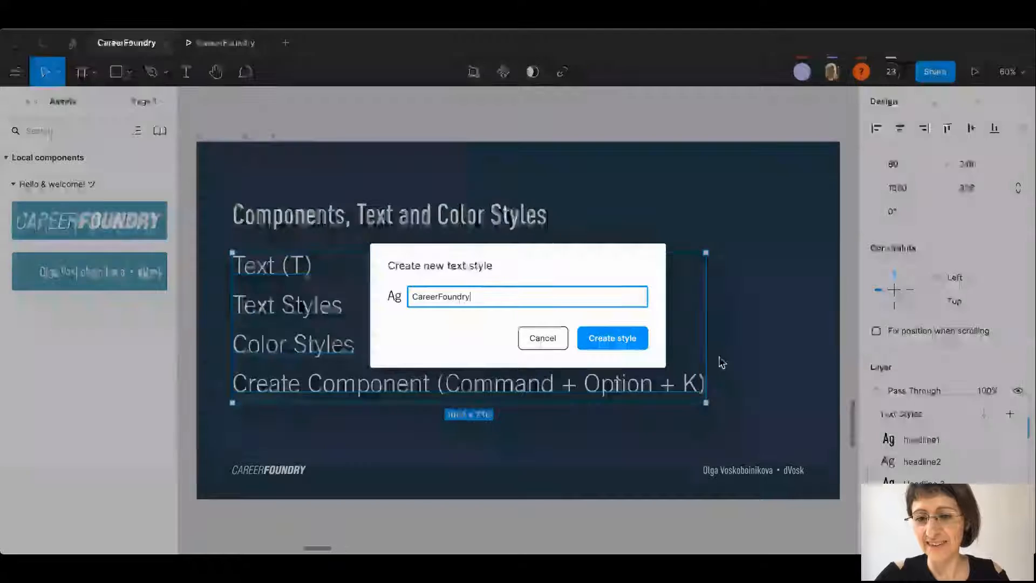
{"action": "left_click", "coordinate": [627, 337]}
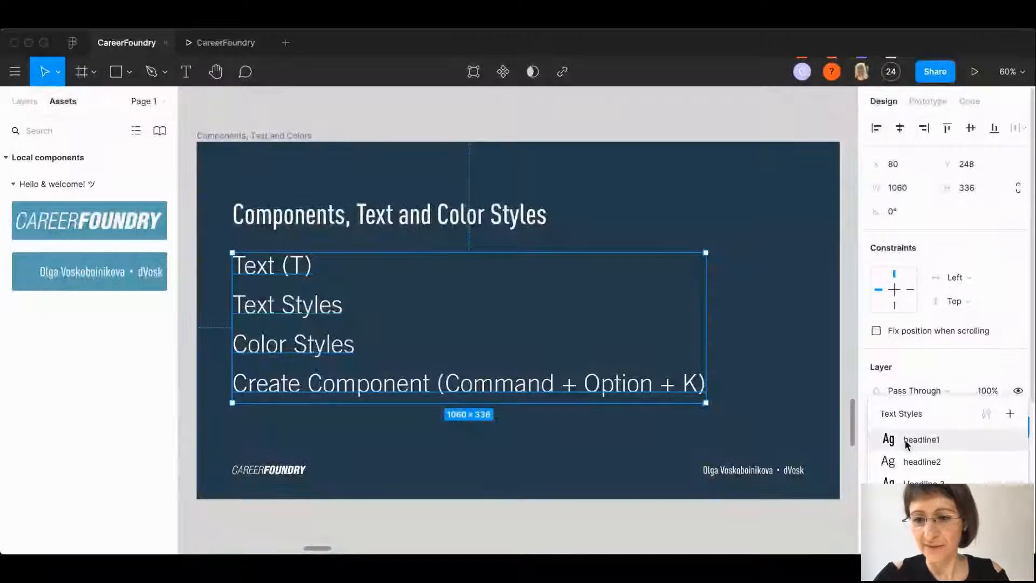
{"action": "left_click", "coordinate": [619, 129]}
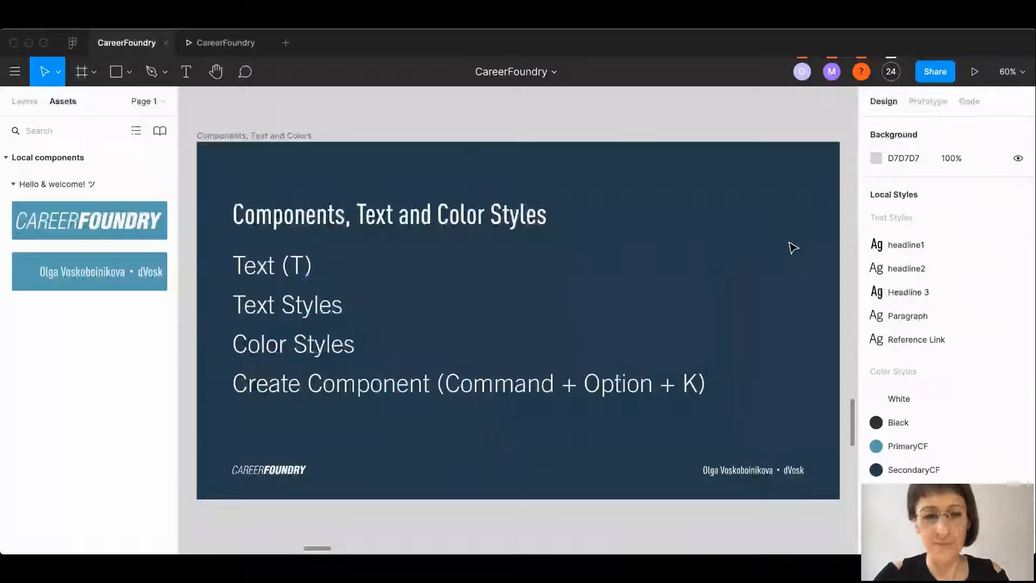
- Apply the Paragraph text style to the four-line body text
{"action": "left_click", "coordinate": [274, 296]}
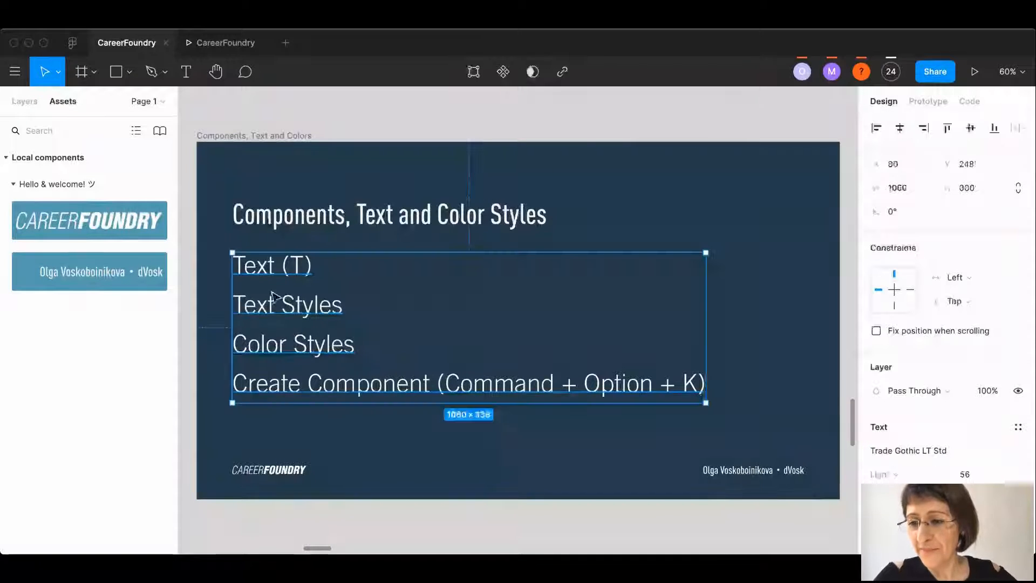
{"action": "scroll", "coordinate": [934, 453], "scroll_direction": "down", "scroll_amount": 2}
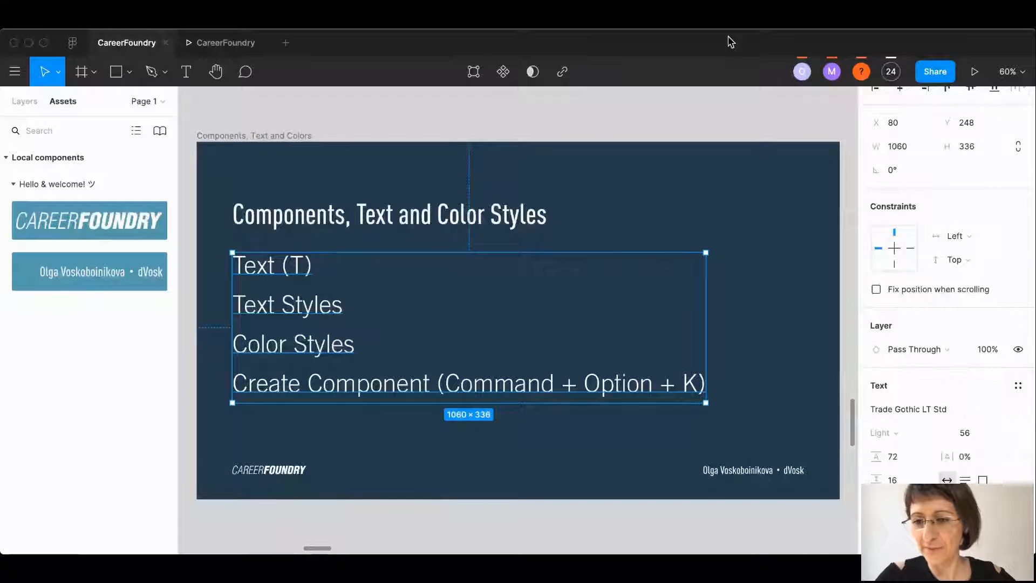
{"action": "left_click", "coordinate": [1018, 385]}
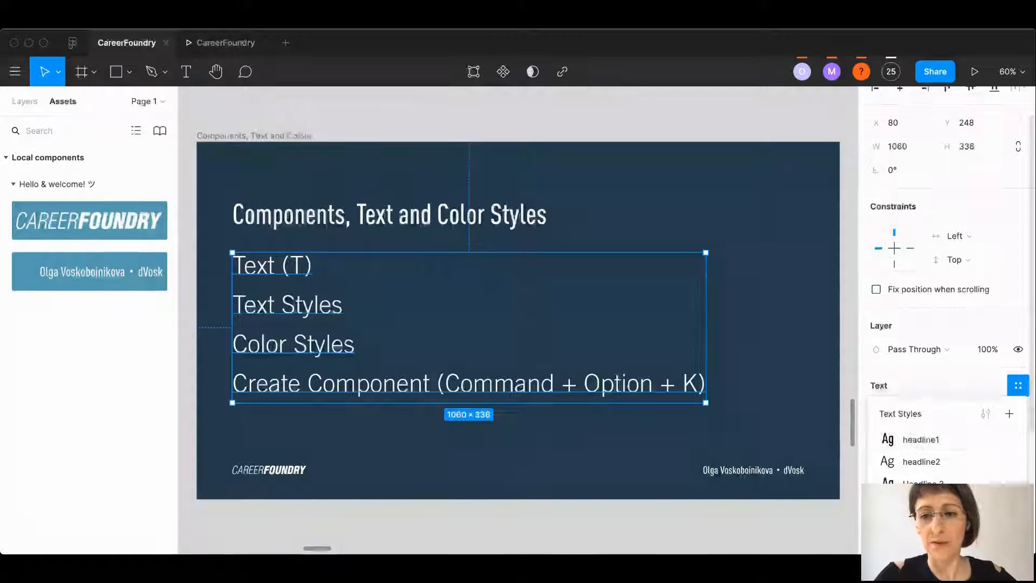
{"action": "left_click", "coordinate": [920, 506]}
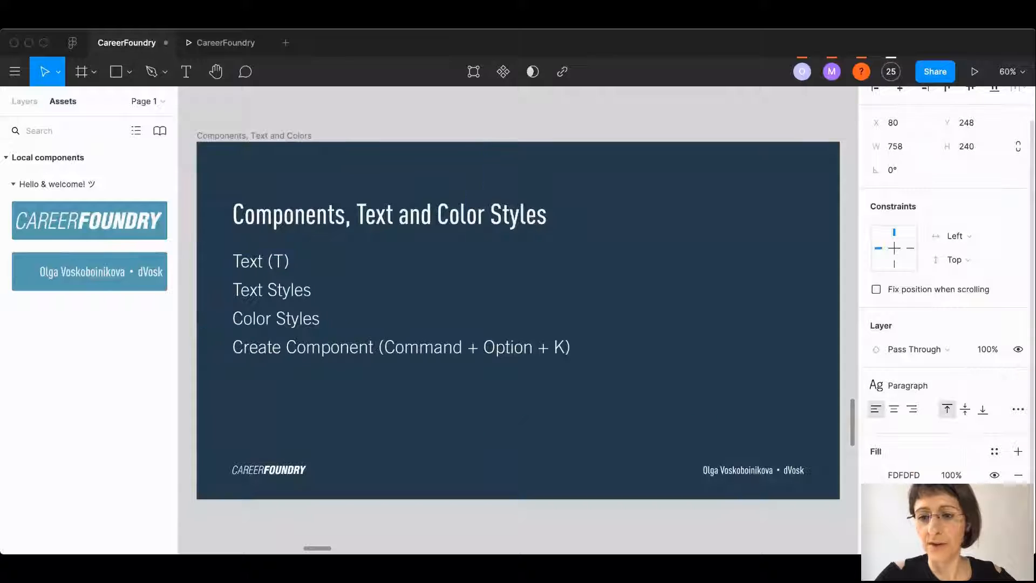
- Switch the body text to the headline2 text style and deselect it
{"action": "left_click", "coordinate": [927, 385]}
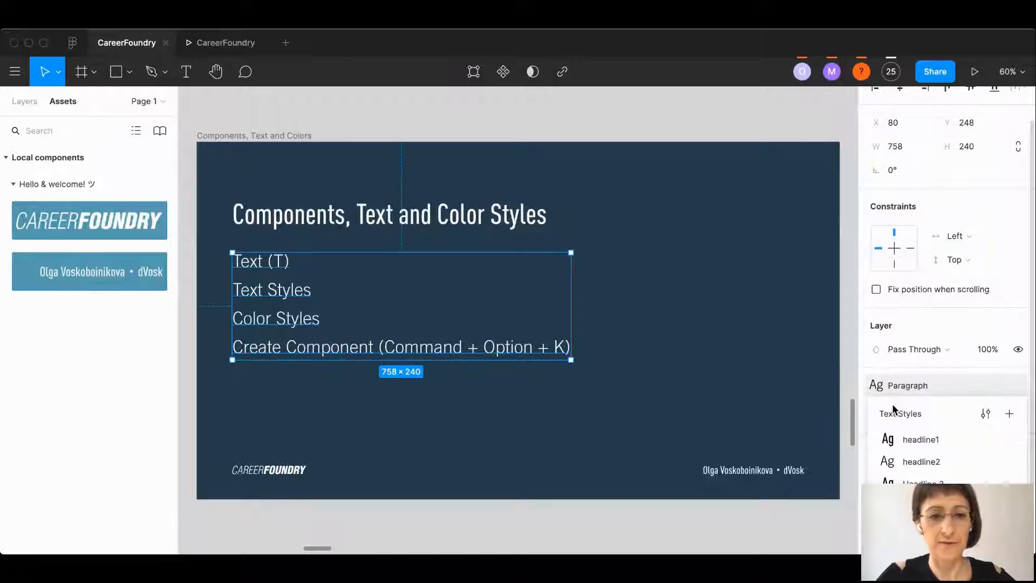
{"action": "left_click", "coordinate": [912, 458]}
{"action": "left_click", "coordinate": [266, 120]}
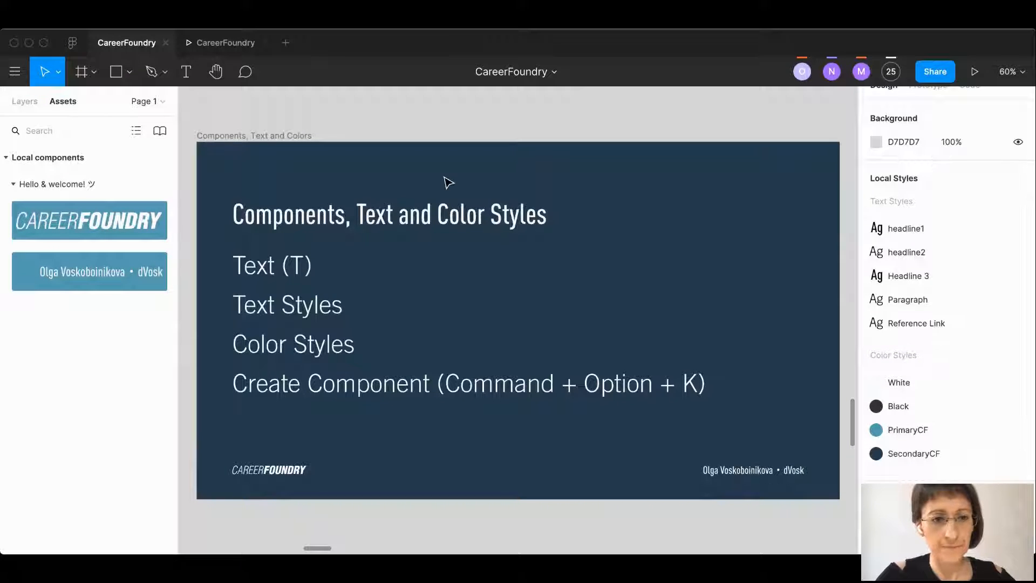
- View the color styles available for the Components, Text and Colors frame's fill, and locate the Create Component command for its headline
{"action": "left_click", "coordinate": [235, 136]}
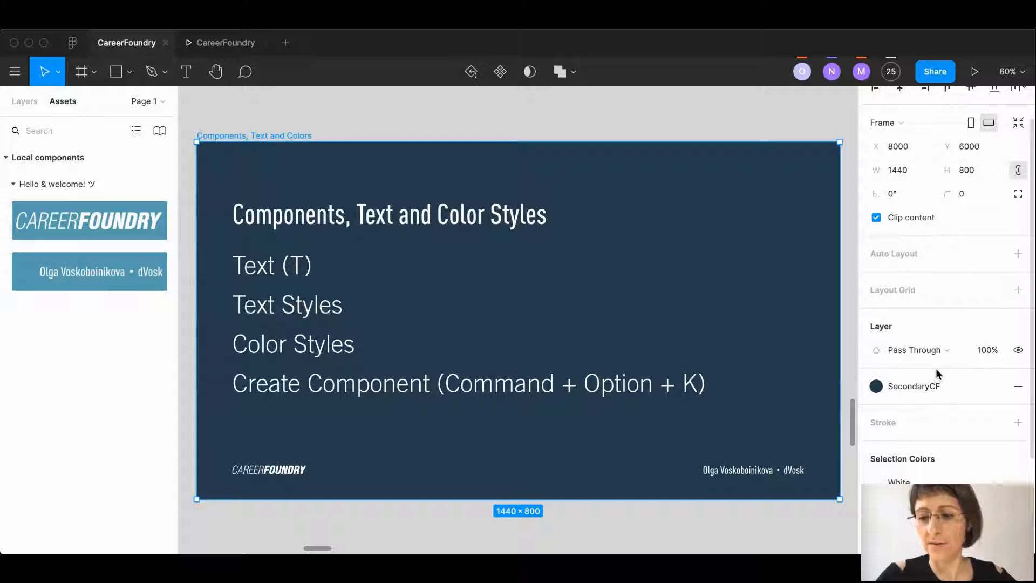
{"action": "left_click", "coordinate": [917, 386]}
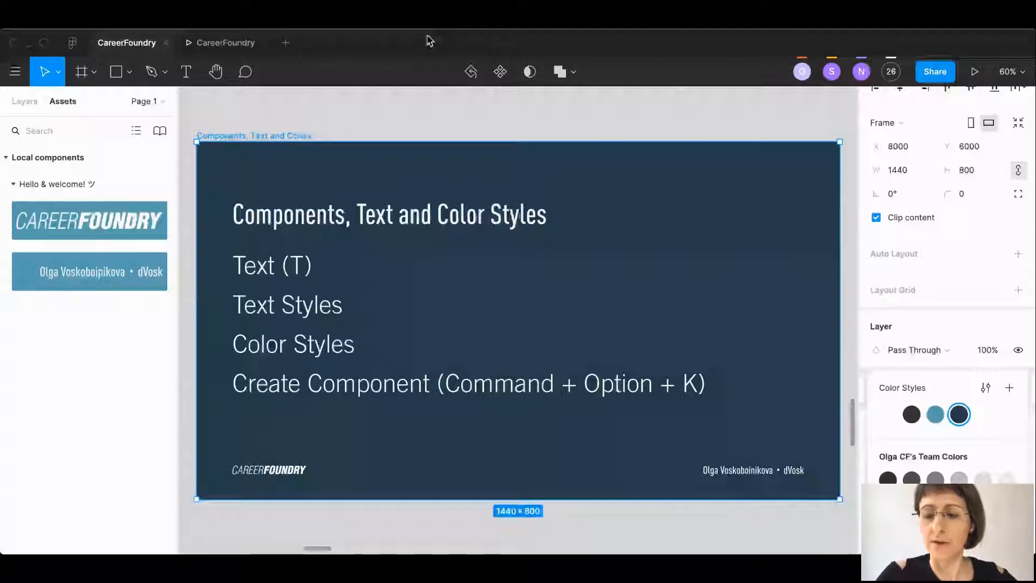
{"action": "left_click", "coordinate": [327, 124]}
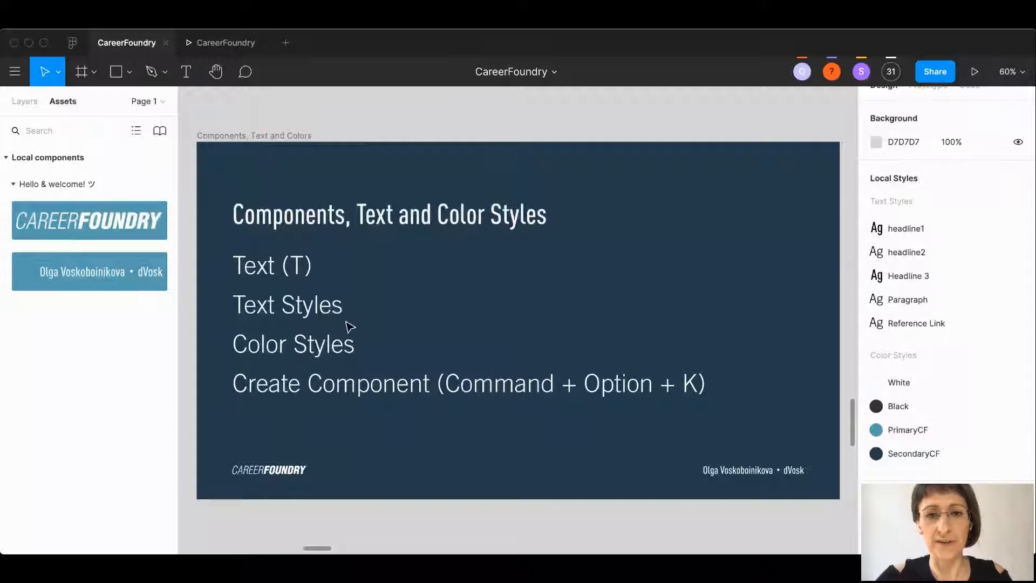
{"action": "left_click", "coordinate": [317, 219]}
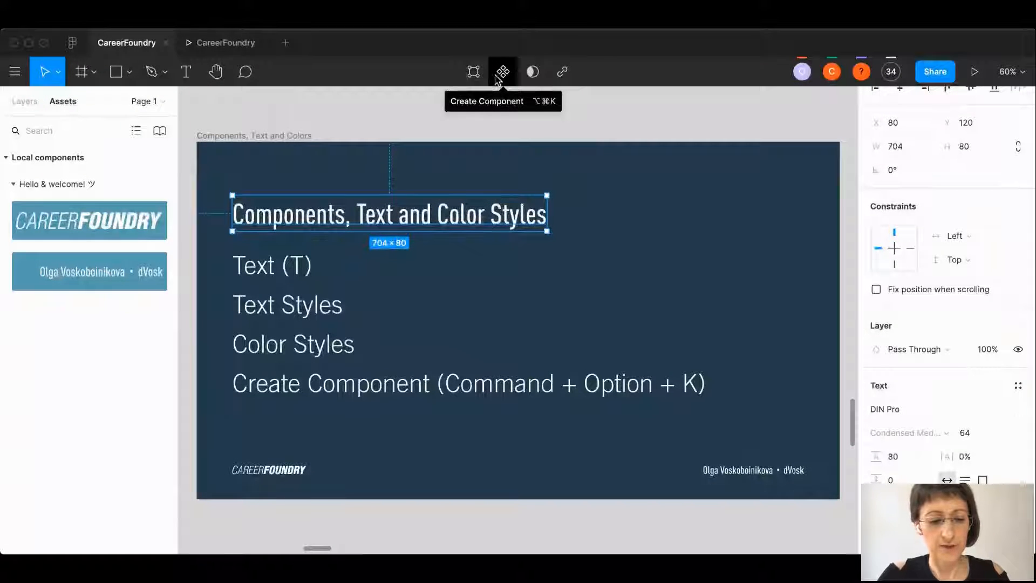
{"action": "left_click", "coordinate": [352, 114]}
- Go to the Frames and Slices frame, browse the phone, tablet and desktop frame presets, and add an iPhone 8 frame beside it
{"action": "key", "text": "Page_Down"}
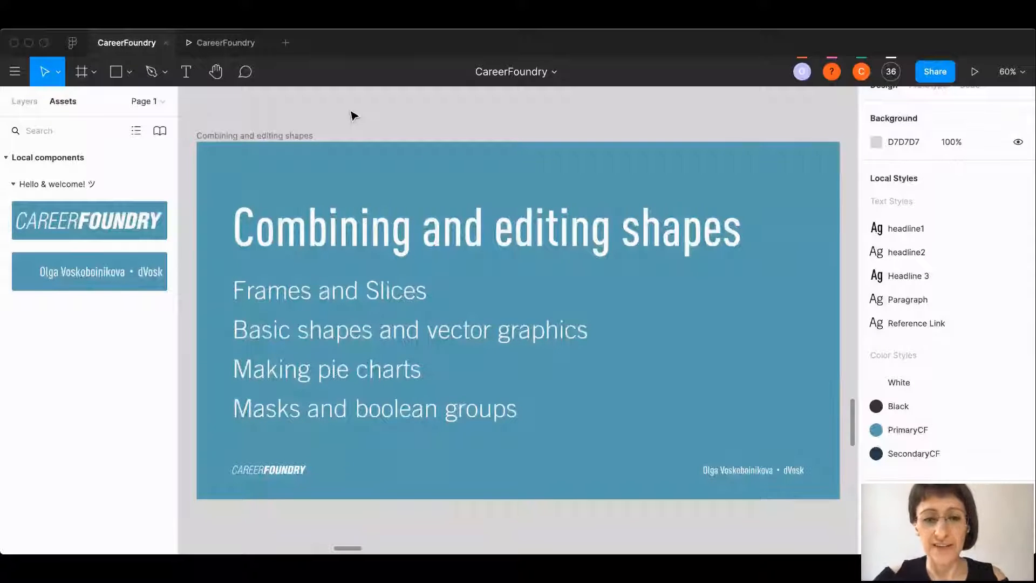
{"action": "key", "text": "Page_Down"}
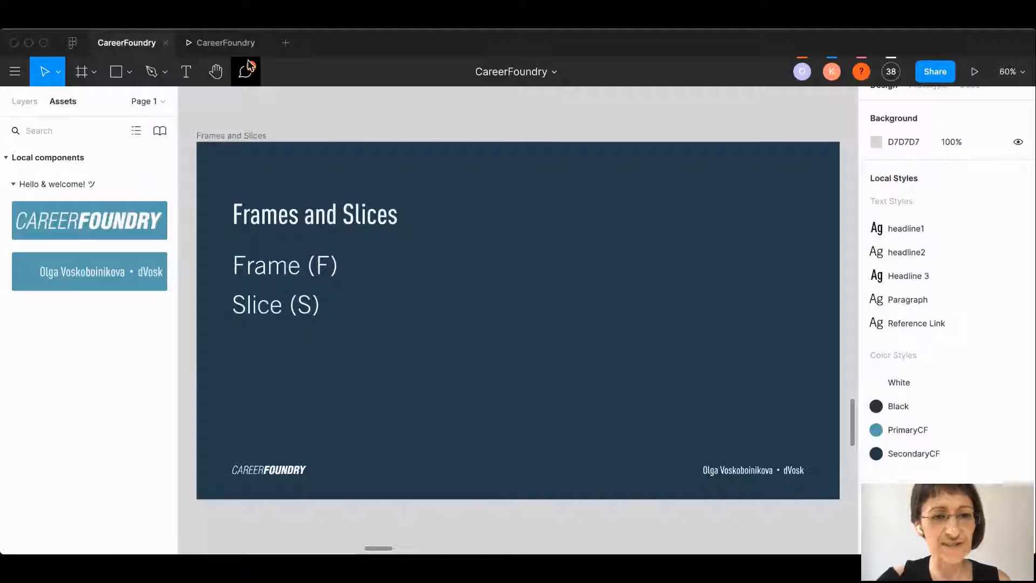
{"action": "left_click", "coordinate": [94, 73]}
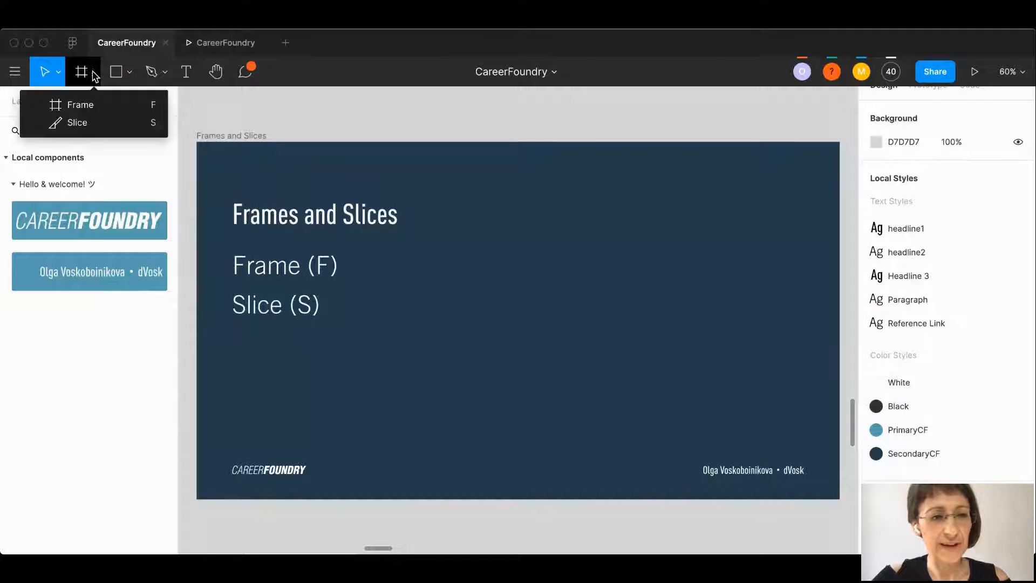
{"action": "left_click", "coordinate": [69, 105]}
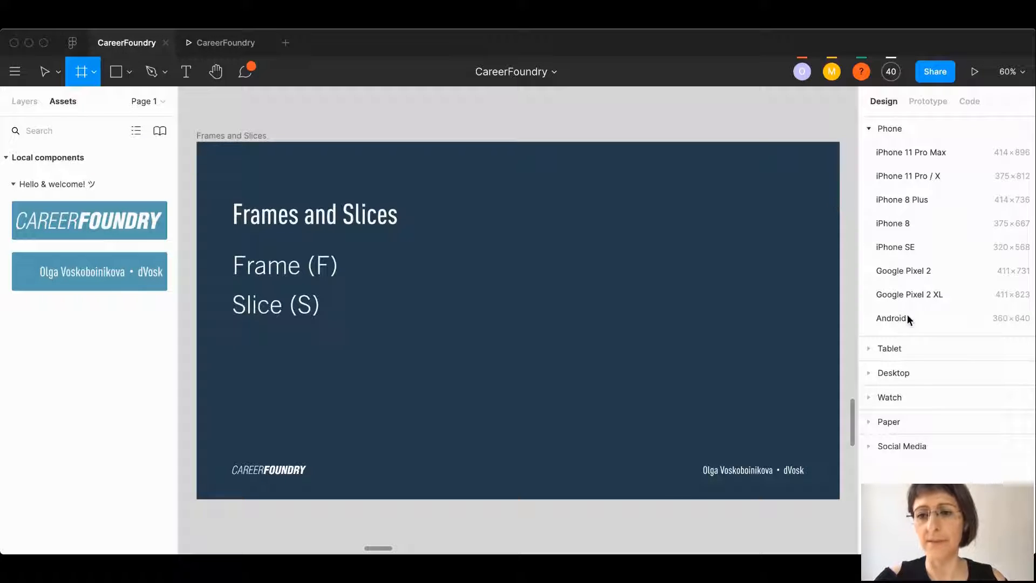
{"action": "left_click", "coordinate": [898, 352]}
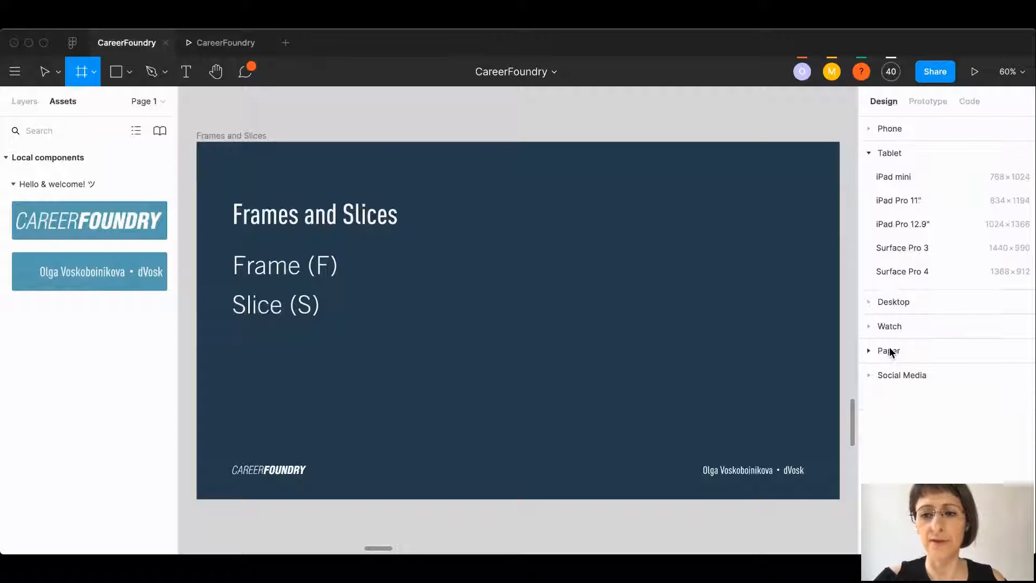
{"action": "left_click", "coordinate": [895, 301]}
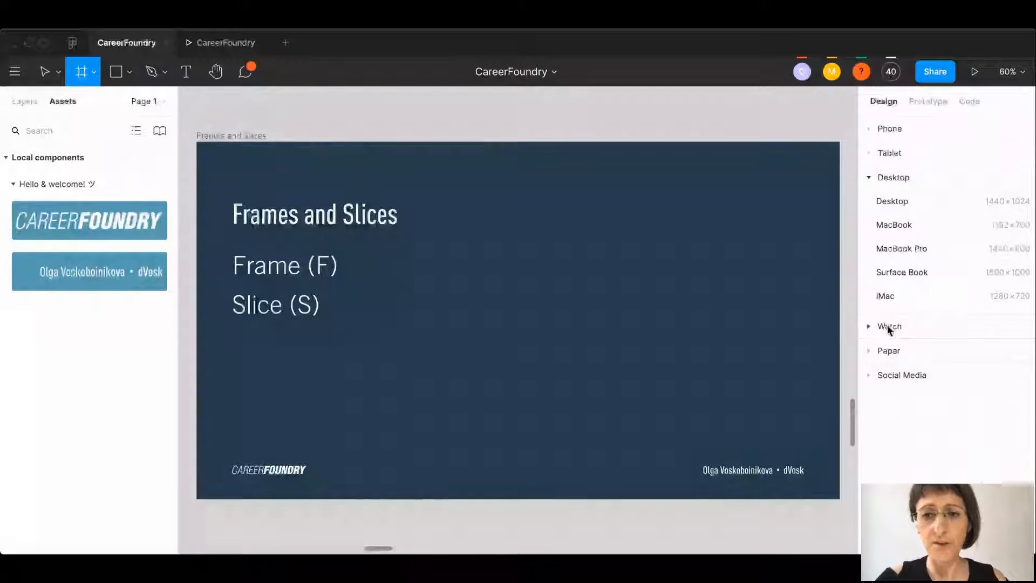
{"action": "left_click", "coordinate": [889, 128]}
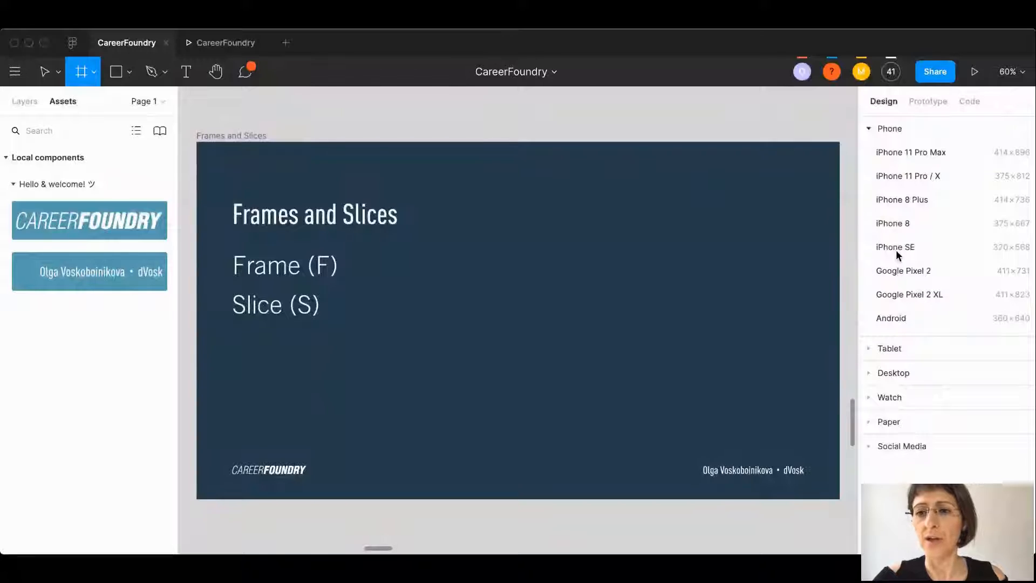
{"action": "left_click", "coordinate": [887, 222]}
- Set the prototype device to iPhone 8, preview the presentation in that device, and return to the design file
{"action": "left_click", "coordinate": [925, 102]}
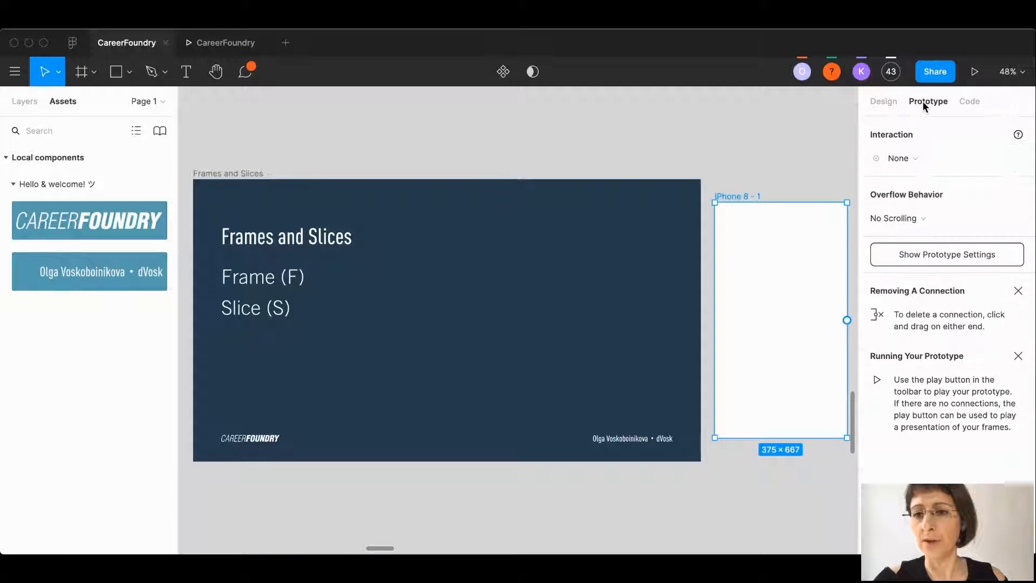
{"action": "left_click", "coordinate": [754, 148]}
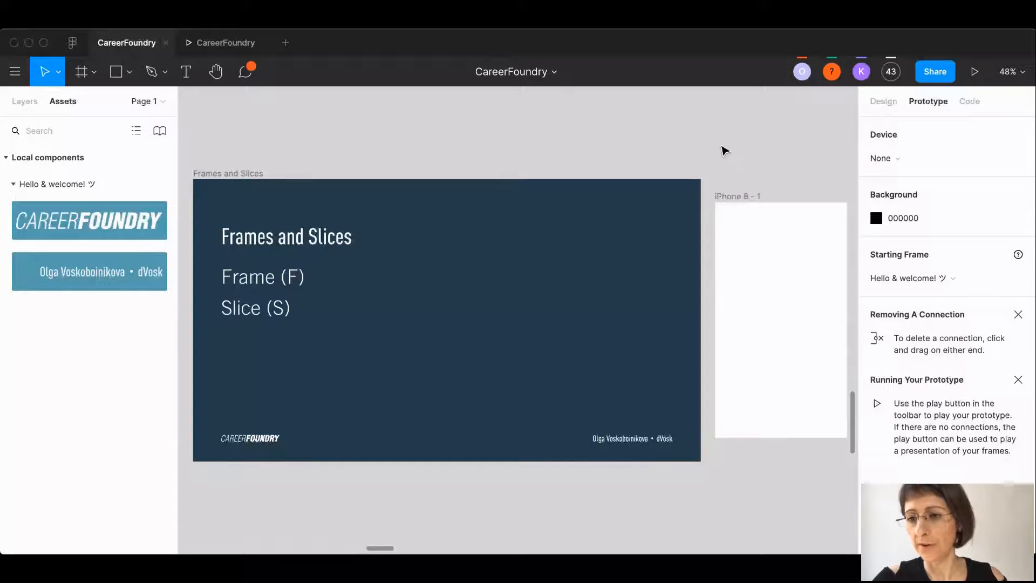
{"action": "left_click", "coordinate": [885, 158]}
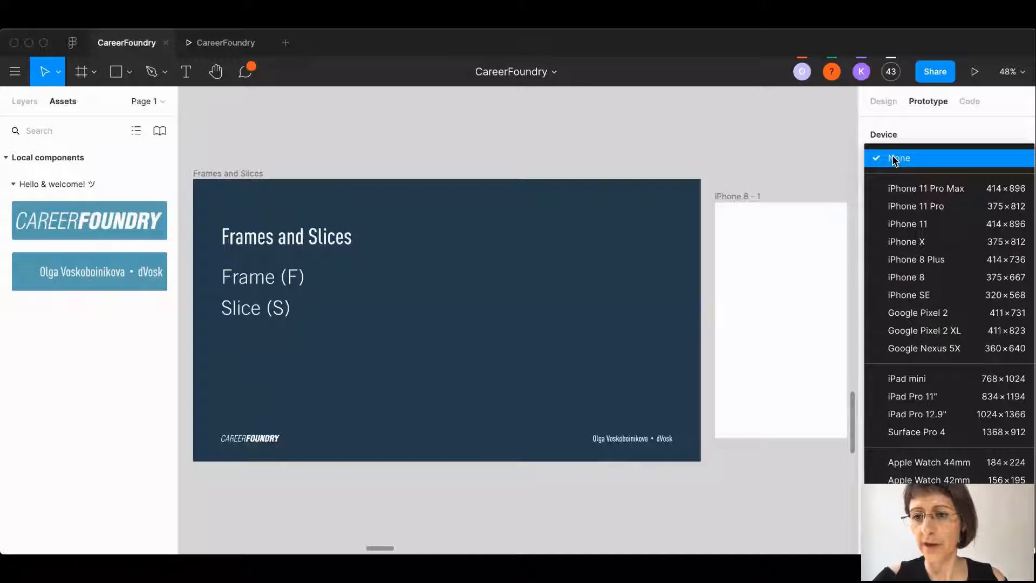
{"action": "left_click", "coordinate": [899, 273]}
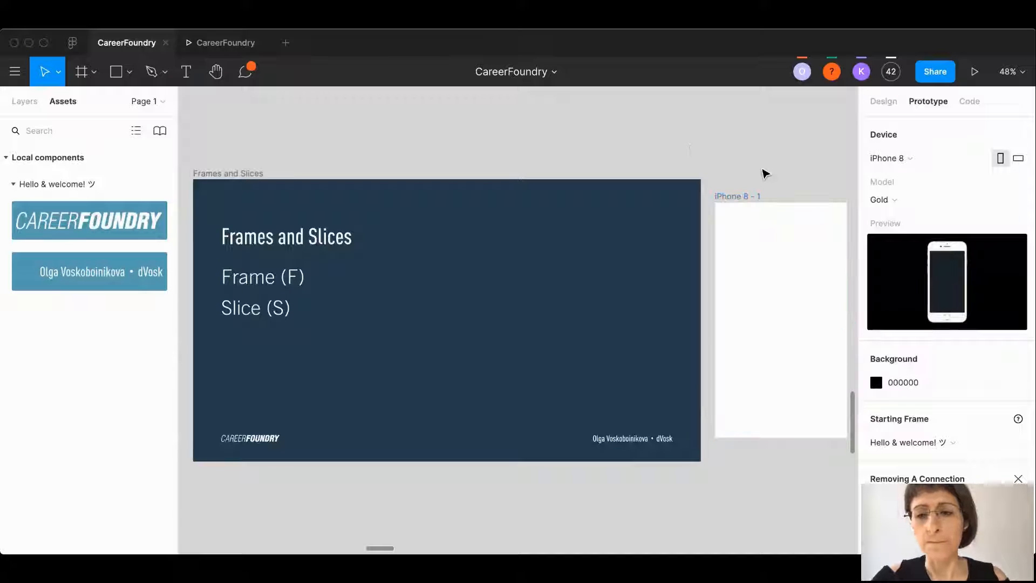
{"action": "left_click", "coordinate": [226, 43]}
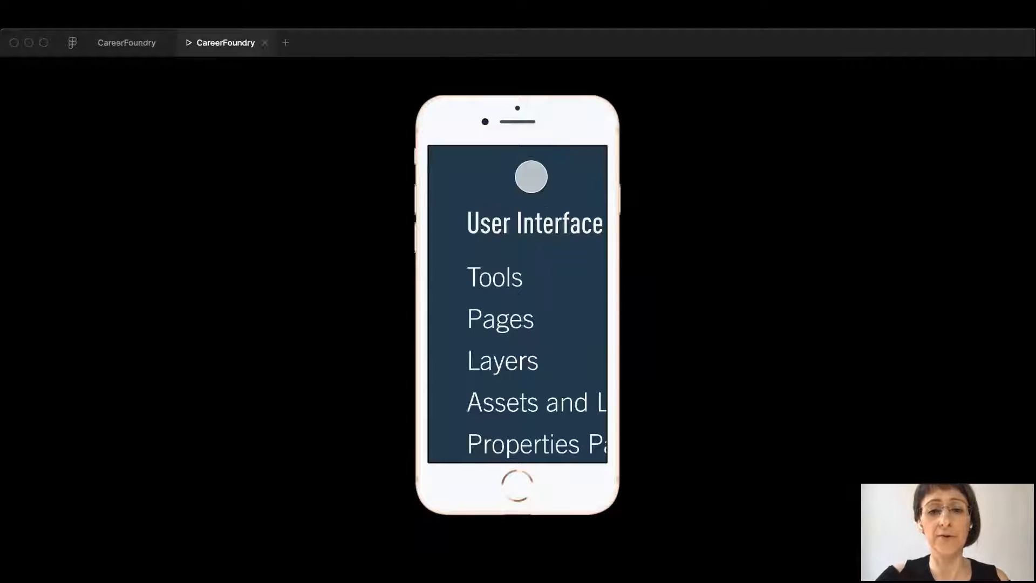
{"action": "left_click", "coordinate": [115, 42]}
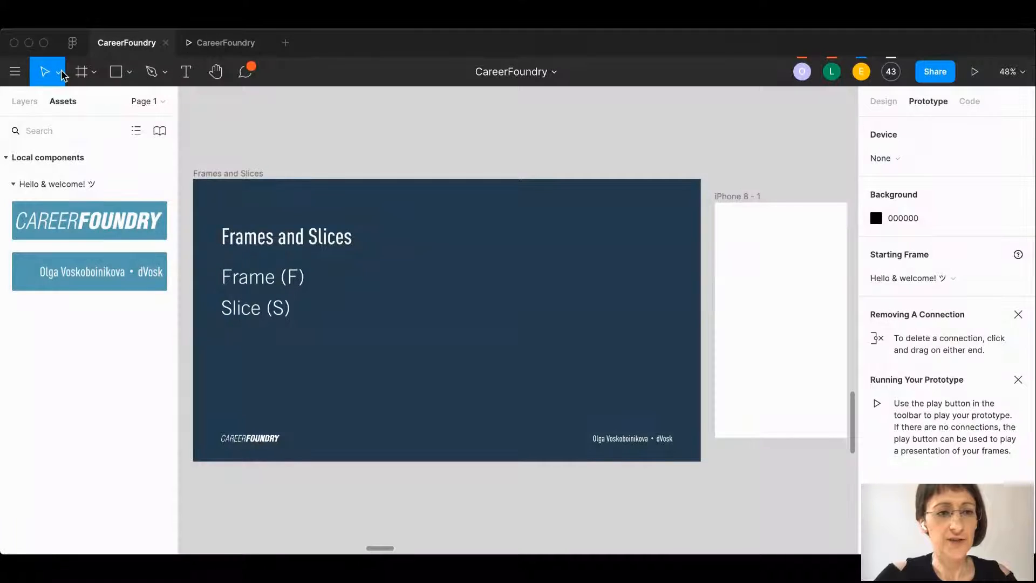
- Select the Frames and Slices frame and display its design properties
{"action": "left_click", "coordinate": [82, 75]}
{"action": "left_click", "coordinate": [45, 75]}
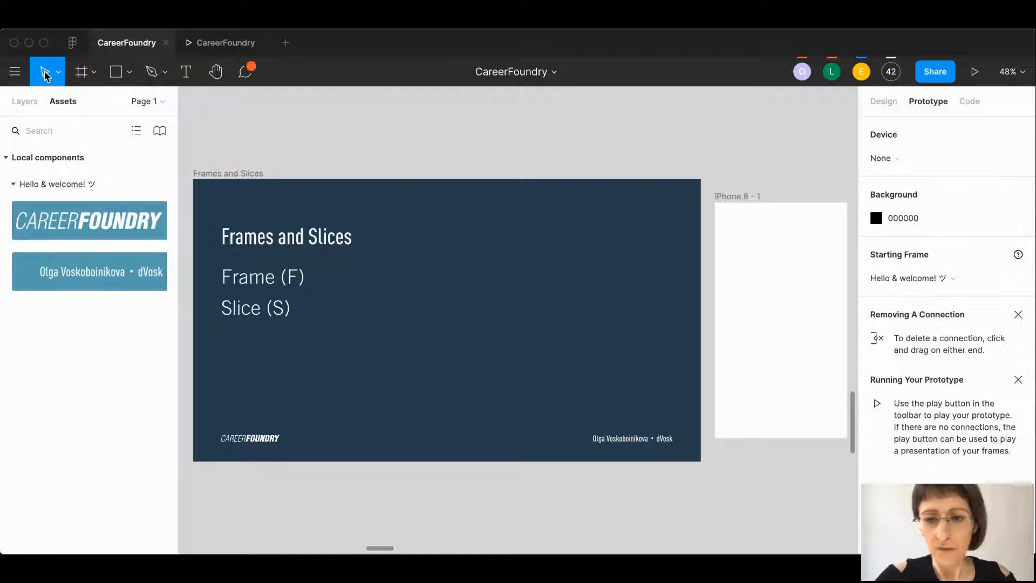
{"action": "left_click", "coordinate": [339, 243]}
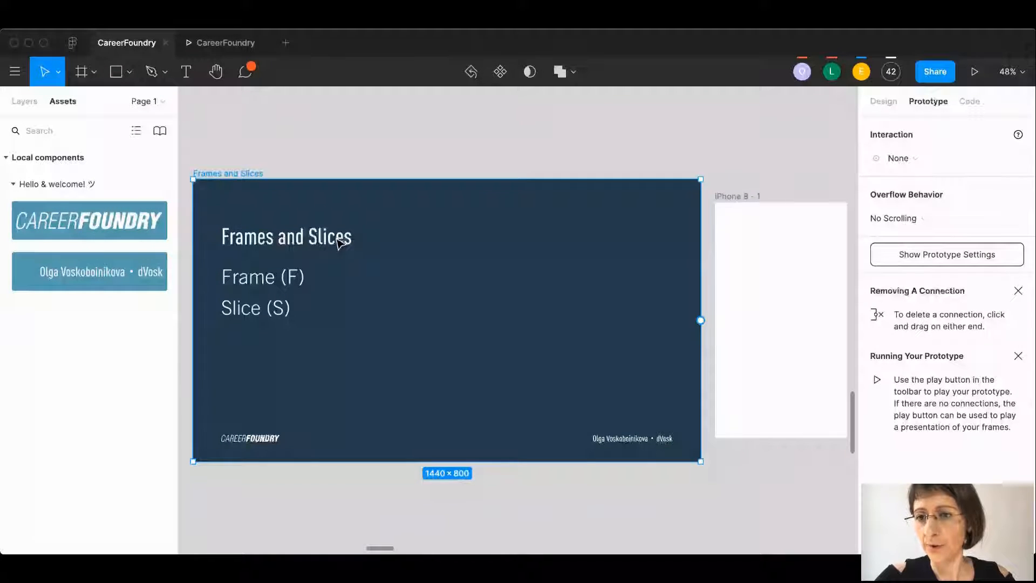
{"action": "left_click", "coordinate": [882, 105]}
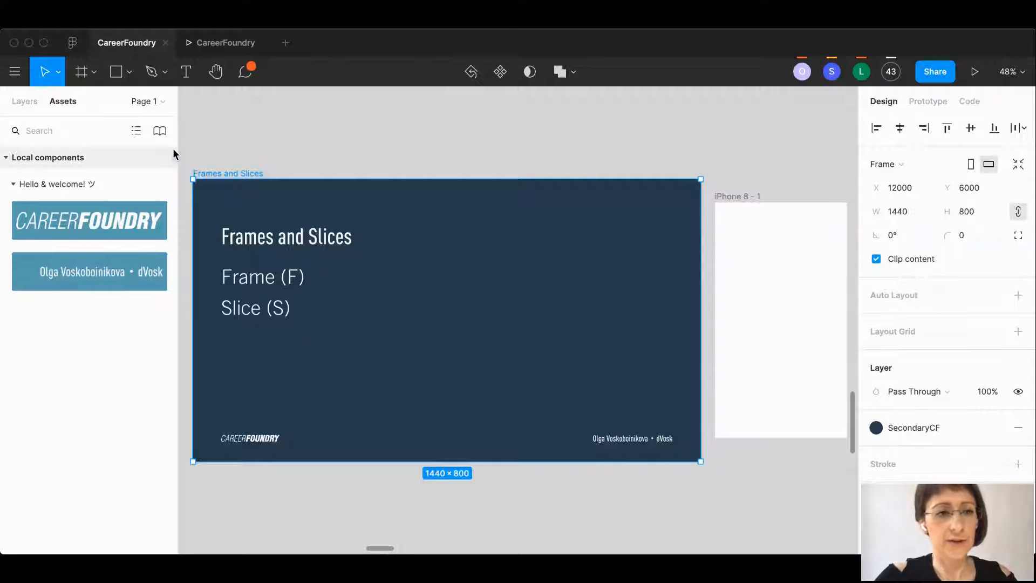
- Draw a slice about 489 × 401 over the Frames and Slices text, and give it a 1x PNG export setting with the preview expanded
{"action": "left_click", "coordinate": [94, 72]}
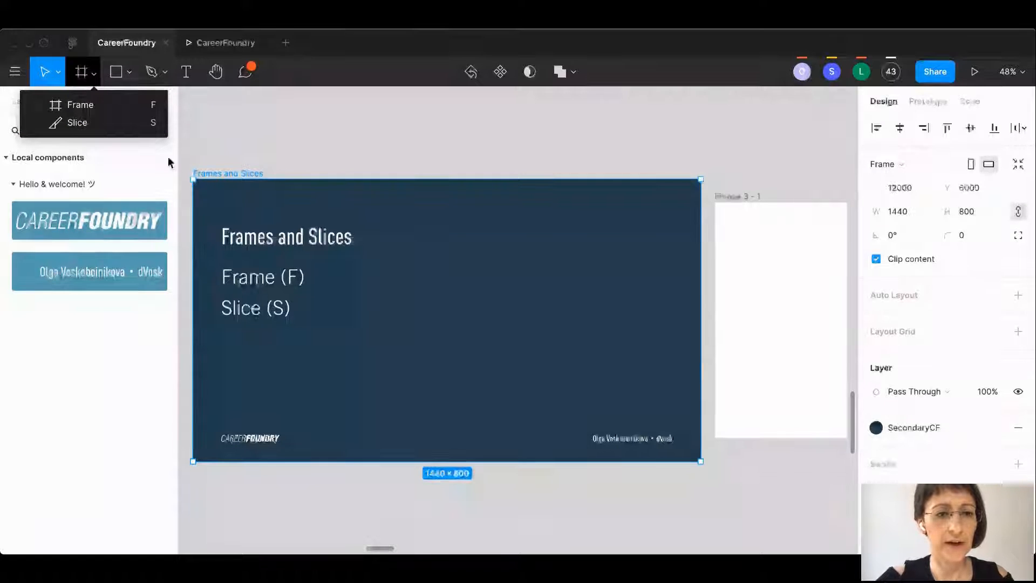
{"action": "left_click", "coordinate": [76, 122]}
{"action": "left_click_drag", "start_coordinate": [230, 202], "coordinate": [403, 343]}
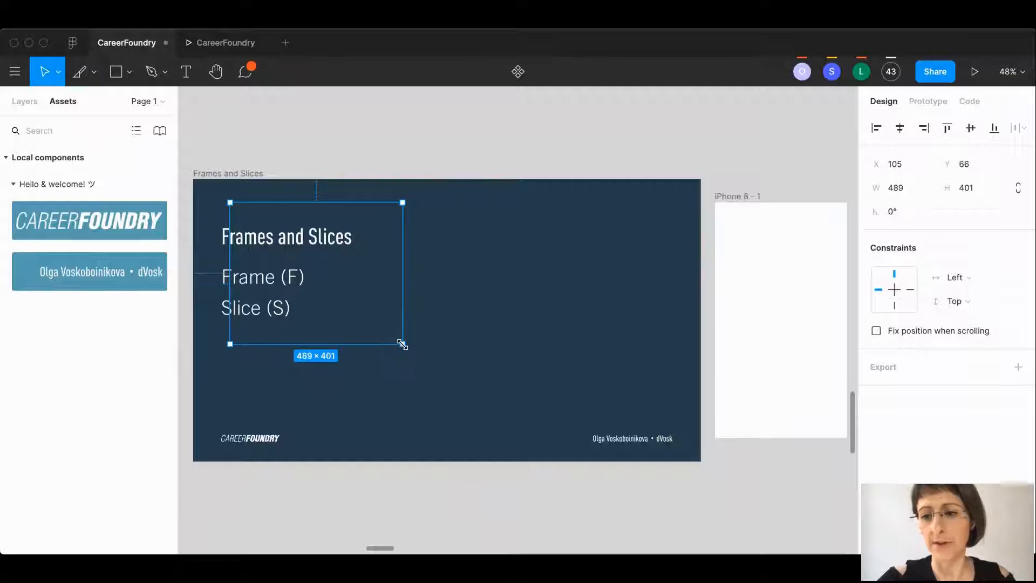
{"action": "left_click", "coordinate": [1016, 369]}
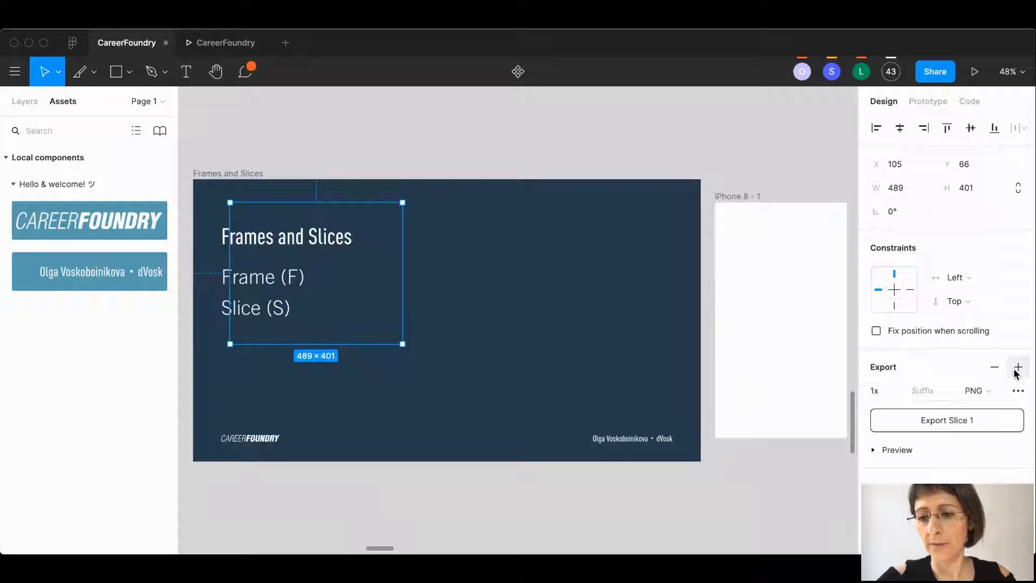
{"action": "left_click", "coordinate": [873, 449]}
{"action": "scroll", "coordinate": [875, 453], "scroll_direction": "down", "scroll_amount": 2}
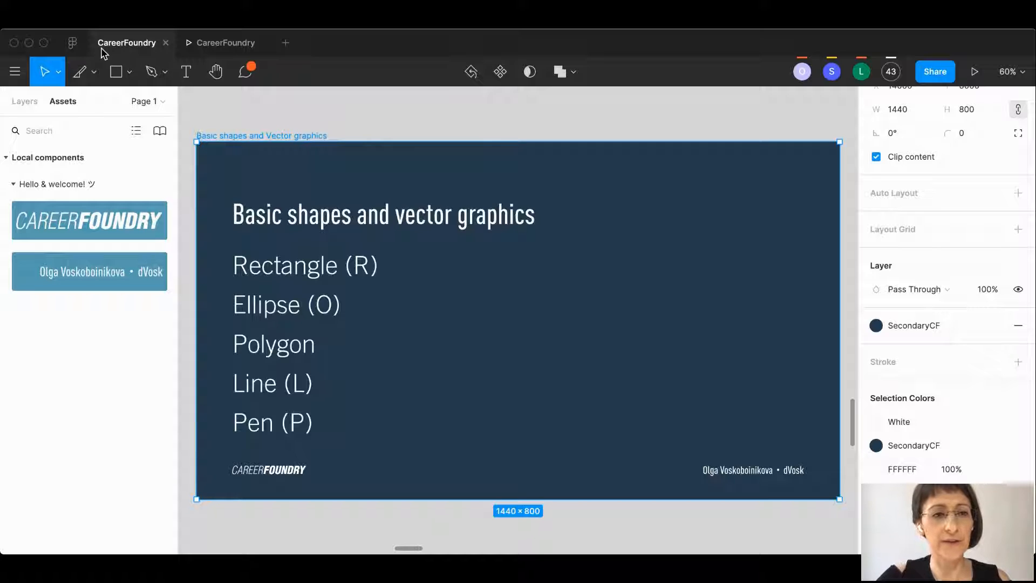
- Draw a polygon about 381 × 381 beside the list in the Basic shapes and Vector graphics frame, and set its number of sides to 6
{"action": "left_click", "coordinate": [124, 80]}
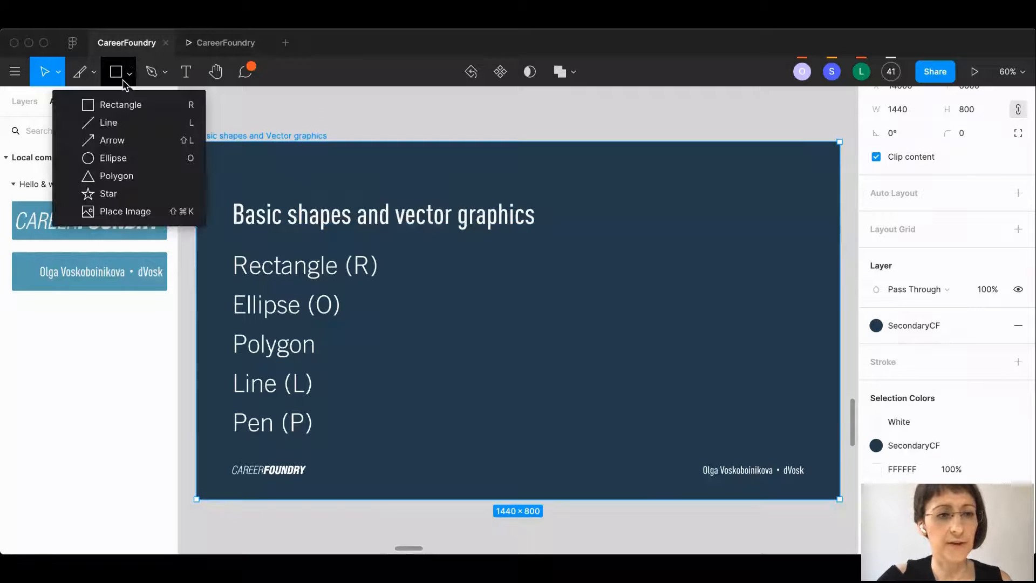
{"action": "left_click", "coordinate": [108, 176]}
{"action": "left_click_drag", "start_coordinate": [450, 269], "coordinate": [621, 360]}
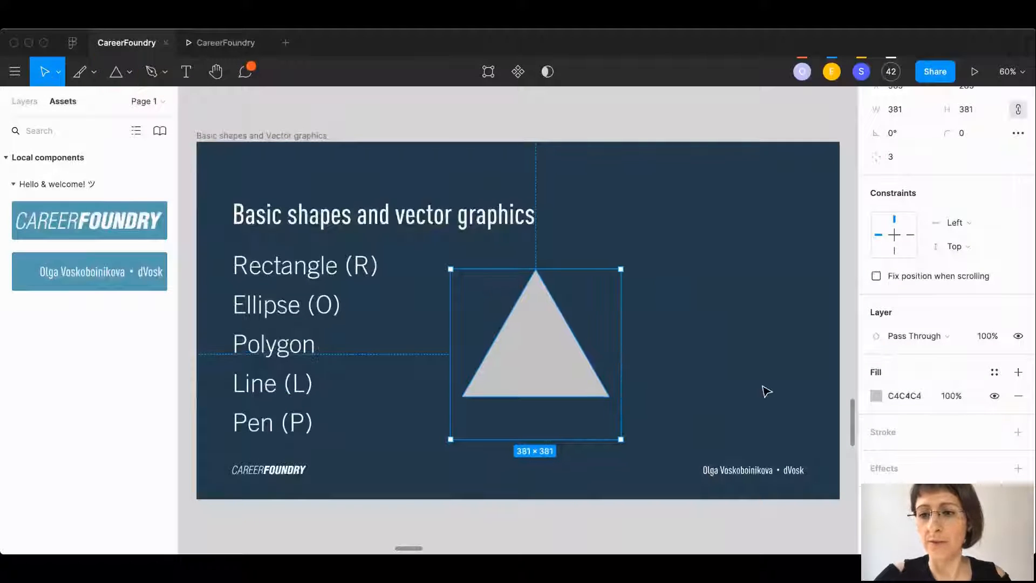
{"action": "left_click", "coordinate": [900, 158]}
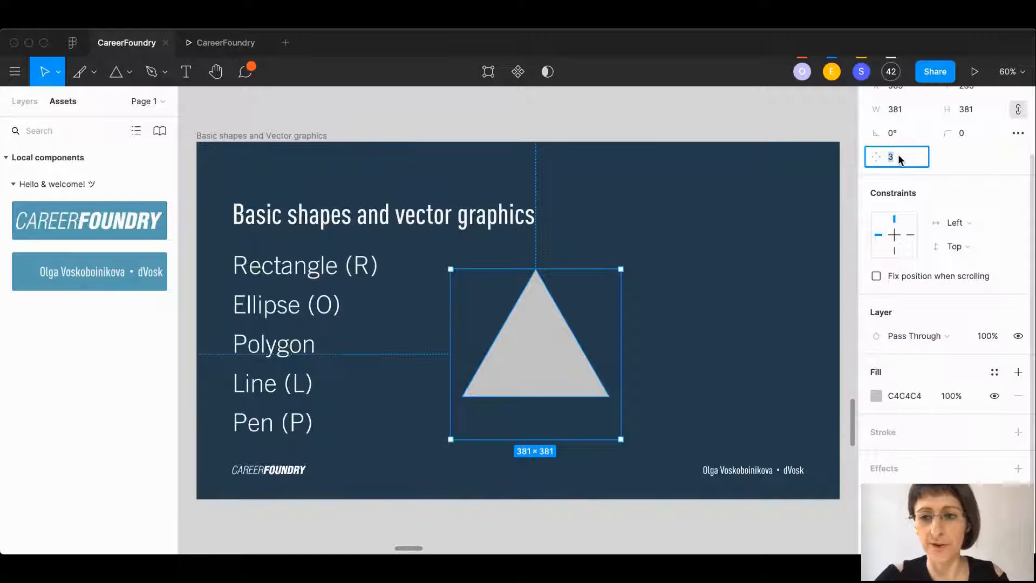
{"action": "type", "text": "6"}
{"action": "key", "text": "Tab"}
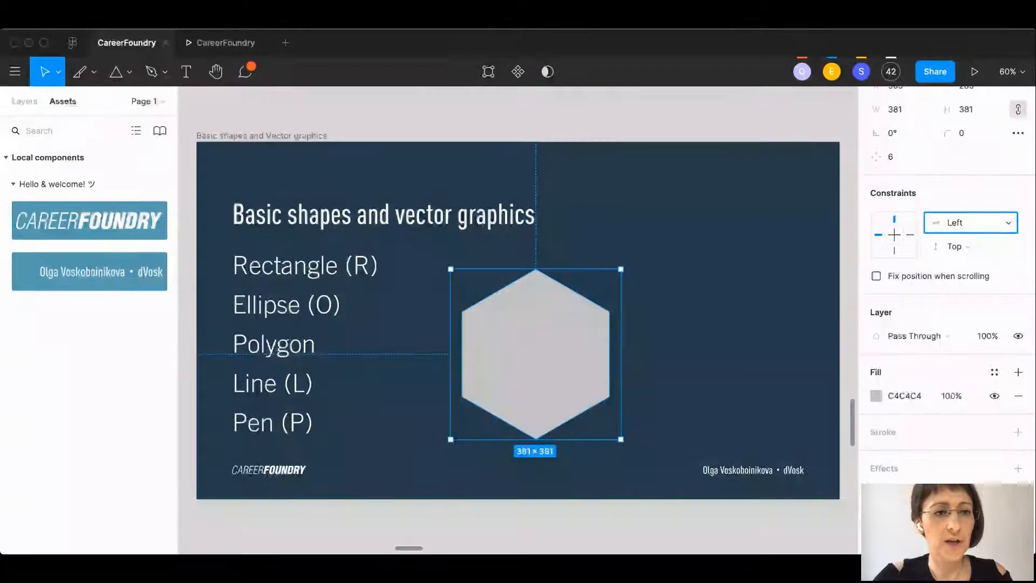
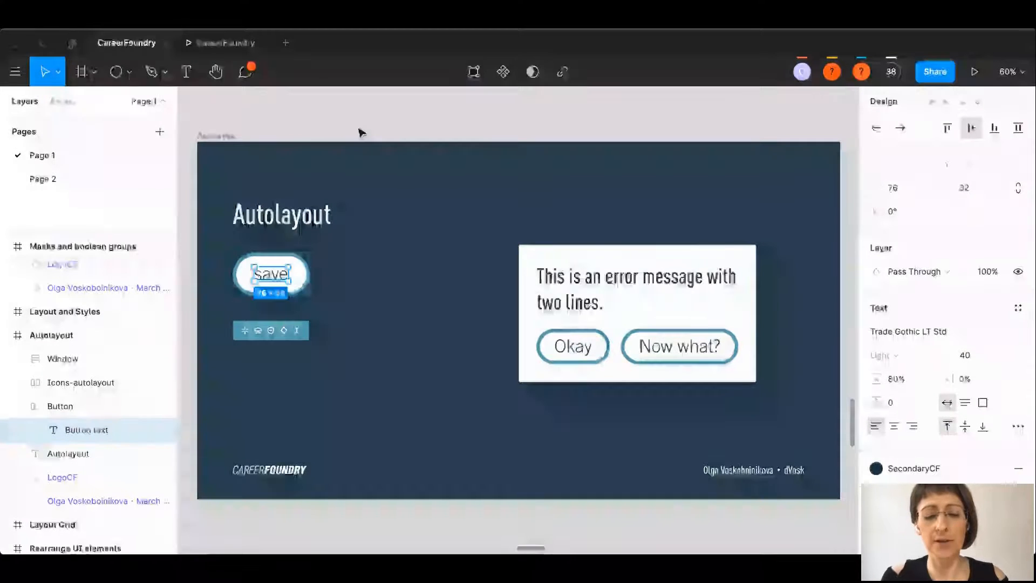
- Hide the second and fourth icons of the Icons-autolayout bar to demonstrate its resizing, and make both visible again
{"action": "left_click", "coordinate": [347, 126]}
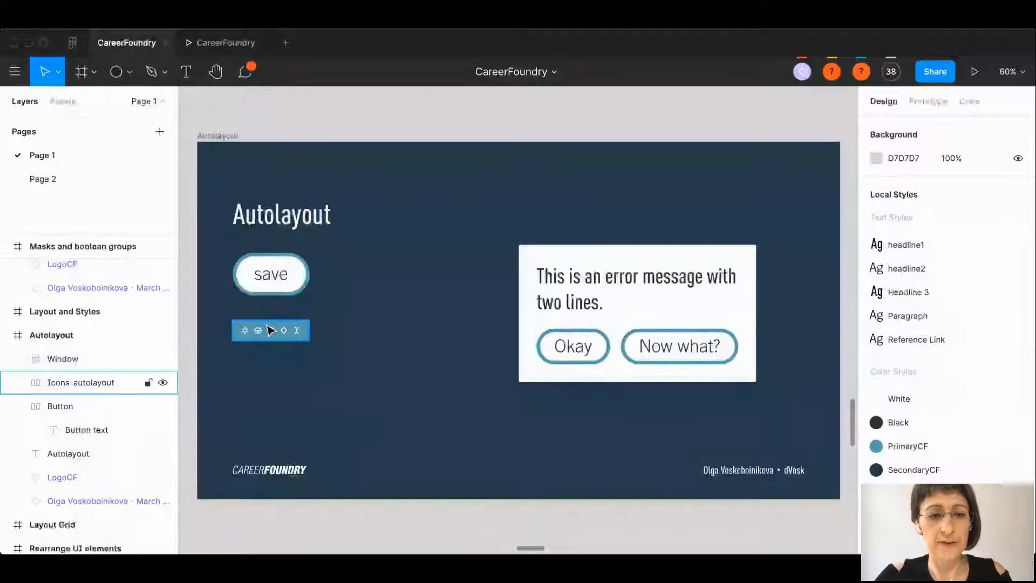
{"action": "scroll", "coordinate": [273, 325], "scroll_direction": "up", "scroll_amount": 5}
{"action": "double_click", "coordinate": [258, 343]}
{"action": "scroll", "coordinate": [257, 343], "scroll_direction": "up", "scroll_amount": 5}
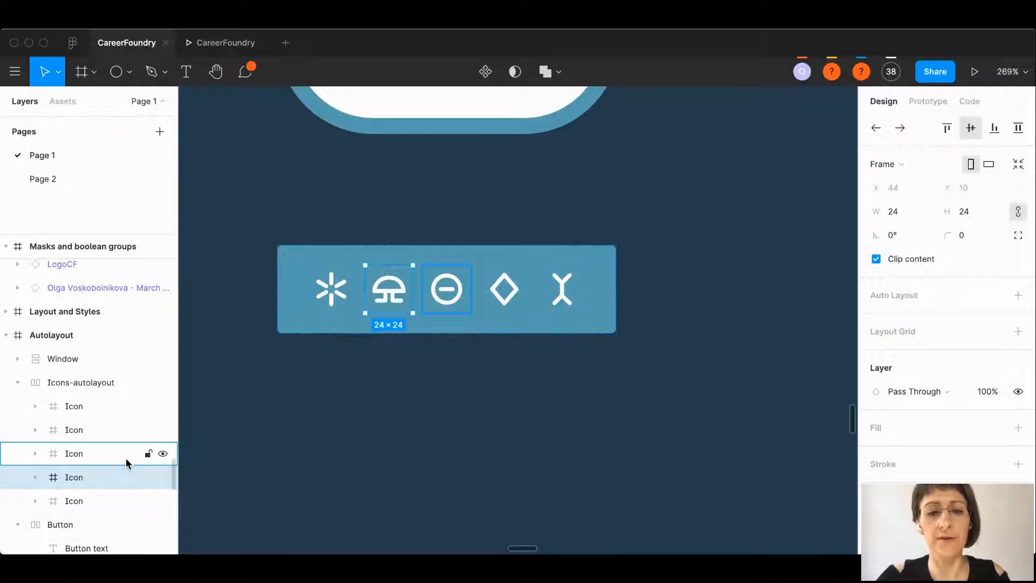
{"action": "left_click", "coordinate": [163, 477]}
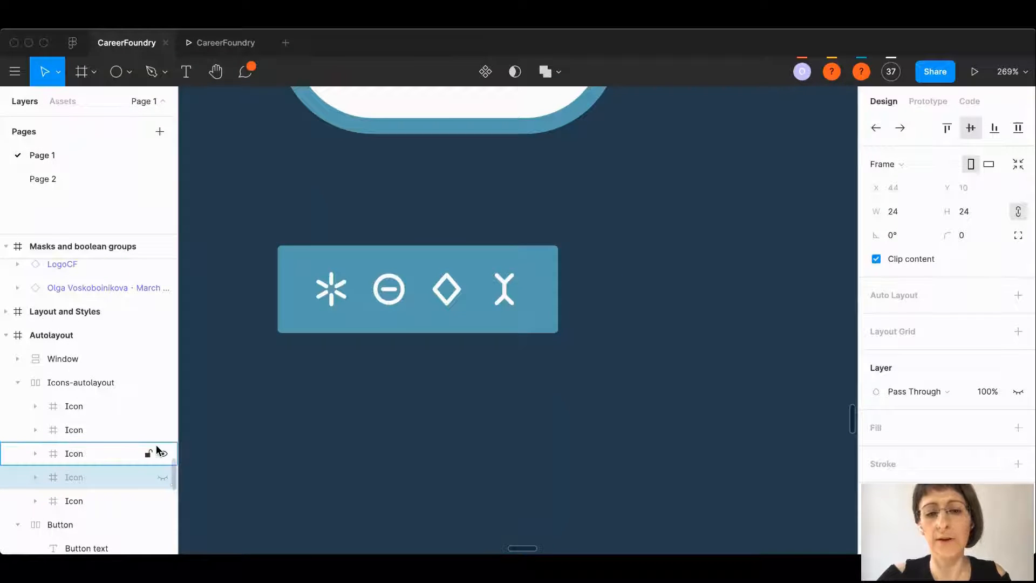
{"action": "left_click", "coordinate": [162, 430]}
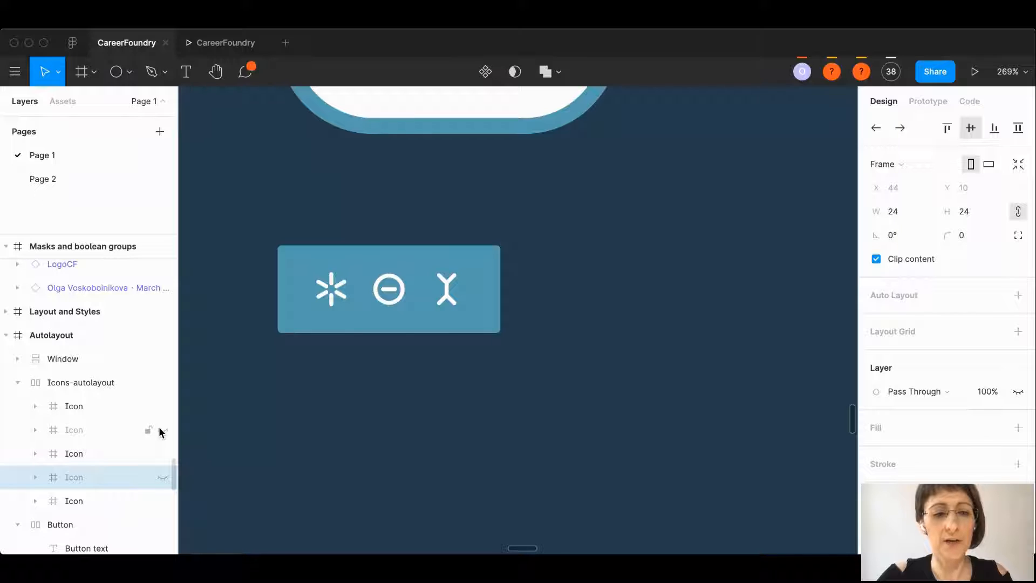
{"action": "left_click", "coordinate": [160, 430]}
{"action": "left_click", "coordinate": [162, 477]}
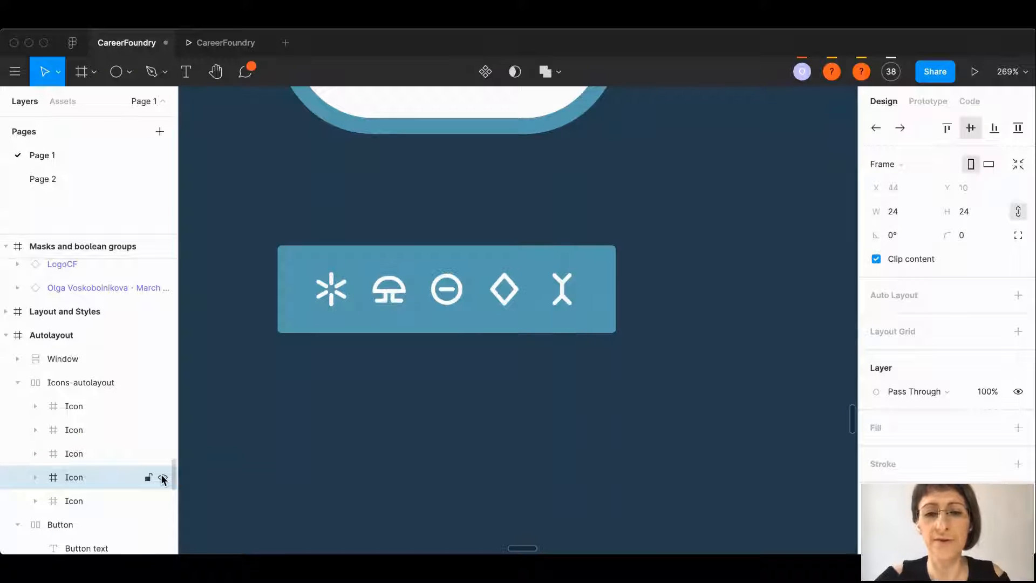
- Shorten the text in the Autolayout frame's error window to "This is an error message."
{"action": "scroll", "coordinate": [637, 335], "scroll_direction": "down", "scroll_amount": 5}
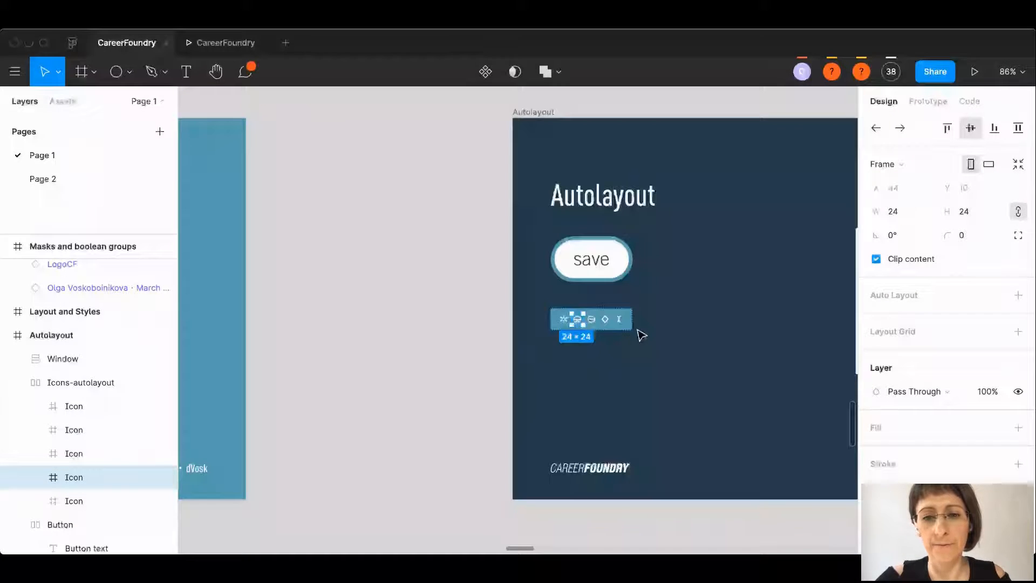
{"action": "scroll", "coordinate": [641, 335], "scroll_direction": "right", "scroll_amount": 7}
{"action": "scroll", "coordinate": [620, 280], "scroll_direction": "left", "scroll_amount": 1}
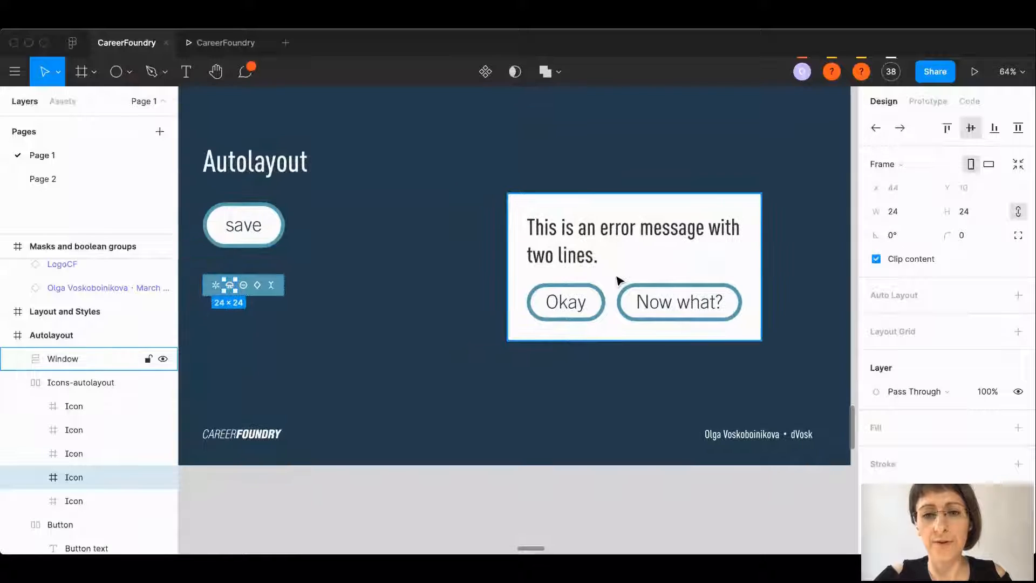
{"action": "double_click", "coordinate": [561, 232]}
{"action": "double_click", "coordinate": [563, 235]}
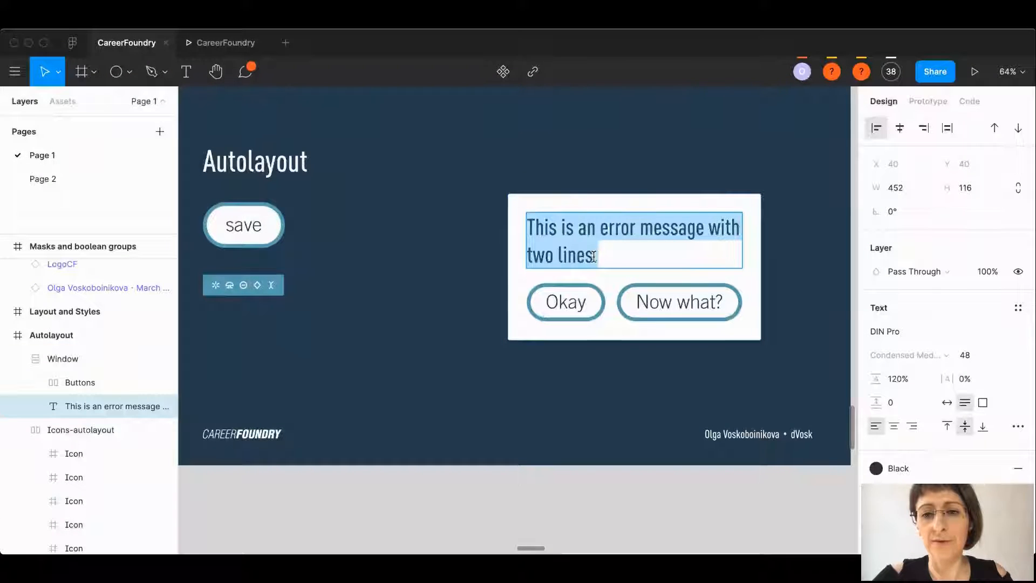
{"action": "left_click_drag", "start_coordinate": [593, 257], "coordinate": [704, 223]}
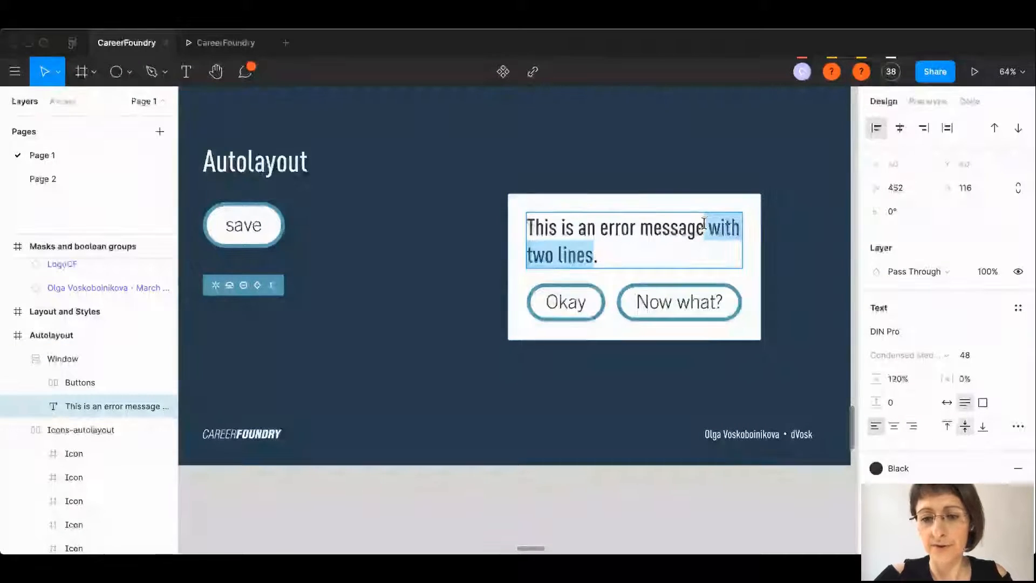
{"action": "key", "text": "BackSpace"}
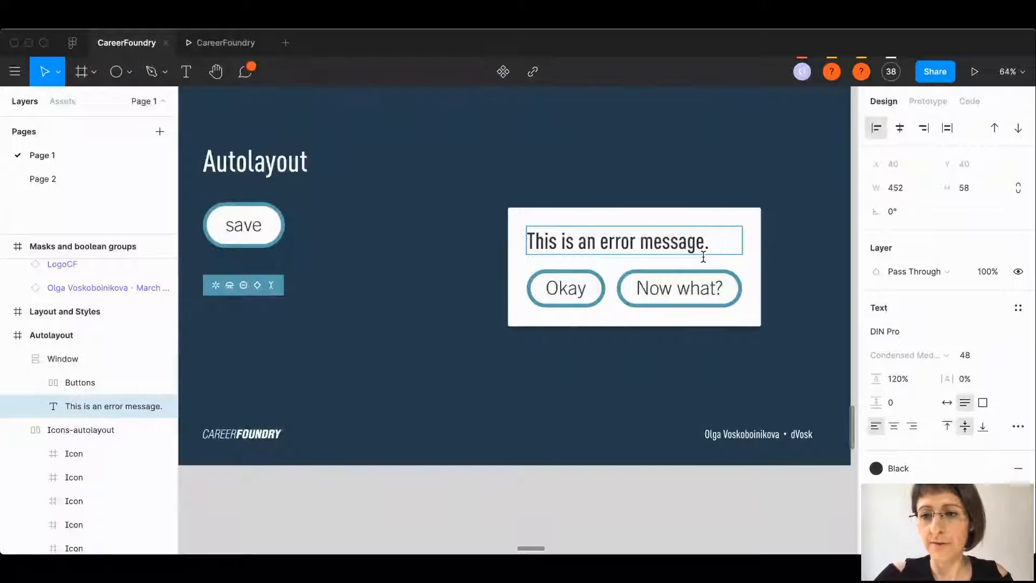
{"action": "scroll", "coordinate": [717, 283], "scroll_direction": "down", "scroll_amount": 3}
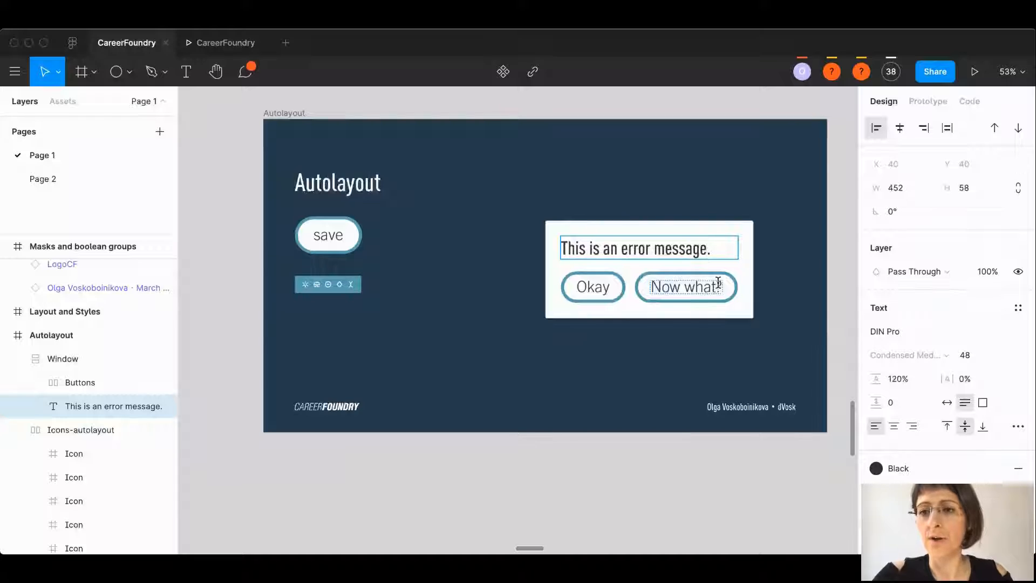
{"action": "scroll", "coordinate": [717, 282], "scroll_direction": "up", "scroll_amount": 1}
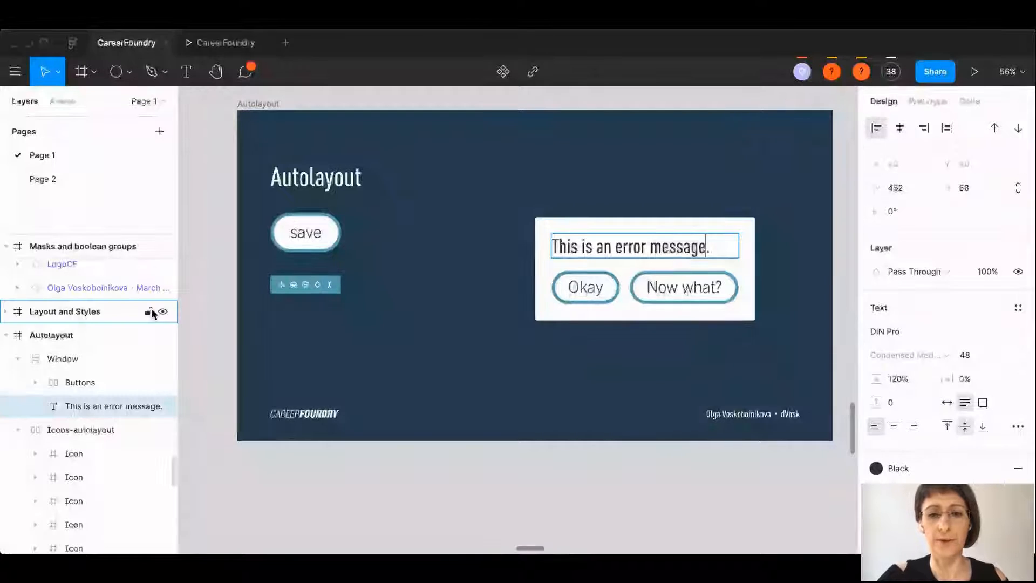
- Examine the nesting, auto layout, constraint and alignment settings of the Window, Buttons and error message layers in the Autolayout frame
{"action": "left_click", "coordinate": [55, 335]}
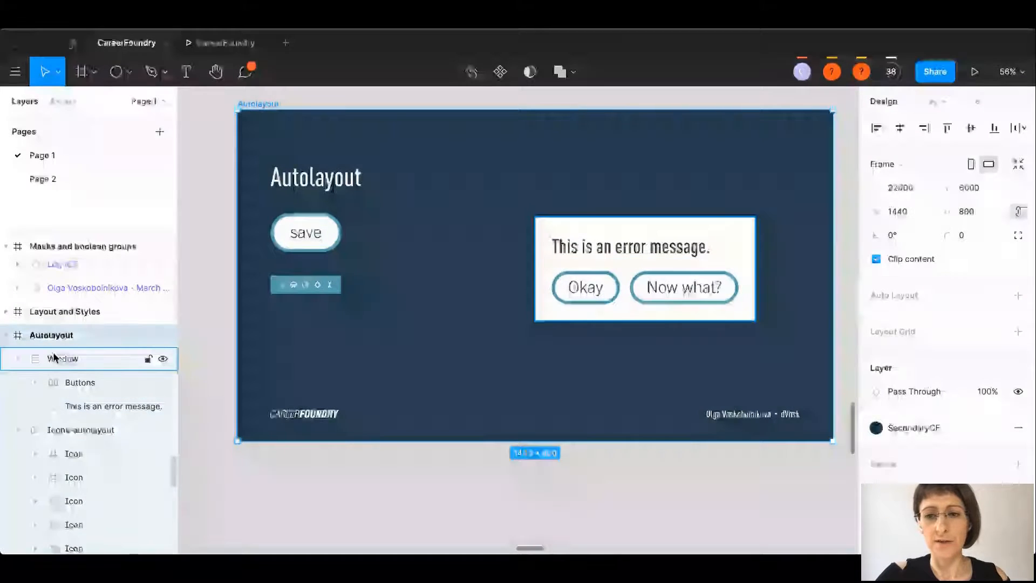
{"action": "left_click", "coordinate": [53, 354]}
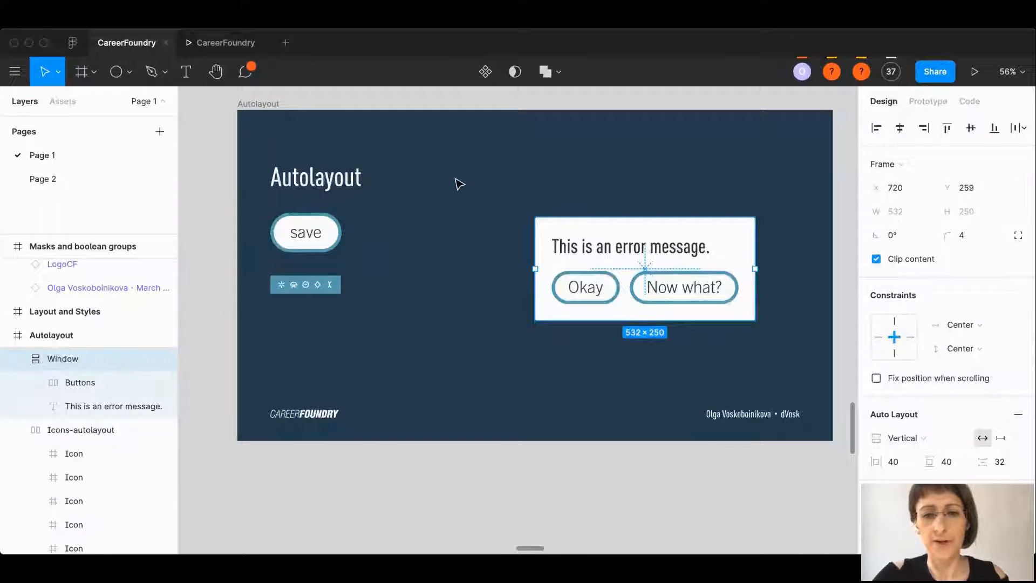
{"action": "left_click", "coordinate": [248, 104]}
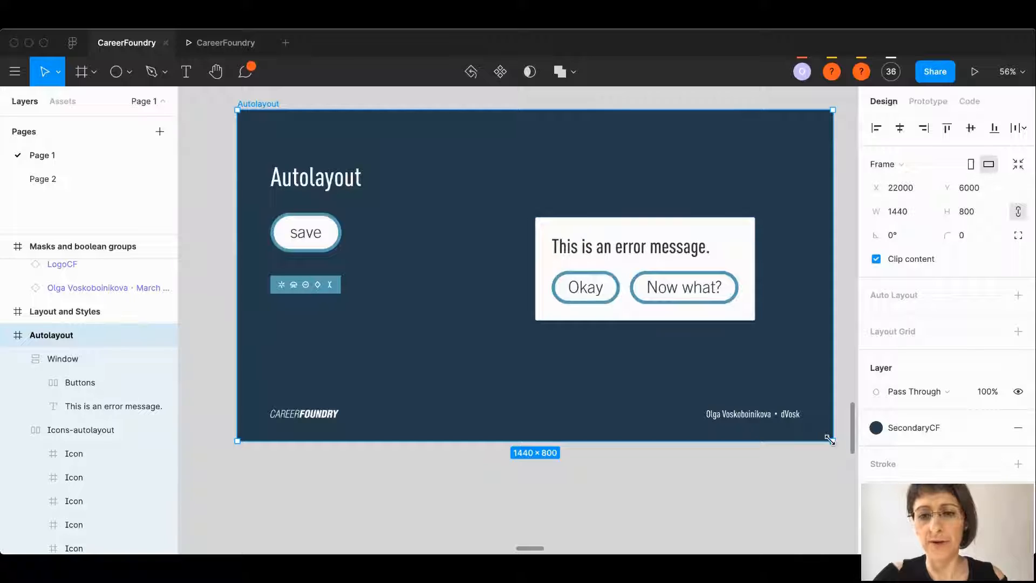
{"action": "left_click_drag", "start_coordinate": [829, 440], "coordinate": [693, 434]}
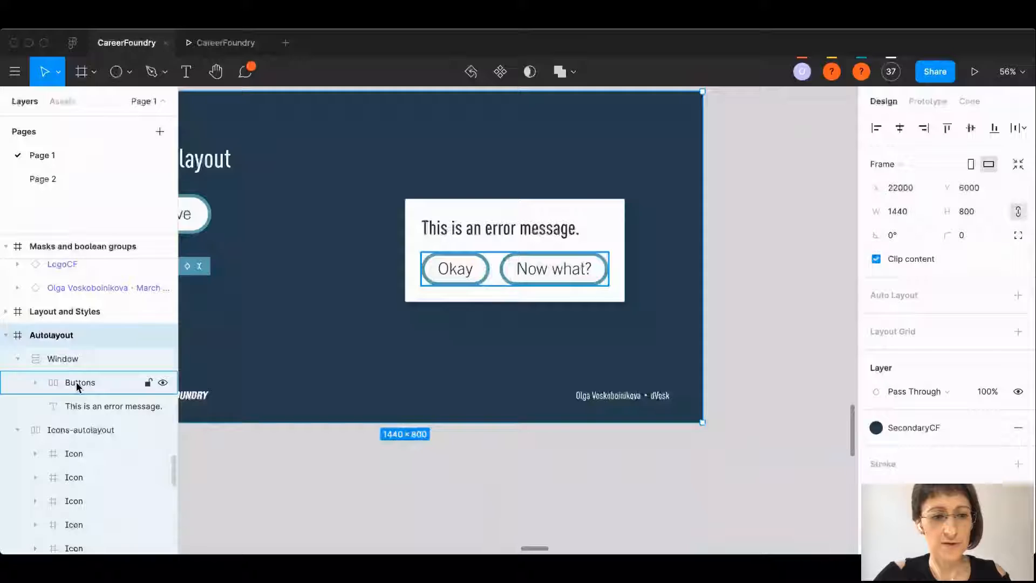
{"action": "left_click", "coordinate": [76, 381]}
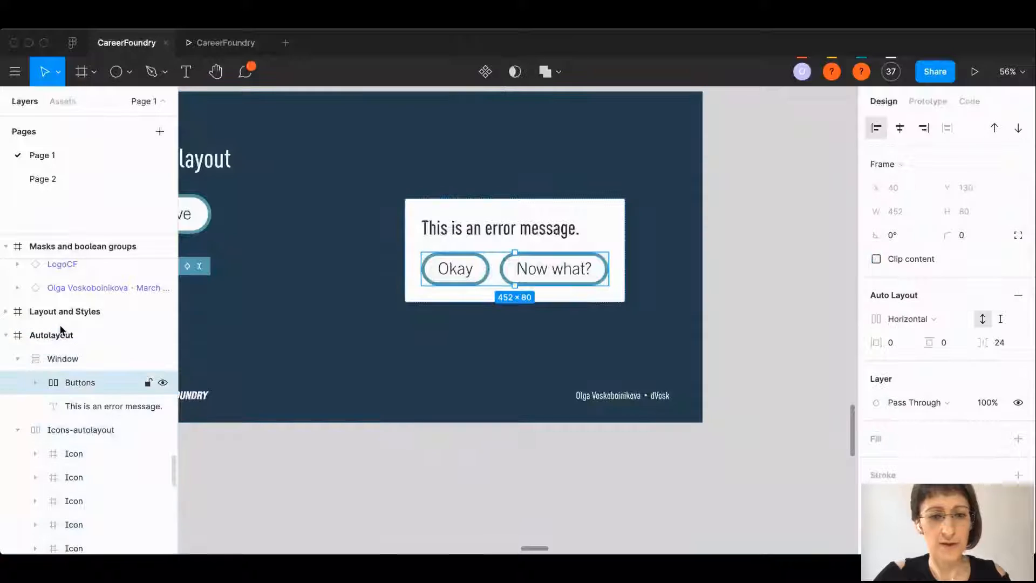
{"action": "left_click", "coordinate": [58, 357]}
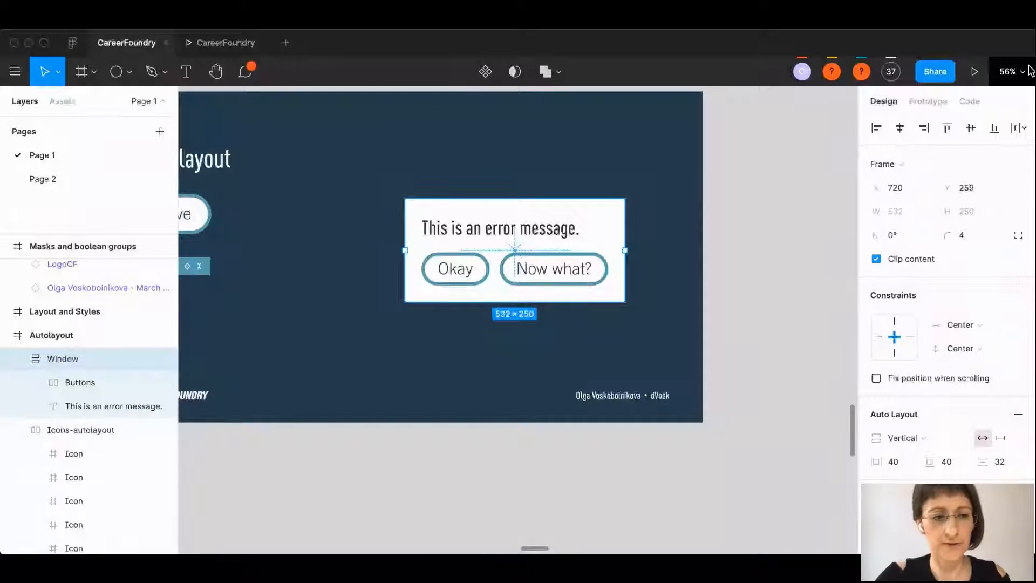
{"action": "left_click", "coordinate": [80, 382]}
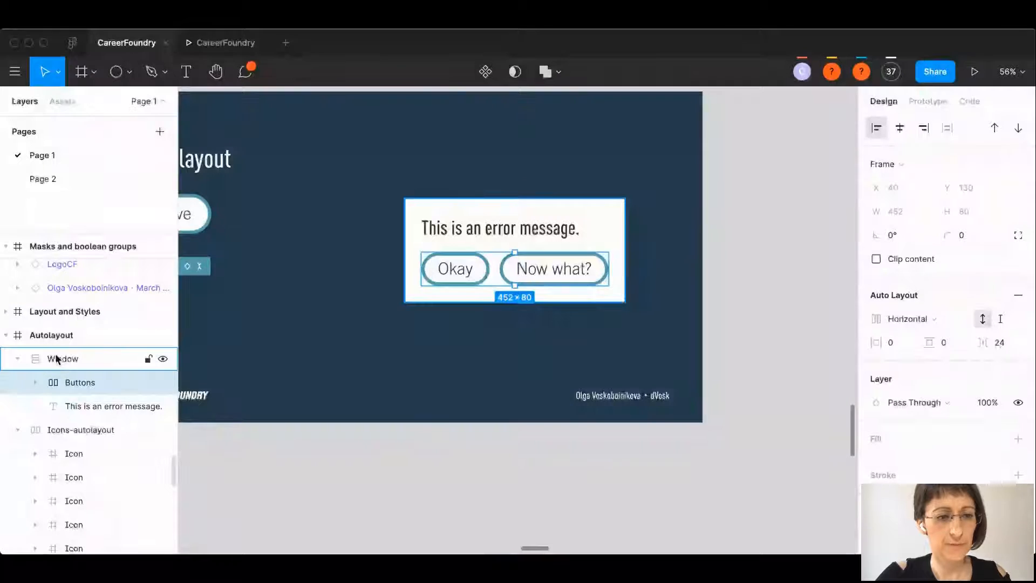
{"action": "left_click", "coordinate": [20, 360]}
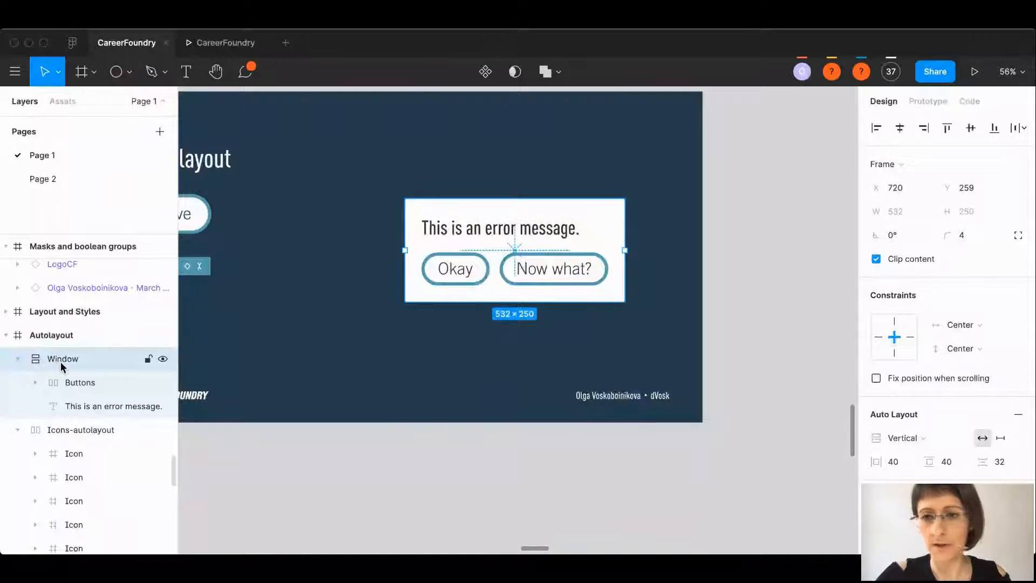
{"action": "left_click", "coordinate": [91, 405]}
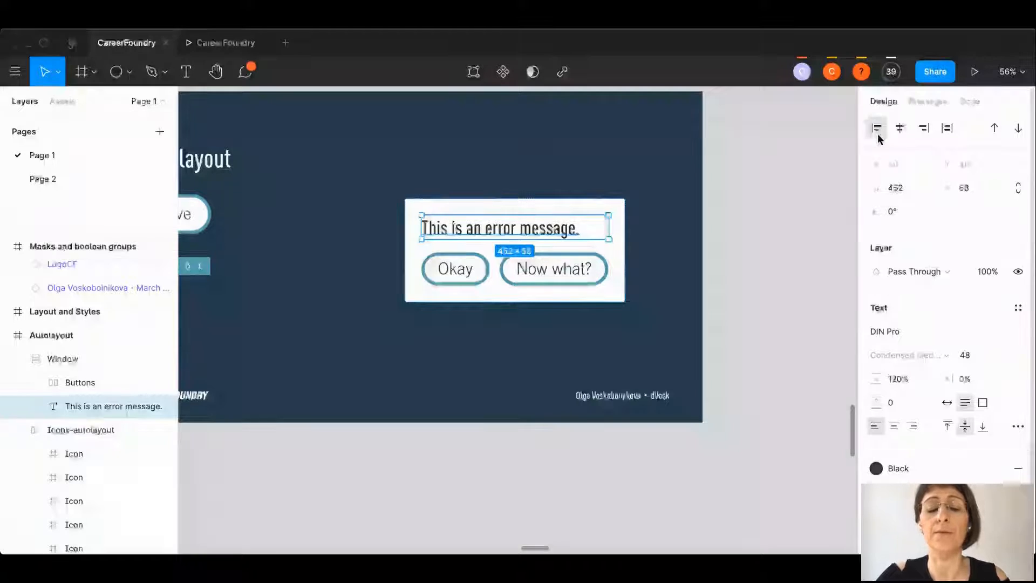
{"action": "scroll", "coordinate": [674, 216], "scroll_direction": "left", "scroll_amount": 3}
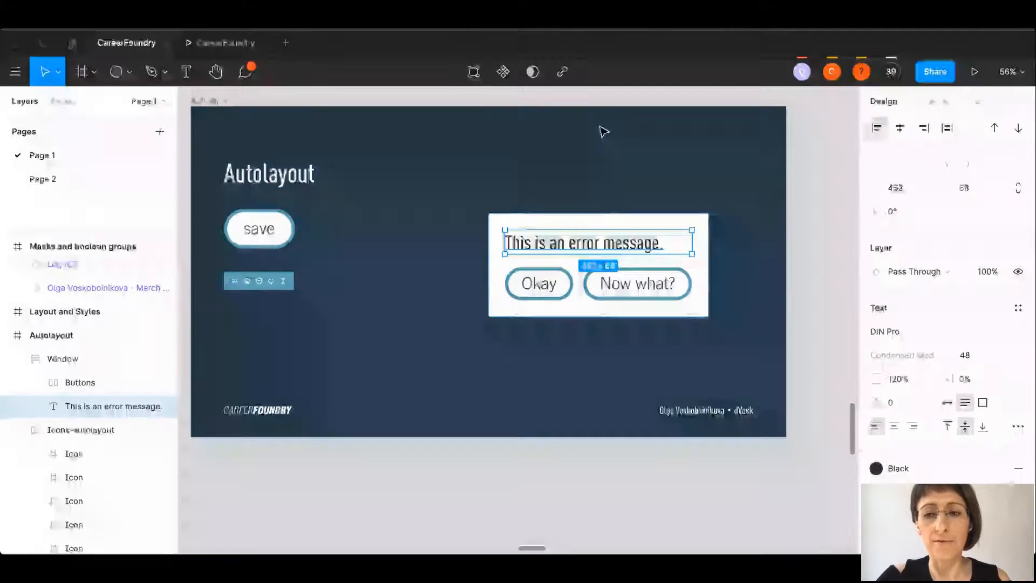
{"action": "scroll", "coordinate": [599, 135], "scroll_direction": "left", "scroll_amount": 2}
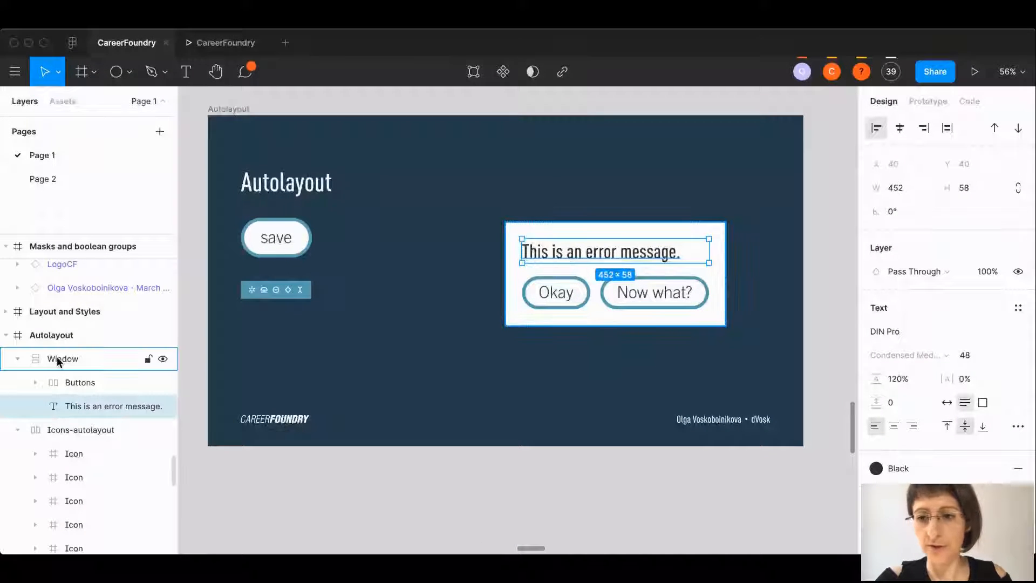
- Go on to the Layout Grid frame and check the constraints and grid settings of its inner frame
{"action": "left_click", "coordinate": [51, 338]}
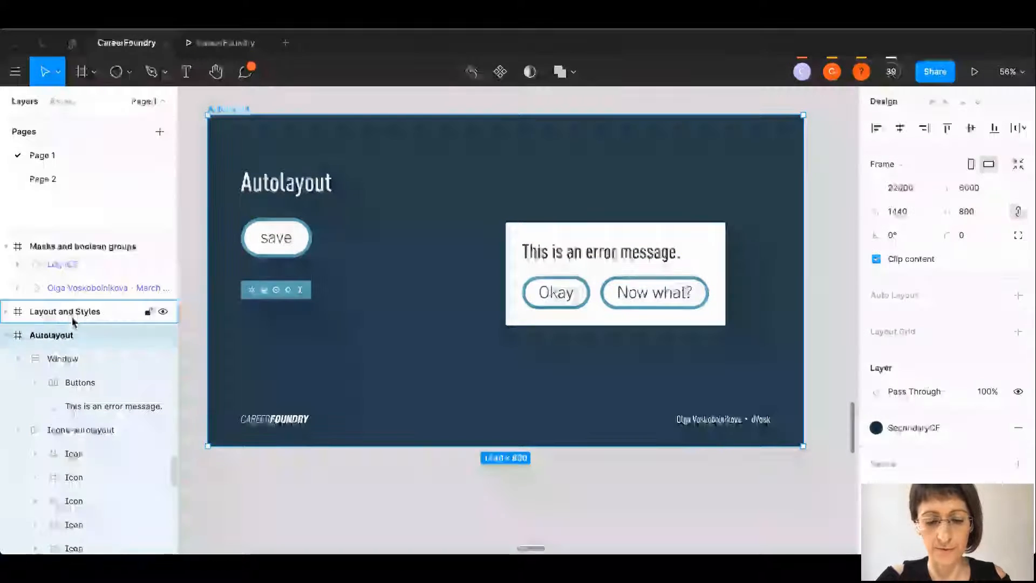
{"action": "key", "text": "n"}
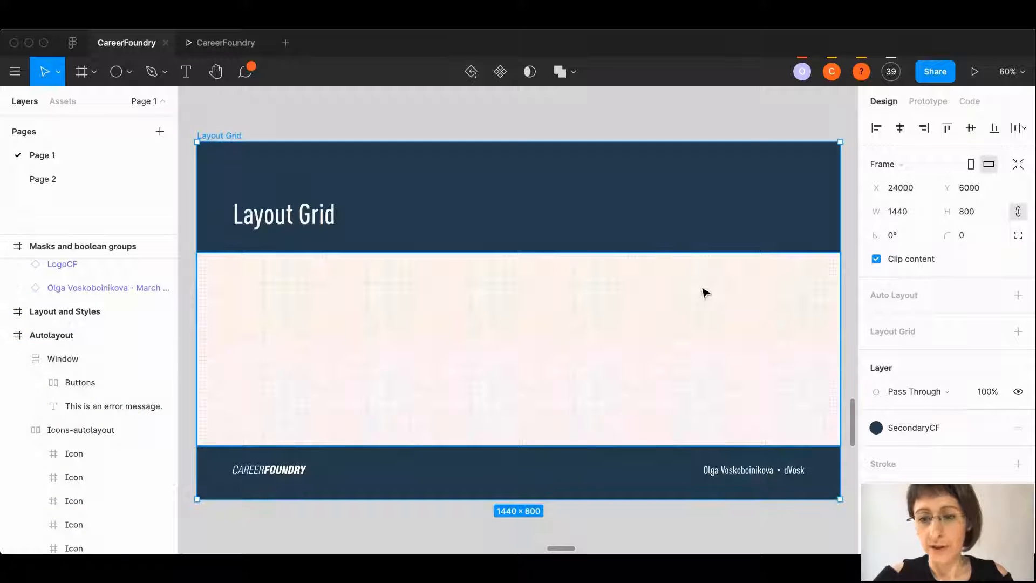
{"action": "left_click", "coordinate": [438, 296]}
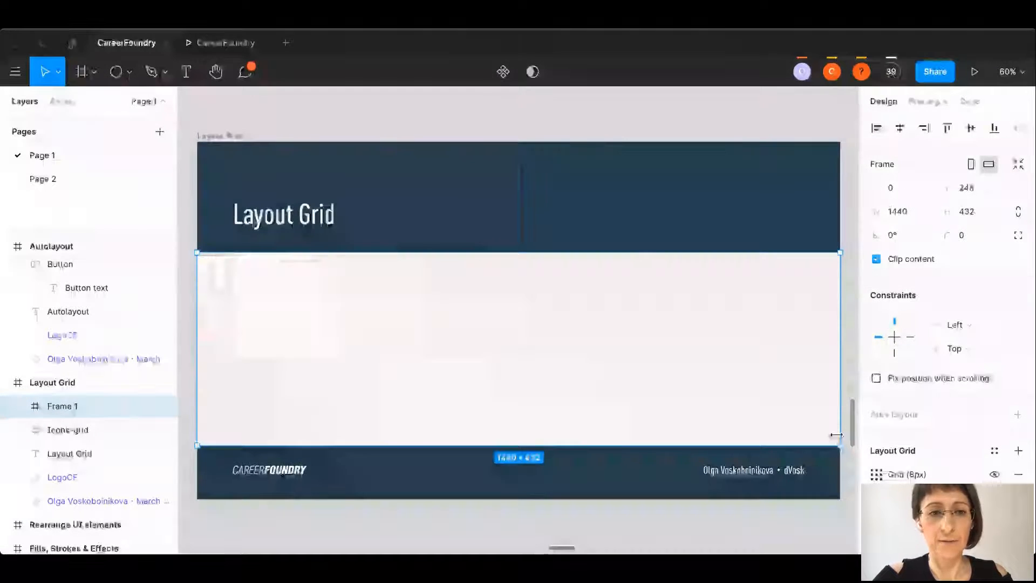
{"action": "left_click", "coordinate": [214, 137]}
{"action": "scroll", "coordinate": [214, 140], "scroll_direction": "right", "scroll_amount": 1}
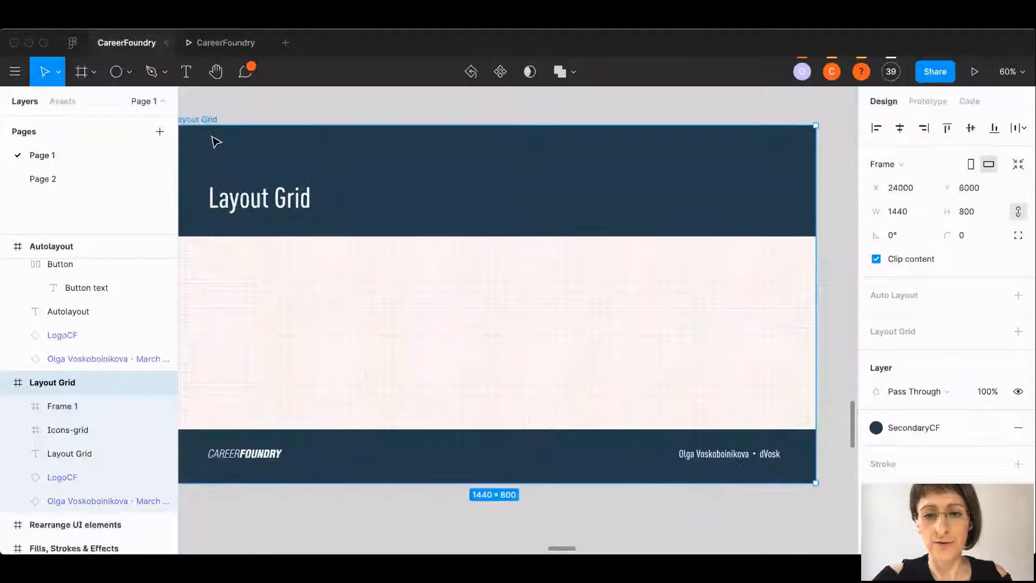
- Try enlarging the Layout Grid frame to see how its inner grid frame reacts, and undo the resize
{"action": "scroll", "coordinate": [213, 139], "scroll_direction": "down", "scroll_amount": 5}
{"action": "left_click_drag", "start_coordinate": [555, 335], "coordinate": [667, 387]}
{"action": "left_click", "coordinate": [471, 233]}
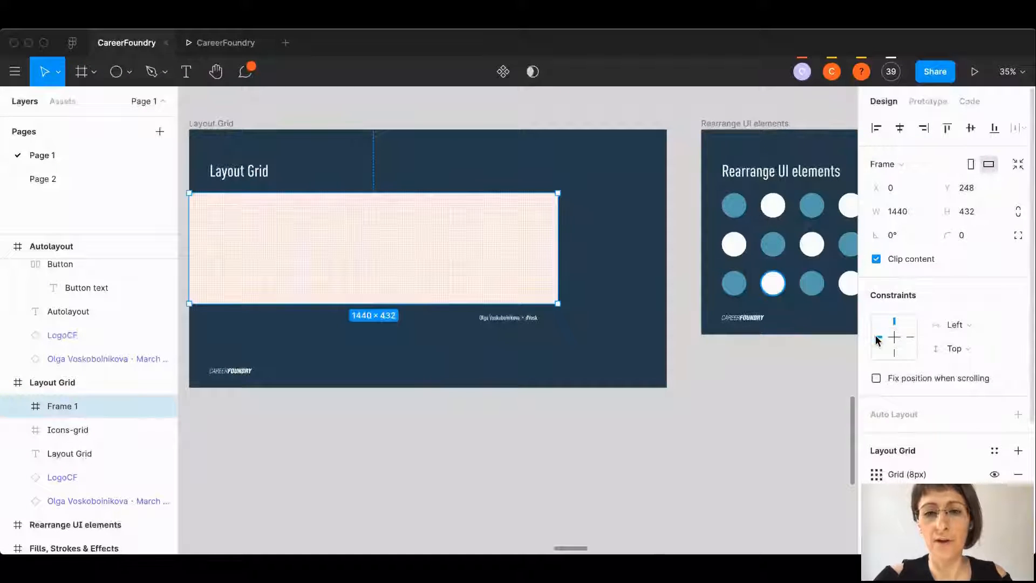
{"action": "key", "text": "ctrl+z"}
{"action": "key", "text": "ctrl+z"}
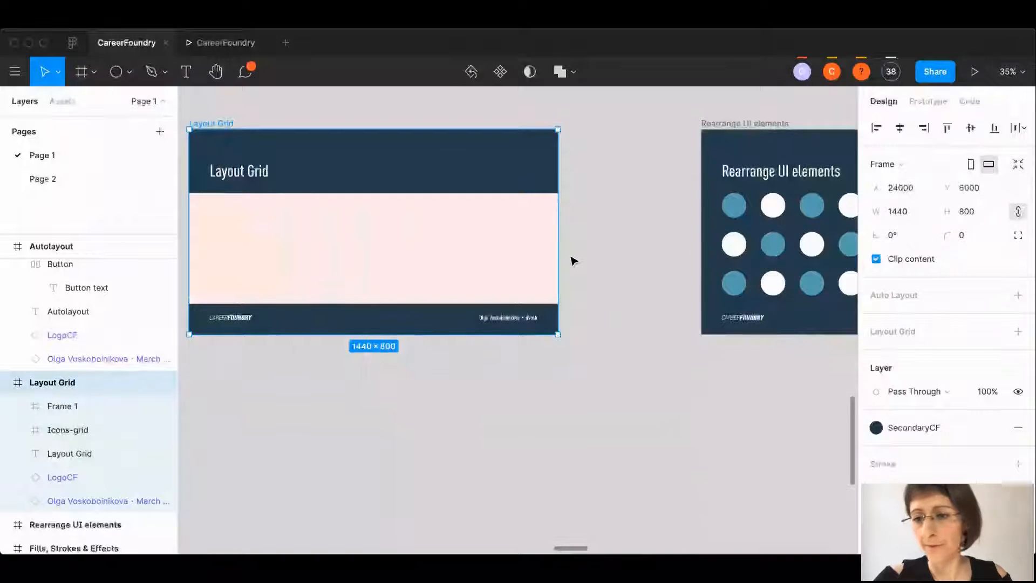
- Set the inner grid frame's horizontal constraint to Left & Right and test it by resizing the Layout Grid frame
{"action": "left_click", "coordinate": [529, 255]}
{"action": "left_click", "coordinate": [910, 337]}
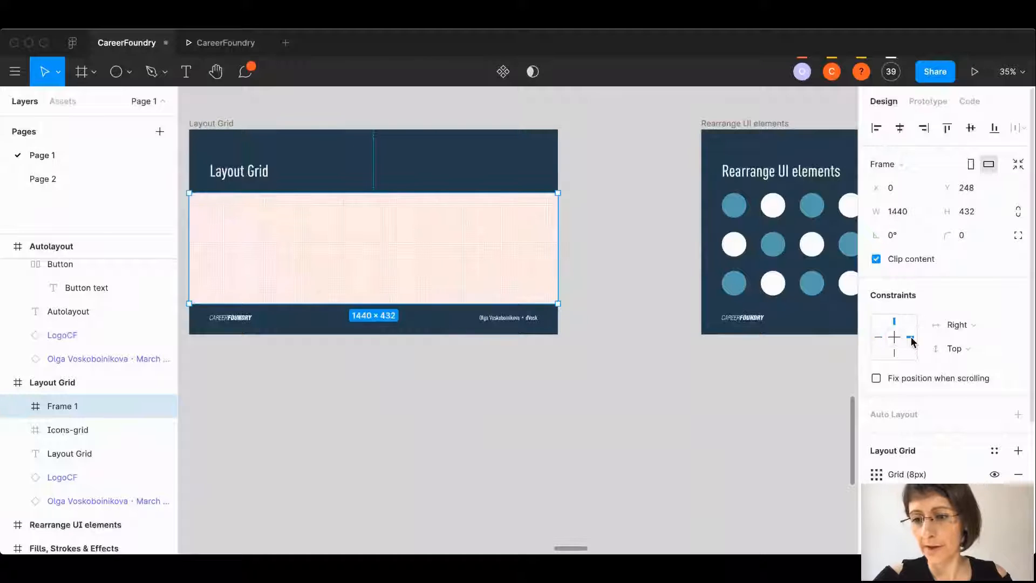
{"action": "left_click", "coordinate": [956, 325]}
{"action": "left_click", "coordinate": [952, 341]}
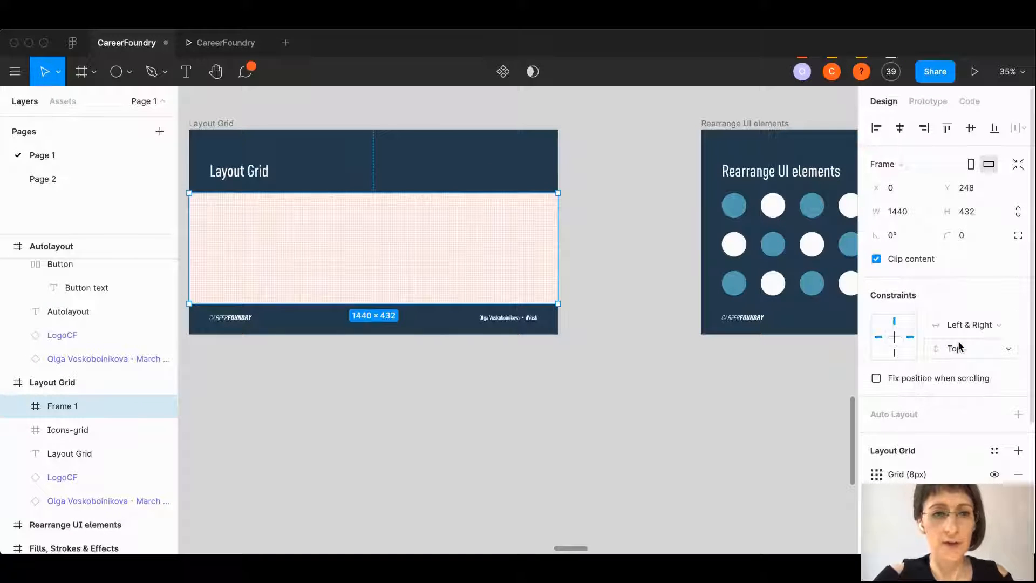
{"action": "left_click", "coordinate": [209, 124]}
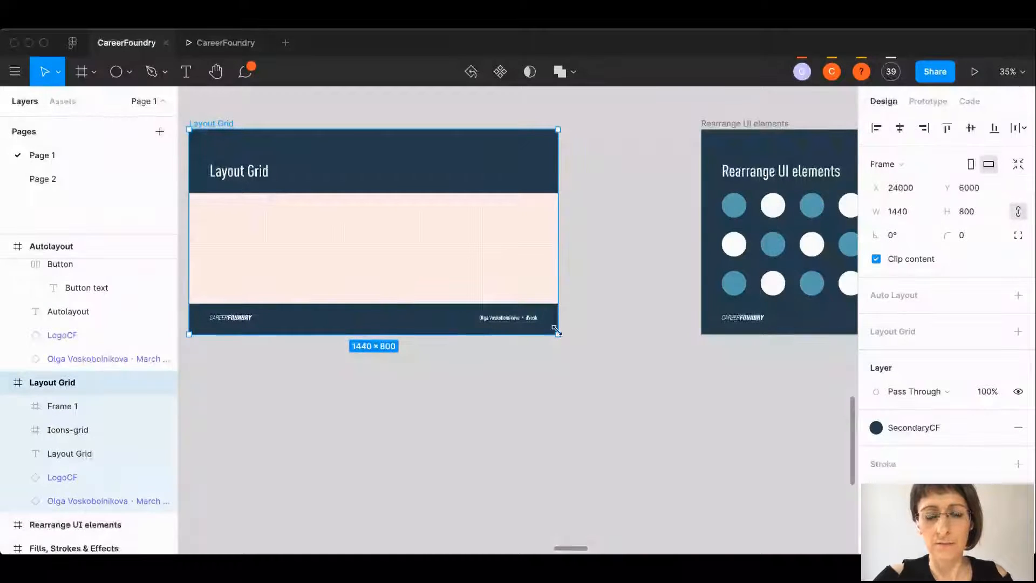
{"action": "mouse_move", "coordinate": [558, 334]}
{"action": "left_mouse_down"}
{"action": "mouse_move", "coordinate": [640, 346]}
{"action": "mouse_move", "coordinate": [678, 426]}
{"action": "mouse_move", "coordinate": [577, 377]}
{"action": "mouse_move", "coordinate": [656, 395]}
{"action": "mouse_move", "coordinate": [675, 420]}
{"action": "mouse_move", "coordinate": [576, 381]}
{"action": "mouse_move", "coordinate": [557, 342]}
{"action": "left_mouse_up"}
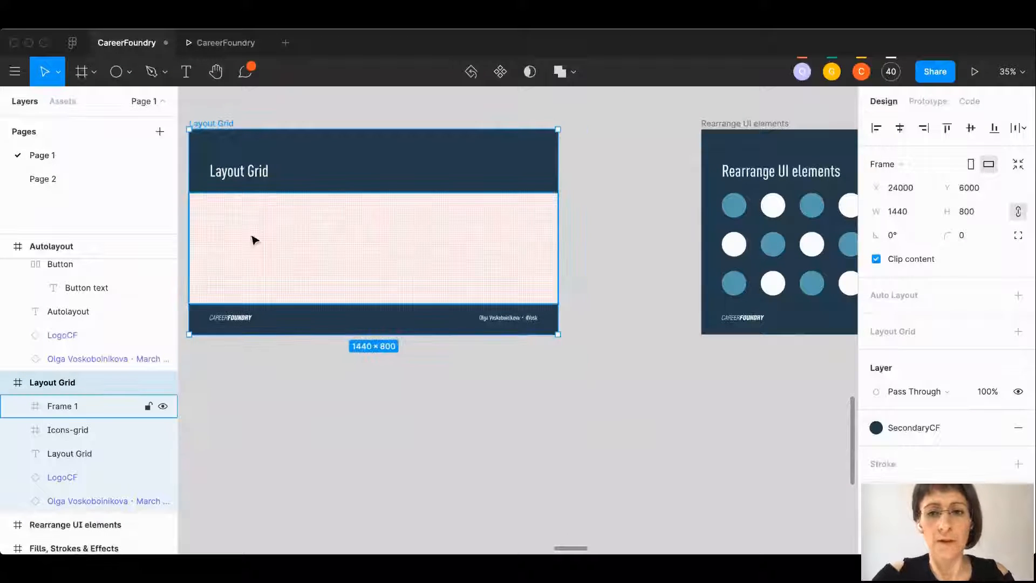
- Examine the uniform grid covering the inner area of the Layout Grid frame
{"action": "scroll", "coordinate": [291, 245], "scroll_direction": "up", "scroll_amount": 2}
{"action": "scroll", "coordinate": [292, 246], "scroll_direction": "left", "scroll_amount": 2}
{"action": "scroll", "coordinate": [291, 246], "scroll_direction": "up", "scroll_amount": 4}
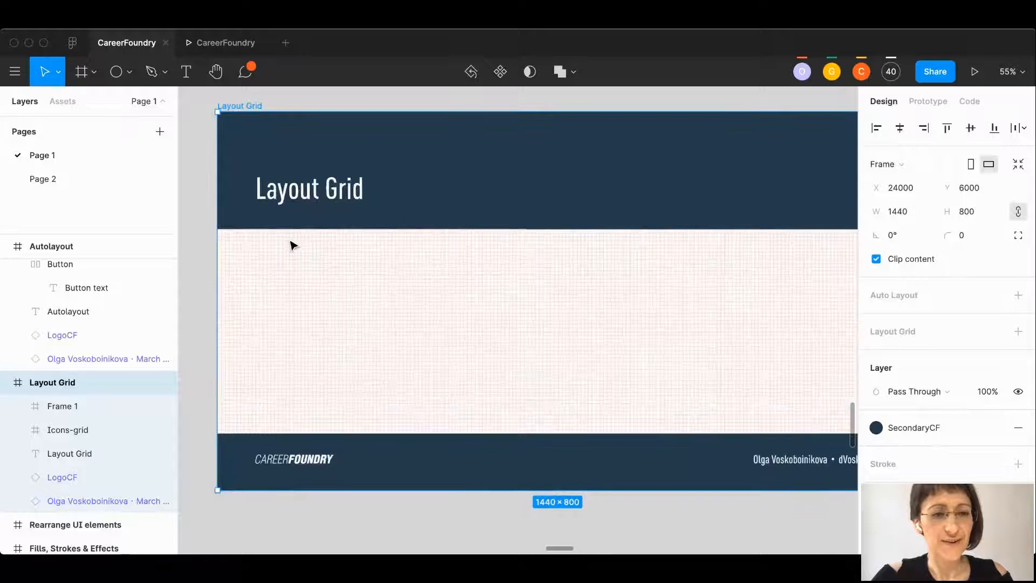
{"action": "scroll", "coordinate": [291, 246], "scroll_direction": "down", "scroll_amount": 3}
{"action": "scroll", "coordinate": [291, 245], "scroll_direction": "down", "scroll_amount": 2}
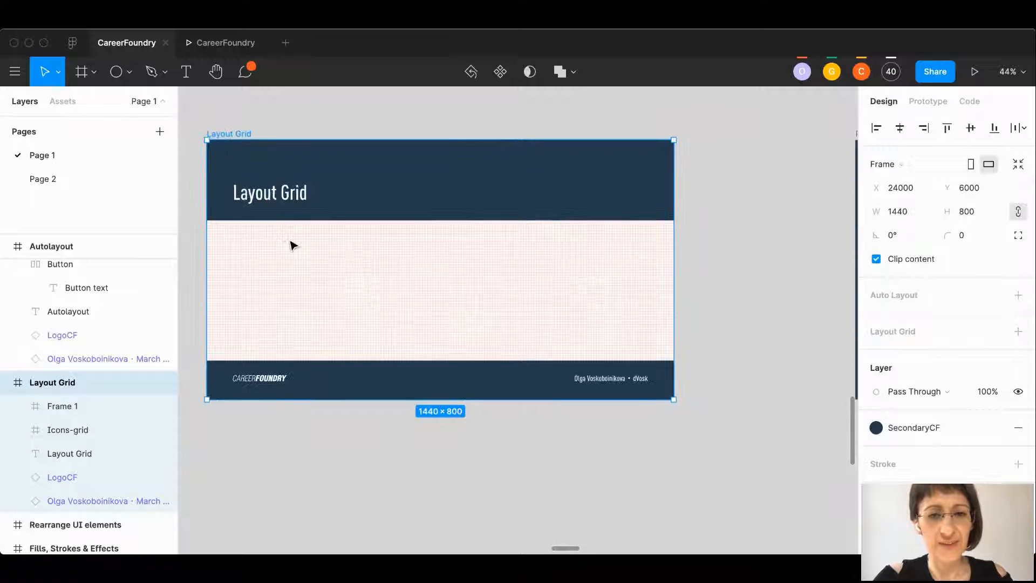
{"action": "scroll", "coordinate": [291, 246], "scroll_direction": "up", "scroll_amount": 2}
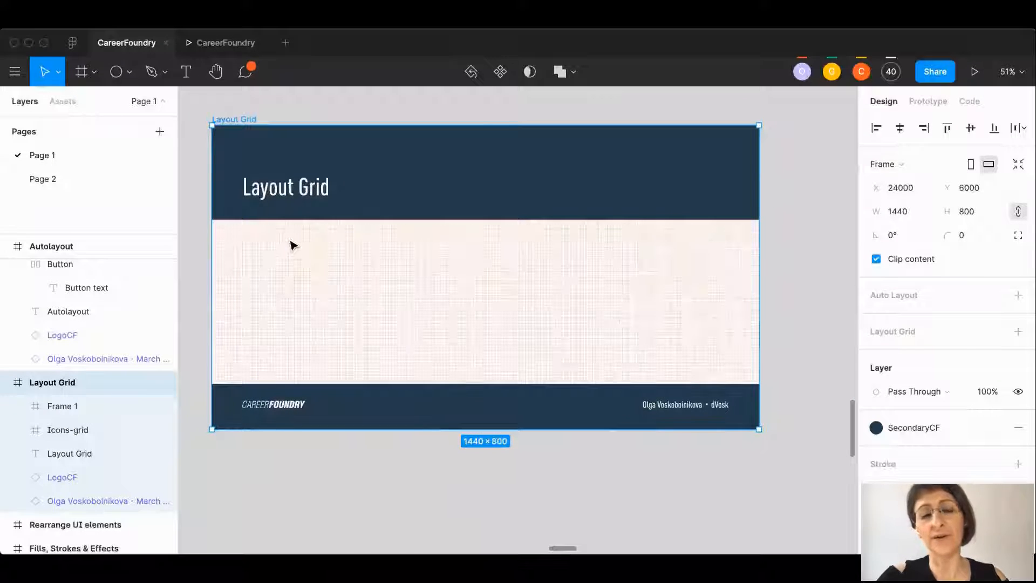
{"action": "left_click", "coordinate": [353, 107]}
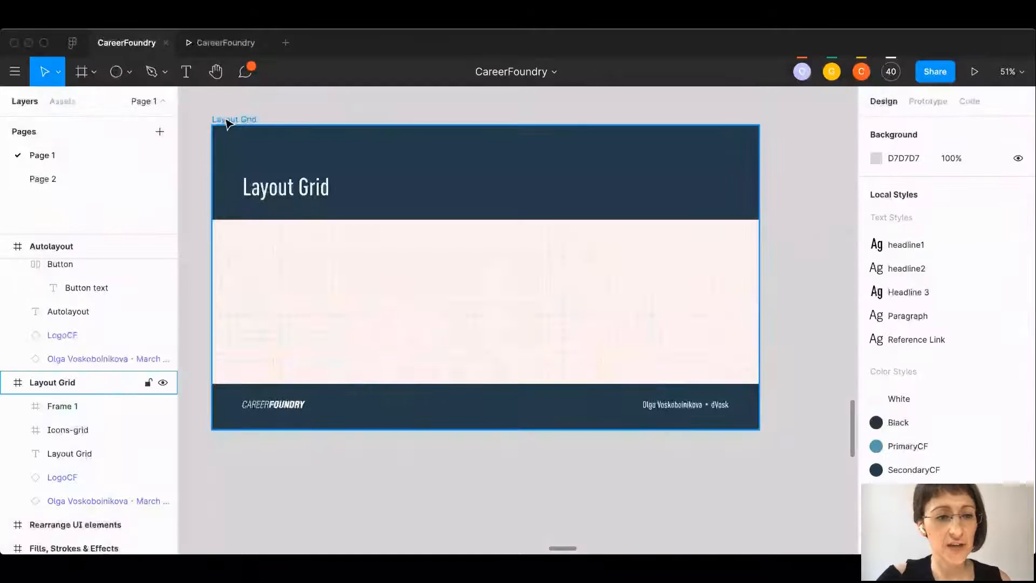
{"action": "scroll", "coordinate": [230, 121], "scroll_direction": "up", "scroll_amount": 2}
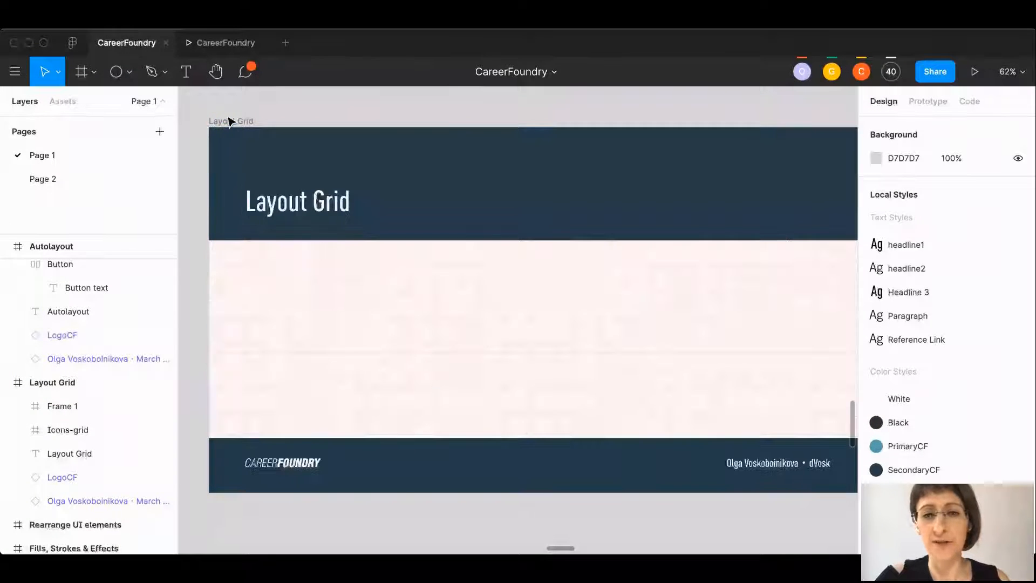
{"action": "scroll", "coordinate": [229, 121], "scroll_direction": "right", "scroll_amount": 1}
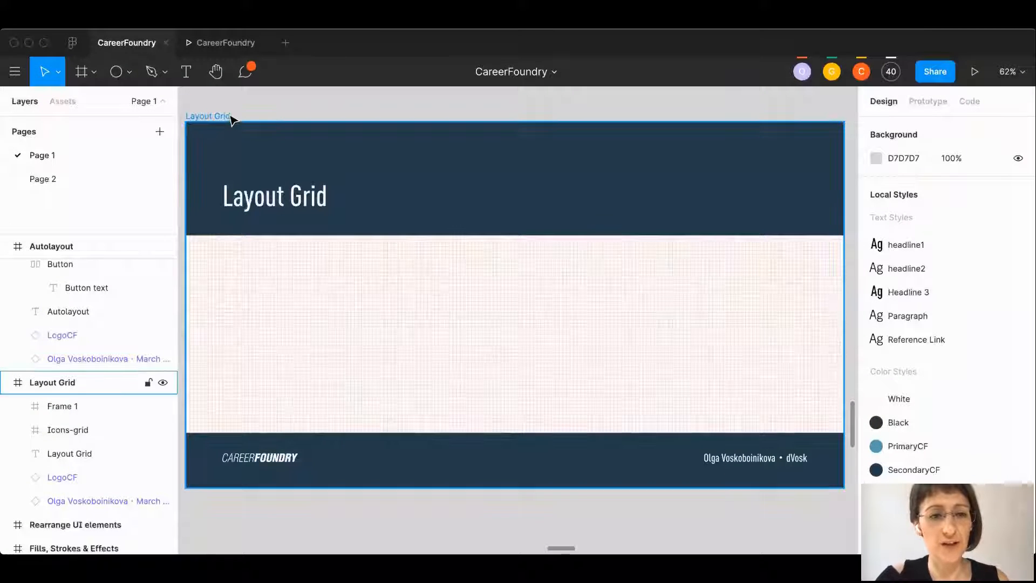
- Add a second layout grid to Frame 1, change its type to Columns and set the count to 12
{"action": "left_click", "coordinate": [305, 315]}
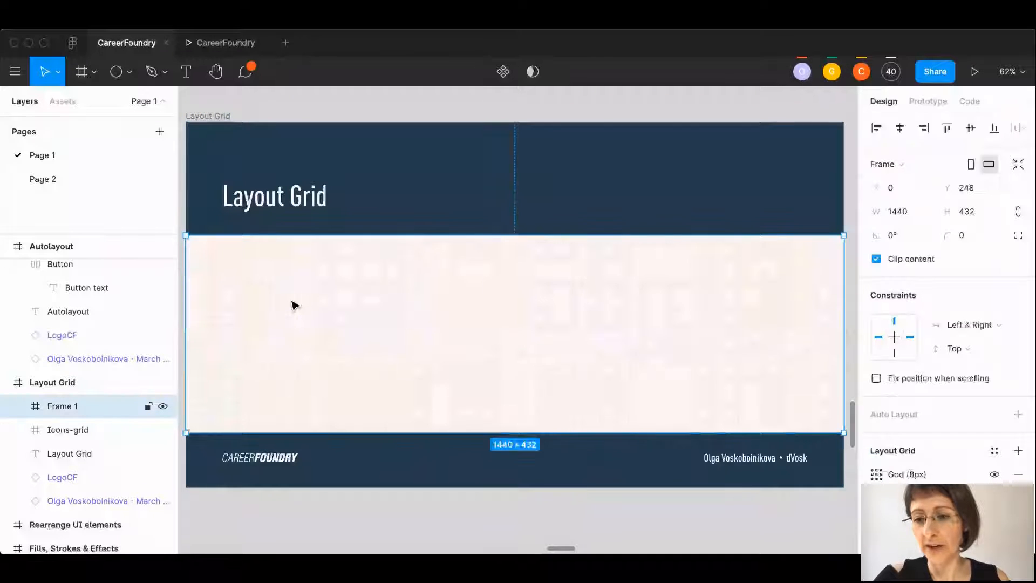
{"action": "scroll", "coordinate": [983, 439], "scroll_direction": "down", "scroll_amount": 2}
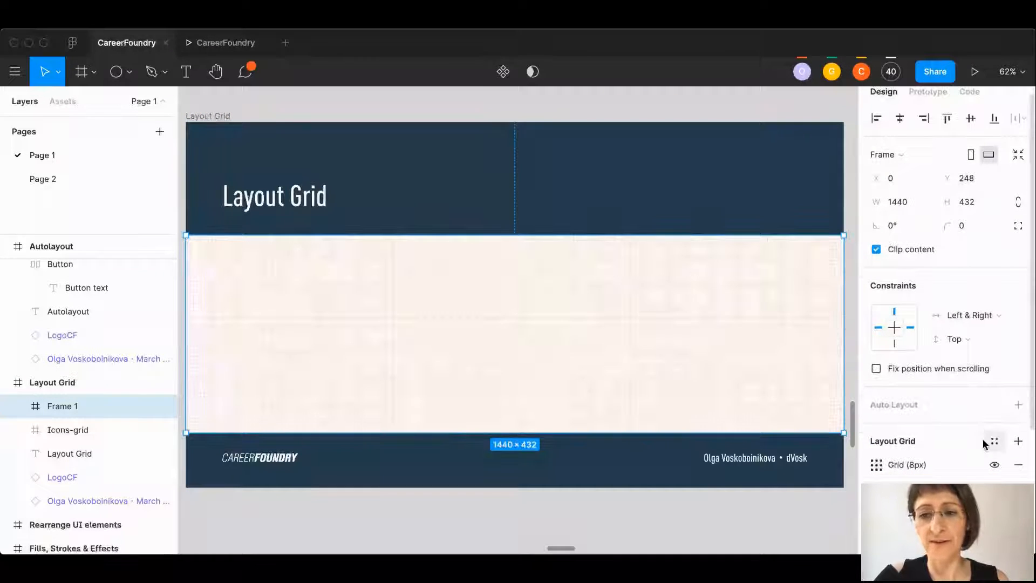
{"action": "scroll", "coordinate": [983, 443], "scroll_direction": "down", "scroll_amount": 5}
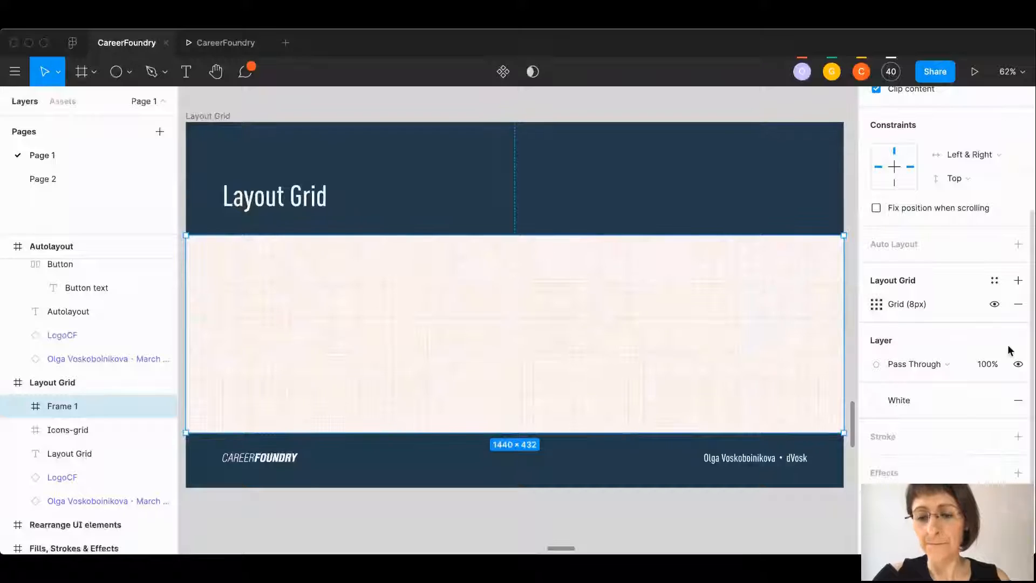
{"action": "left_click", "coordinate": [1016, 281]}
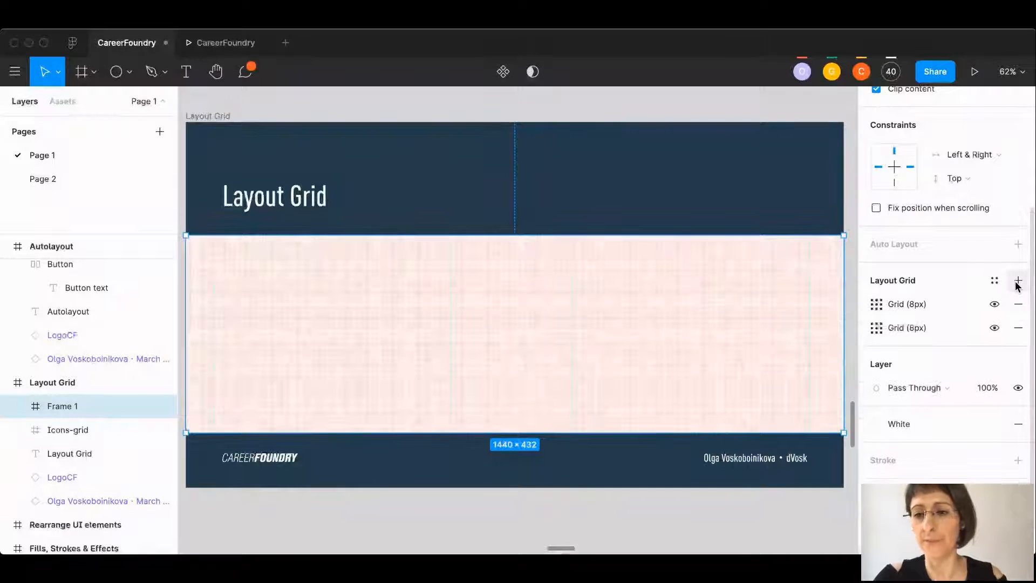
{"action": "left_click", "coordinate": [876, 305]}
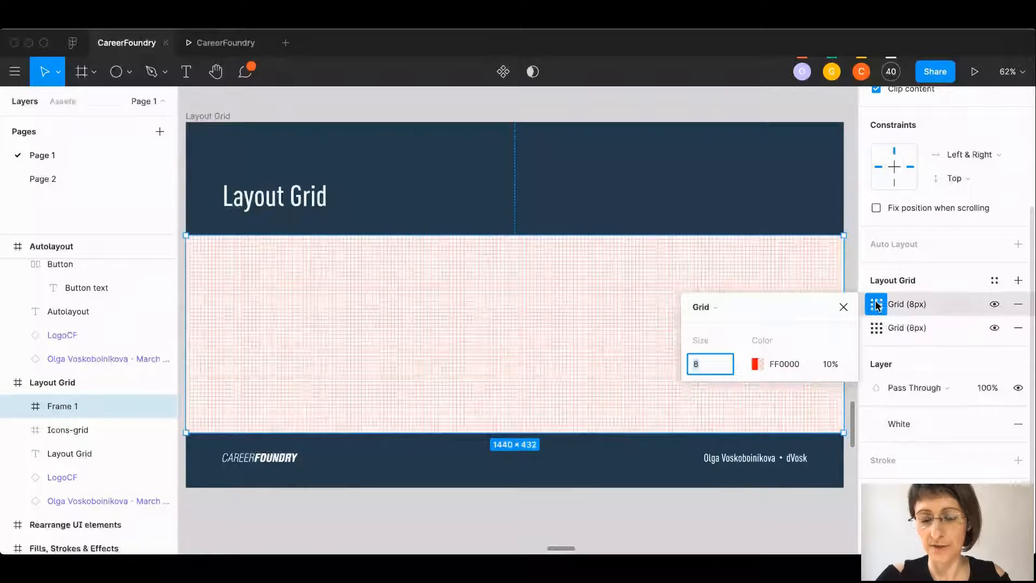
{"action": "left_click", "coordinate": [704, 307]}
{"action": "left_click", "coordinate": [718, 325]}
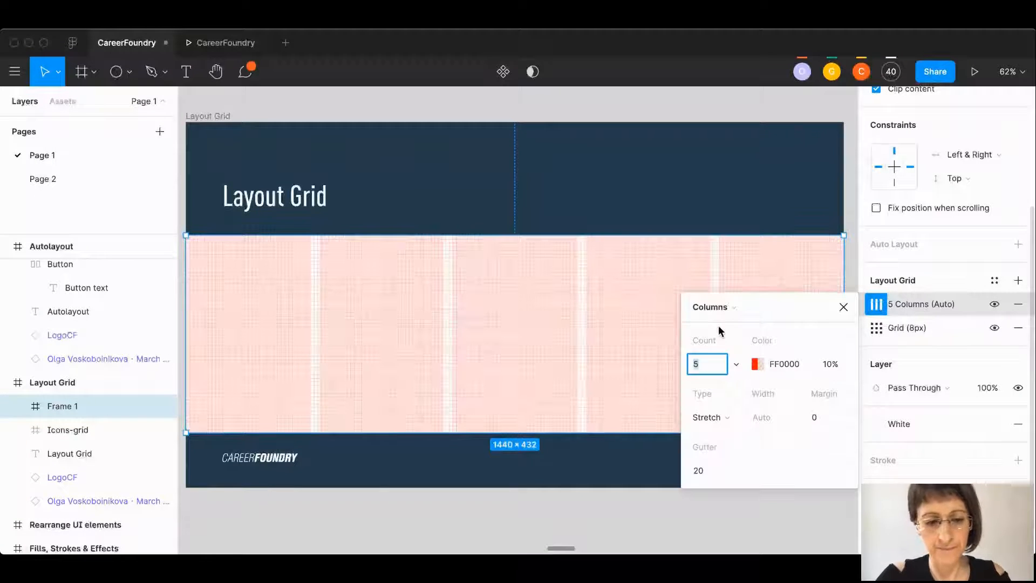
{"action": "type", "text": "12"}
{"action": "key", "text": "Tab"}
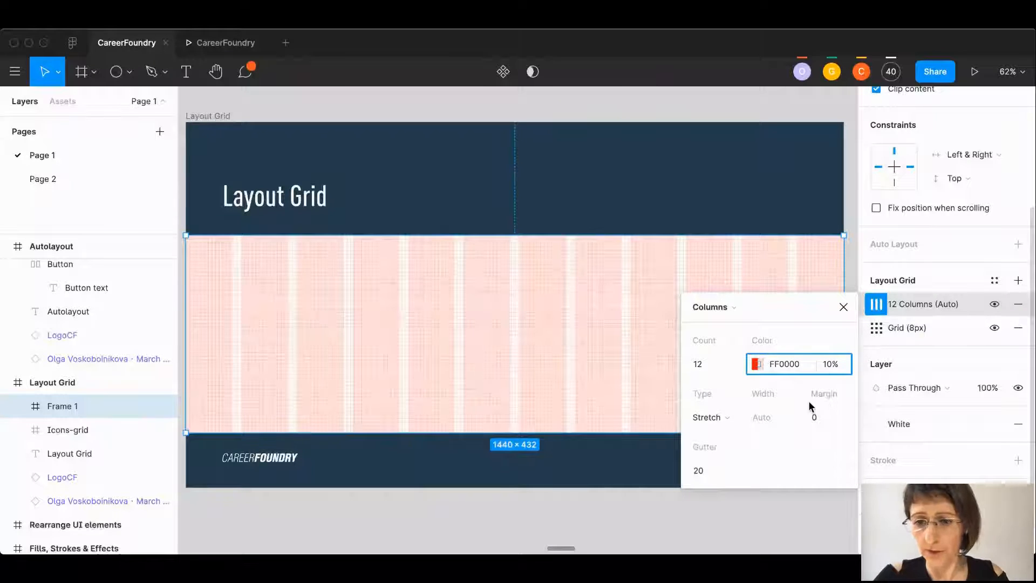
- Set the 12-column grid's margin to 24 and its gutter to 16
{"action": "left_click", "coordinate": [827, 418]}
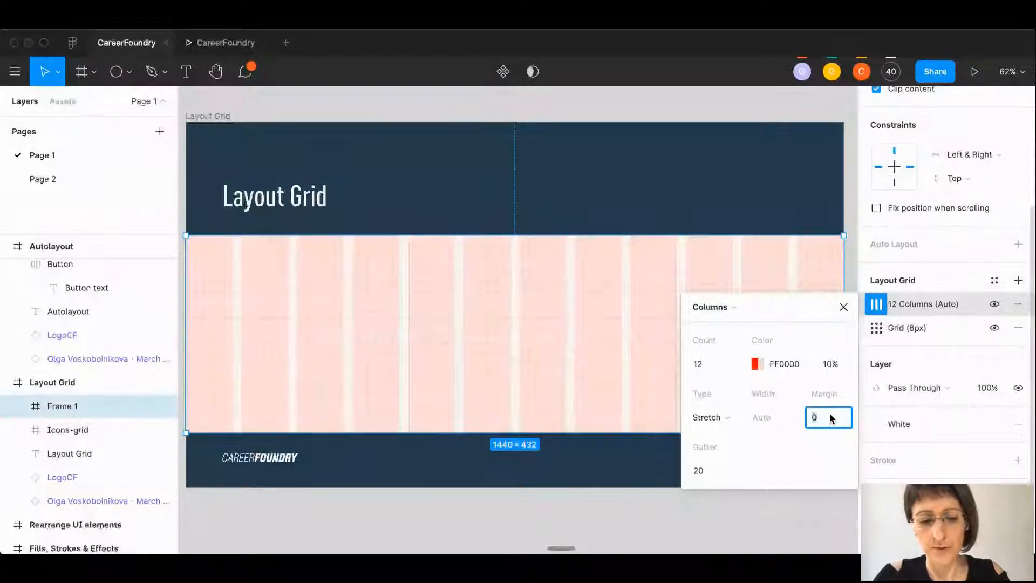
{"action": "type", "text": "24"}
{"action": "key", "text": "Tab"}
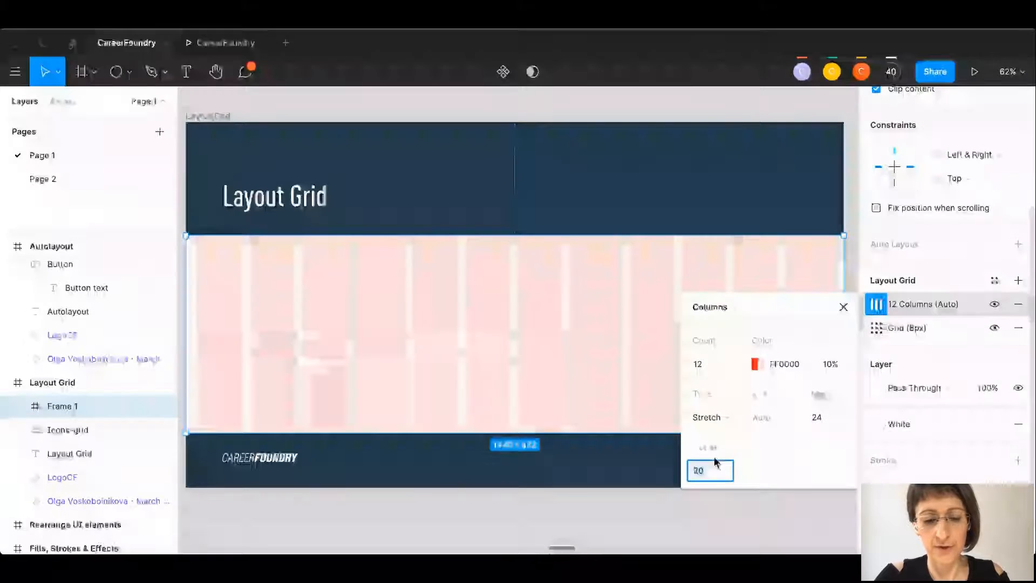
{"action": "type", "text": "2"}
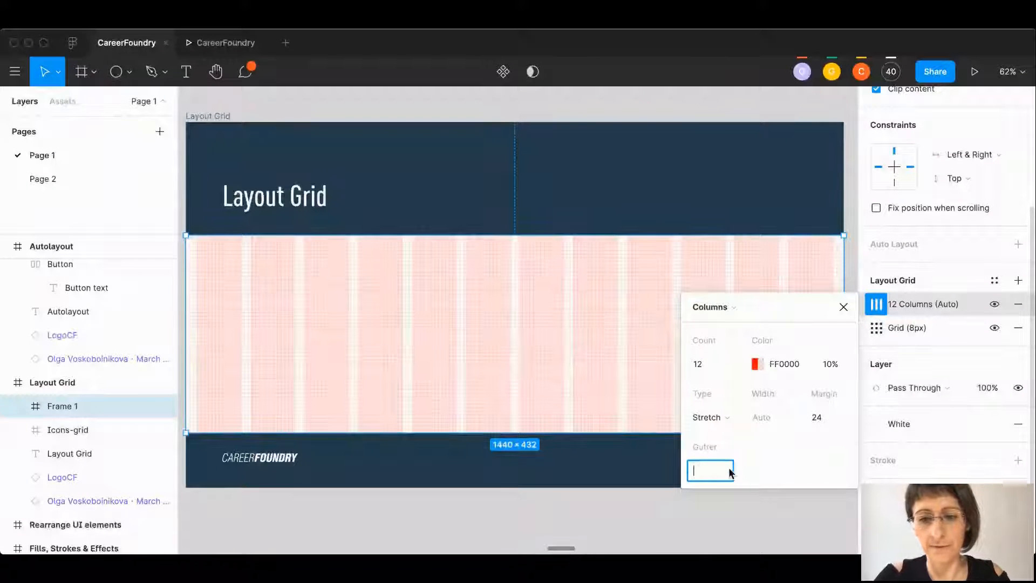
{"action": "type", "text": "16"}
{"action": "key", "text": "Tab"}
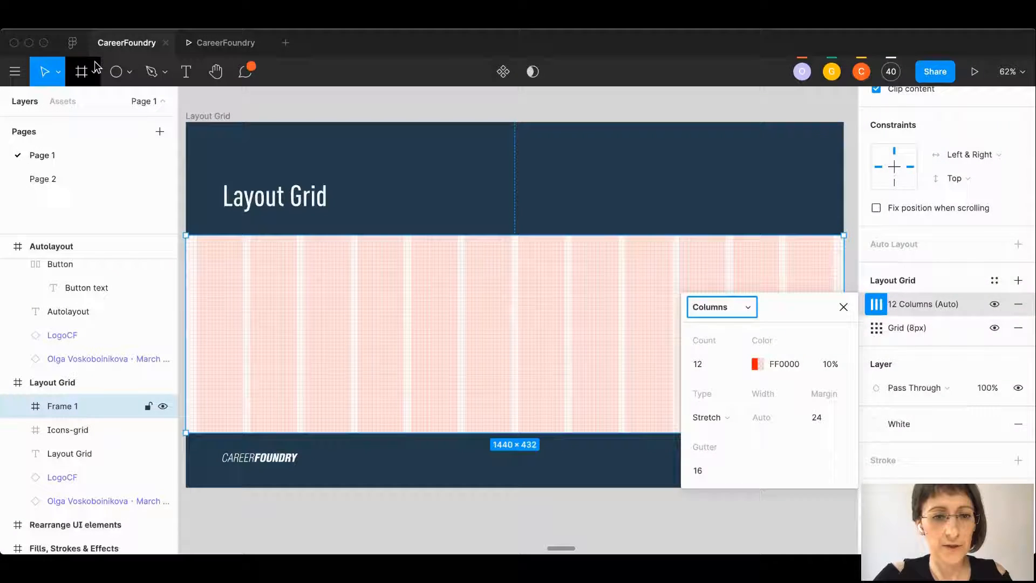
- Draw a nested frame about 1157 × 431 inside Frame 1, spanning from its third column to the last
{"action": "left_click", "coordinate": [96, 67]}
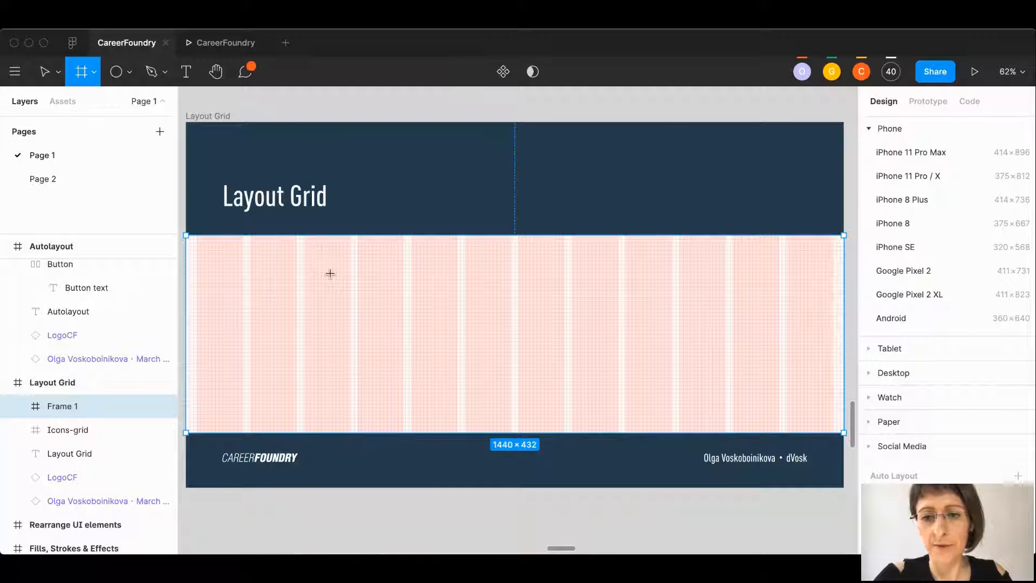
{"action": "scroll", "coordinate": [330, 274], "scroll_direction": "up", "scroll_amount": 3}
{"action": "left_click_drag", "start_coordinate": [330, 273], "coordinate": [710, 406]}
{"action": "scroll", "coordinate": [701, 388], "scroll_direction": "down", "scroll_amount": 5}
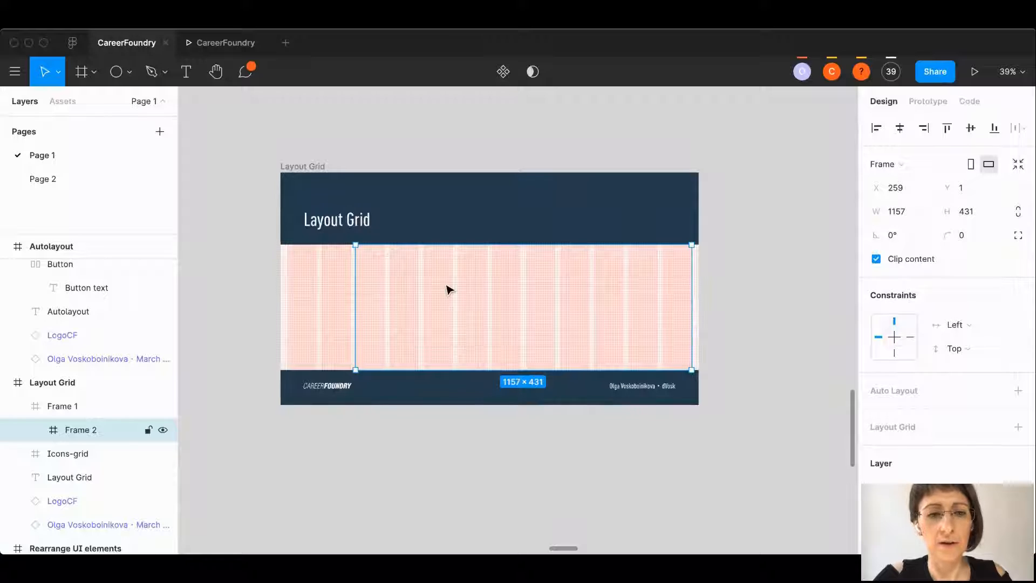
{"action": "scroll", "coordinate": [448, 290], "scroll_direction": "up", "scroll_amount": 3}
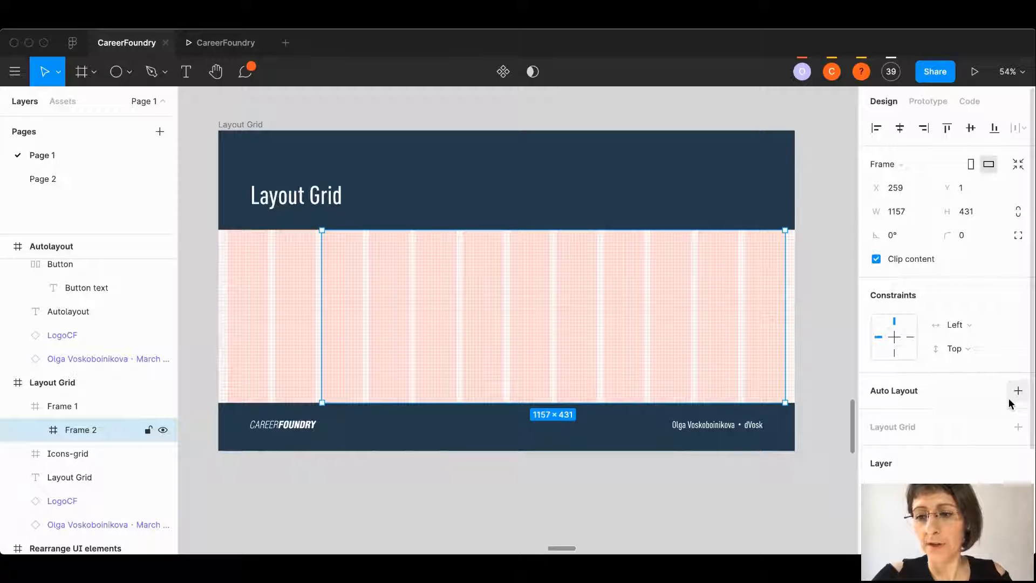
- Add a five-column layout grid to the nested frame and colour it green, 00FF38 at 42% opacity
{"action": "left_click", "coordinate": [1018, 427]}
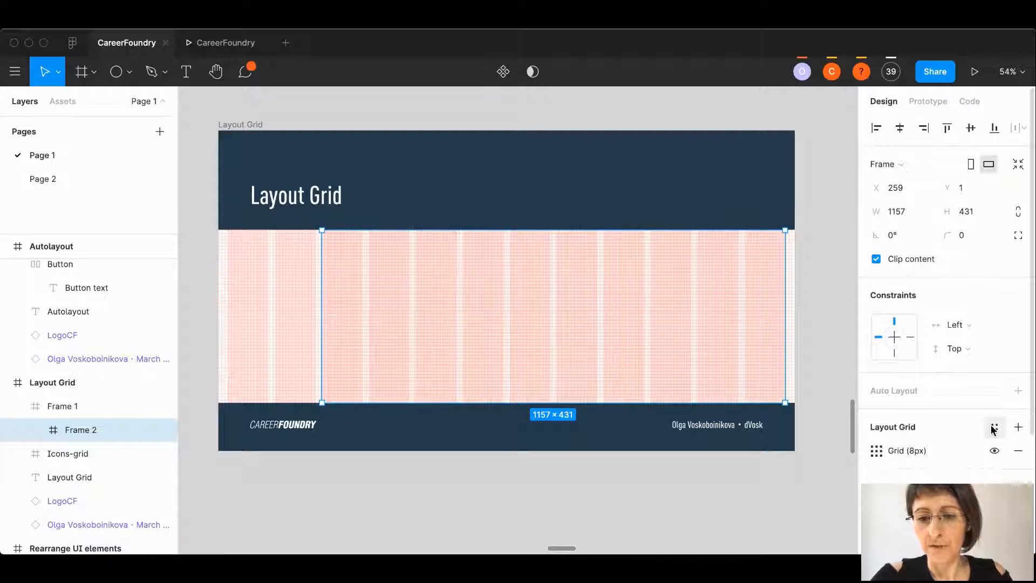
{"action": "left_click", "coordinate": [876, 450]}
{"action": "left_click", "coordinate": [706, 453]}
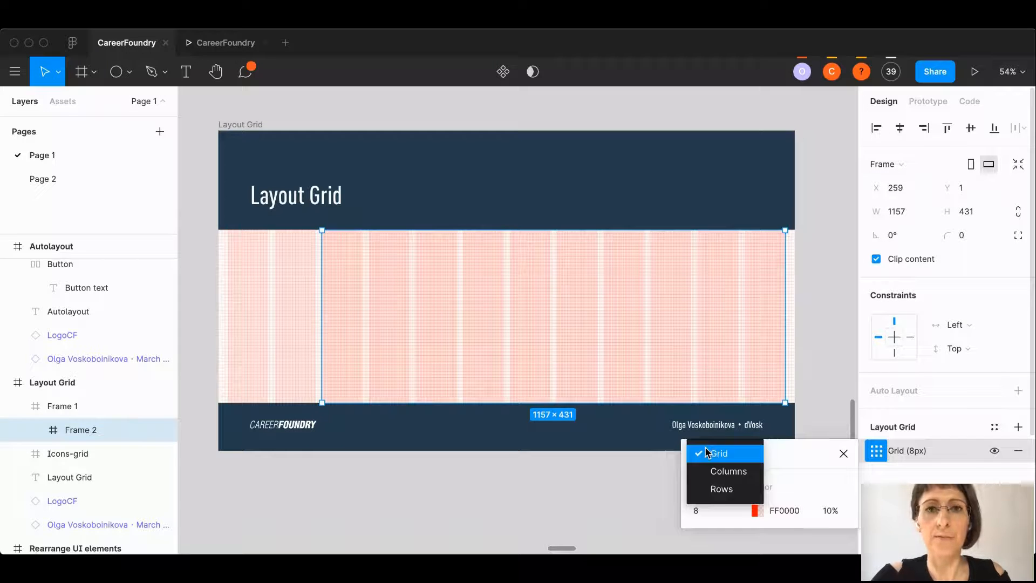
{"action": "left_click", "coordinate": [726, 472]}
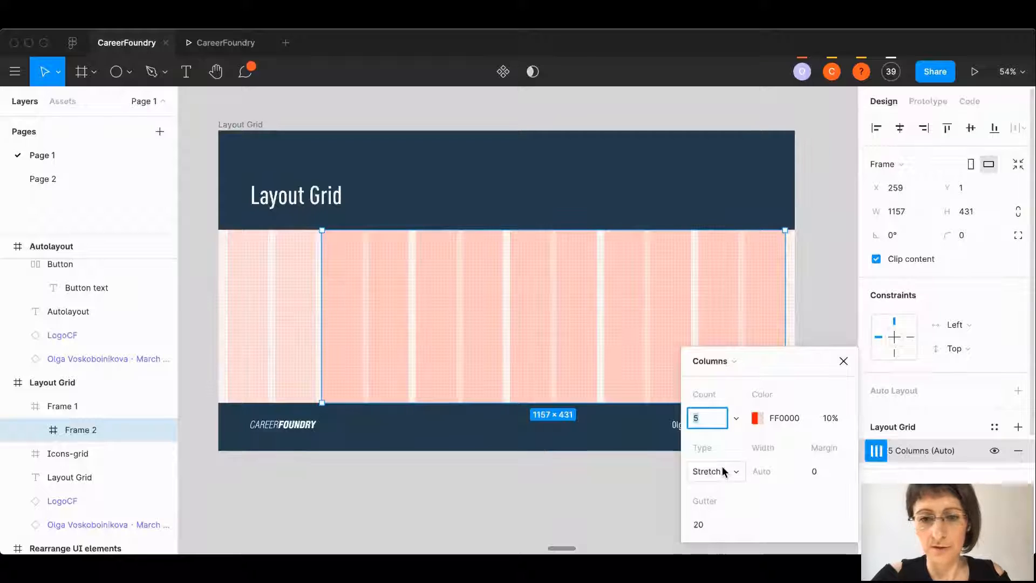
{"action": "left_click", "coordinate": [756, 417]}
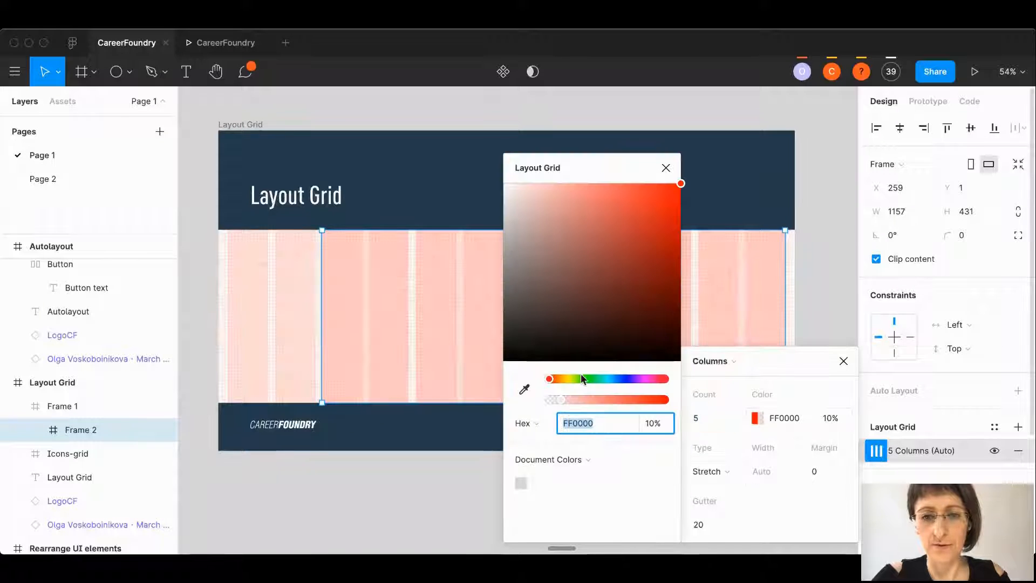
{"action": "left_click_drag", "start_coordinate": [580, 373], "coordinate": [597, 400]}
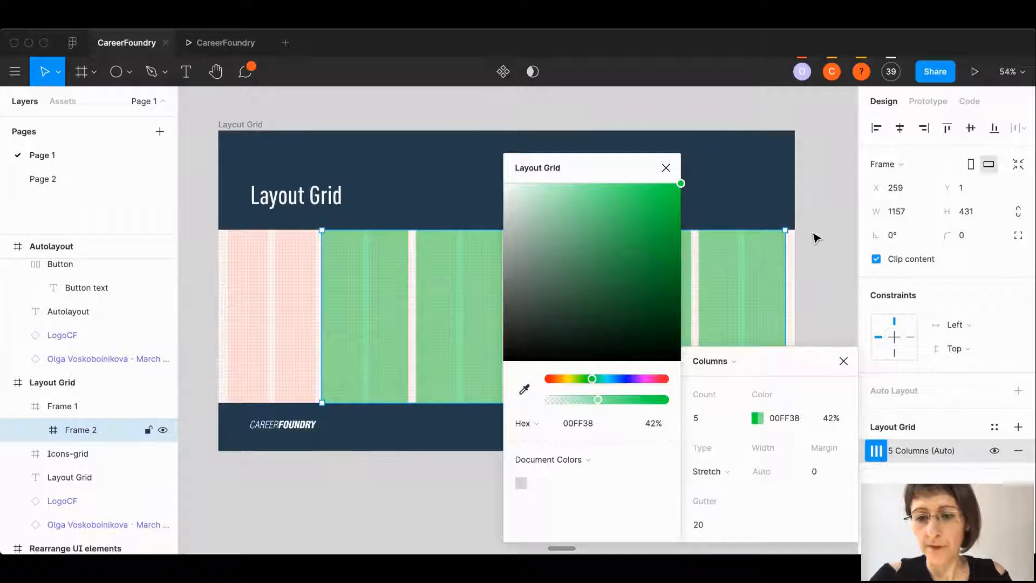
- Set the gutter of the nested frame's five-column grid to 16
{"action": "left_click", "coordinate": [716, 417]}
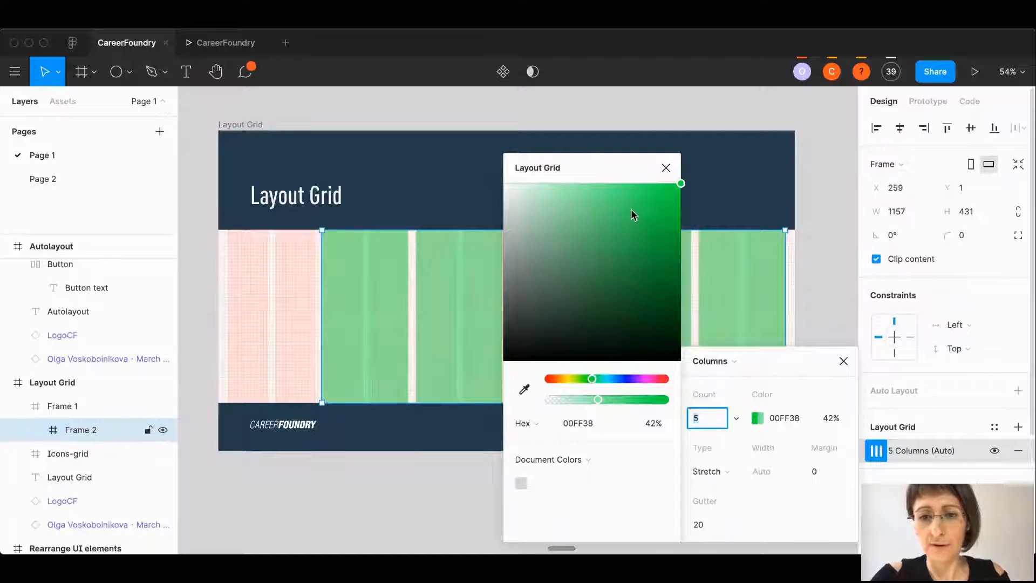
{"action": "left_click", "coordinate": [666, 168]}
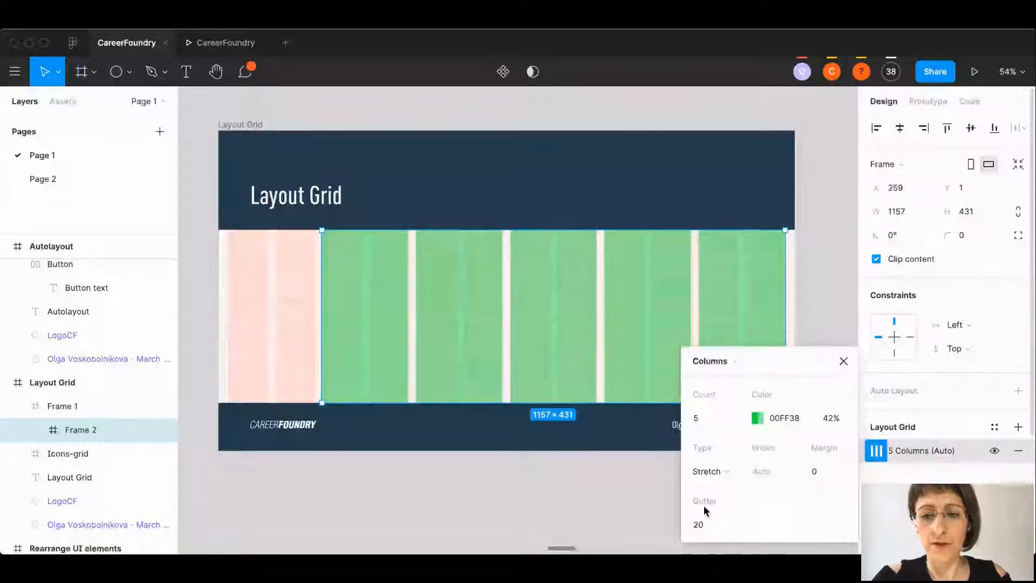
{"action": "left_click", "coordinate": [710, 526]}
{"action": "type", "text": "16"}
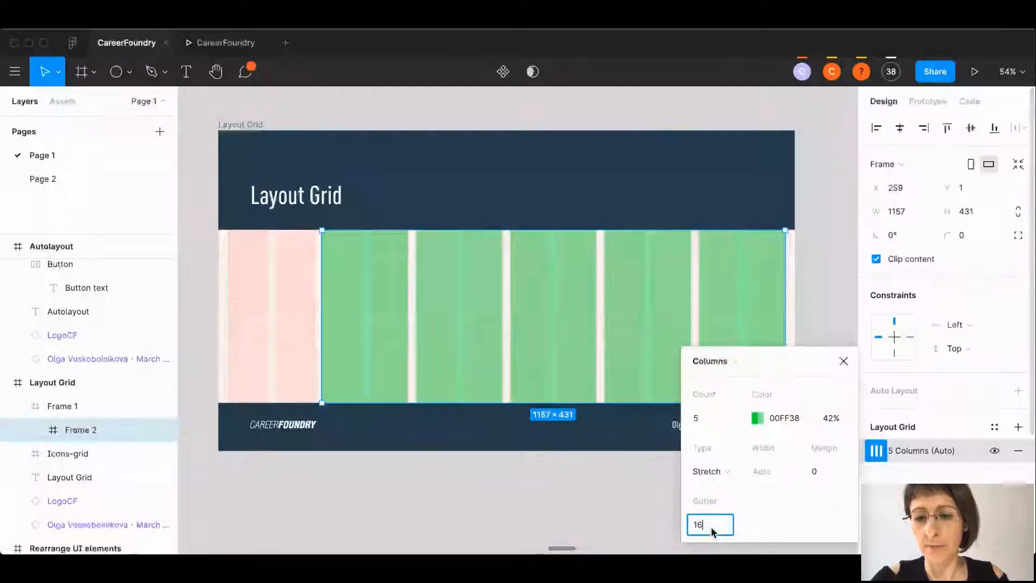
{"action": "key", "text": "Tab"}
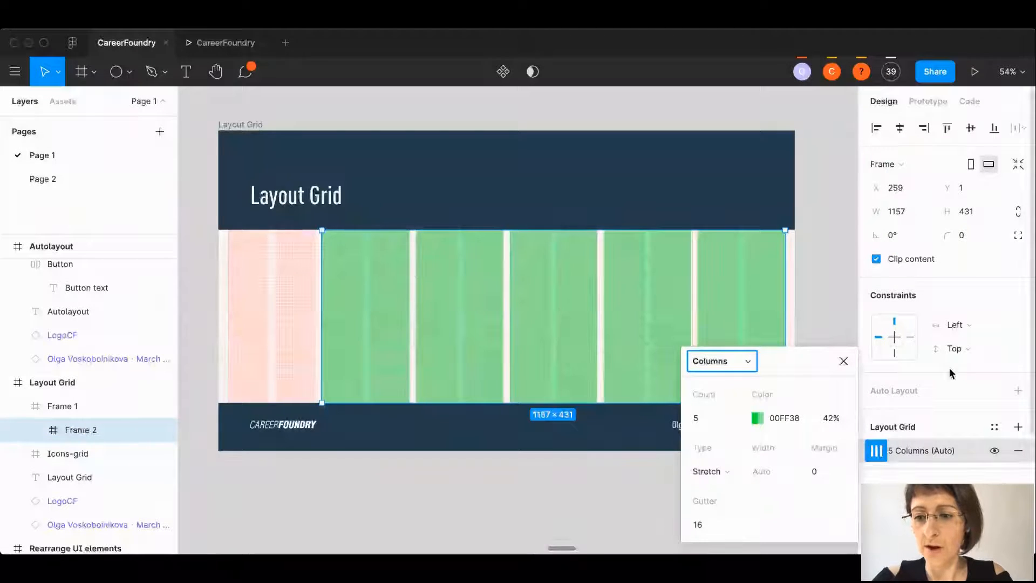
- Toggle the visibility of the nested frame's five-column grid and leave it hidden
{"action": "left_click", "coordinate": [995, 451]}
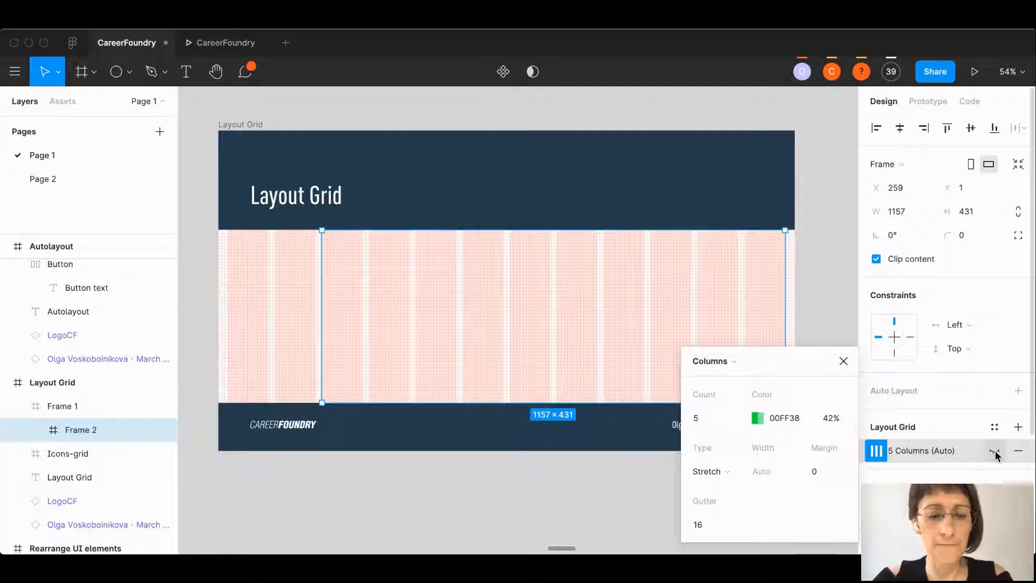
{"action": "left_click", "coordinate": [995, 452]}
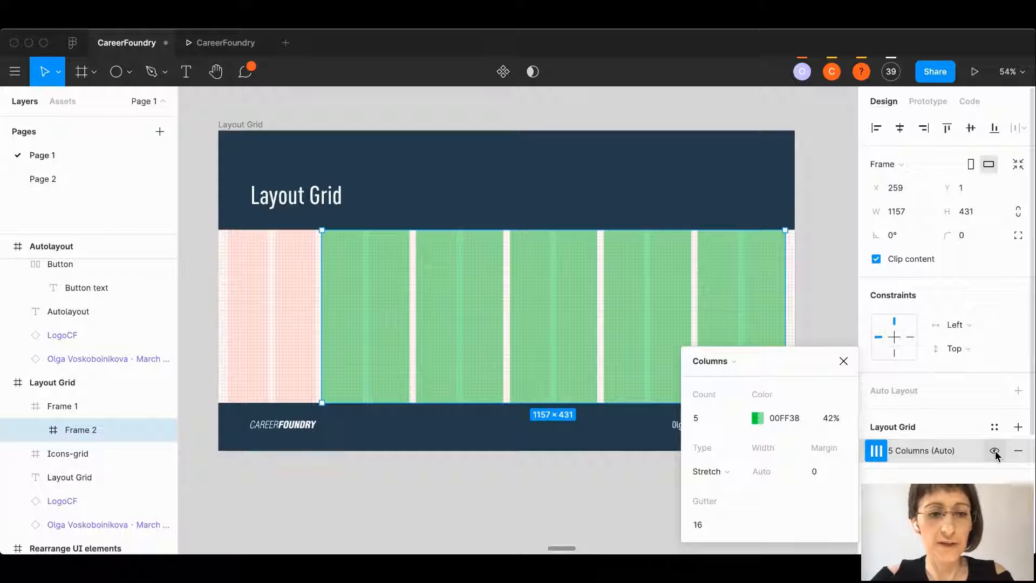
{"action": "left_click", "coordinate": [995, 451]}
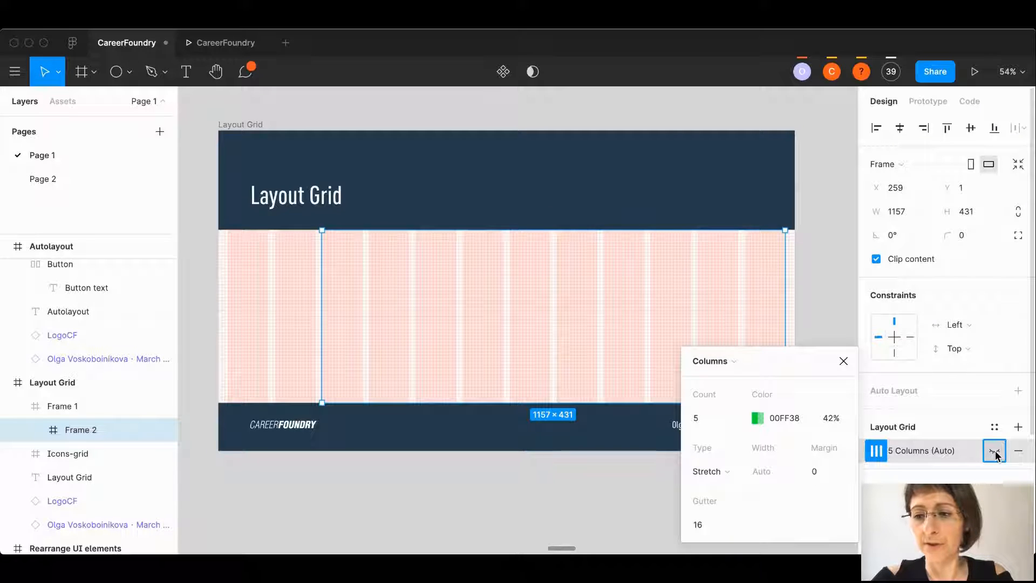
- Hide both of Frame 1's layout grids, including the 12-column one, and show them again
{"action": "left_click", "coordinate": [70, 405]}
{"action": "left_click", "coordinate": [996, 474]}
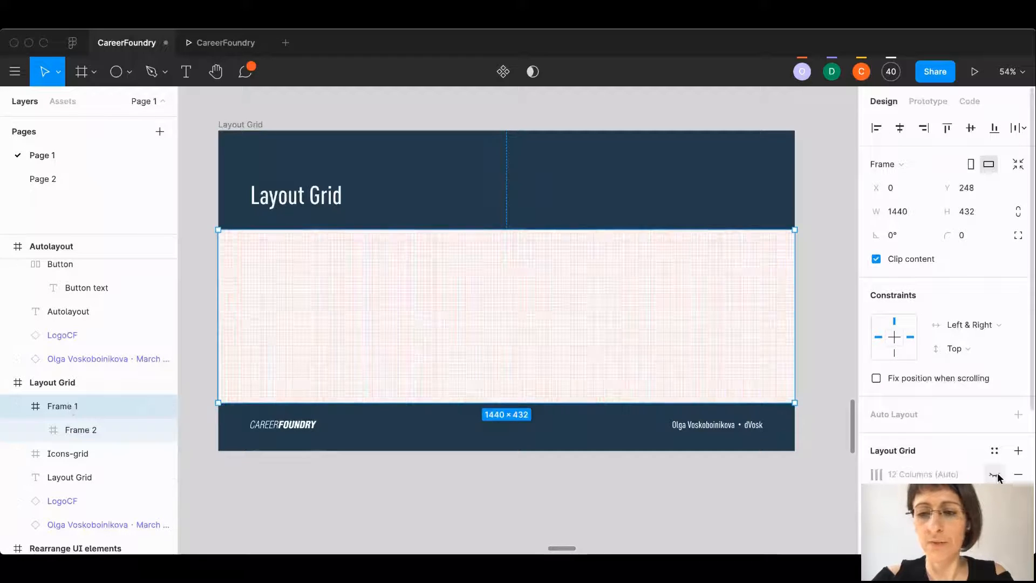
{"action": "left_click", "coordinate": [995, 498]}
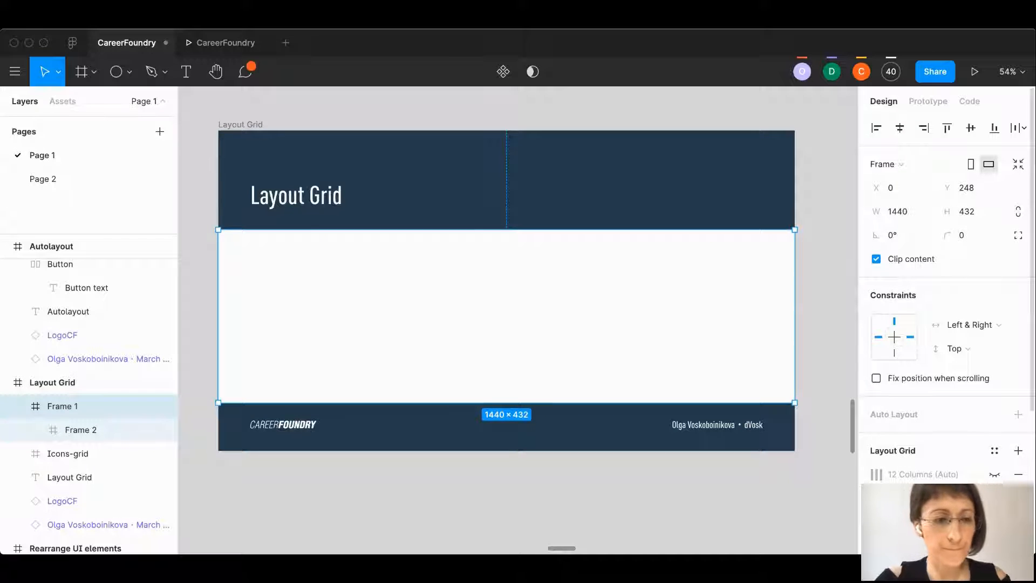
{"action": "left_click", "coordinate": [994, 497]}
{"action": "left_click", "coordinate": [994, 475]}
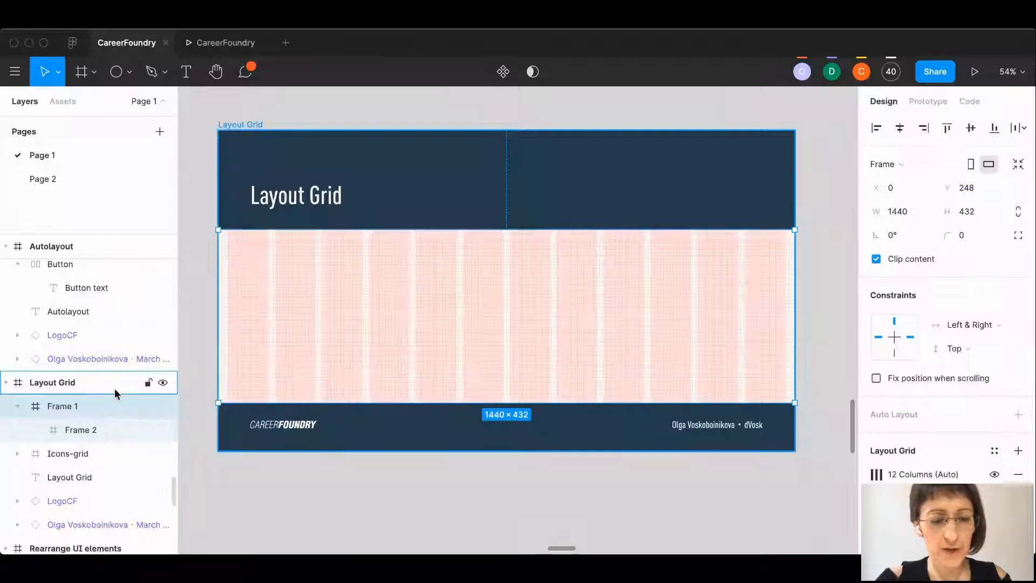
- Make the nested frame's five-column layout grid visible again and clear the selection
{"action": "left_click", "coordinate": [66, 429]}
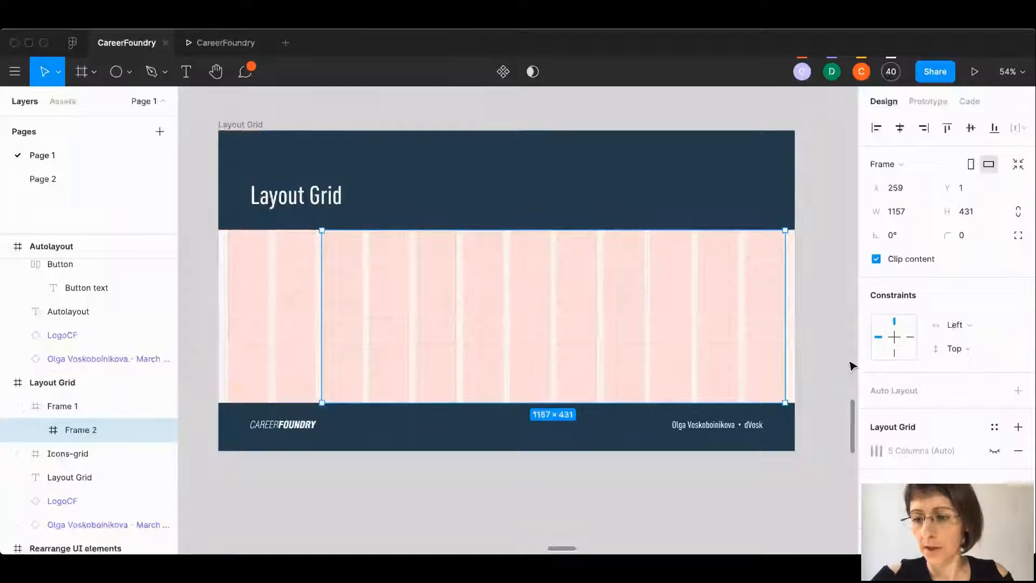
{"action": "left_click", "coordinate": [993, 450]}
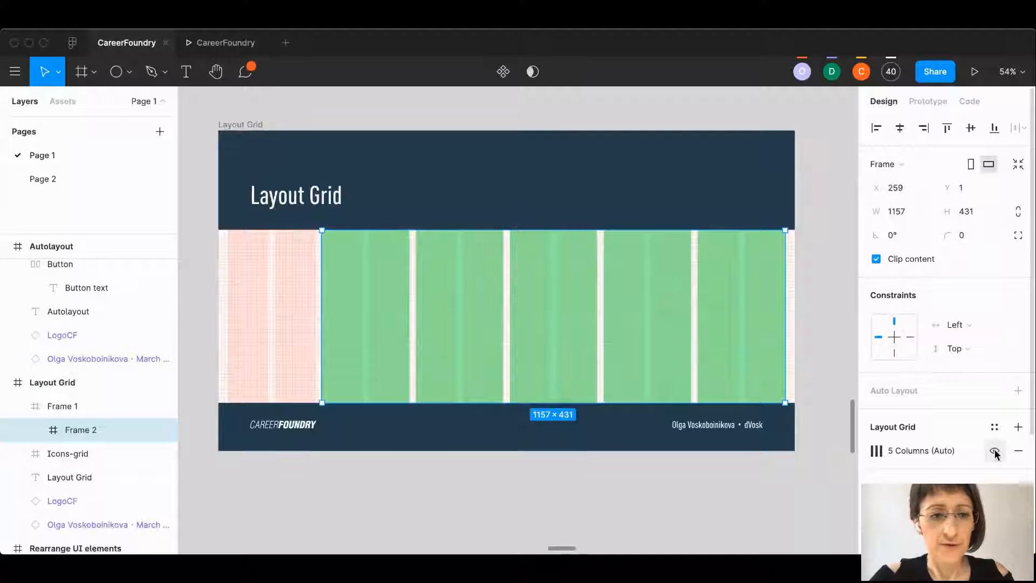
{"action": "left_click", "coordinate": [200, 331]}
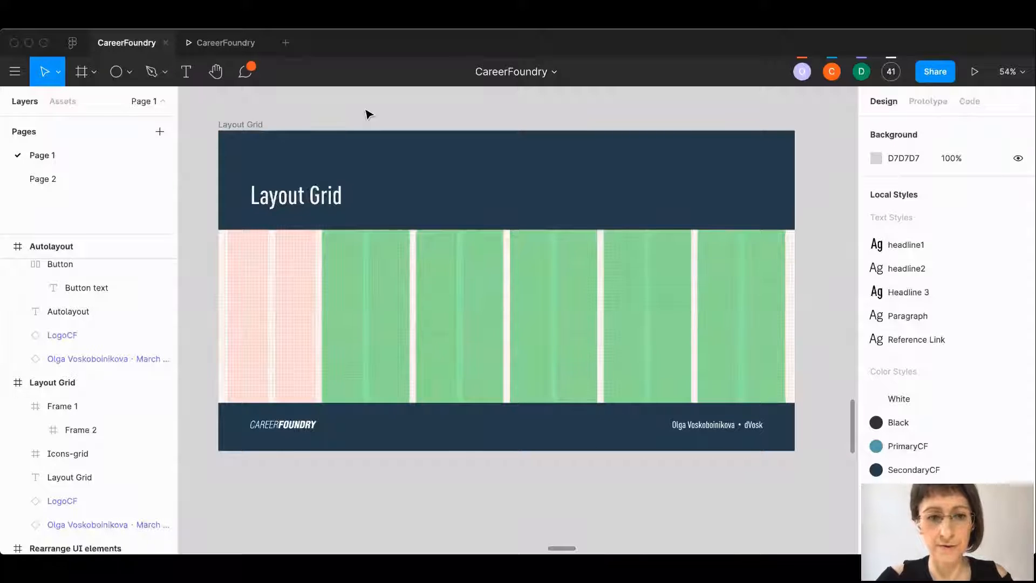
- In the Rearrange UI elements frame, select all twelve circles and move the second row's last circle into the bottom row and back
{"action": "key", "text": "n"}
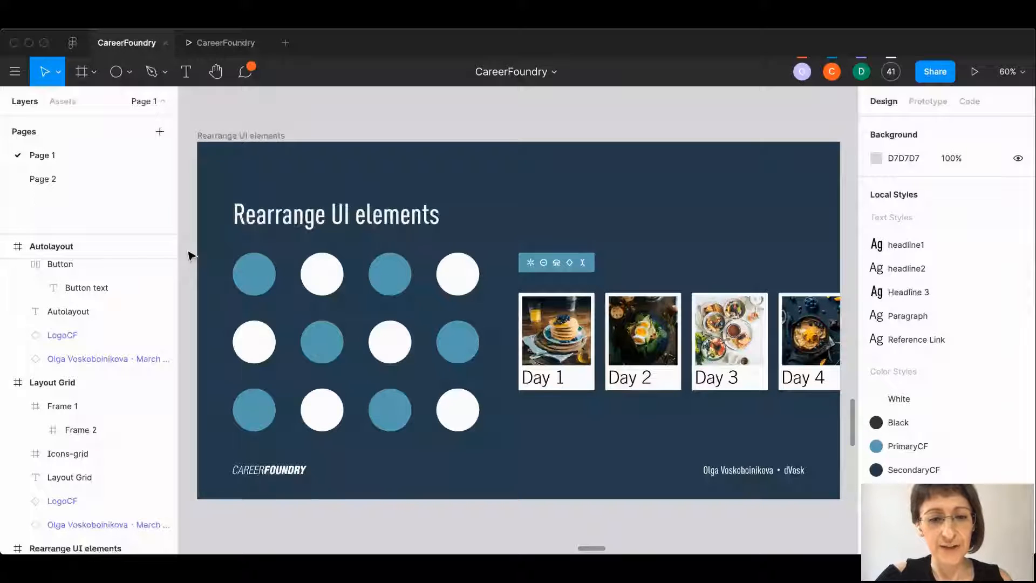
{"action": "left_click_drag", "start_coordinate": [189, 254], "coordinate": [480, 437]}
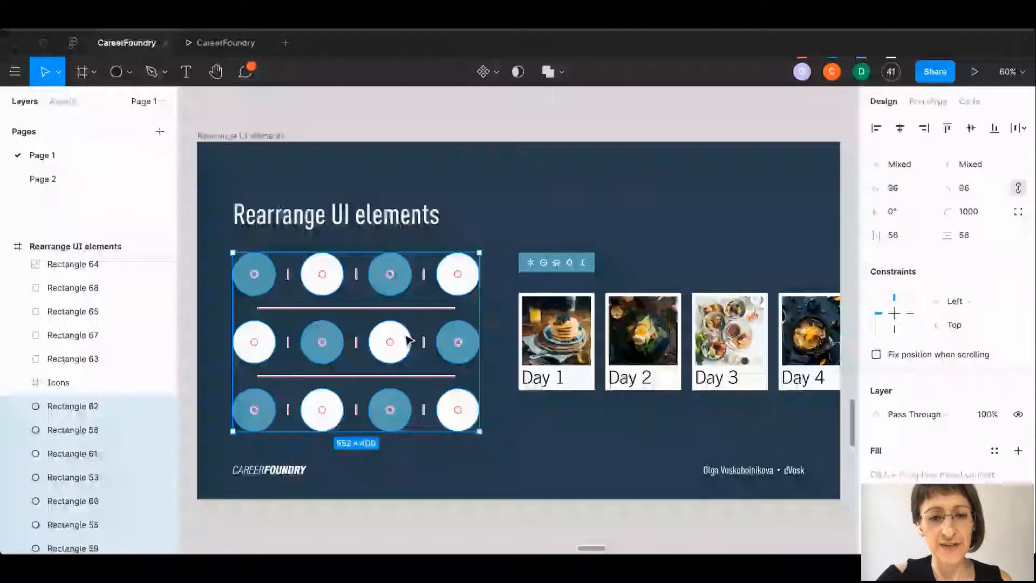
{"action": "left_click_drag", "start_coordinate": [440, 345], "coordinate": [319, 418]}
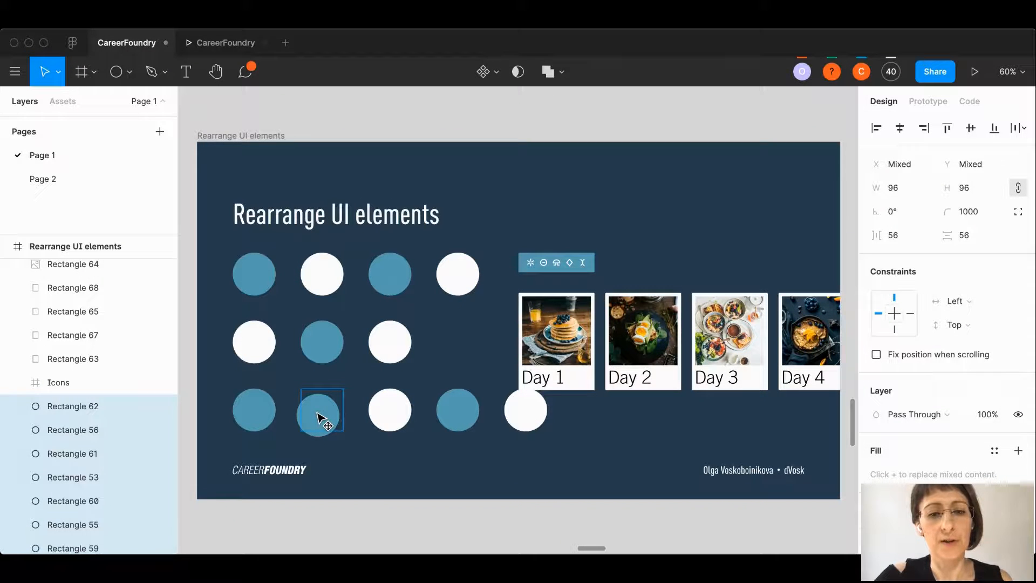
{"action": "left_click_drag", "start_coordinate": [319, 414], "coordinate": [451, 348]}
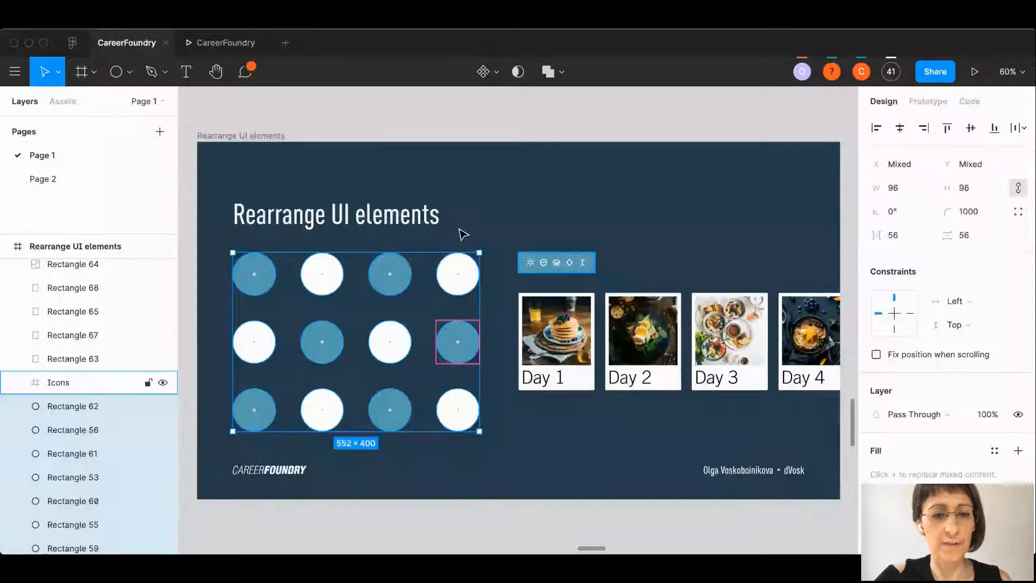
{"action": "mouse_move", "coordinate": [310, 309]}
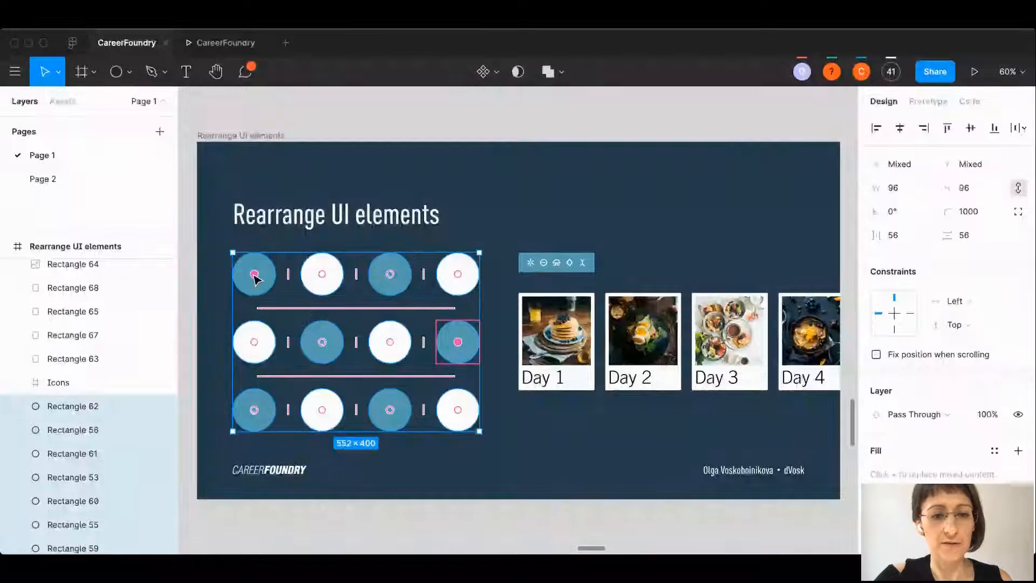
{"action": "mouse_move", "coordinate": [254, 274]}
{"action": "left_mouse_down"}
{"action": "mouse_move", "coordinate": [325, 275]}
{"action": "mouse_move", "coordinate": [254, 277]}
{"action": "left_mouse_up"}
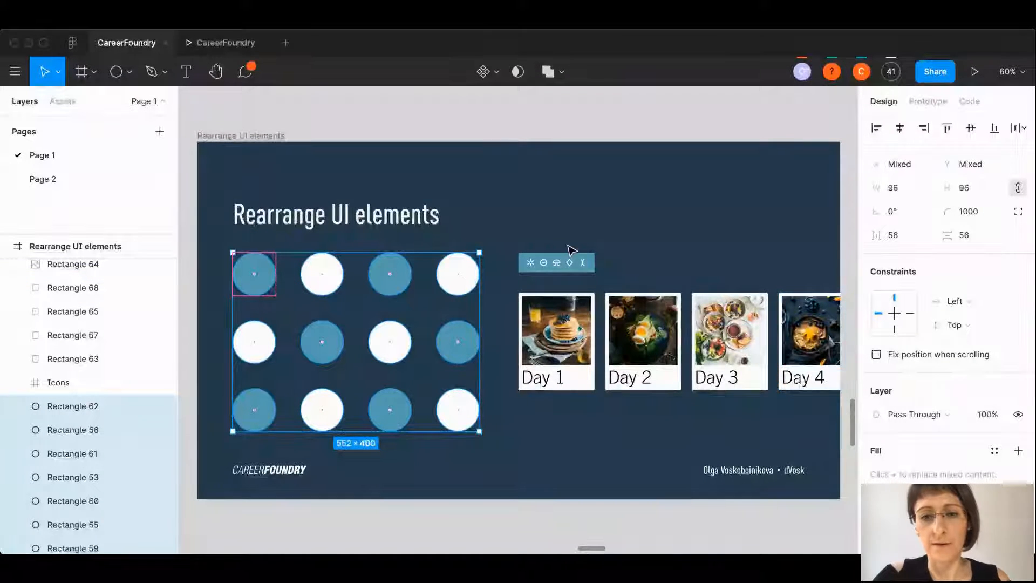
- Select the five icons in the Icons bar and reorder them as circle, umbrella, diamond, X shape, asterisk
{"action": "double_click", "coordinate": [544, 264]}
{"action": "scroll", "coordinate": [545, 264], "scroll_direction": "up", "scroll_amount": 10}
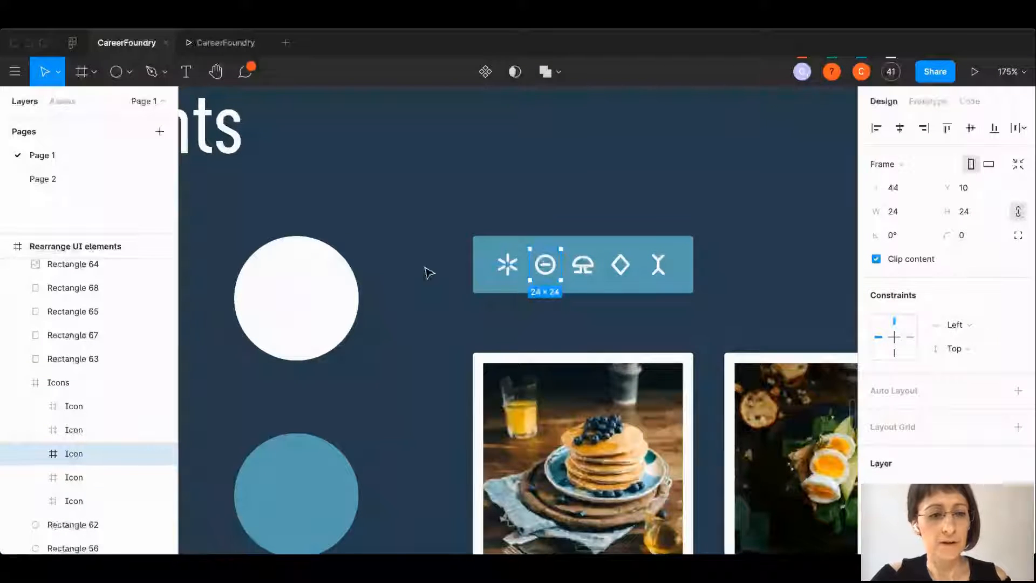
{"action": "left_click", "coordinate": [74, 410]}
{"action": "left_click", "coordinate": [74, 501], "text": "shift"}
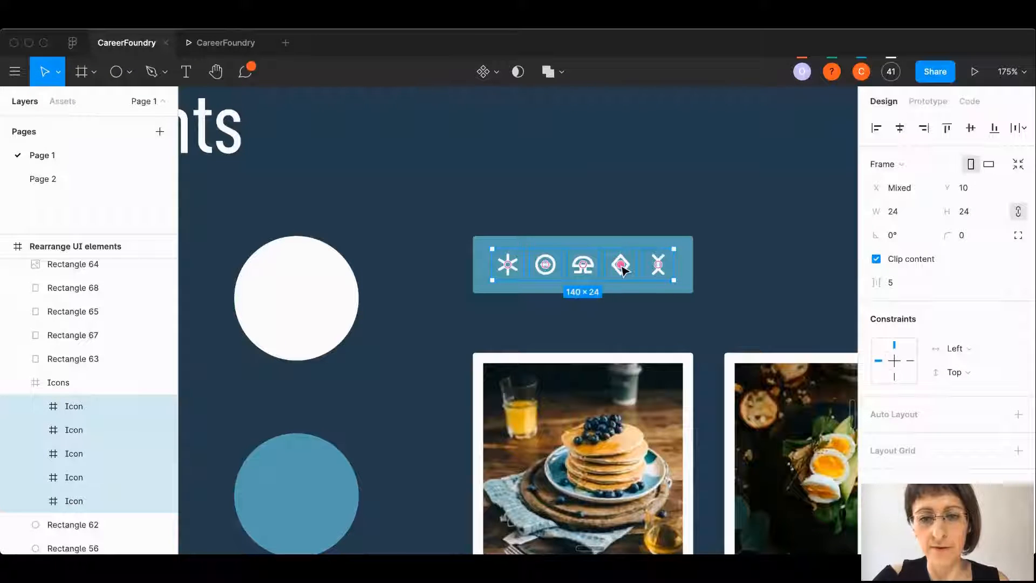
{"action": "left_click_drag", "start_coordinate": [621, 266], "coordinate": [655, 269]}
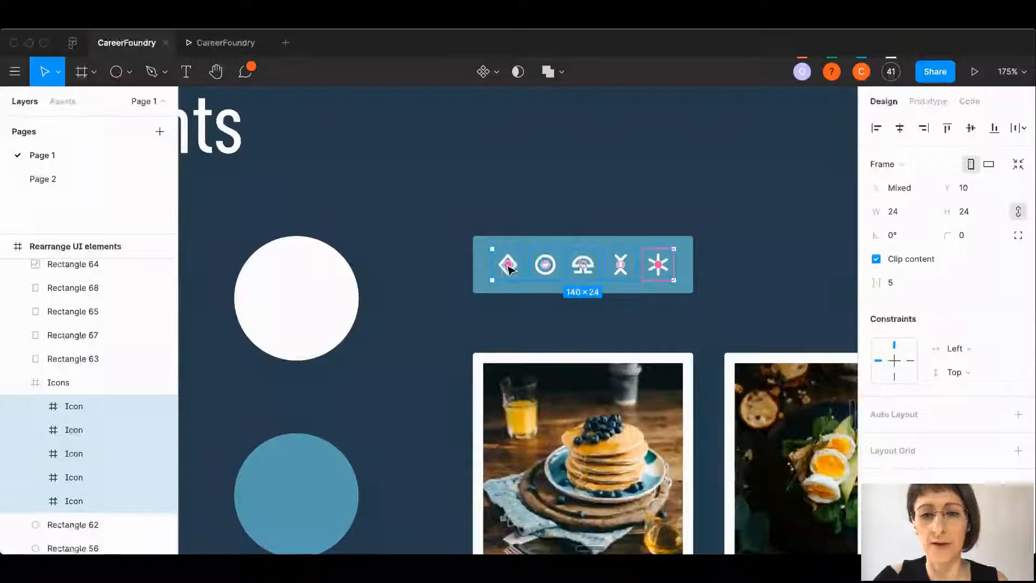
{"action": "left_click_drag", "start_coordinate": [505, 263], "coordinate": [584, 265]}
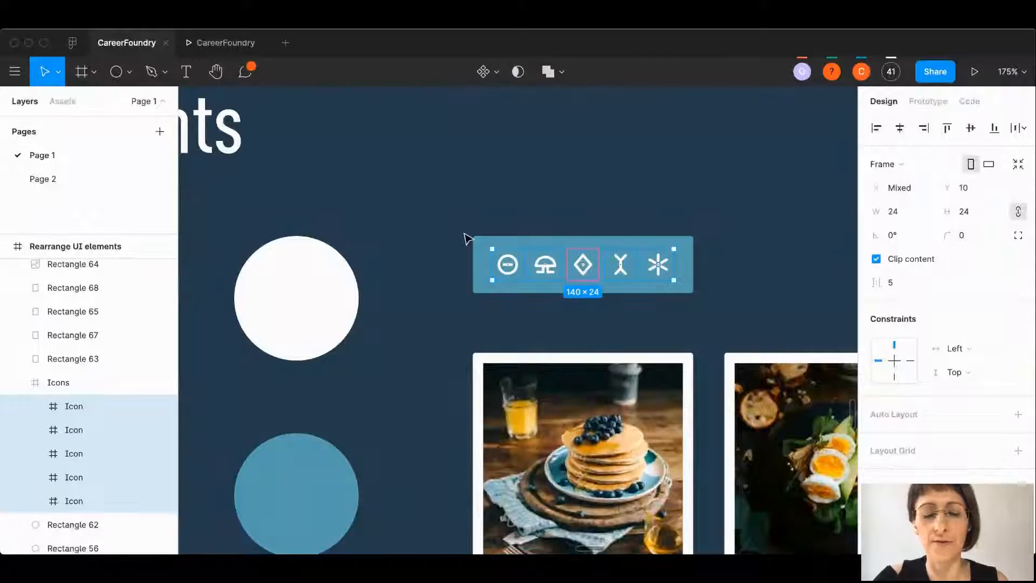
- Swap the food photos of the Day 3 and Day 4 cards and clear the selection
{"action": "scroll", "coordinate": [465, 239], "scroll_direction": "down", "scroll_amount": 5}
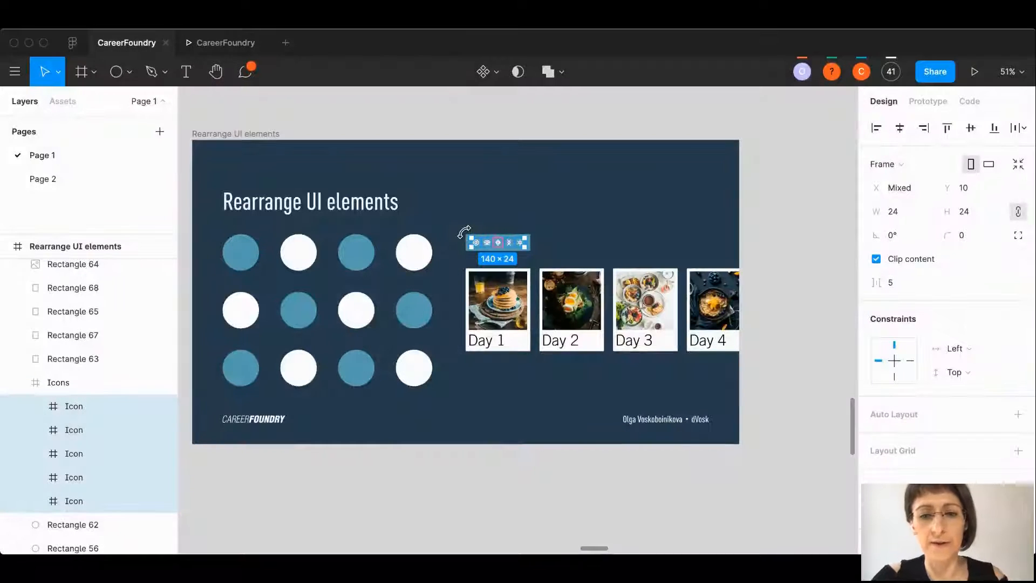
{"action": "scroll", "coordinate": [464, 232], "scroll_direction": "up", "scroll_amount": 2}
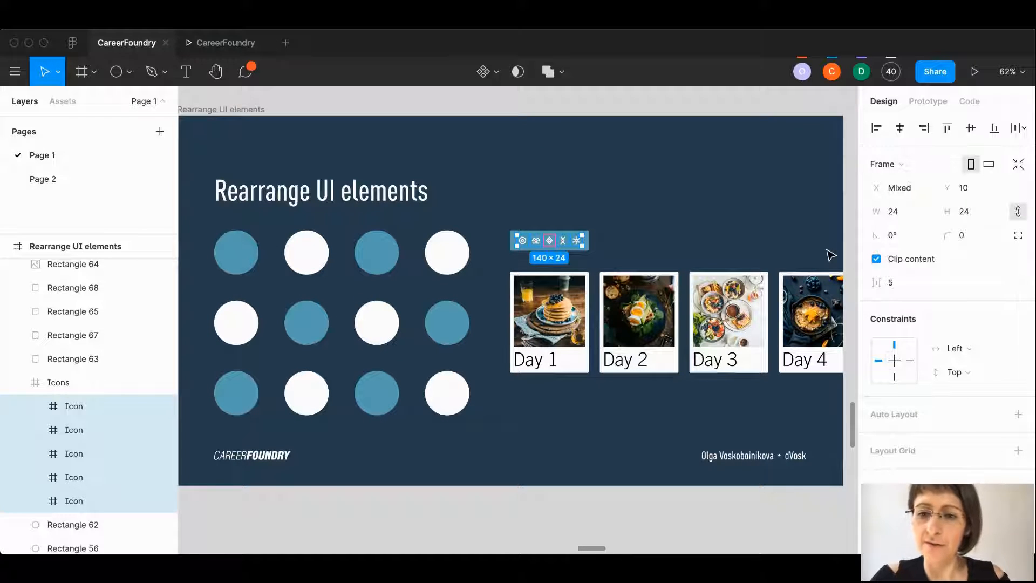
{"action": "left_click", "coordinate": [736, 318]}
{"action": "left_click", "coordinate": [828, 319], "text": "shift"}
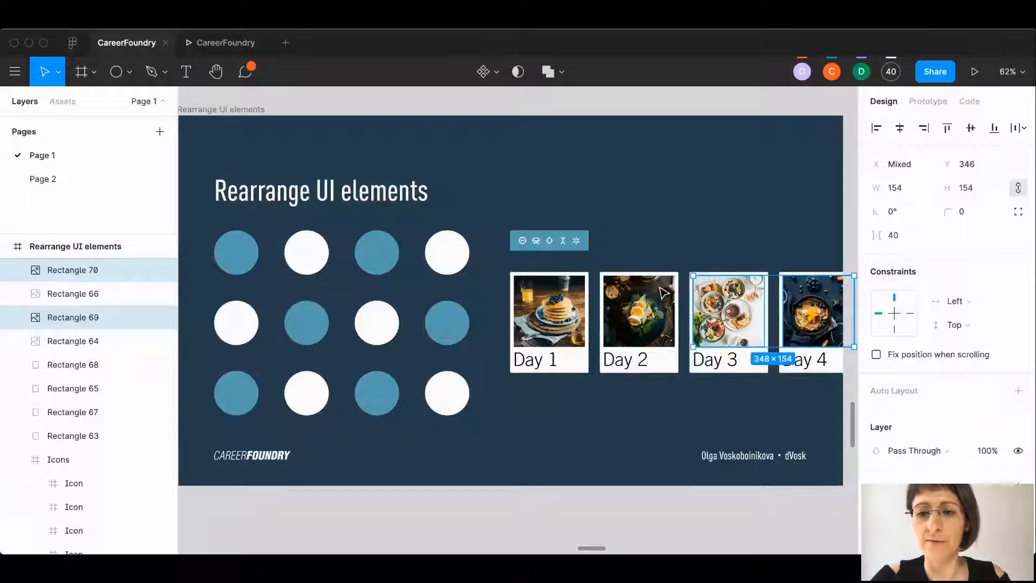
{"action": "left_click_drag", "start_coordinate": [820, 313], "coordinate": [738, 313]}
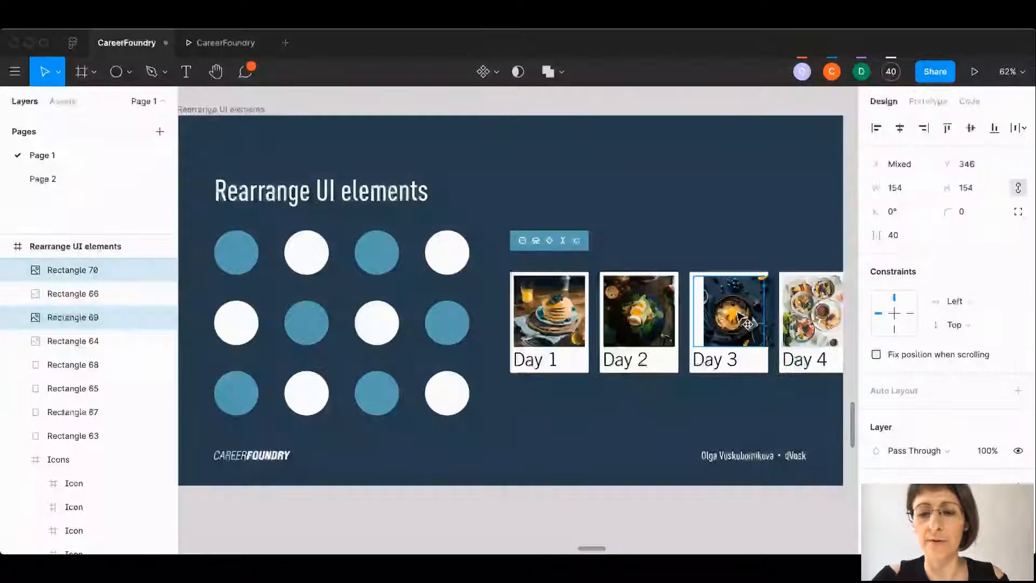
{"action": "left_click", "coordinate": [618, 102]}
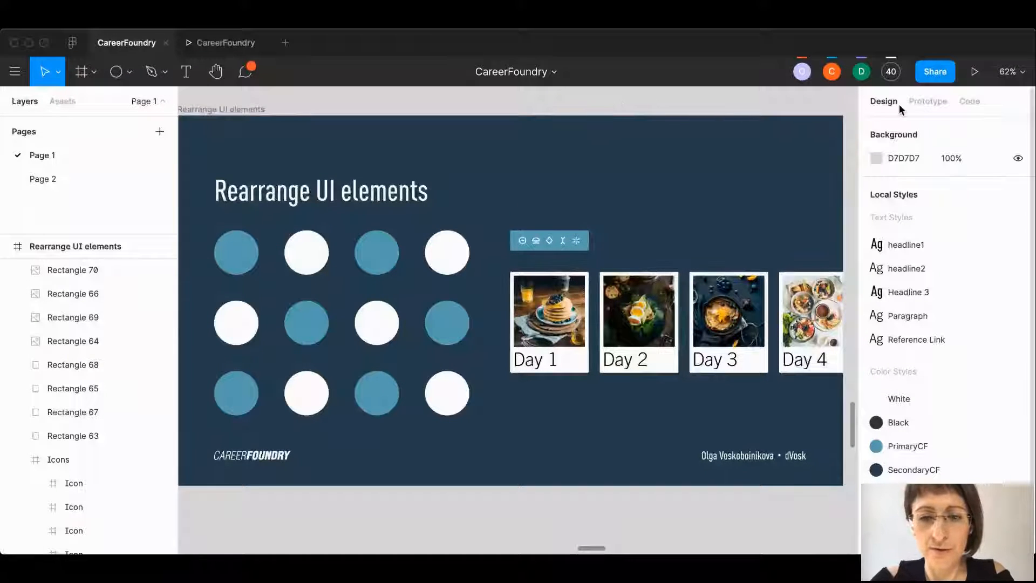
- Select the twelve circles and widen the vertical spacing between their rows to 78 directly on the canvas
{"action": "scroll", "coordinate": [226, 276], "scroll_direction": "left", "scroll_amount": 3}
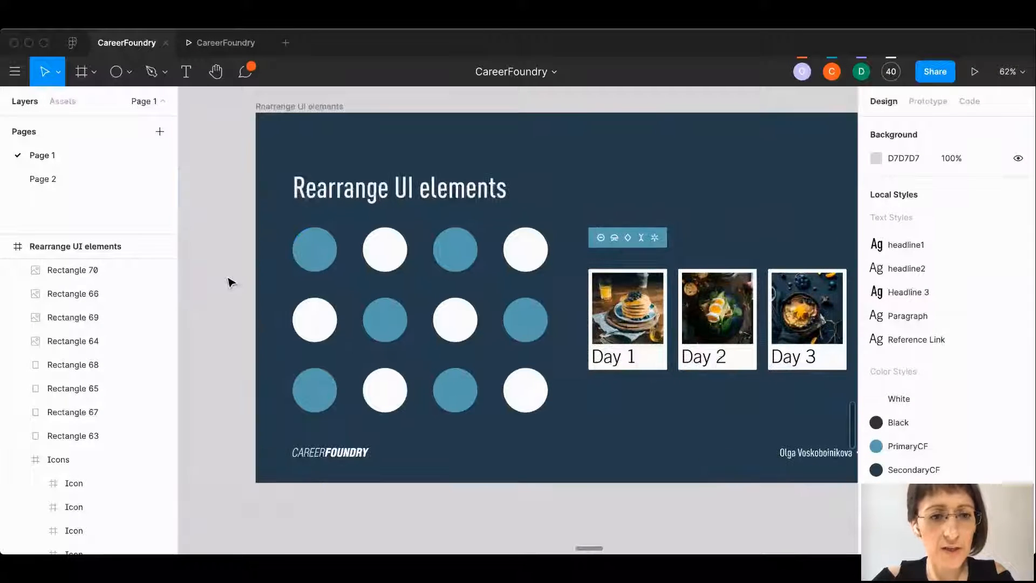
{"action": "left_click_drag", "start_coordinate": [210, 224], "coordinate": [543, 411]}
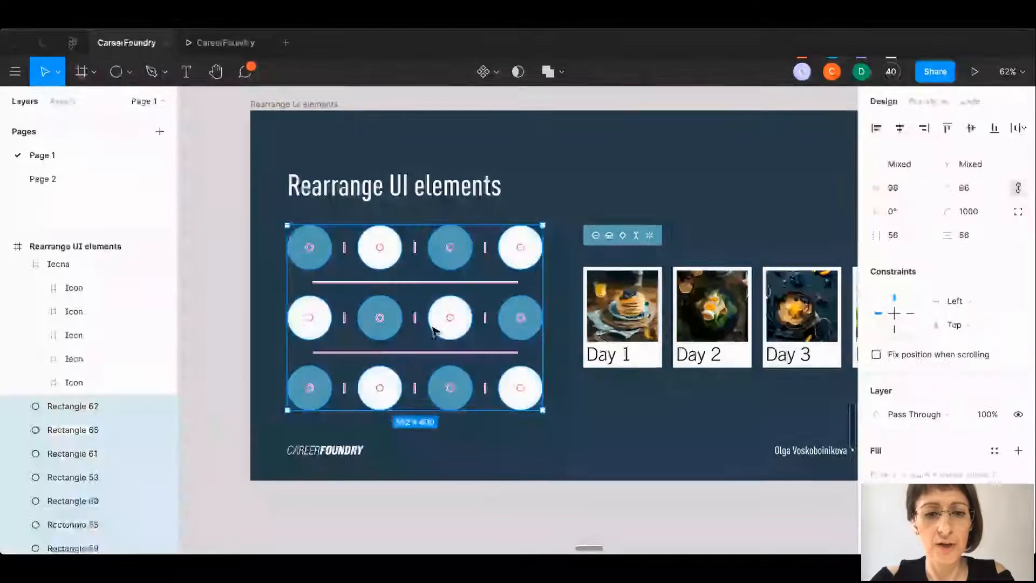
{"action": "mouse_move", "coordinate": [401, 283]}
{"action": "left_mouse_down"}
{"action": "mouse_move", "coordinate": [400, 272]}
{"action": "mouse_move", "coordinate": [400, 301]}
{"action": "mouse_move", "coordinate": [397, 258]}
{"action": "mouse_move", "coordinate": [394, 295]}
{"action": "left_mouse_up"}
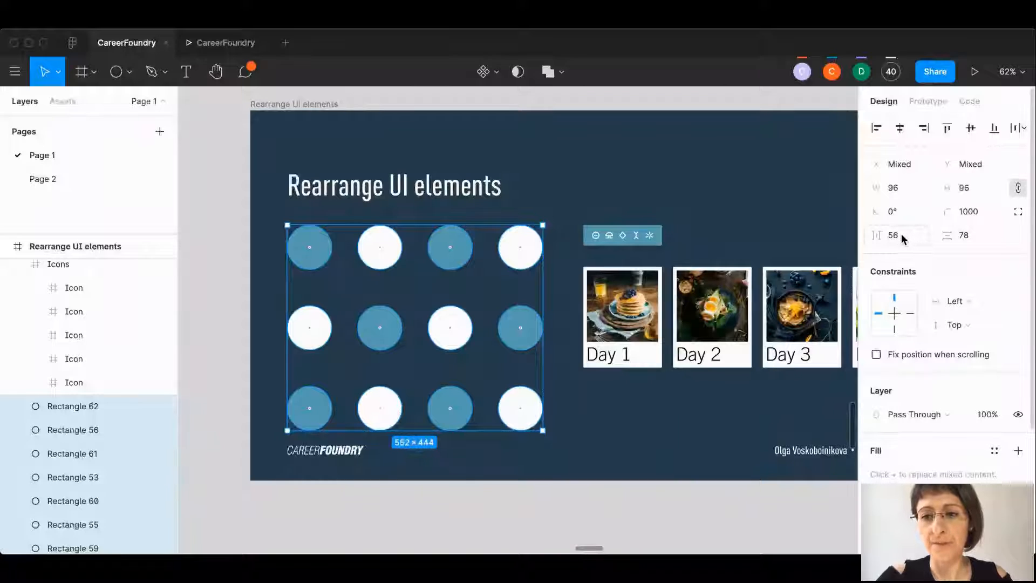
- Set the selected circles' vertical spacing to 60 and their horizontal spacing to 30
{"action": "left_click", "coordinate": [977, 238]}
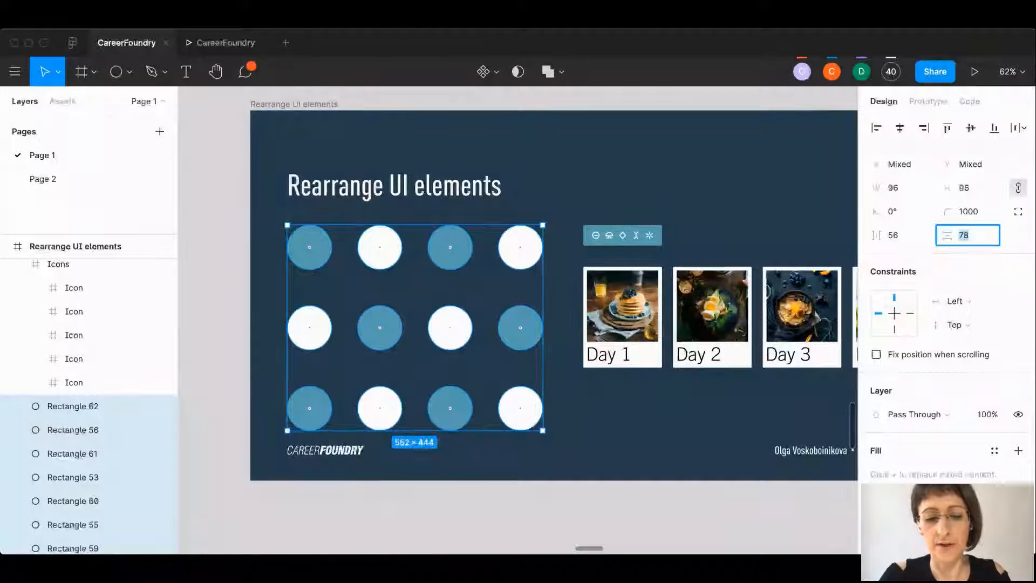
{"action": "key", "text": "Return"}
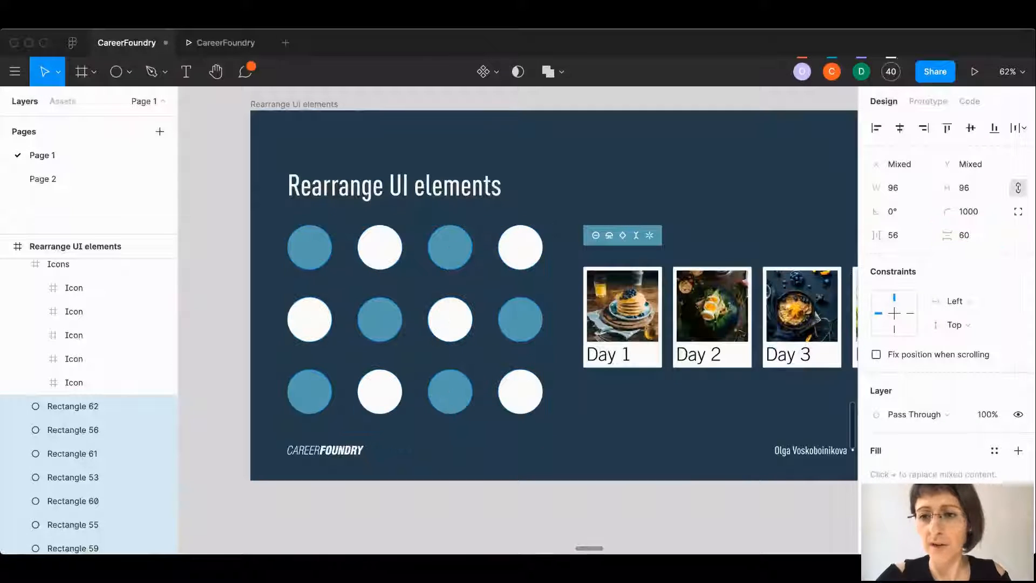
{"action": "left_click", "coordinate": [912, 236]}
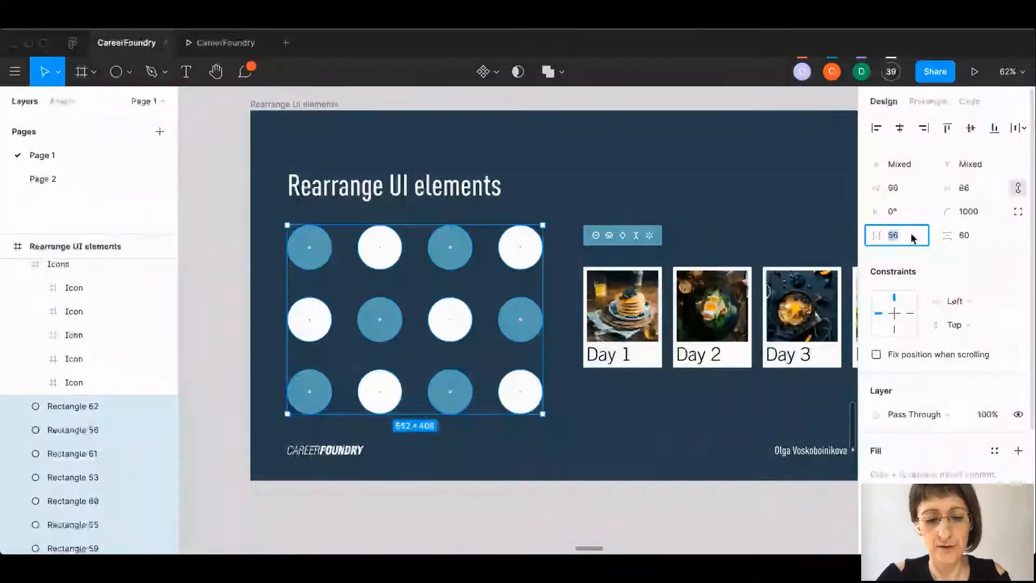
{"action": "type", "text": "30"}
{"action": "key", "text": "Return"}
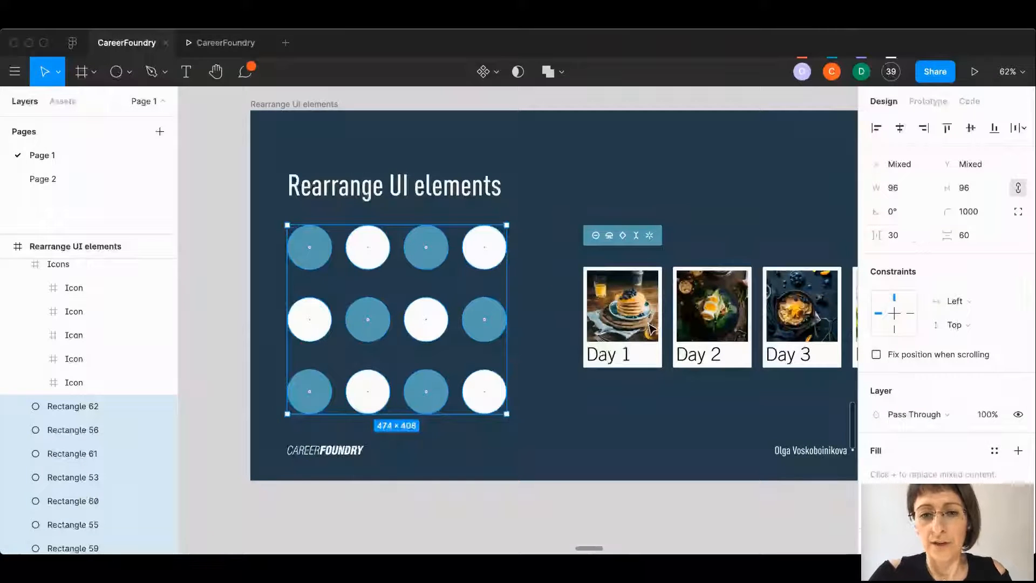
- Undo the last spacing changes on the twelve circles and select the black circle in the Fills, Strokes & Effects frame
{"action": "key", "text": "ctrl+z"}
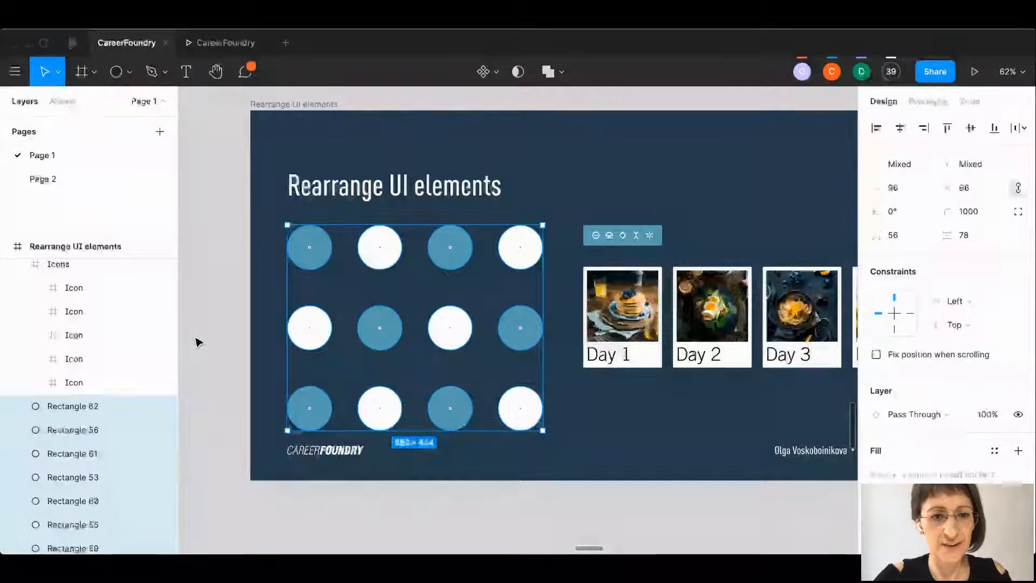
{"action": "key", "text": "n"}
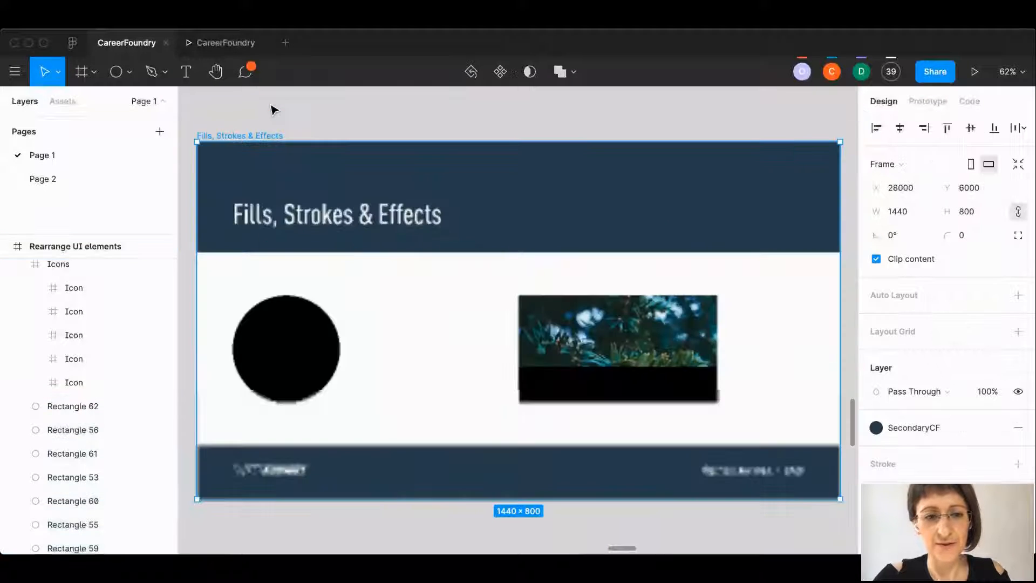
{"action": "left_click", "coordinate": [298, 348]}
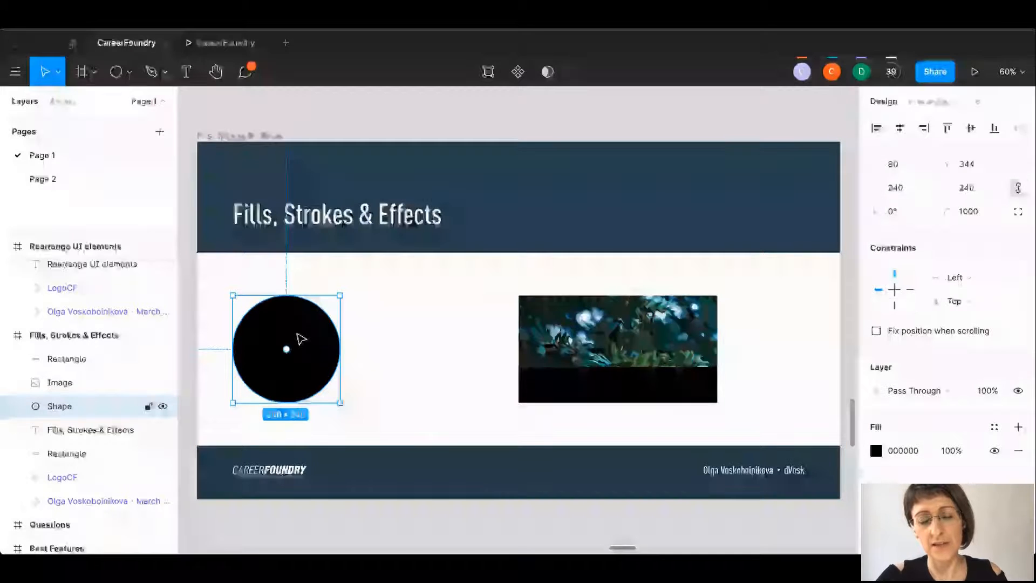
{"action": "scroll", "coordinate": [301, 338], "scroll_direction": "down", "scroll_amount": 5}
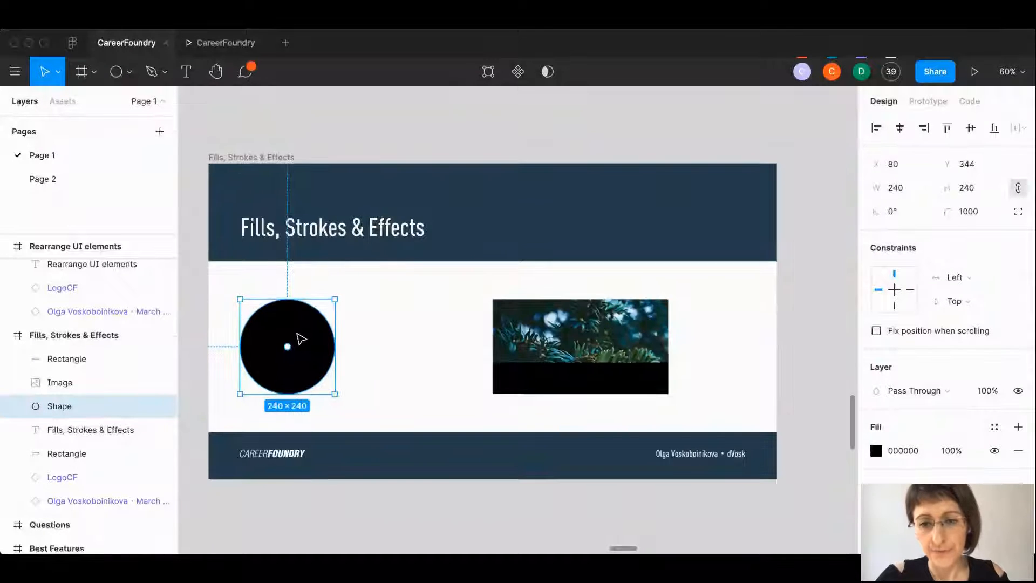
{"action": "scroll", "coordinate": [301, 338], "scroll_direction": "up", "scroll_amount": 3}
{"action": "scroll", "coordinate": [301, 339], "scroll_direction": "up", "scroll_amount": 1}
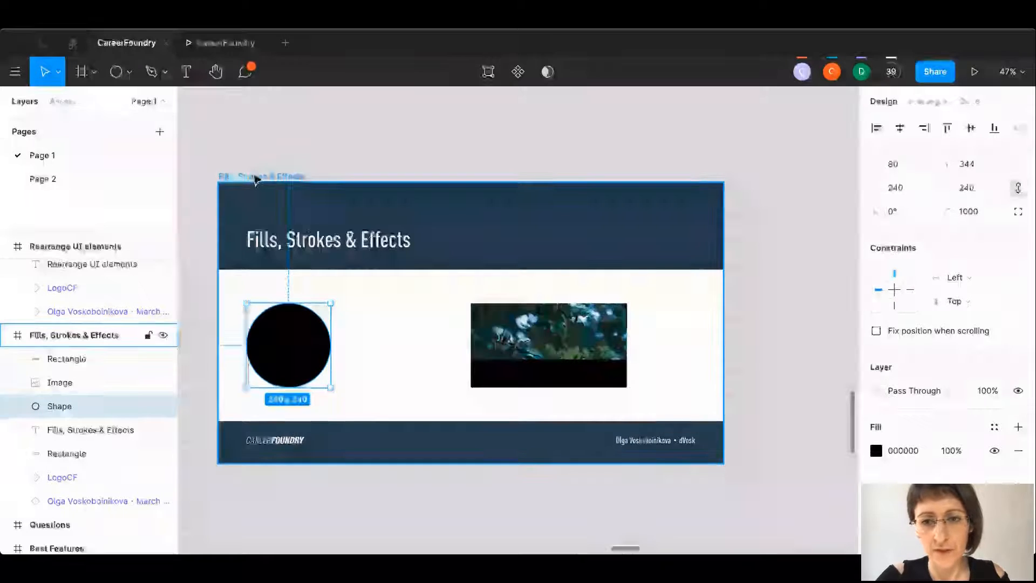
{"action": "scroll", "coordinate": [254, 178], "scroll_direction": "down", "scroll_amount": 5}
{"action": "scroll", "coordinate": [255, 178], "scroll_direction": "up", "scroll_amount": 6}
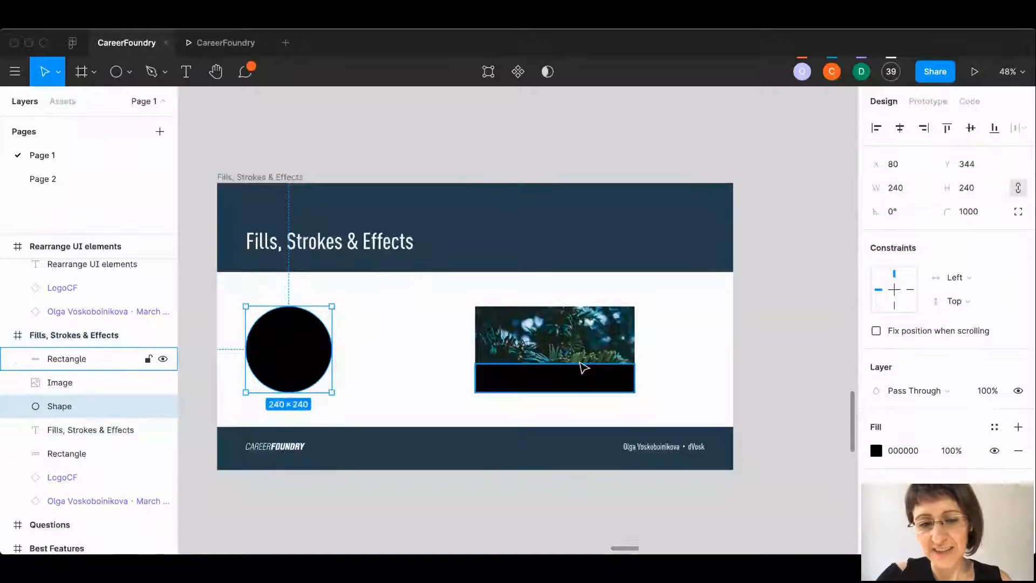
{"action": "scroll", "coordinate": [950, 454], "scroll_direction": "down", "scroll_amount": 2}
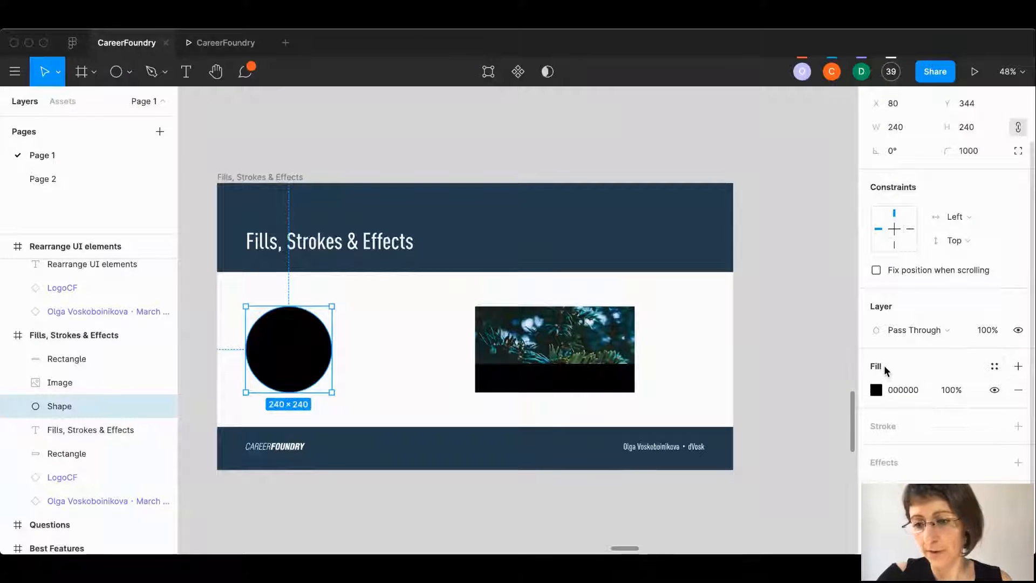
- Add a black stroke of width 2 with Inside alignment to the black circle
{"action": "left_click", "coordinate": [1018, 426]}
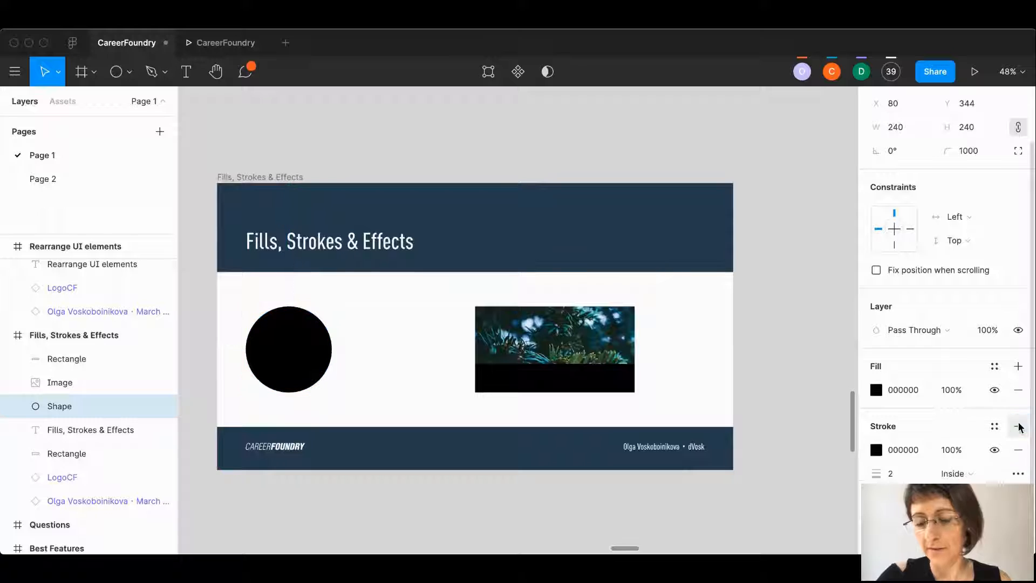
{"action": "left_click", "coordinate": [900, 475]}
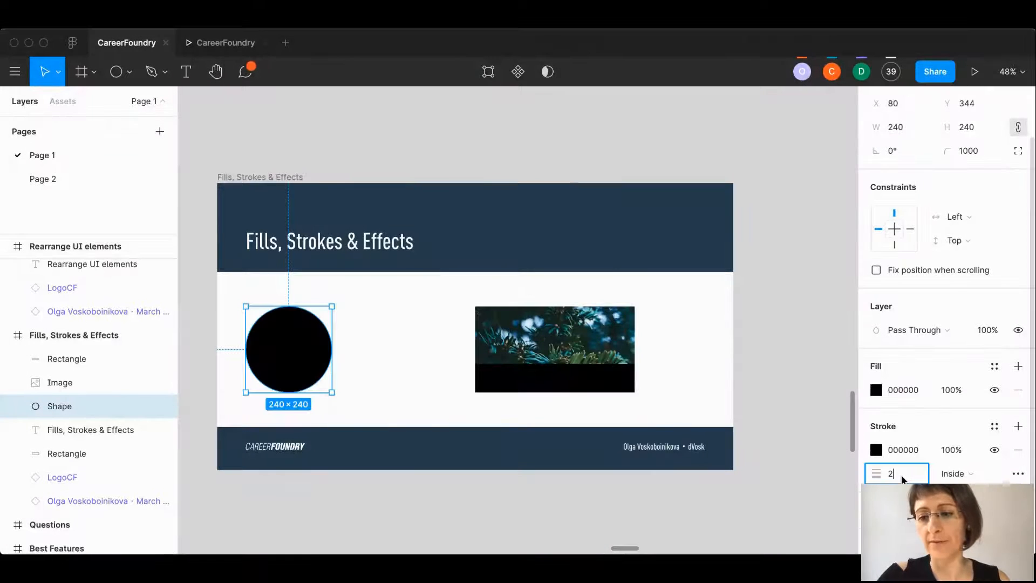
{"action": "left_click", "coordinate": [950, 473]}
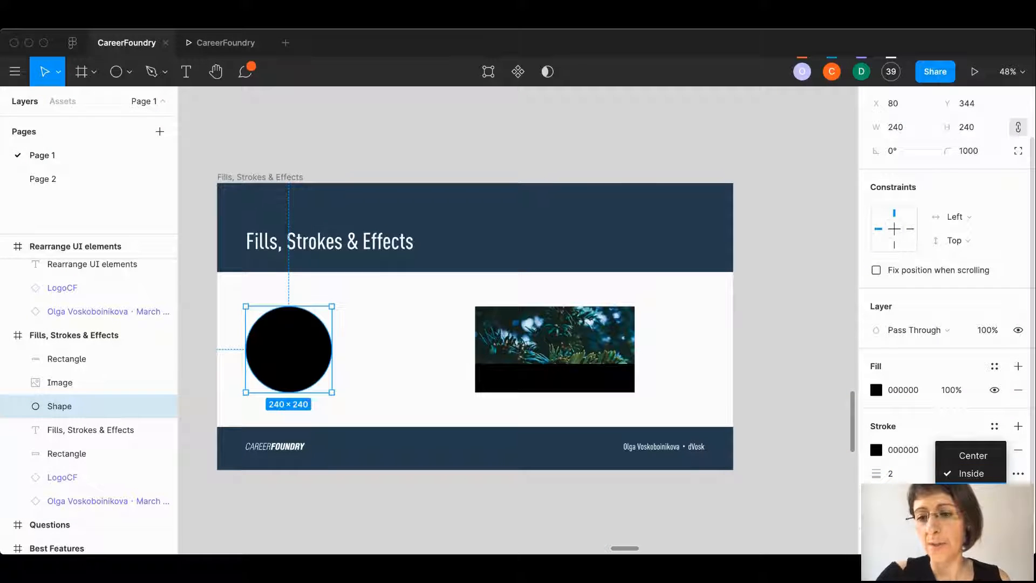
{"action": "left_click", "coordinate": [971, 474]}
{"action": "scroll", "coordinate": [961, 469], "scroll_direction": "down", "scroll_amount": 2}
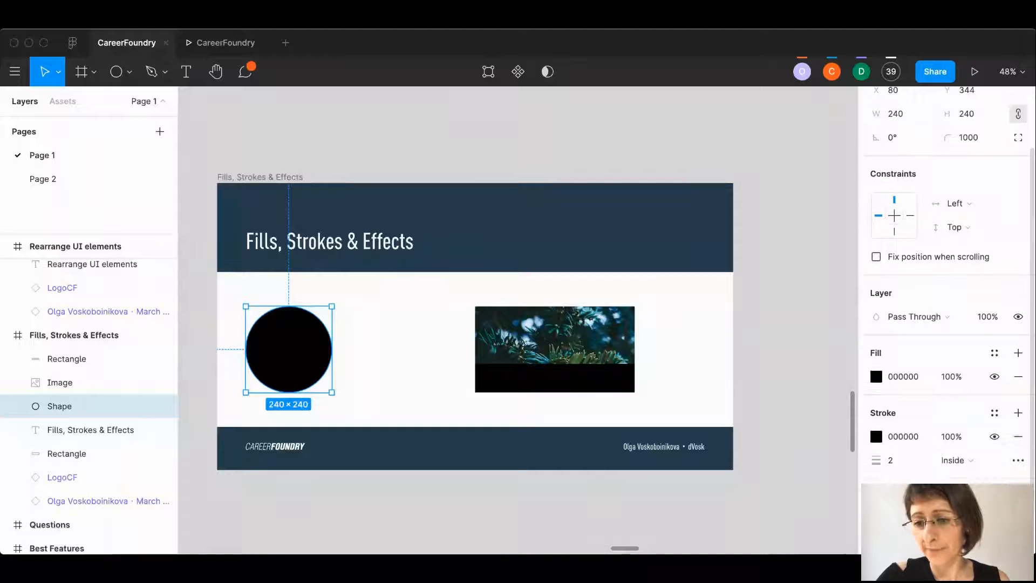
- Add a Drop Shadow effect to the black circle and remove its stroke
{"action": "left_click", "coordinate": [1018, 462]}
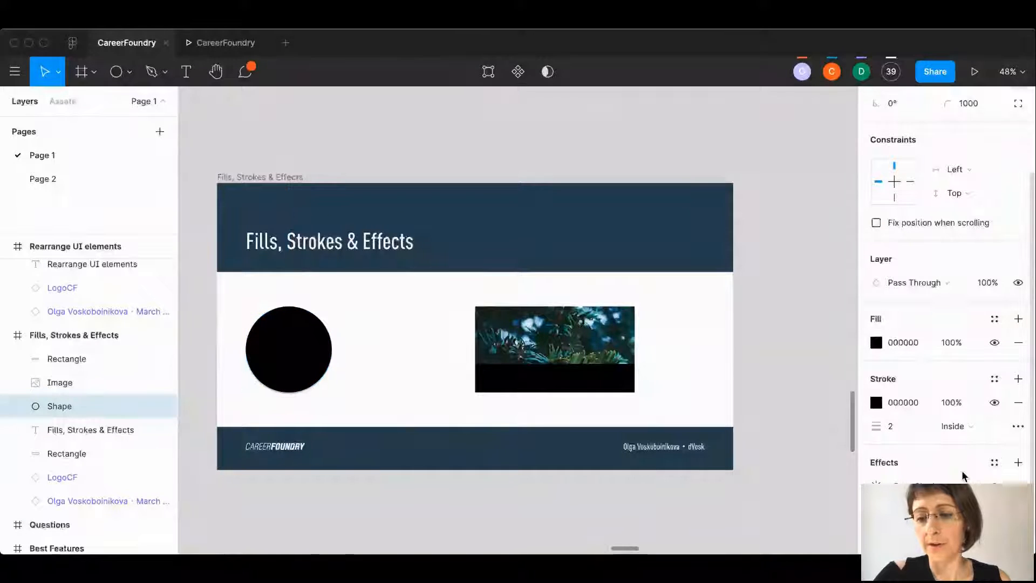
{"action": "scroll", "coordinate": [963, 476], "scroll_direction": "down", "scroll_amount": 1}
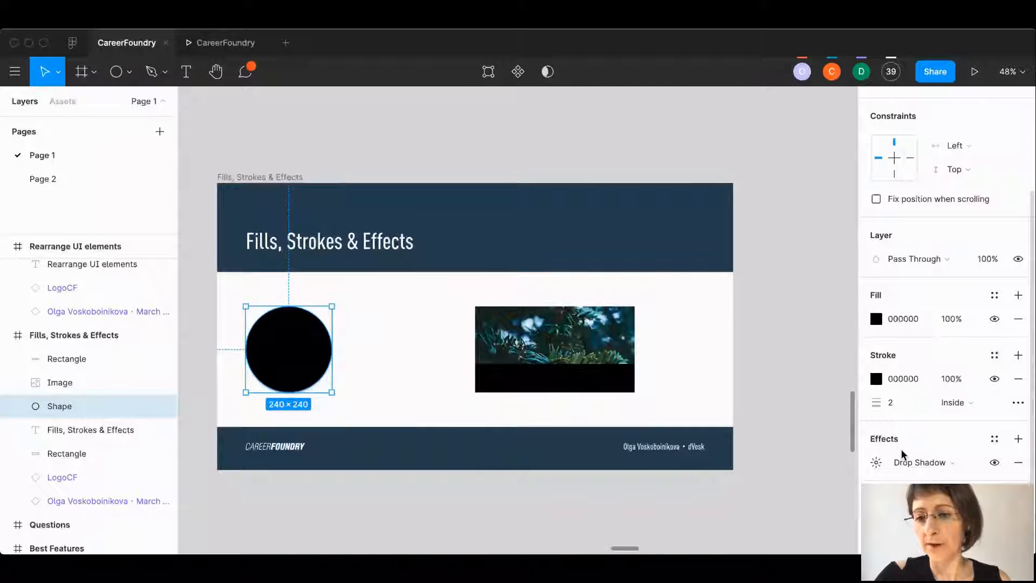
{"action": "left_click", "coordinate": [1018, 378]}
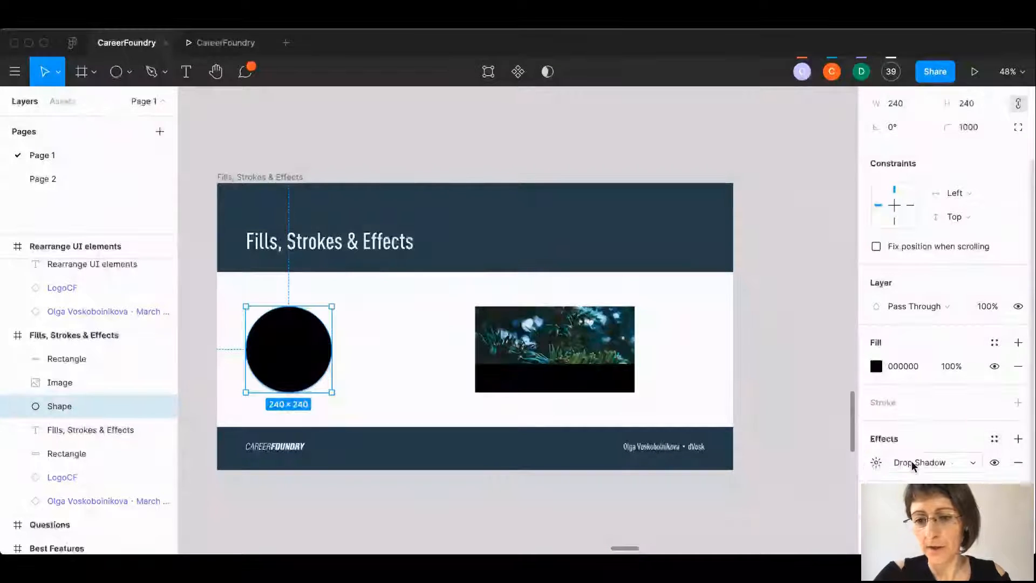
- Set the circle's drop shadow to blur 30, X offset 16 and Y offset 24
{"action": "left_click", "coordinate": [876, 463]}
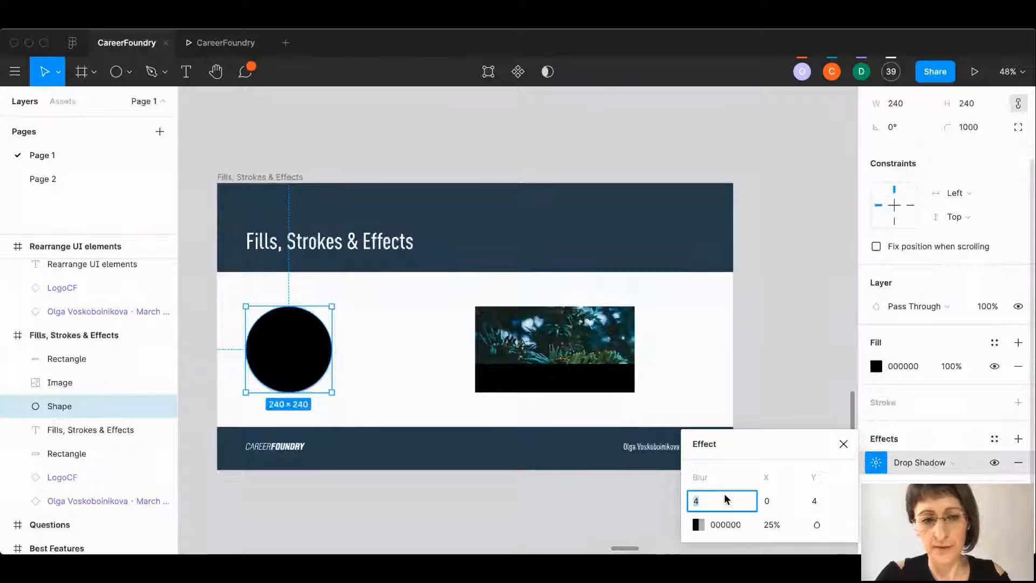
{"action": "type", "text": "30"}
{"action": "key", "text": "Tab"}
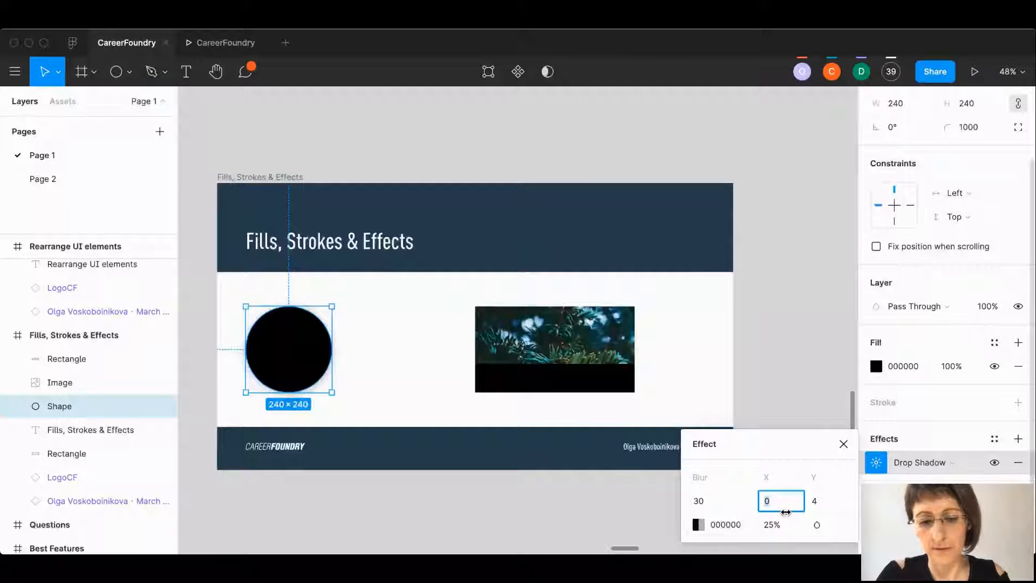
{"action": "type", "text": "16"}
{"action": "key", "text": "Tab"}
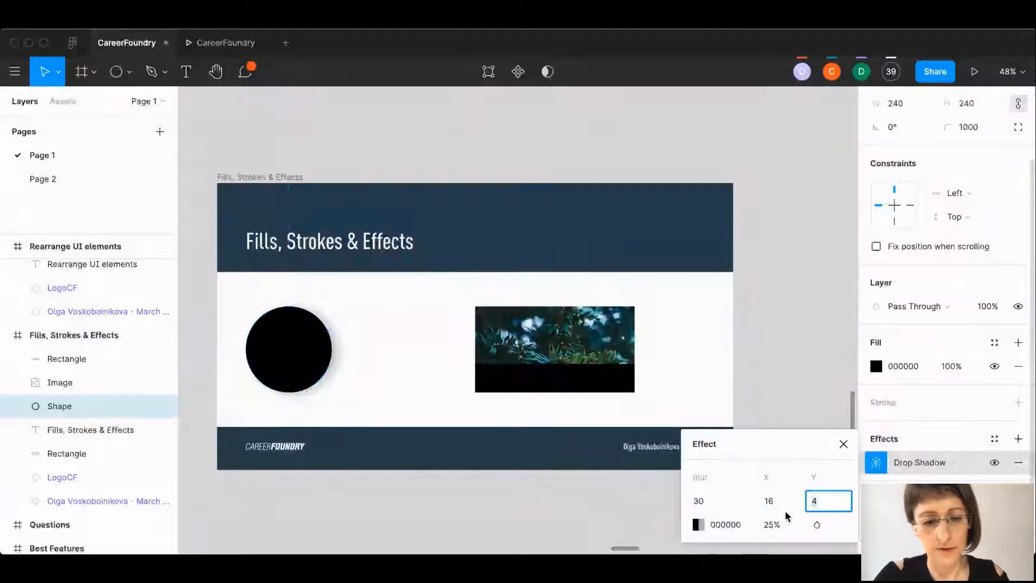
{"action": "type", "text": "24"}
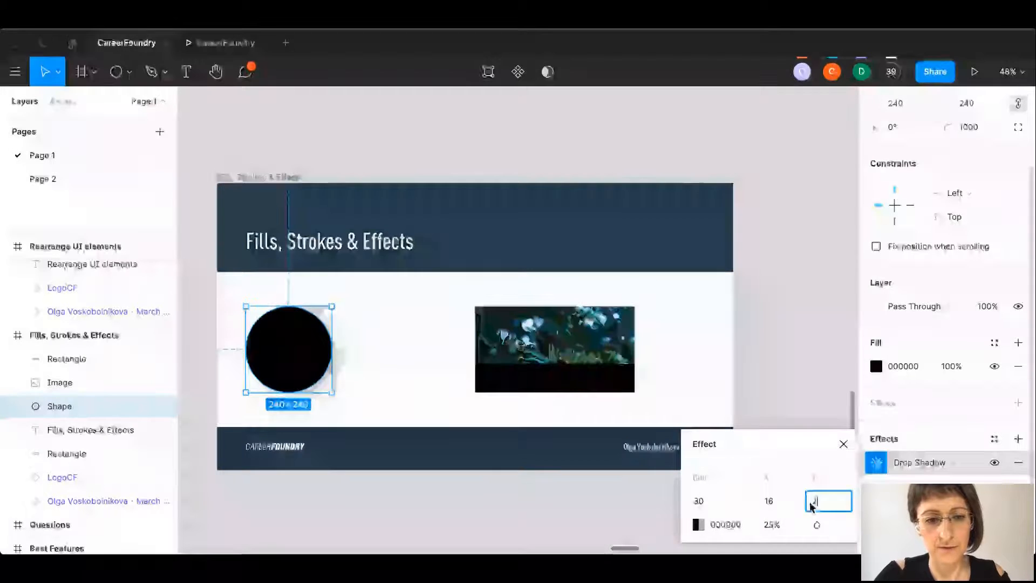
{"action": "key", "text": "Tab"}
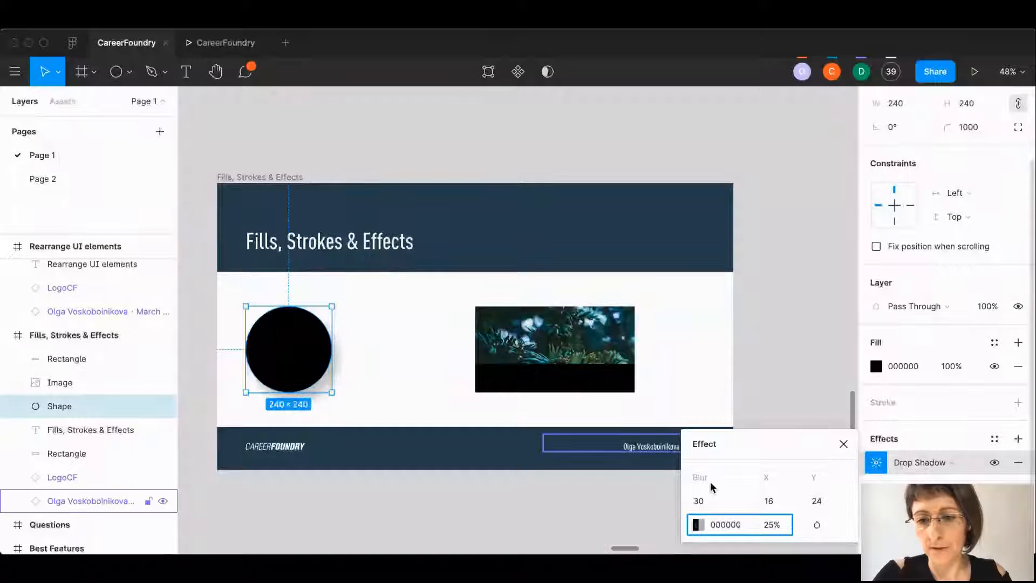
- Increase the blur of the circle's drop shadow to 80
{"action": "left_click", "coordinate": [716, 500]}
{"action": "key", "text": "BackSpace"}
{"action": "key", "text": "BackSpace"}
{"action": "type", "text": "80"}
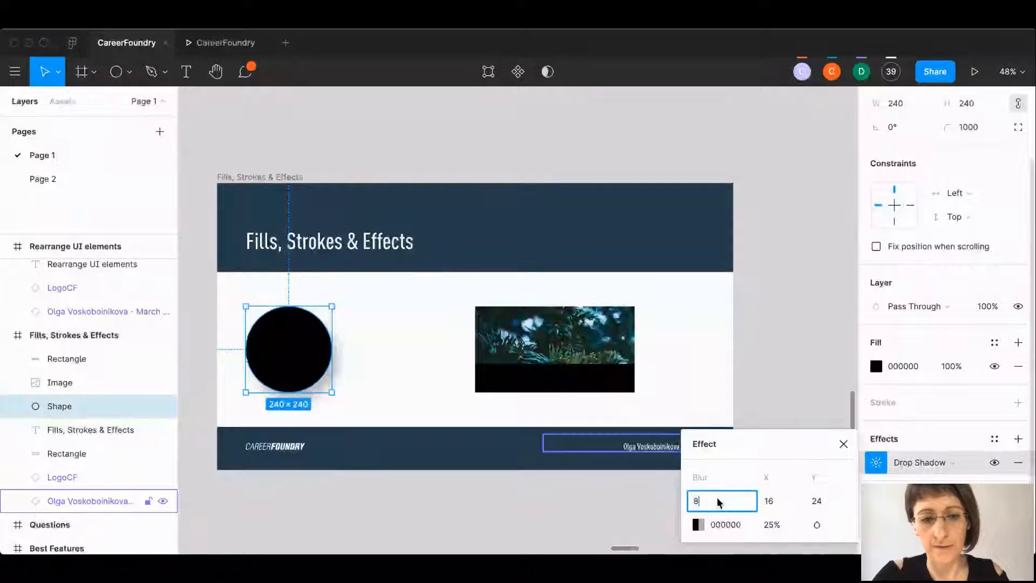
{"action": "key", "text": "Tab"}
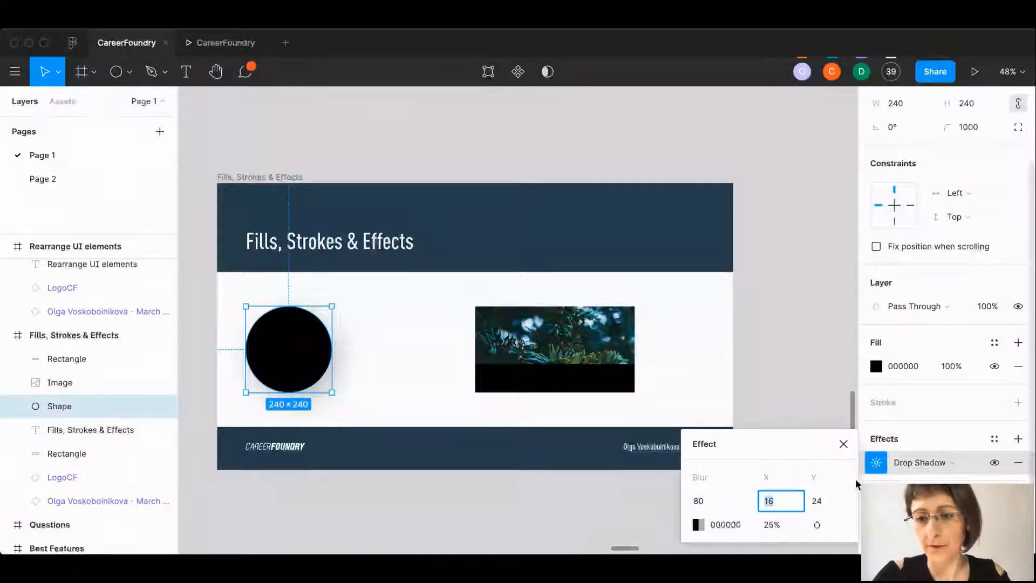
- Hide and show the circle's drop shadow twice to compare the circle with and without it
{"action": "left_click", "coordinate": [995, 463]}
{"action": "left_click", "coordinate": [995, 463]}
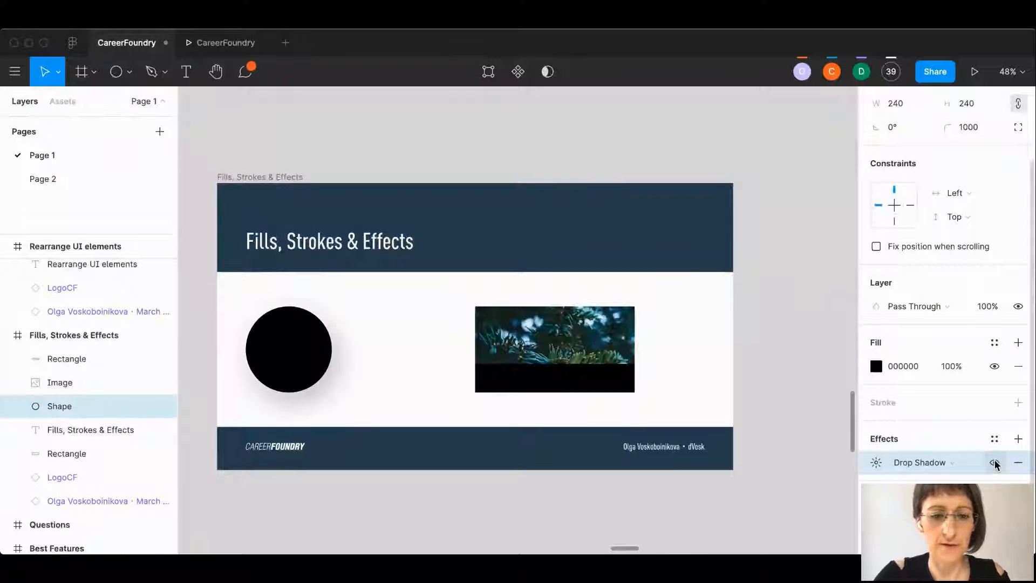
{"action": "left_click", "coordinate": [995, 462]}
{"action": "left_click", "coordinate": [995, 463]}
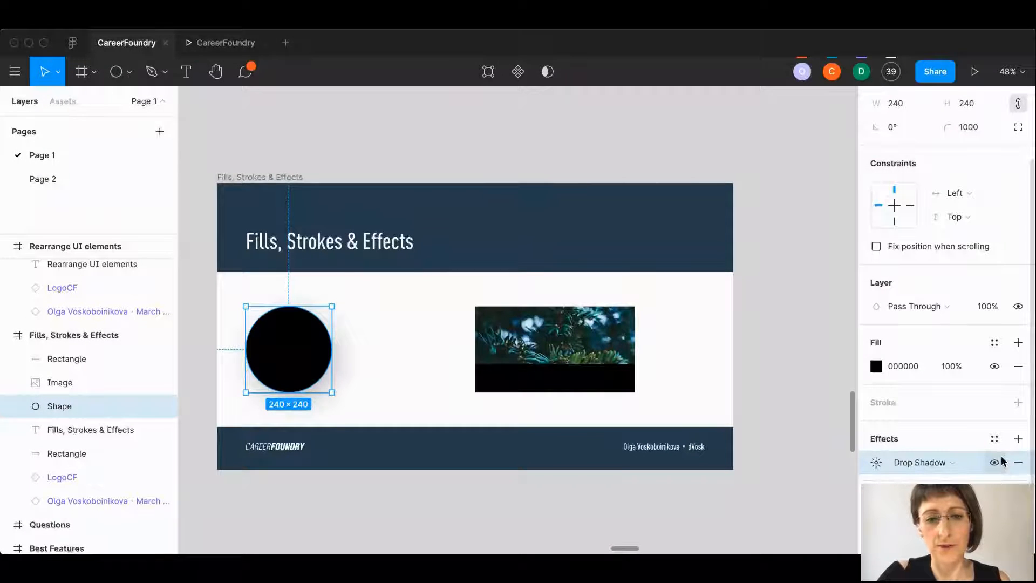
- Add an effect to the black rectangle over the pine photo and change its type to Background Blur
{"action": "left_click", "coordinate": [550, 376]}
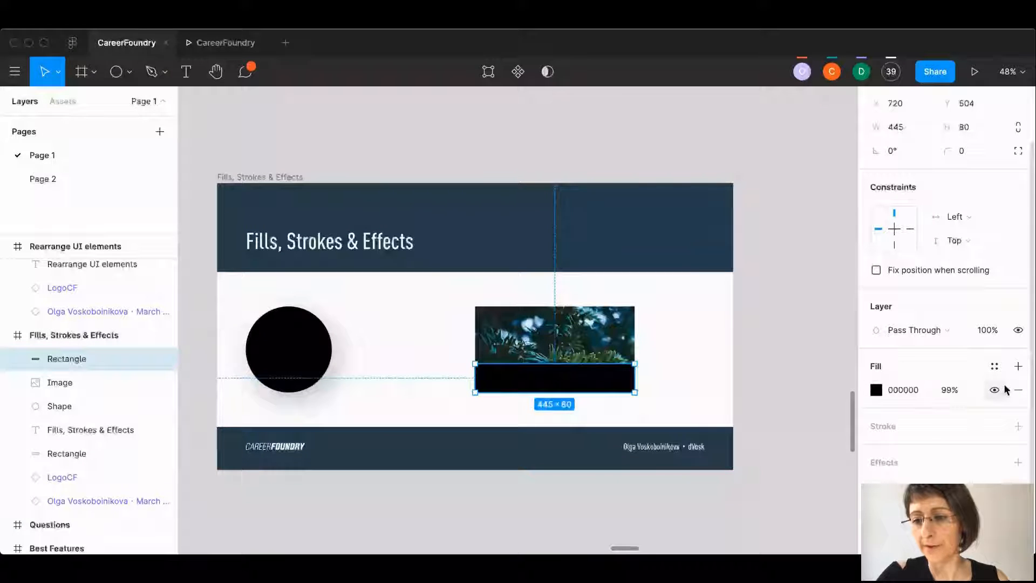
{"action": "left_click", "coordinate": [1018, 463]}
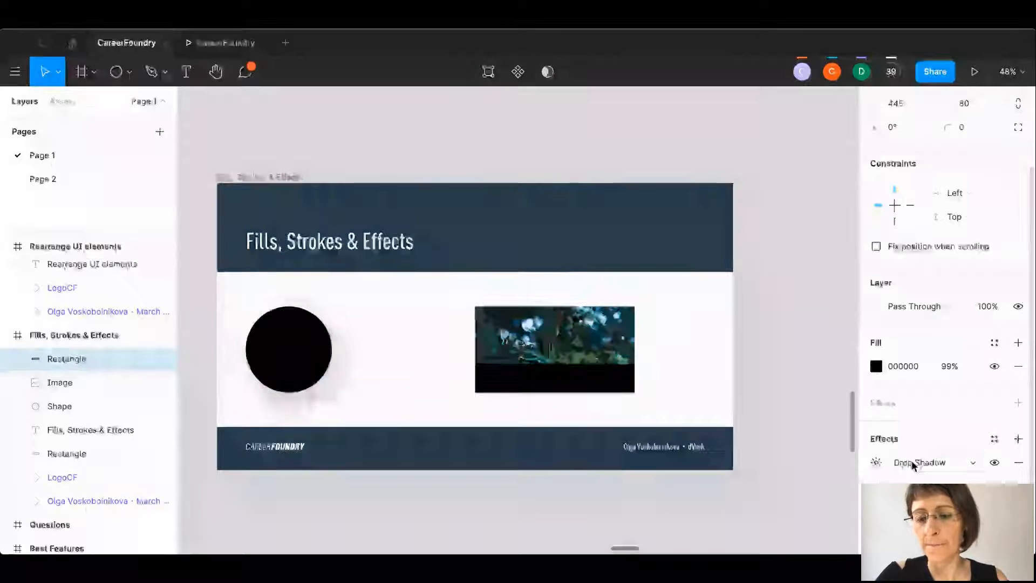
{"action": "left_click", "coordinate": [912, 462]}
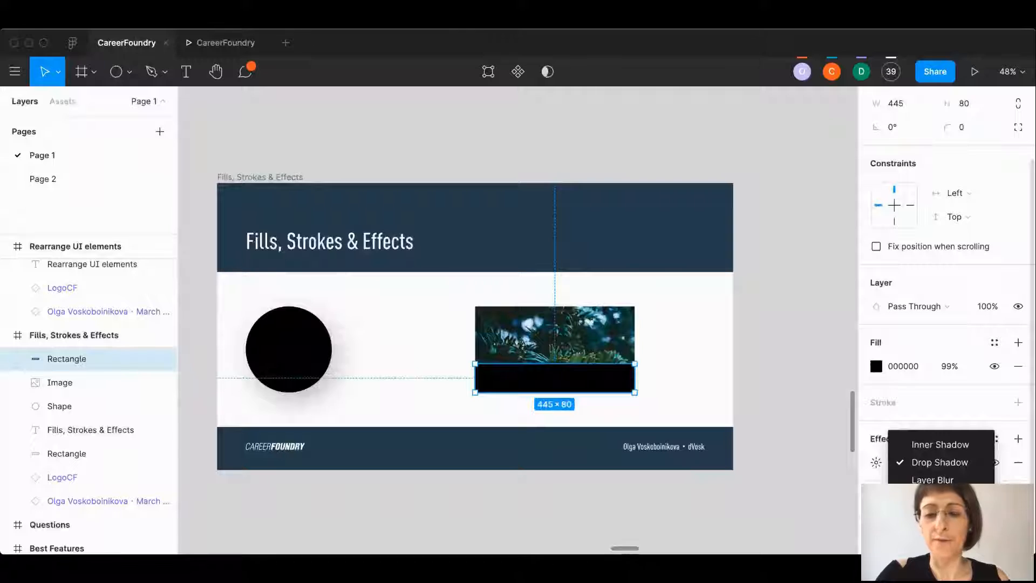
{"action": "left_click", "coordinate": [936, 498]}
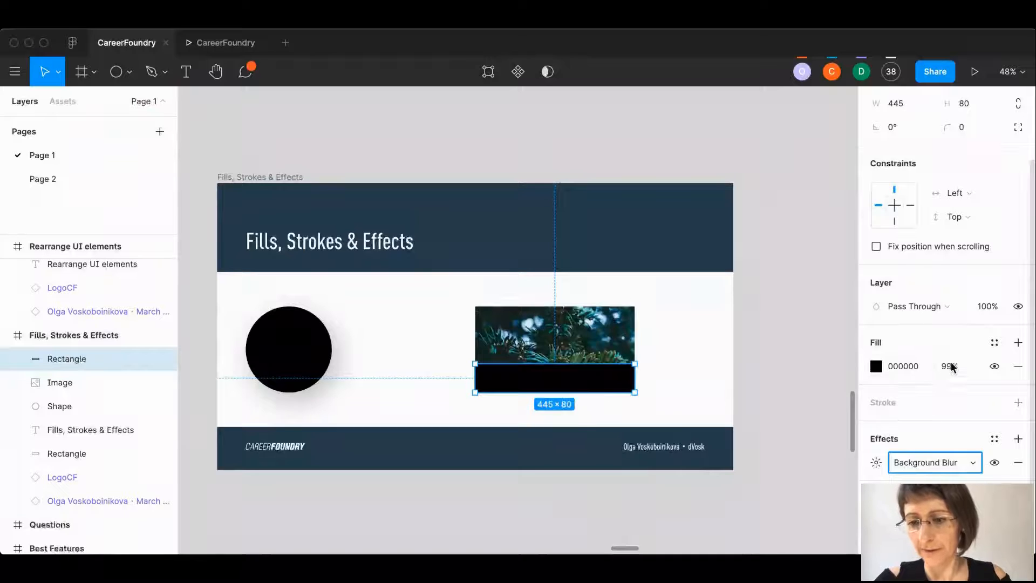
- Lower the rectangle's black fill opacity to 80% and further to 60%
{"action": "left_click", "coordinate": [949, 366]}
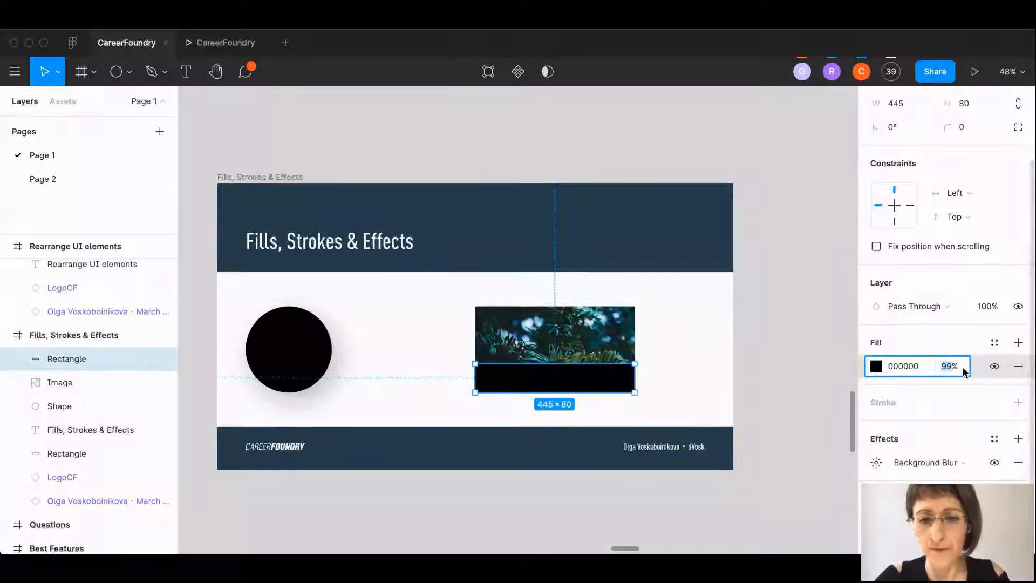
{"action": "key", "text": "Tab"}
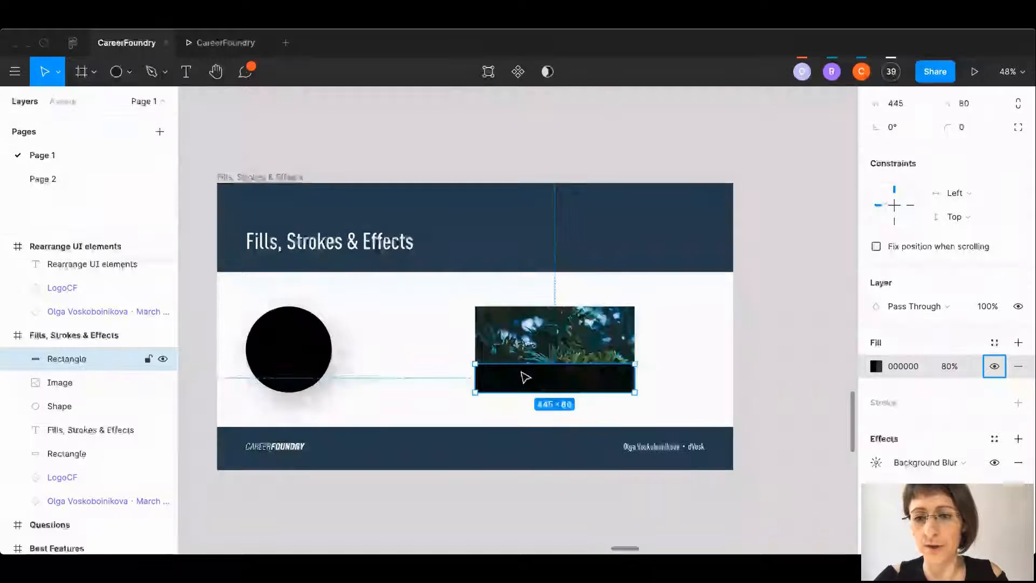
{"action": "scroll", "coordinate": [521, 373], "scroll_direction": "up", "scroll_amount": 5}
{"action": "left_click_drag", "start_coordinate": [958, 365], "coordinate": [927, 365]}
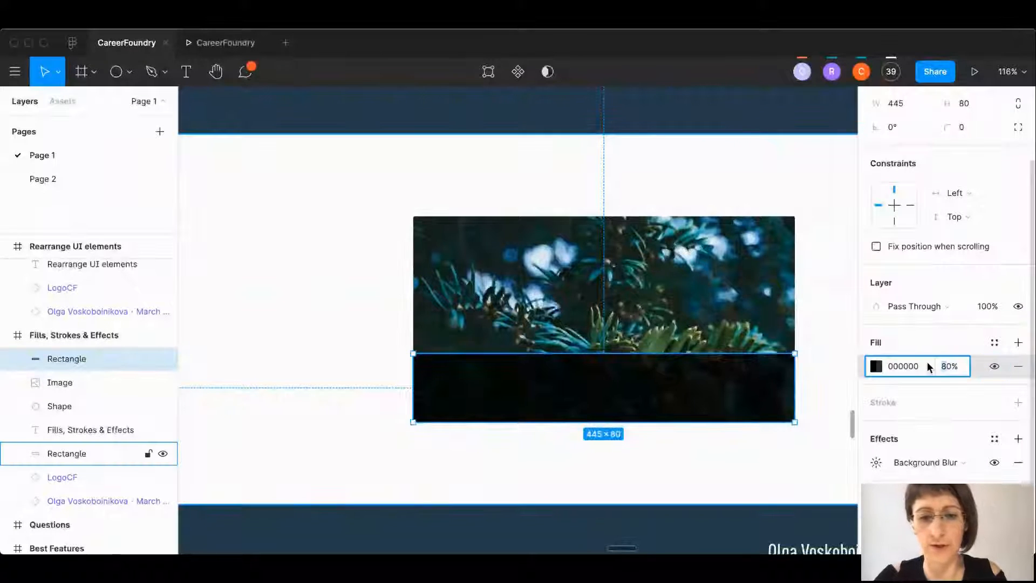
{"action": "type", "text": "60"}
{"action": "key", "text": "Tab"}
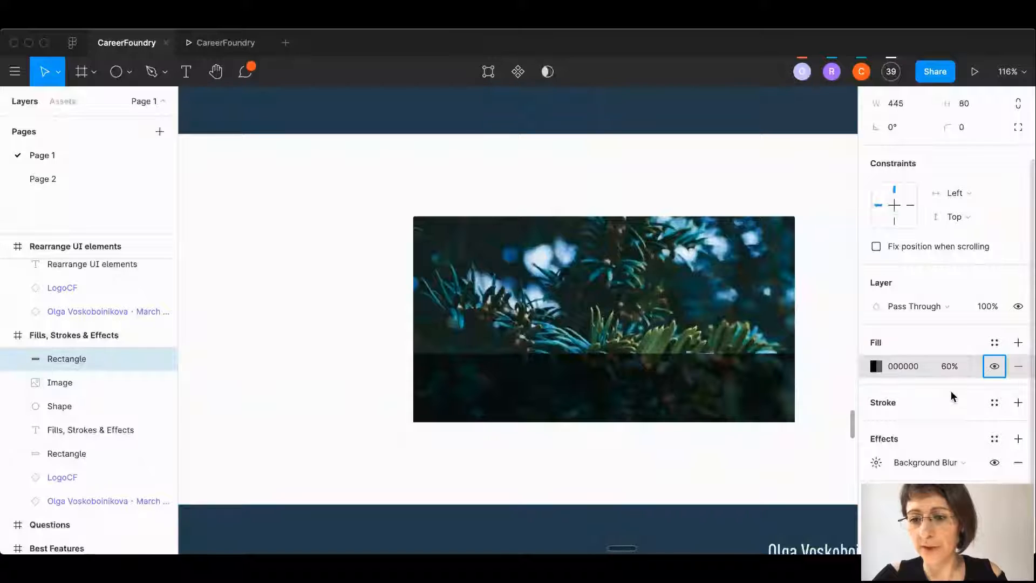
- Try background blur values of 20 and 12 on the rectangle and set the blur back to 4
{"action": "left_click", "coordinate": [875, 463]}
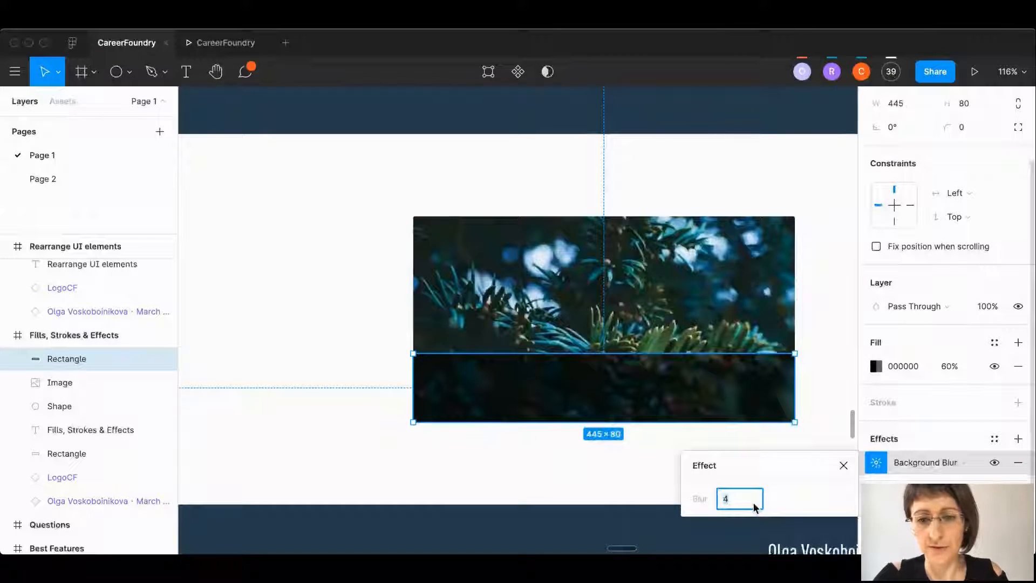
{"action": "type", "text": "20"}
{"action": "key", "text": "Return"}
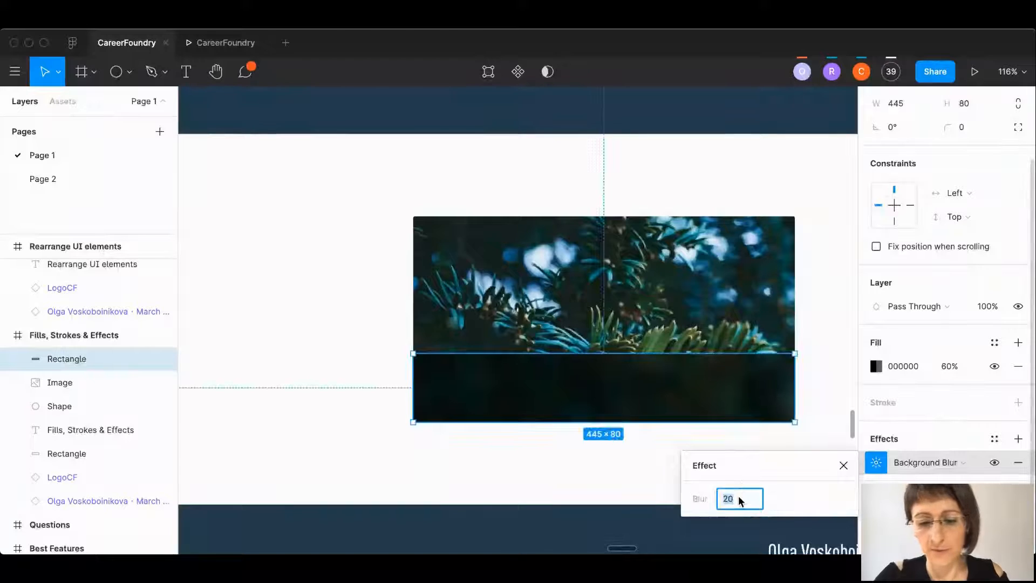
{"action": "type", "text": "12"}
{"action": "key", "text": "Return"}
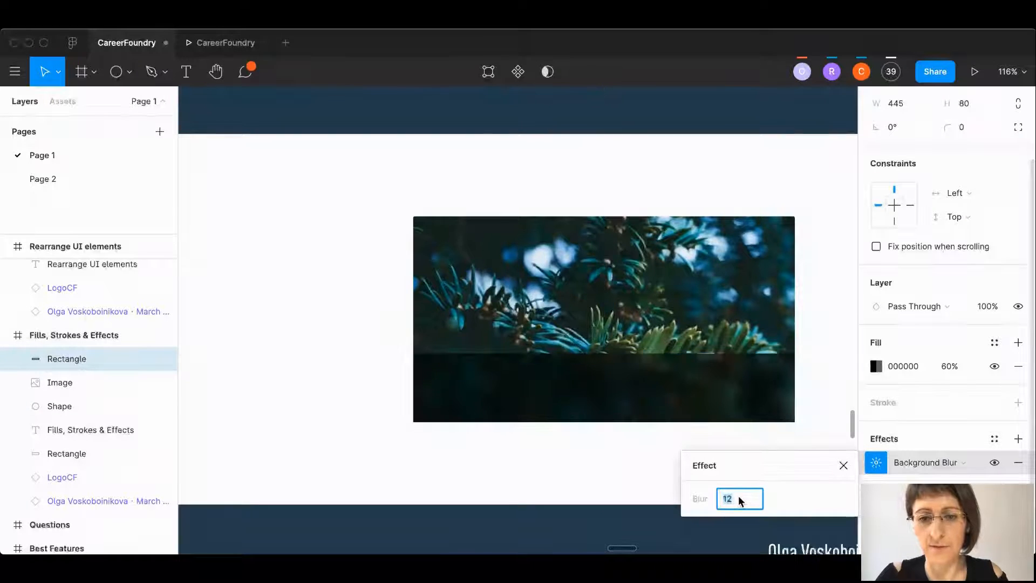
{"action": "type", "text": "4"}
{"action": "key", "text": "Return"}
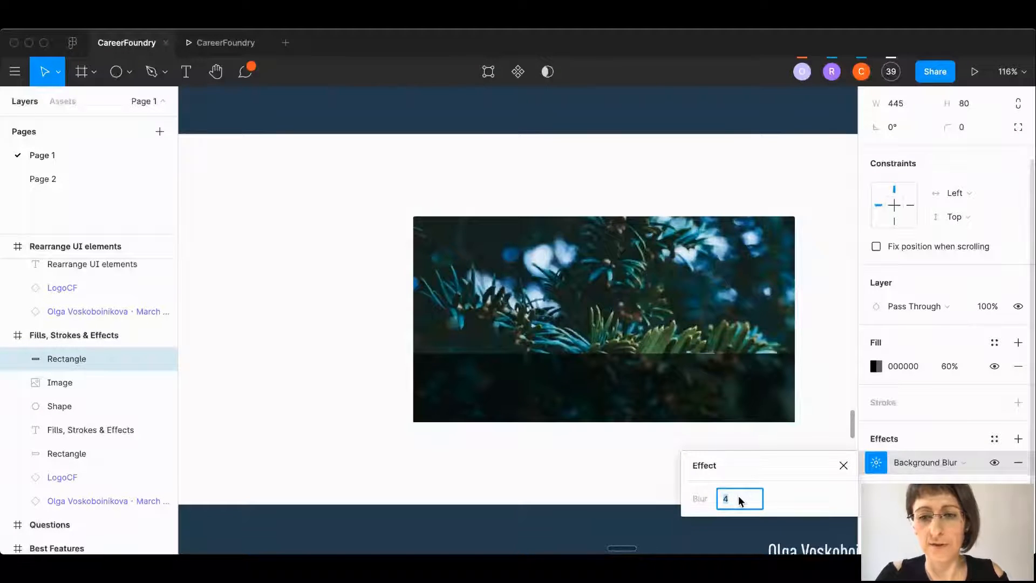
- Try a background blur of 12 on the black rectangle, raise it to 16 and deselect the rectangle
{"action": "type", "text": "12"}
{"action": "key", "text": "Return"}
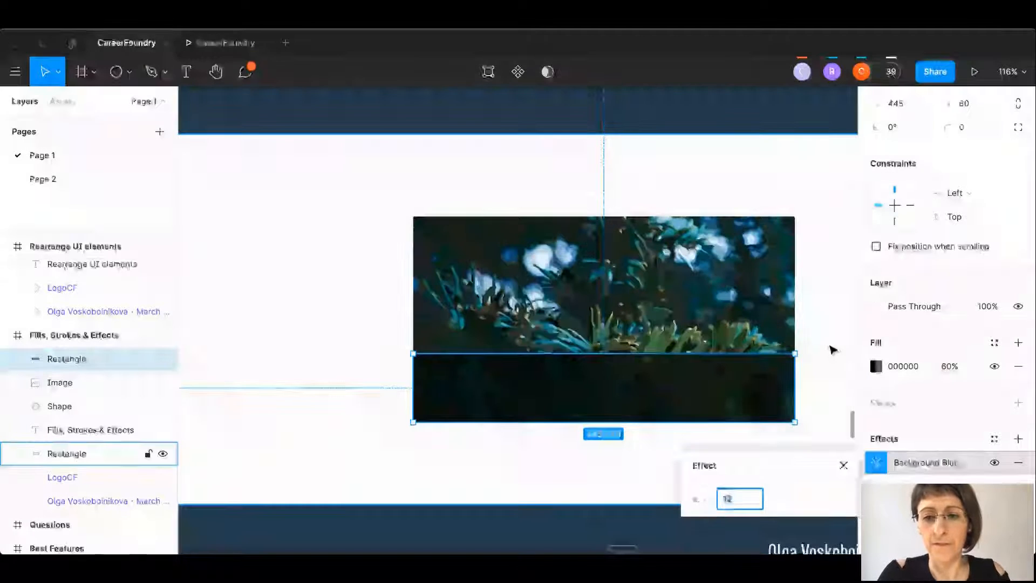
{"action": "key", "text": "Up"}
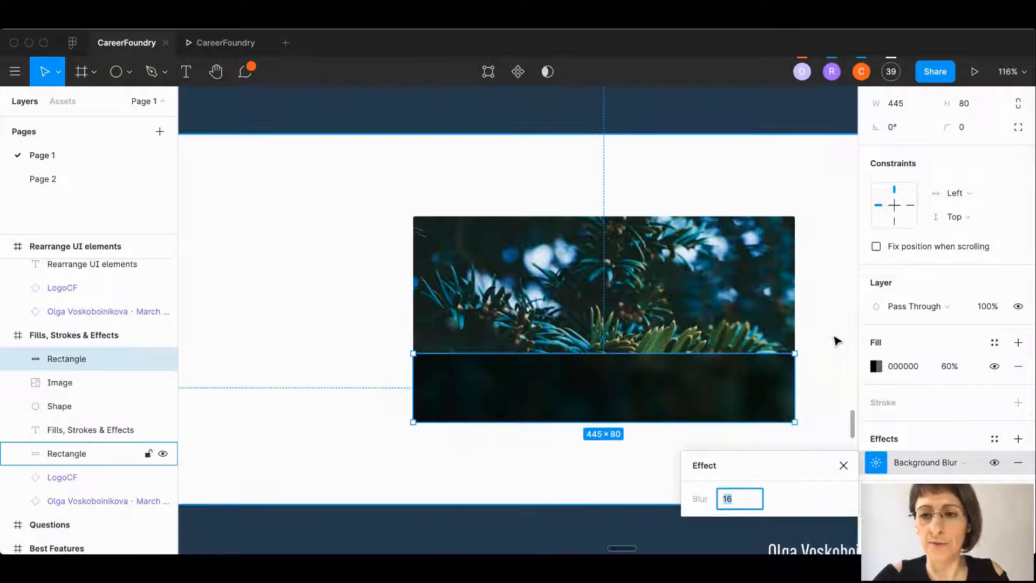
{"action": "scroll", "coordinate": [668, 243], "scroll_direction": "down", "scroll_amount": 5}
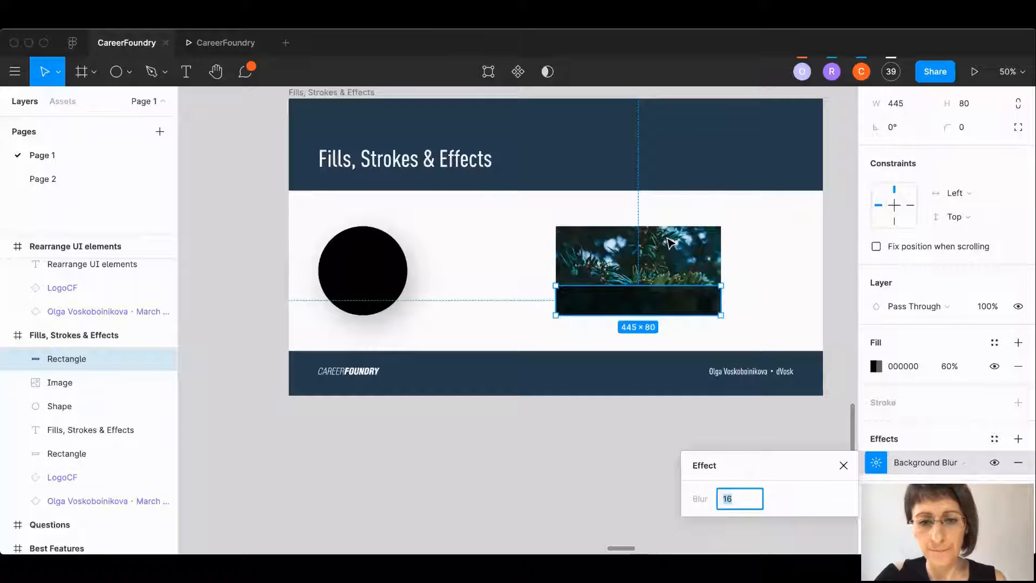
{"action": "left_click", "coordinate": [847, 161]}
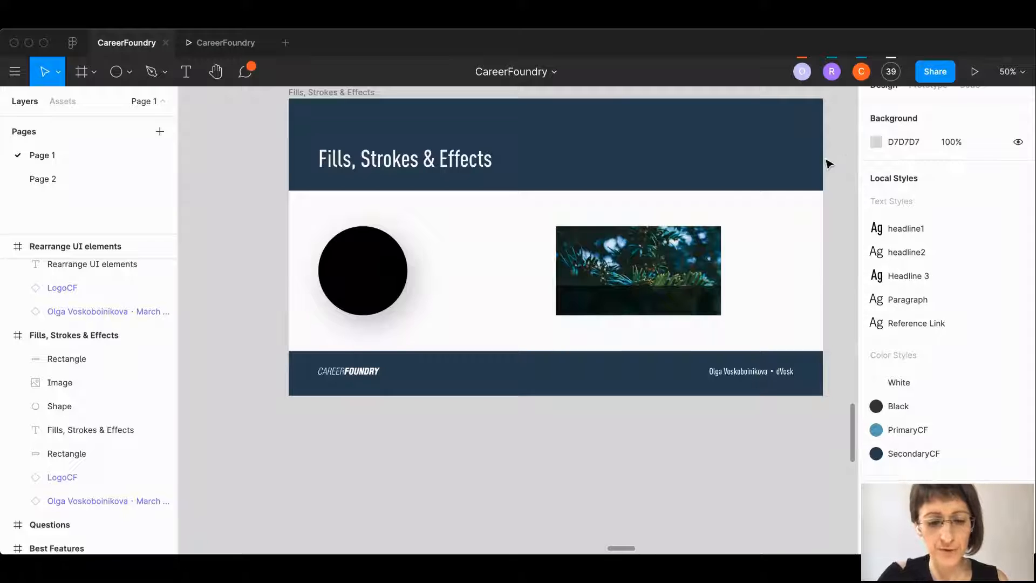
- Show the Questions slide after Fills, Strokes & Effects, return to the Basic shapes and Vector graphics slide and select the hexagon
{"action": "left_click", "coordinate": [311, 93]}
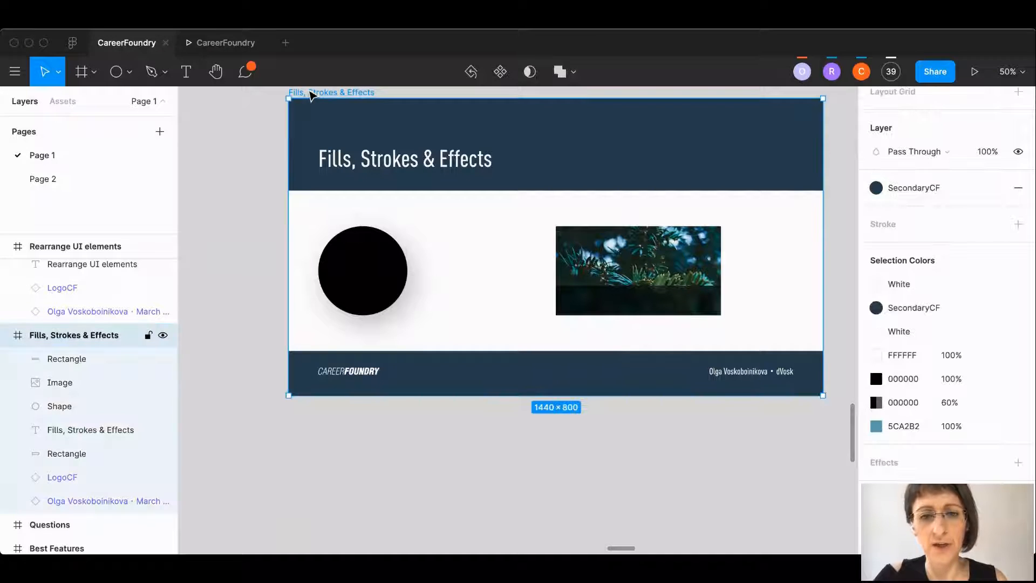
{"action": "key", "text": "n"}
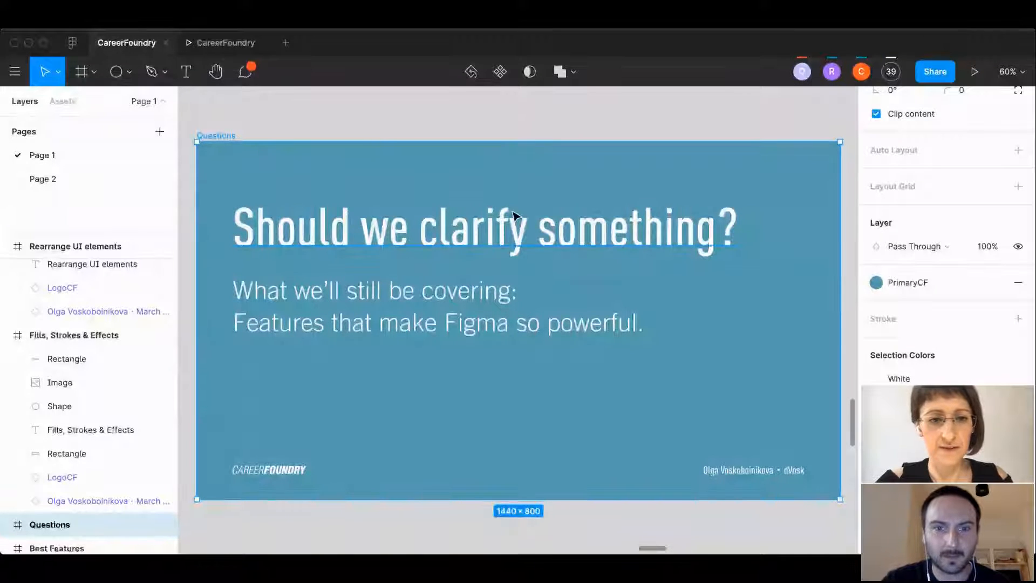
{"action": "scroll", "coordinate": [387, 206], "scroll_direction": "down", "scroll_amount": 10}
{"action": "scroll", "coordinate": [389, 210], "scroll_direction": "left", "scroll_amount": 5}
{"action": "scroll", "coordinate": [388, 208], "scroll_direction": "left", "scroll_amount": 10}
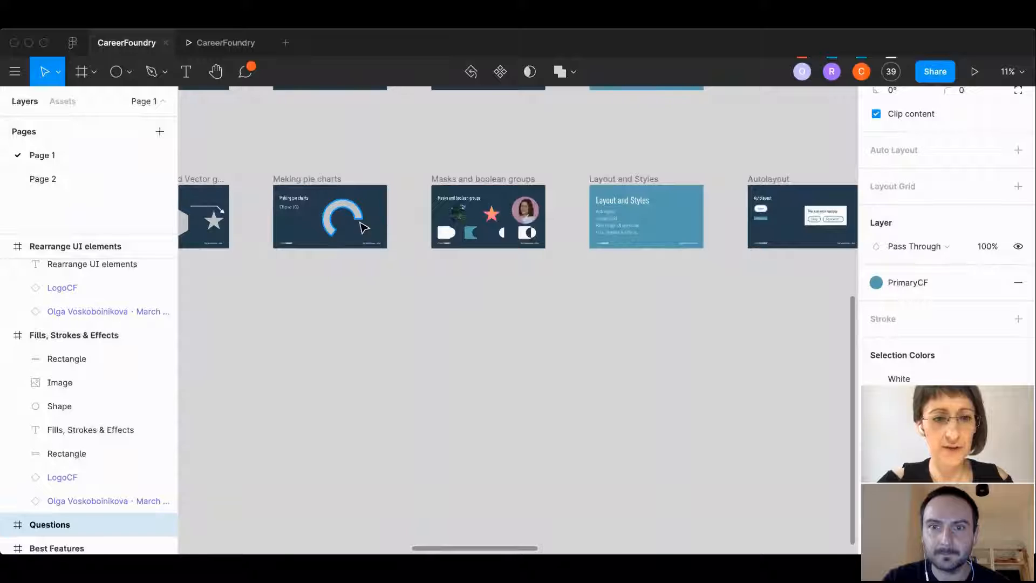
{"action": "scroll", "coordinate": [364, 227], "scroll_direction": "left", "scroll_amount": 4}
{"action": "scroll", "coordinate": [334, 216], "scroll_direction": "up", "scroll_amount": 6}
{"action": "left_click", "coordinate": [400, 211]}
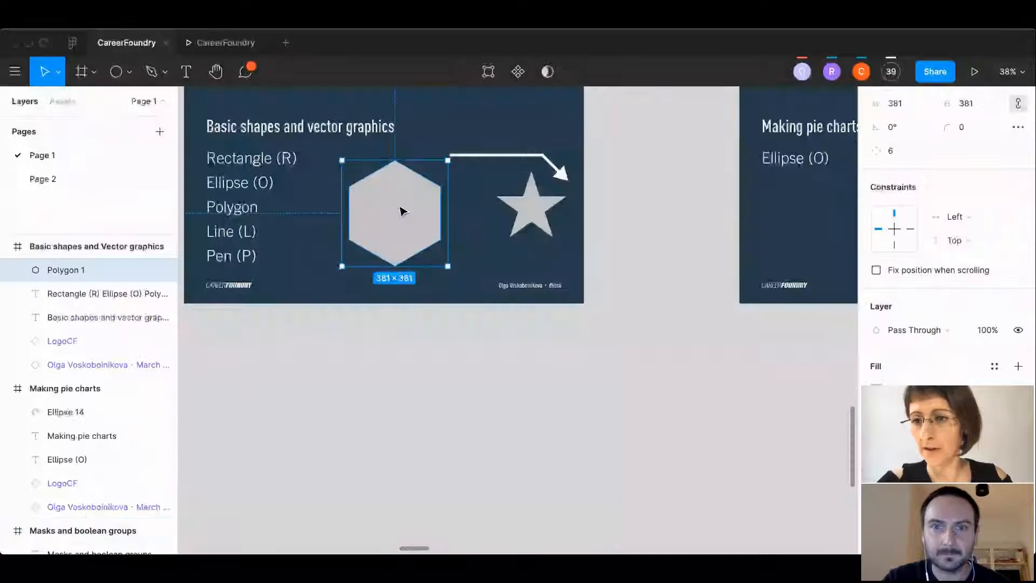
{"action": "scroll", "coordinate": [906, 163], "scroll_direction": "up", "scroll_amount": 2}
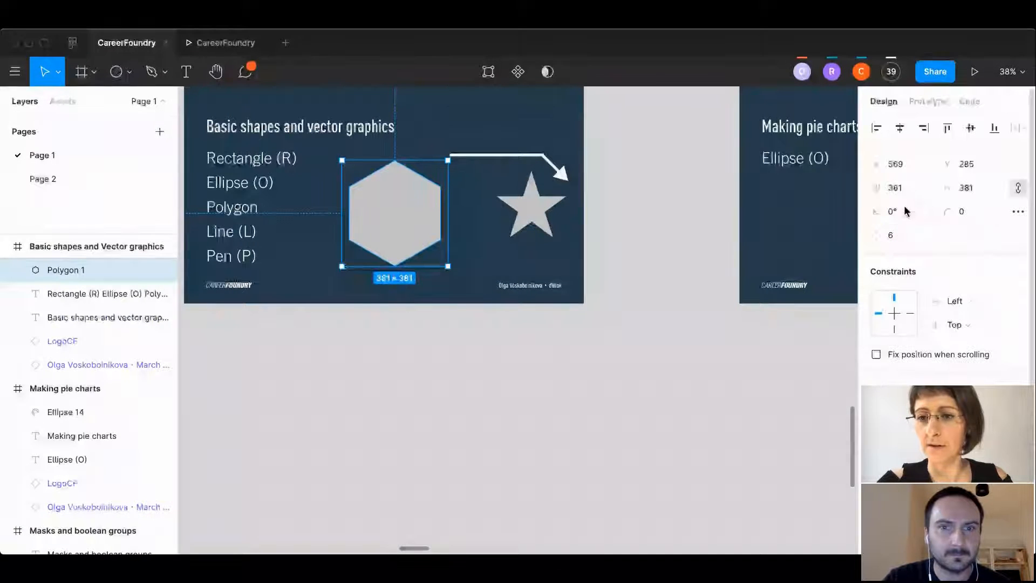
- Draw a polygon about 379 × 379 below the Basic shapes slide and set its corner count to 8
{"action": "left_click", "coordinate": [115, 72]}
{"action": "left_click", "coordinate": [130, 72]}
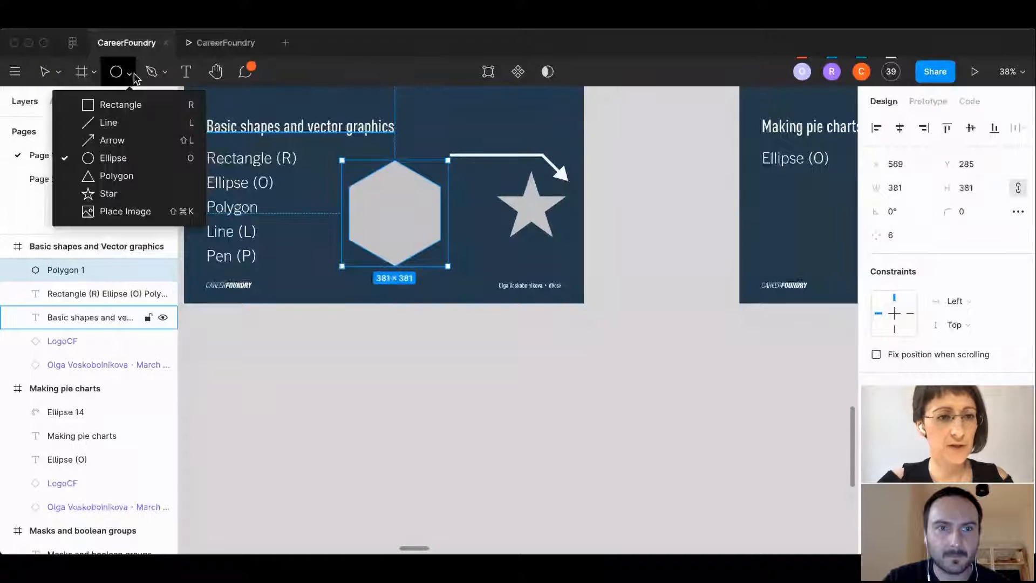
{"action": "left_click", "coordinate": [117, 176]}
{"action": "left_click_drag", "start_coordinate": [402, 375], "coordinate": [507, 481]}
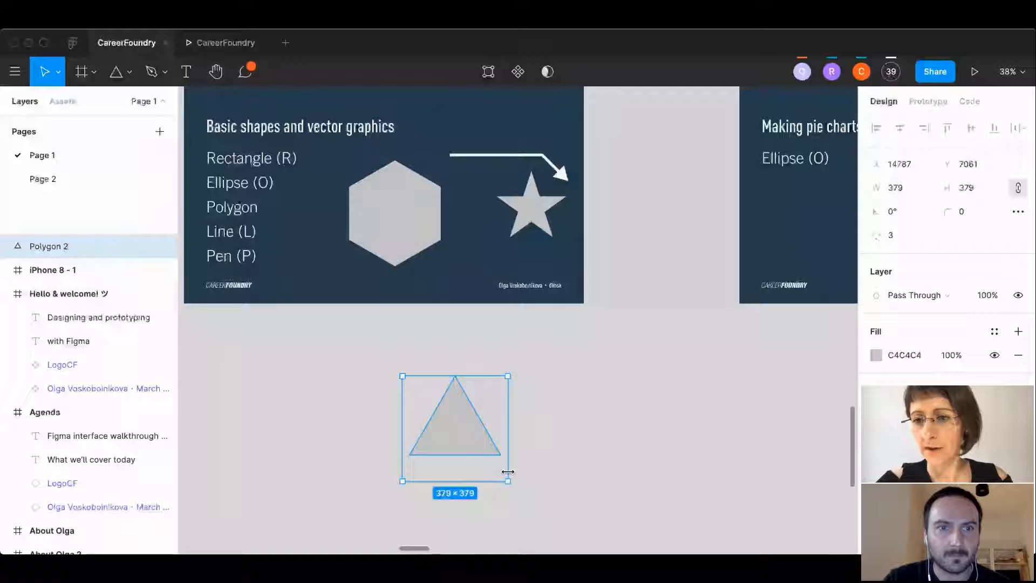
{"action": "left_click", "coordinate": [895, 237]}
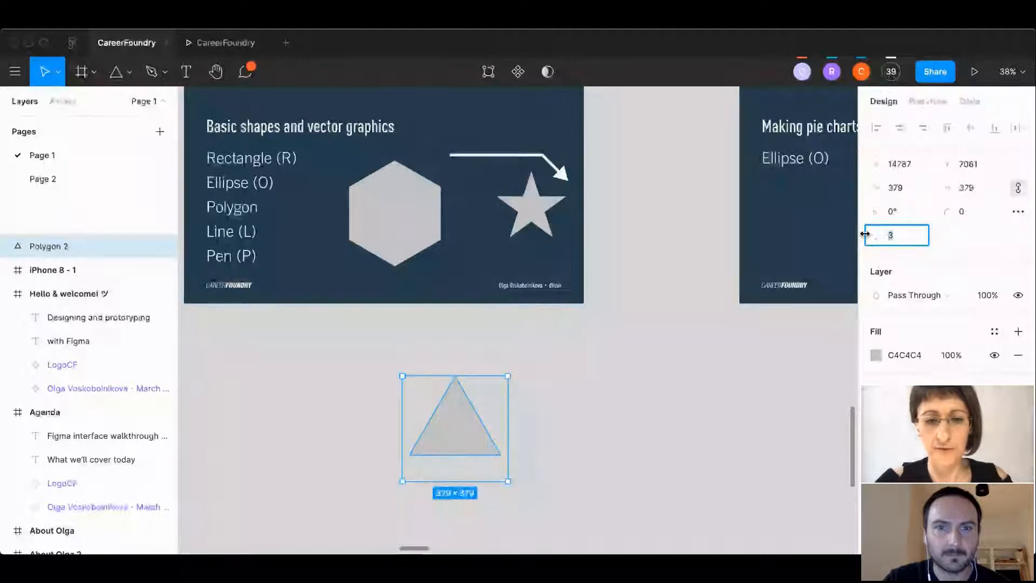
{"action": "type", "text": "8"}
{"action": "key", "text": "Tab"}
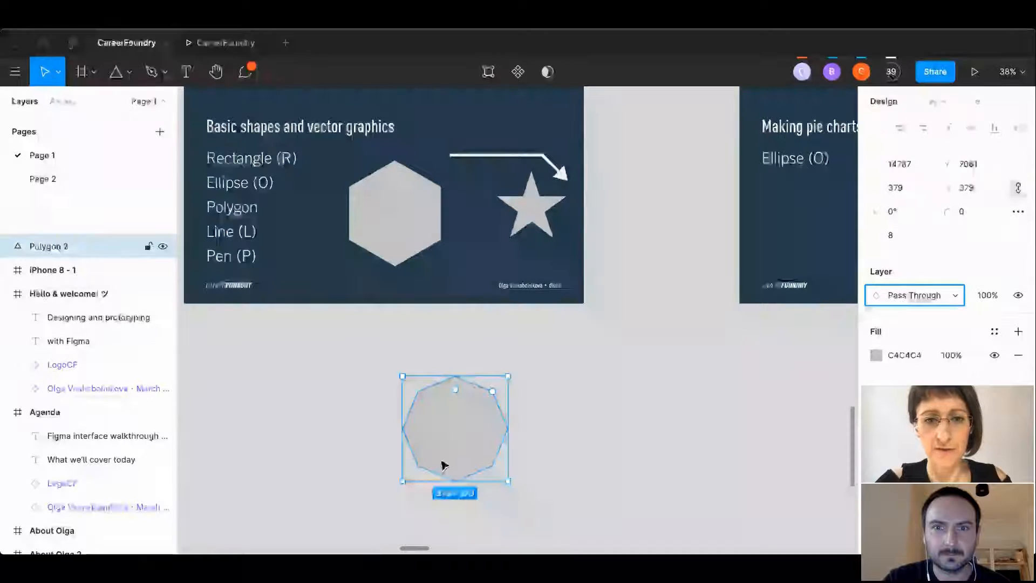
- Replace the hexagon on the Basic shapes slide with the octagon, placing it at about X 597, Y 293
{"action": "left_click_drag", "start_coordinate": [453, 435], "coordinate": [481, 136]}
{"action": "scroll", "coordinate": [544, 237], "scroll_direction": "up", "scroll_amount": 3}
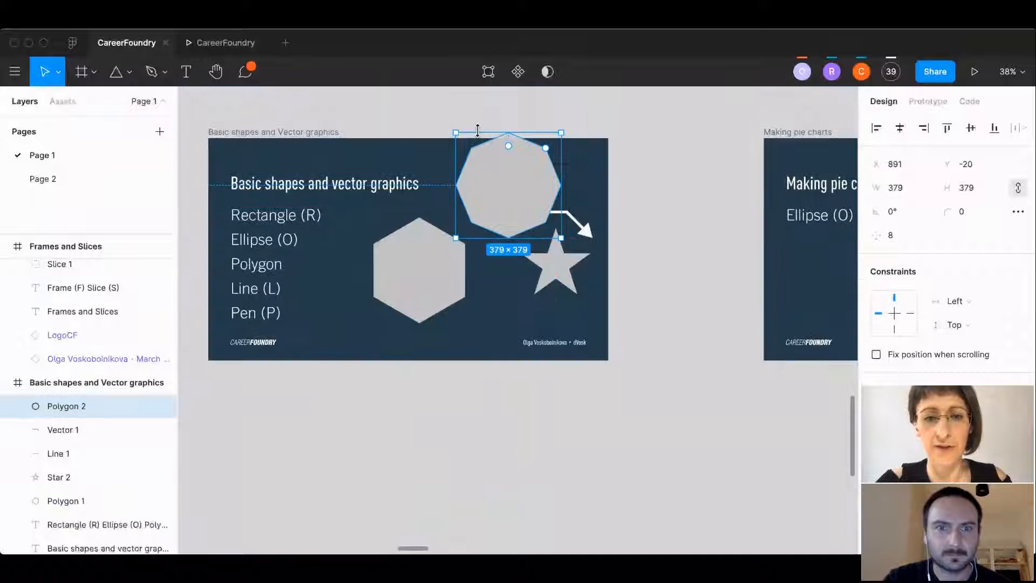
{"action": "scroll", "coordinate": [545, 238], "scroll_direction": "up", "scroll_amount": 5}
{"action": "left_click", "coordinate": [332, 315]}
{"action": "key", "text": "Delete"}
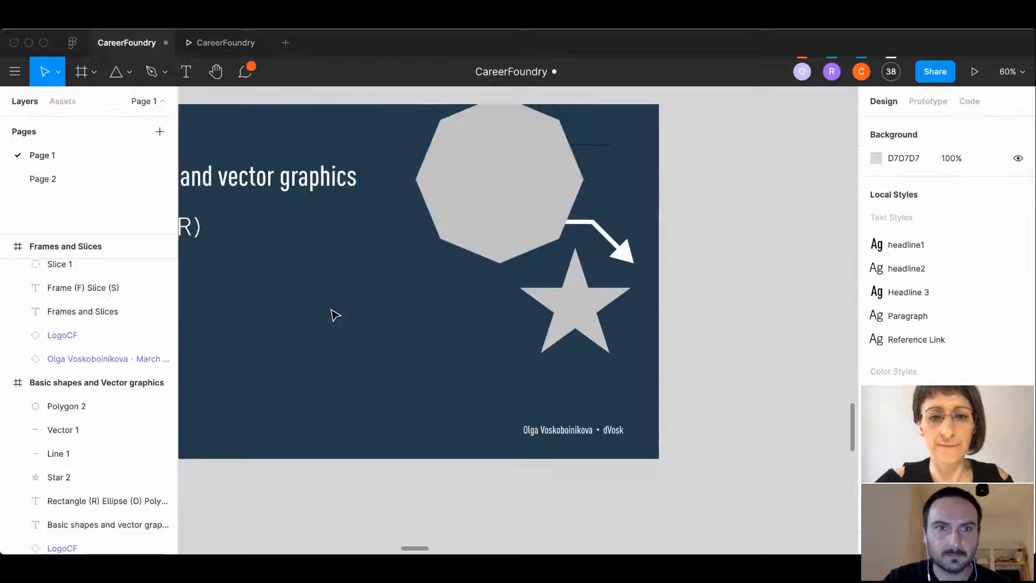
{"action": "left_click_drag", "start_coordinate": [478, 183], "coordinate": [357, 326]}
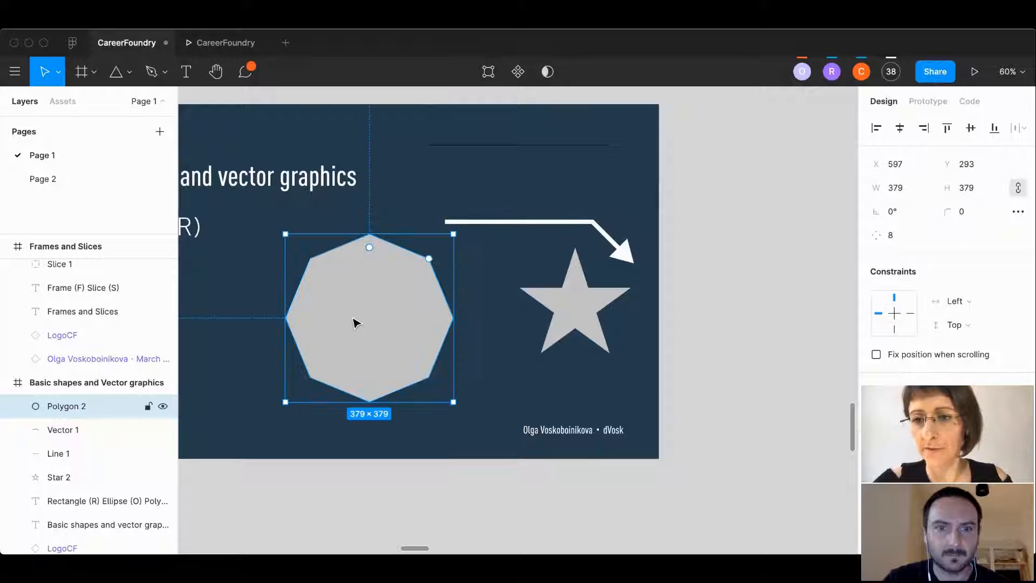
{"action": "left_click", "coordinate": [899, 236]}
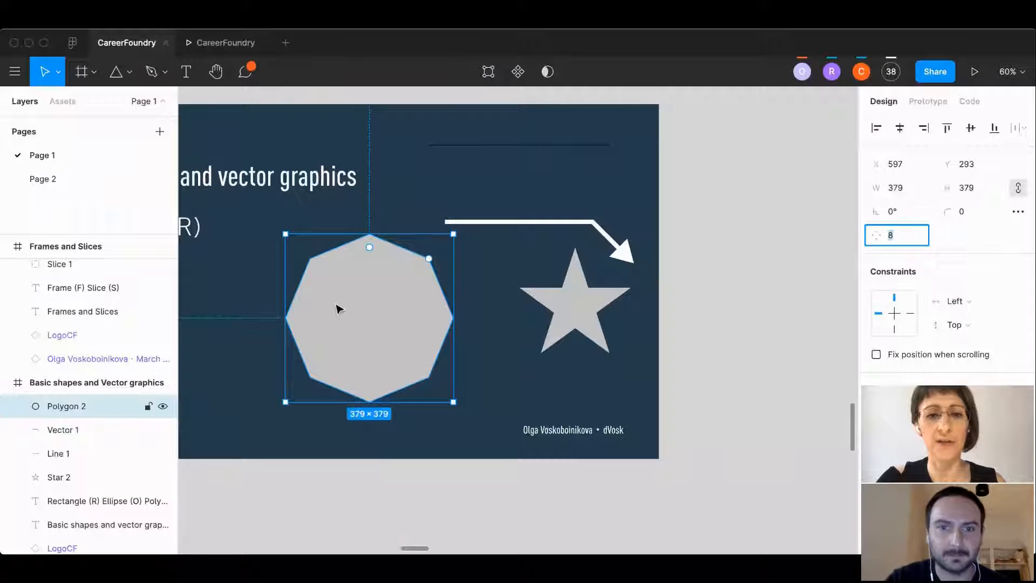
{"action": "left_click", "coordinate": [366, 257]}
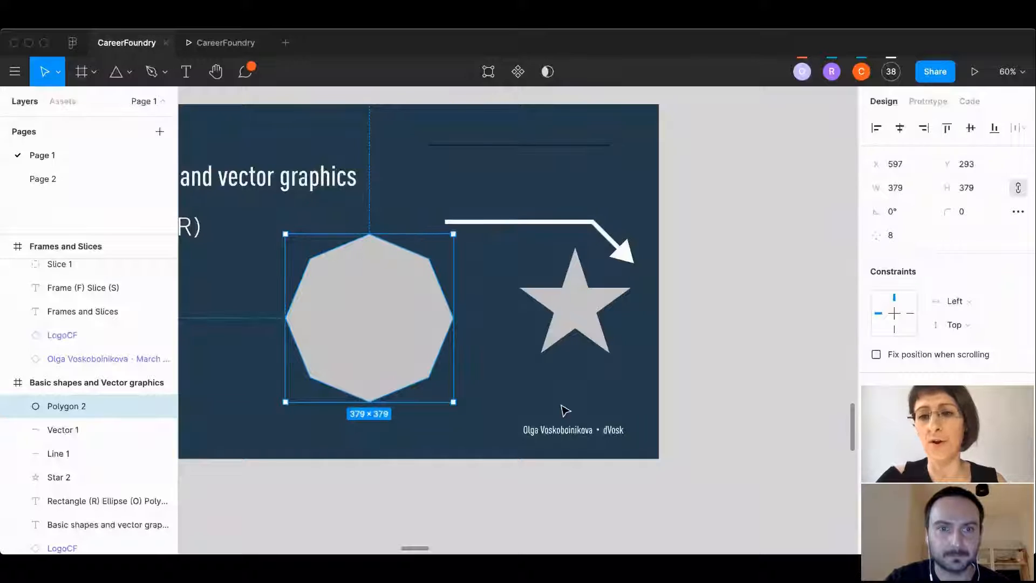
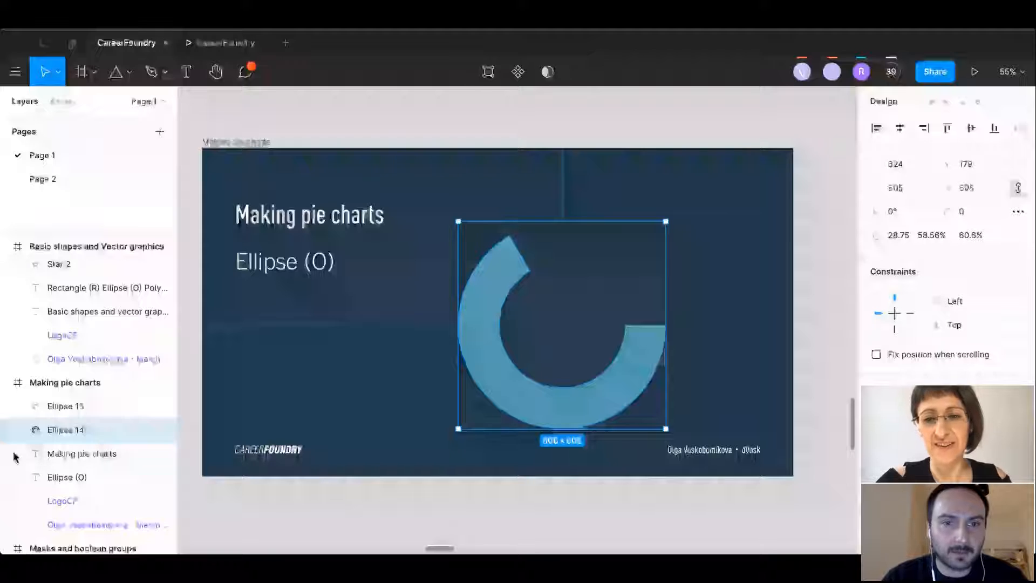
- Pull the inner ratio handles of the orange and blue arcs to the centre, making both solid slices, with the blue ratio at 0%
{"action": "left_click", "coordinate": [640, 347]}
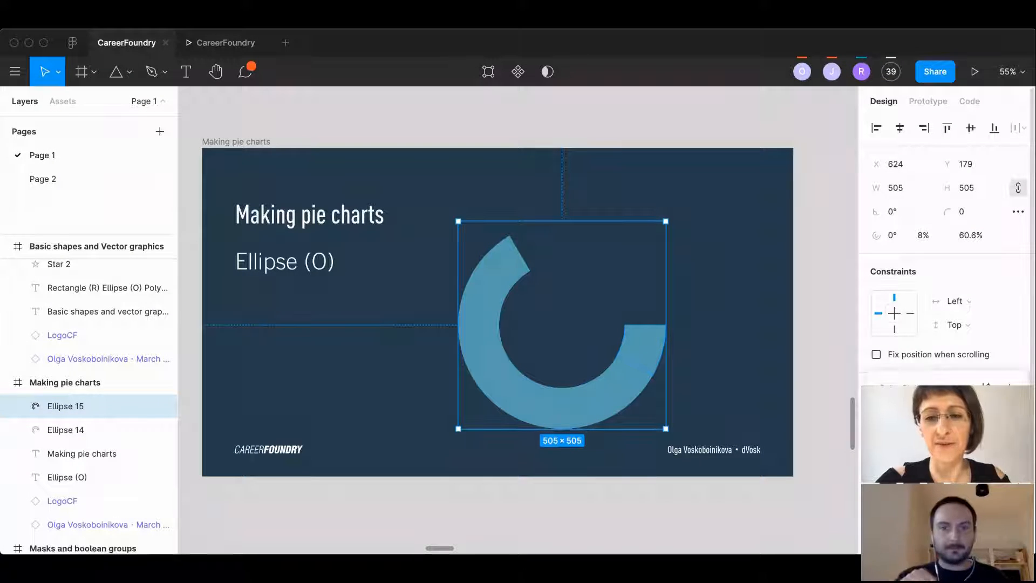
{"action": "key", "text": "Return"}
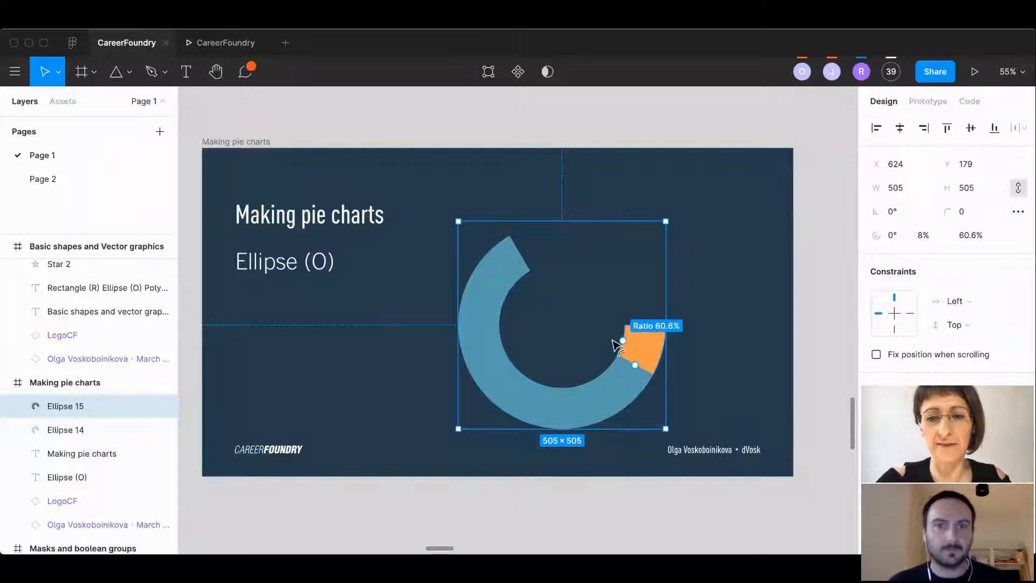
{"action": "left_click_drag", "start_coordinate": [613, 341], "coordinate": [570, 326]}
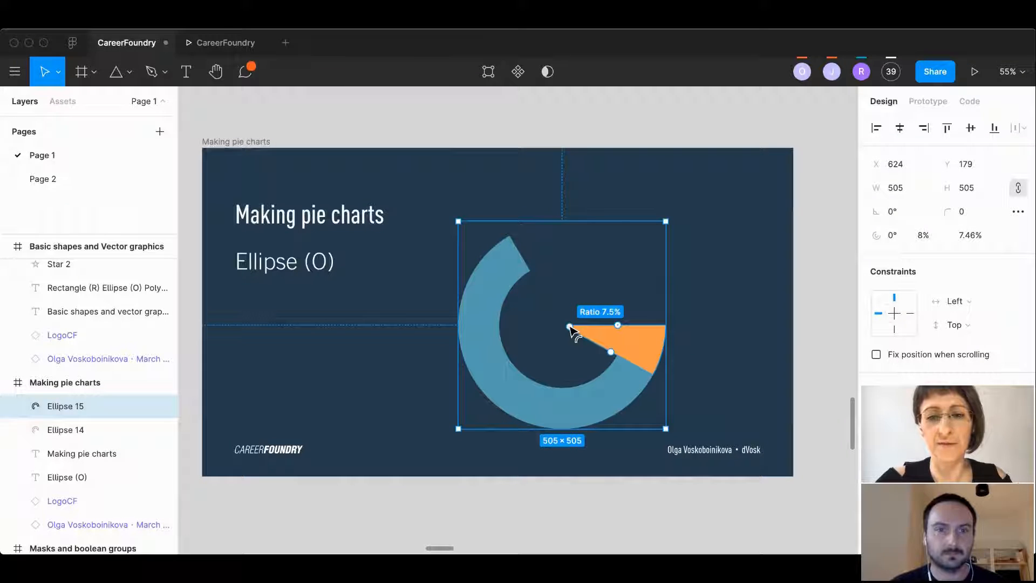
{"action": "left_click", "coordinate": [497, 366]}
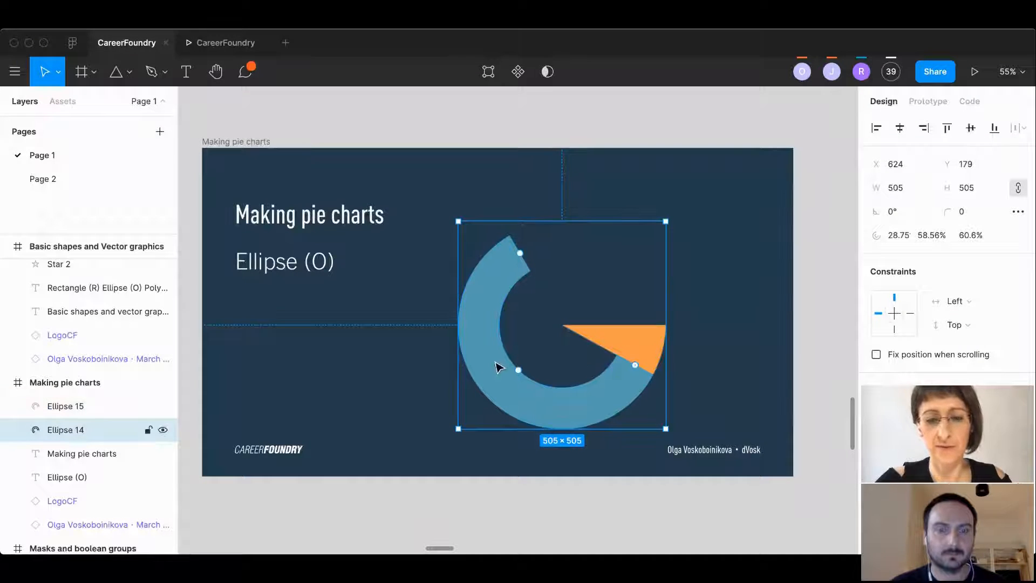
{"action": "left_click_drag", "start_coordinate": [518, 376], "coordinate": [526, 368]}
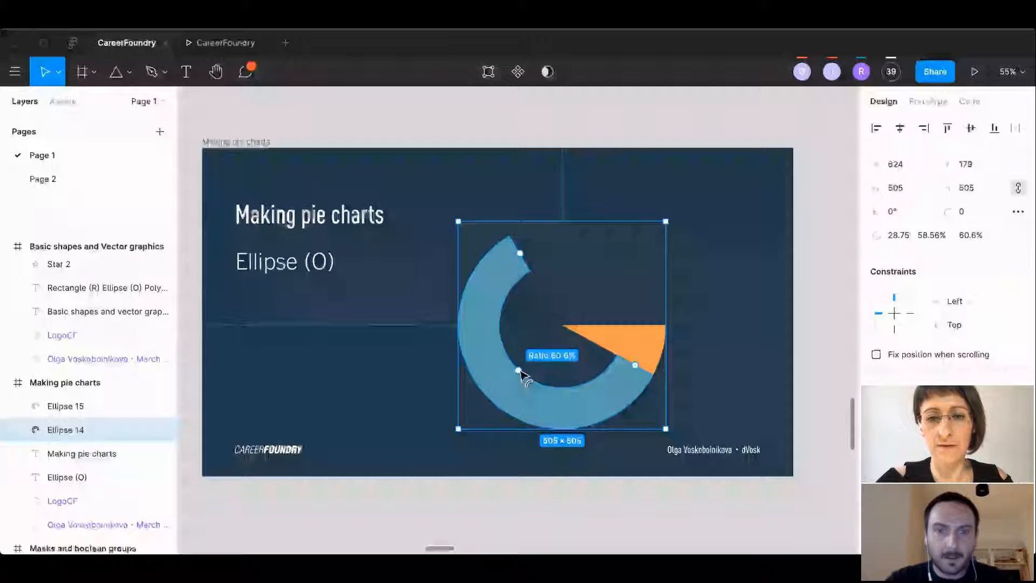
{"action": "left_click_drag", "start_coordinate": [521, 374], "coordinate": [562, 325]}
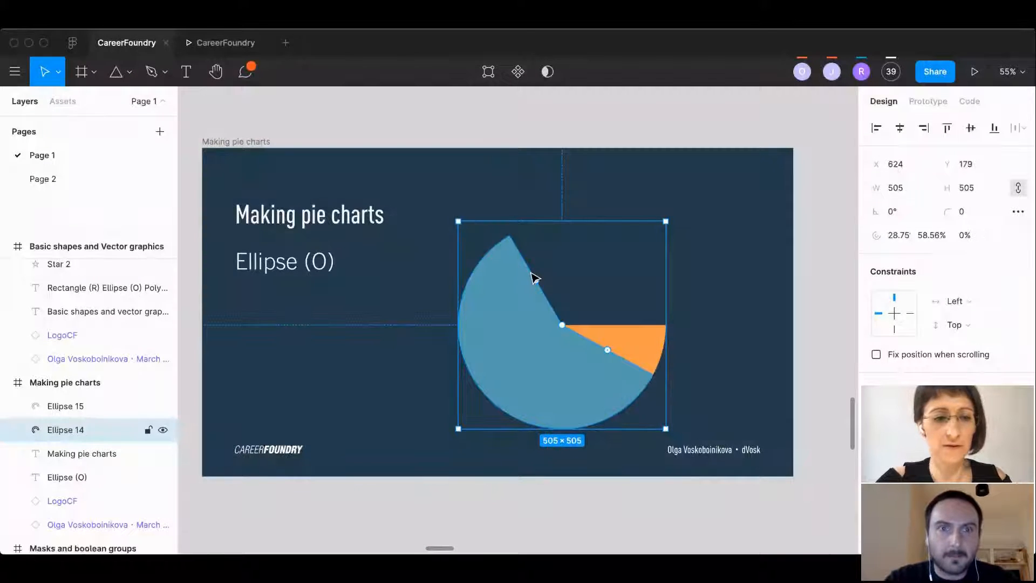
- Reduce the blue slice's sweep to about 36.4% and add a green duplicate of it starting at about 160°
{"action": "left_click_drag", "start_coordinate": [533, 278], "coordinate": [512, 347]}
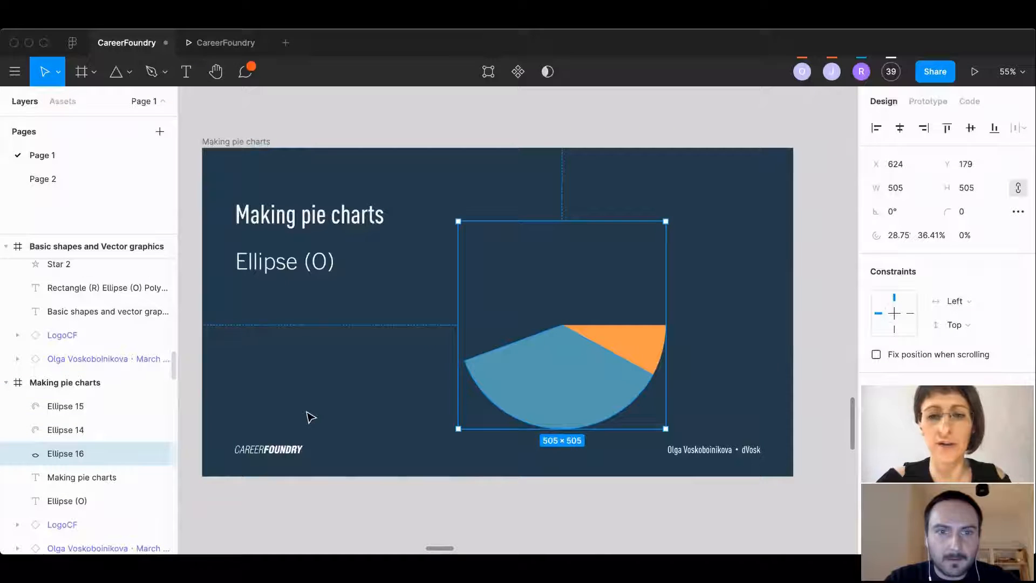
{"action": "left_click_drag", "start_coordinate": [616, 354], "coordinate": [512, 342]}
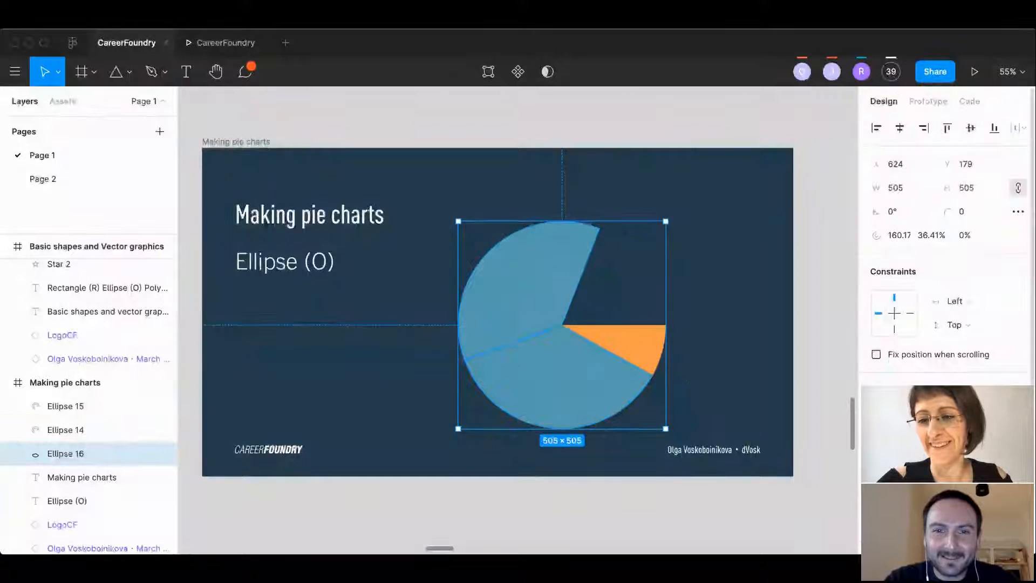
{"action": "left_click", "coordinate": [917, 432]}
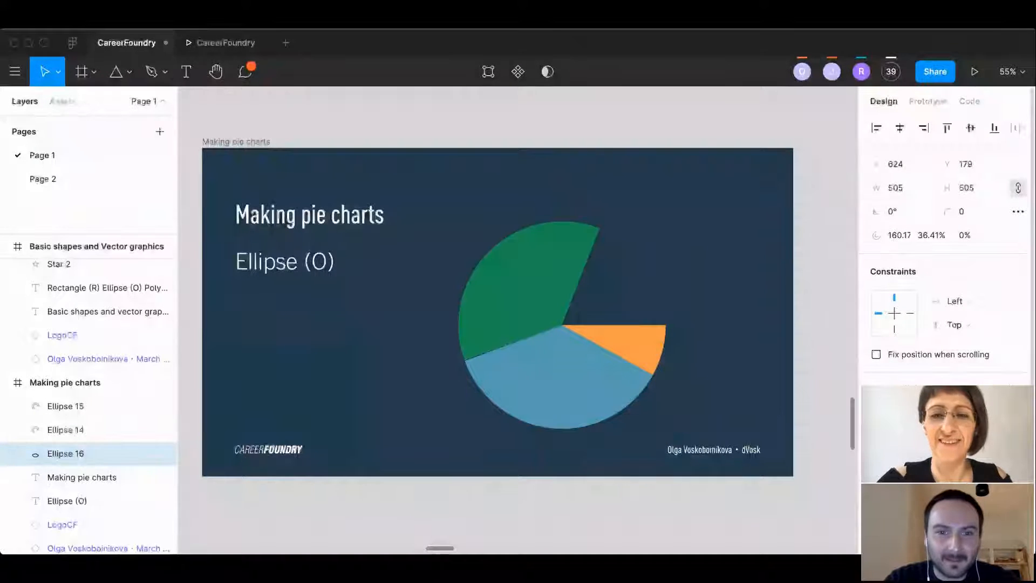
{"action": "left_click", "coordinate": [562, 104]}
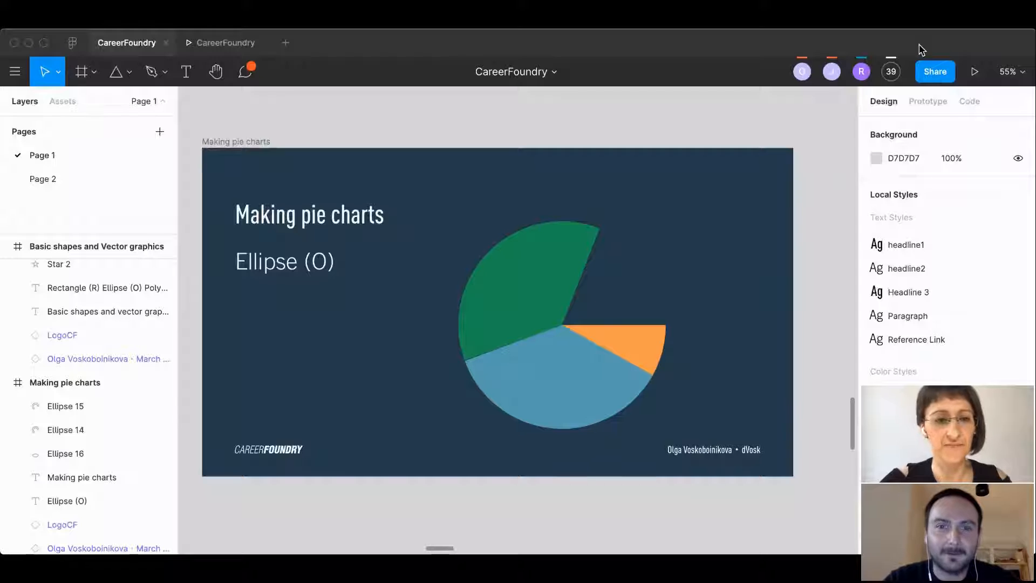
- Examine the pine photo's mask group and its Image and Rectangle layers on the Masks and boolean groups slide
{"action": "scroll", "coordinate": [402, 224], "scroll_direction": "down", "scroll_amount": 5}
{"action": "scroll", "coordinate": [410, 243], "scroll_direction": "right", "scroll_amount": 5}
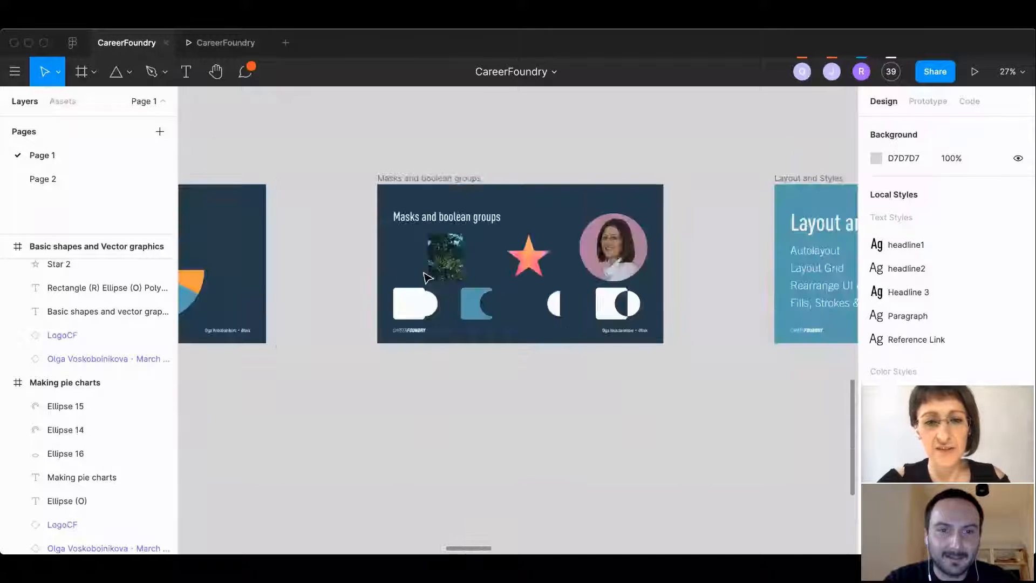
{"action": "scroll", "coordinate": [426, 277], "scroll_direction": "up", "scroll_amount": 5}
{"action": "left_click", "coordinate": [480, 249]}
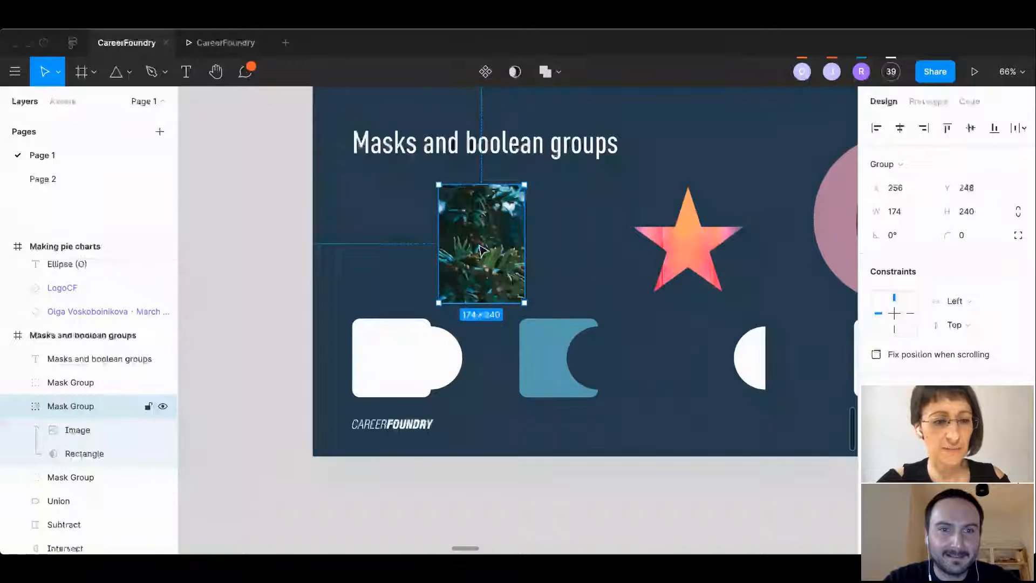
{"action": "scroll", "coordinate": [480, 250], "scroll_direction": "up", "scroll_amount": 4}
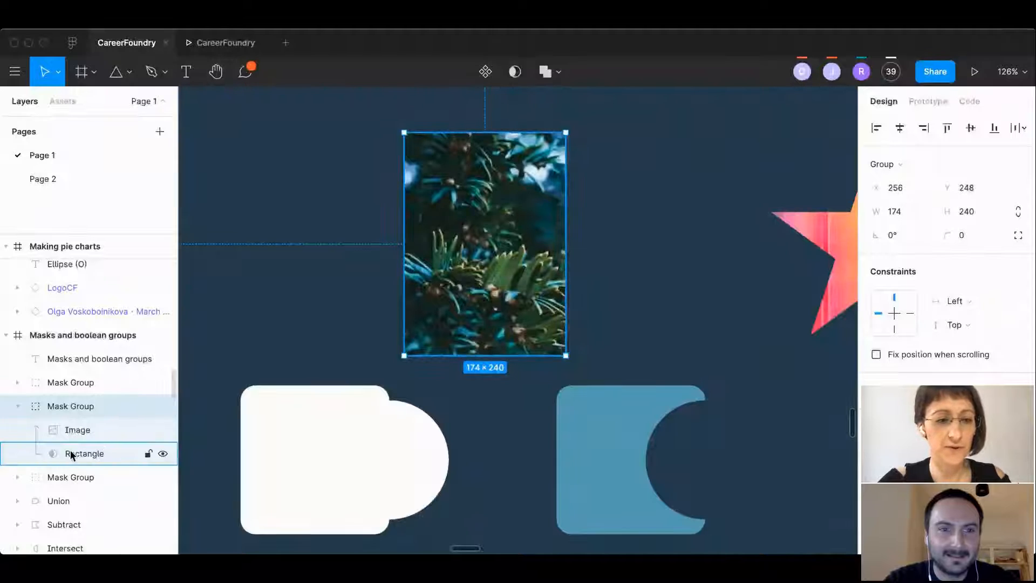
{"action": "mouse_move", "coordinate": [71, 454]}
{"action": "left_mouse_down"}
{"action": "mouse_move", "coordinate": [76, 413]}
{"action": "mouse_move", "coordinate": [71, 462]}
{"action": "left_mouse_up"}
{"action": "left_click", "coordinate": [62, 410]}
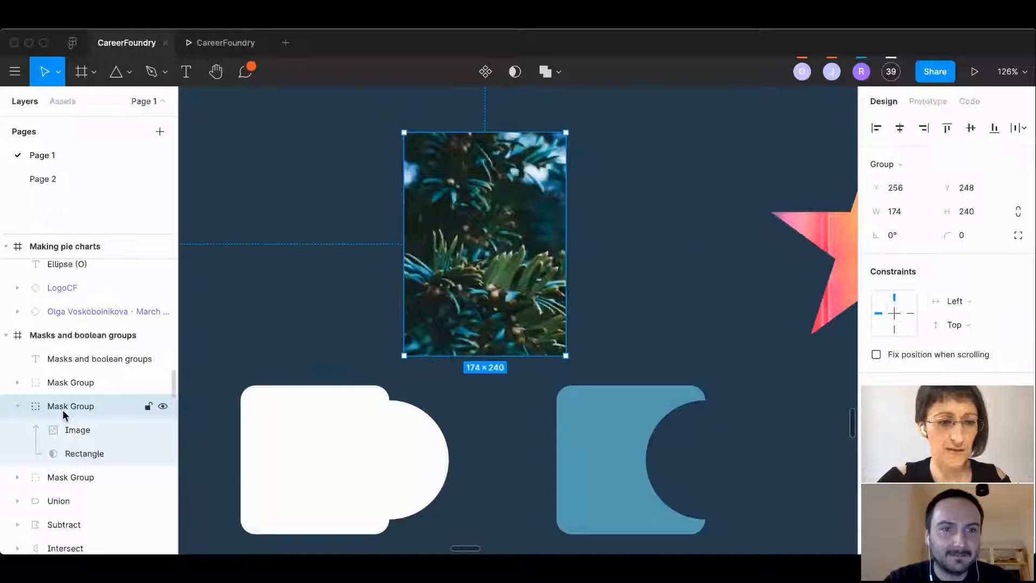
- Turn off the rectangle's mask in the forest image's mask group and ungroup the image and rectangle
{"action": "left_click", "coordinate": [70, 453]}
{"action": "left_click", "coordinate": [547, 74]}
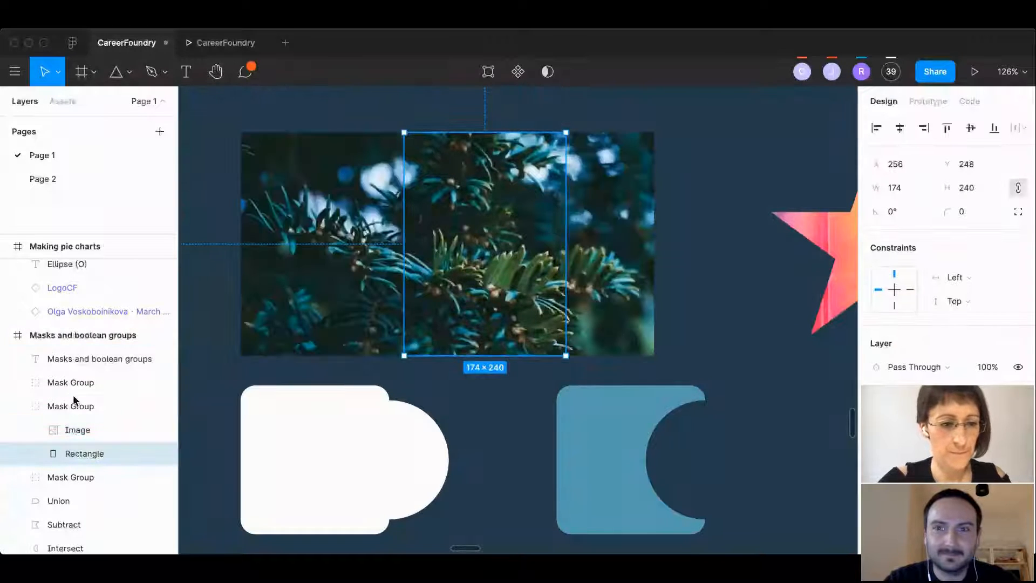
{"action": "left_click", "coordinate": [73, 409]}
{"action": "key", "text": "shift+super+g"}
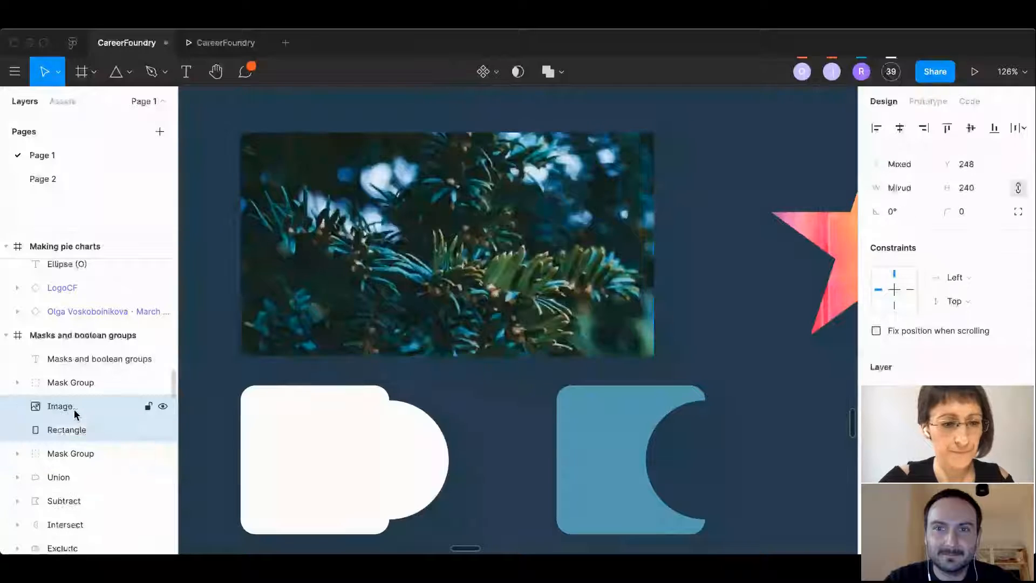
- Try masking with the rectangle stacked above the forest image, and undo the mask
{"action": "left_click", "coordinate": [60, 428]}
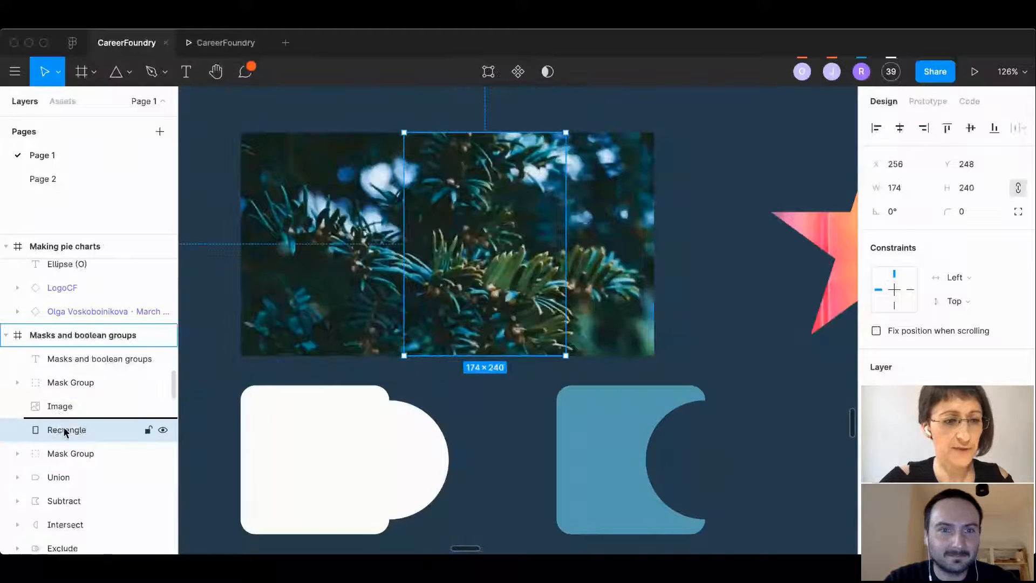
{"action": "left_click_drag", "start_coordinate": [60, 427], "coordinate": [60, 402]}
{"action": "left_click", "coordinate": [55, 429], "text": "shift"}
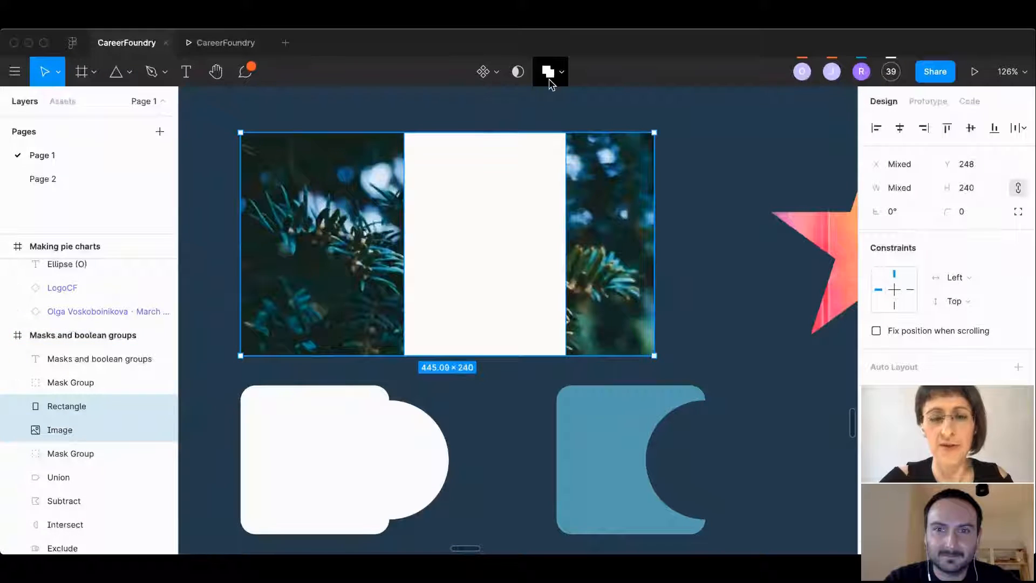
{"action": "left_click", "coordinate": [518, 73]}
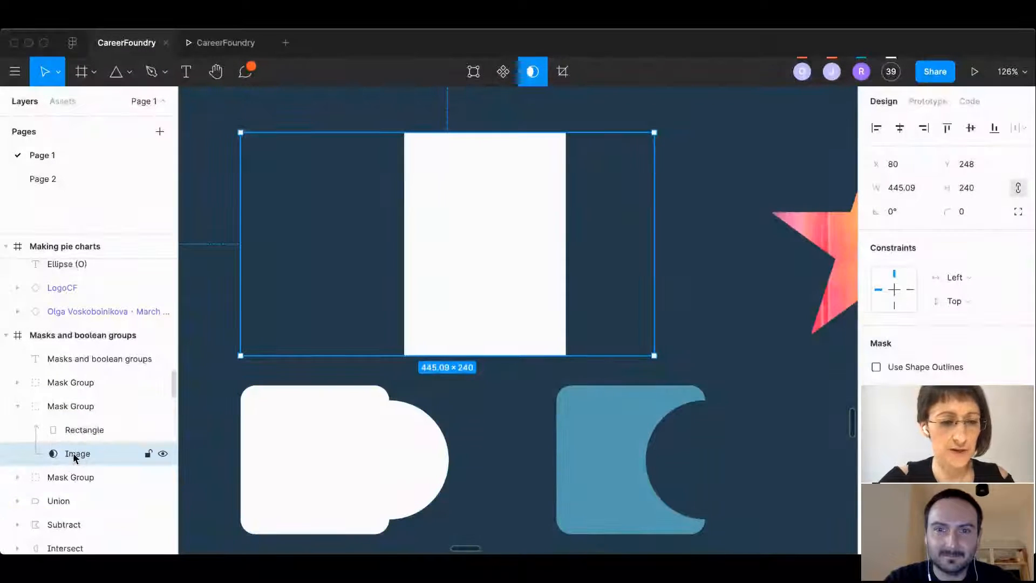
{"action": "key", "text": "super+z"}
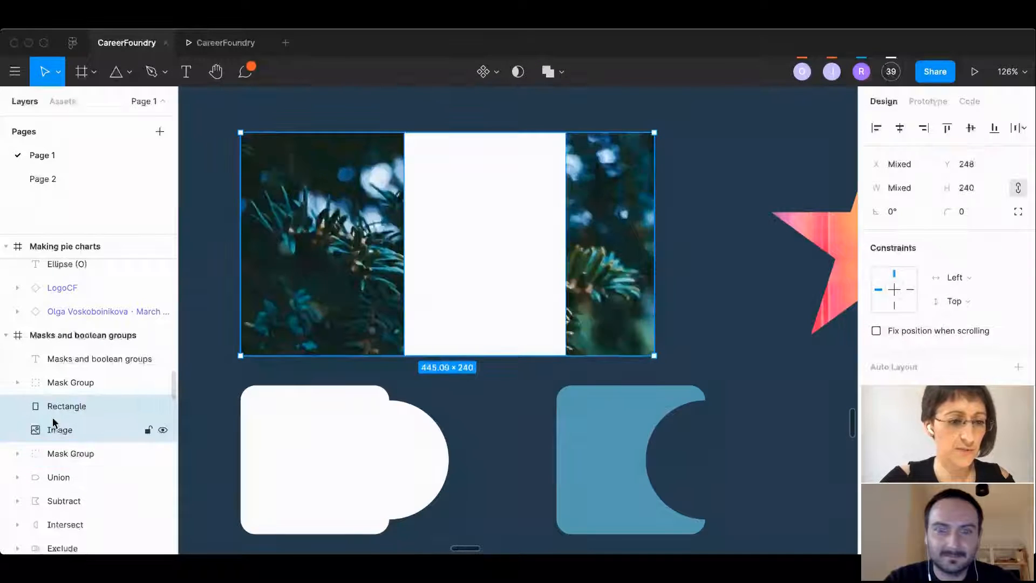
- Move the rectangle back below the forest image in the layer order and mask the image with it
{"action": "left_click", "coordinate": [61, 413]}
{"action": "left_click_drag", "start_coordinate": [60, 415], "coordinate": [65, 433]}
{"action": "left_click", "coordinate": [57, 404], "text": "shift"}
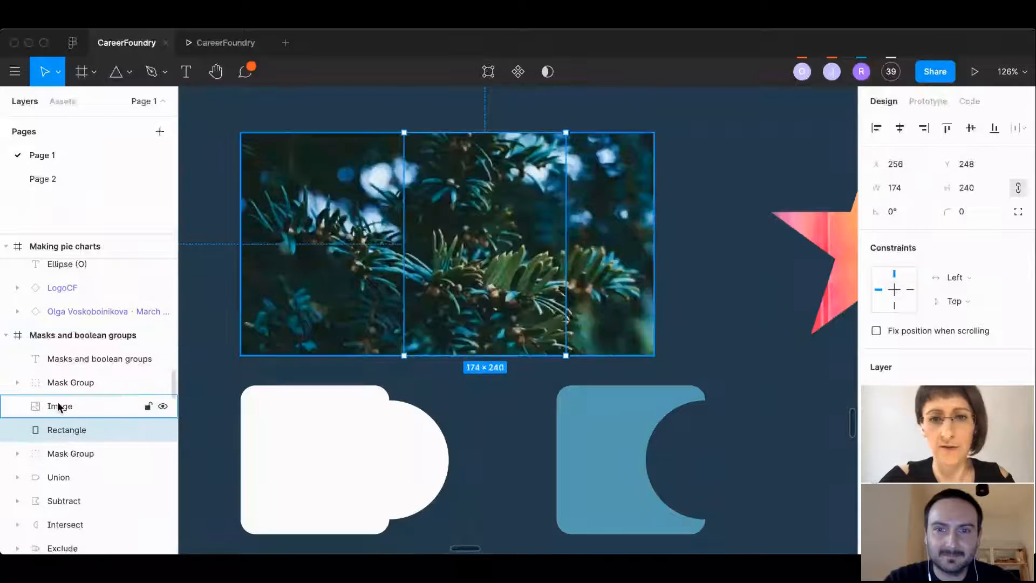
{"action": "left_click", "coordinate": [517, 71]}
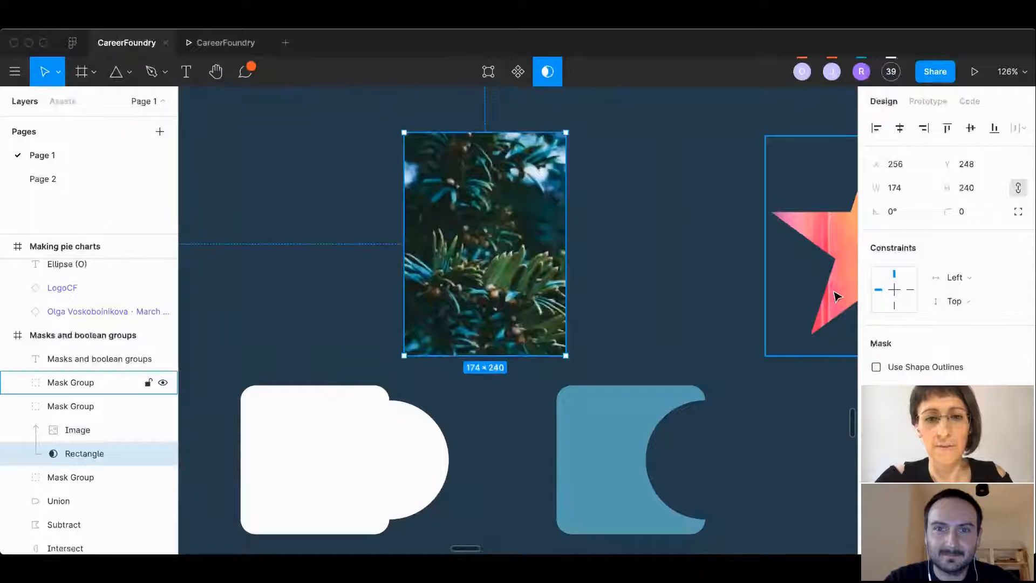
- View the whole Masks and boolean groups frame, and move on to the Autolayout frame
{"action": "scroll", "coordinate": [470, 274], "scroll_direction": "down", "scroll_amount": 5}
{"action": "scroll", "coordinate": [470, 275], "scroll_direction": "down", "scroll_amount": 2}
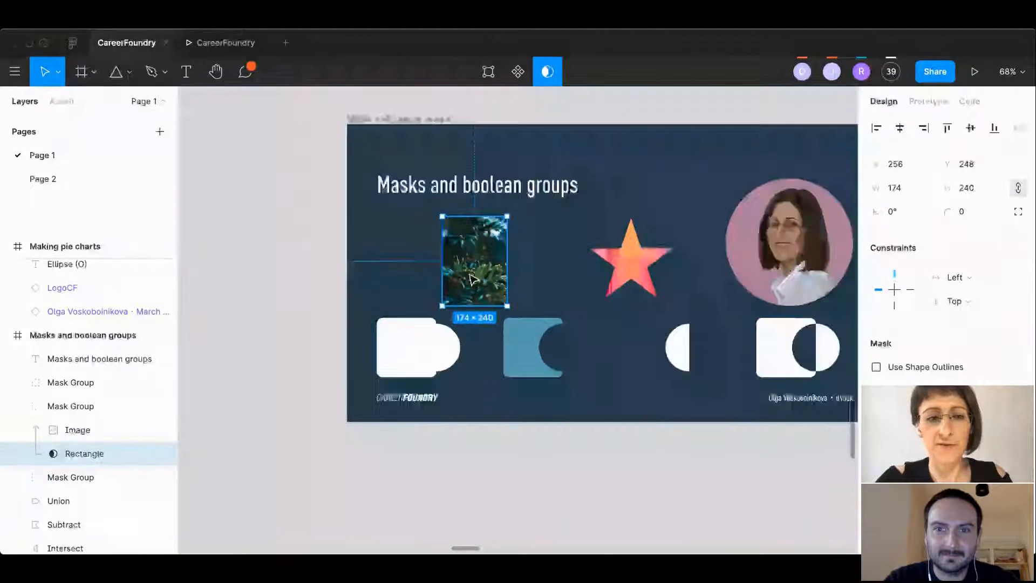
{"action": "scroll", "coordinate": [470, 274], "scroll_direction": "right", "scroll_amount": 2}
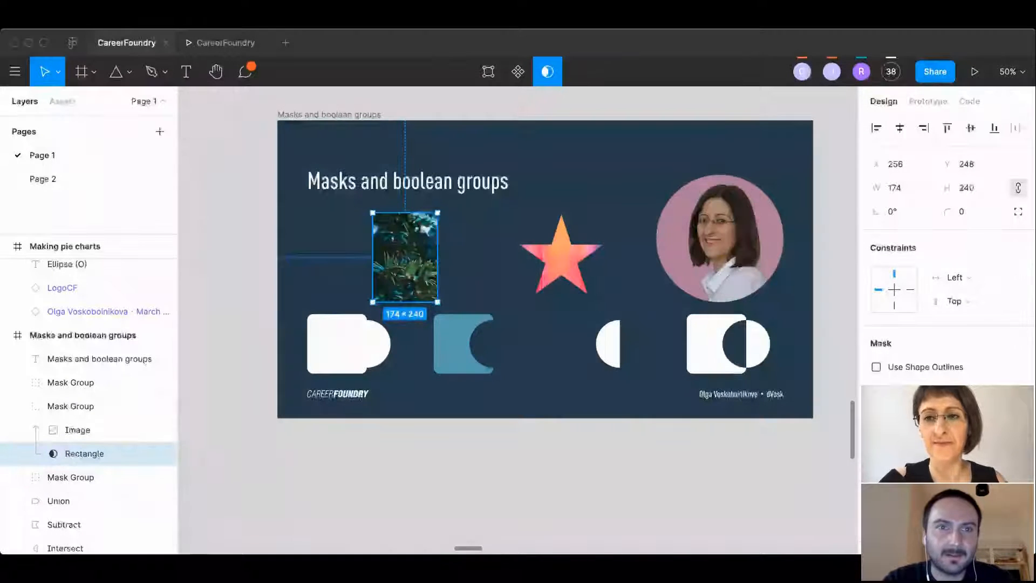
{"action": "scroll", "coordinate": [559, 321], "scroll_direction": "down", "scroll_amount": 5}
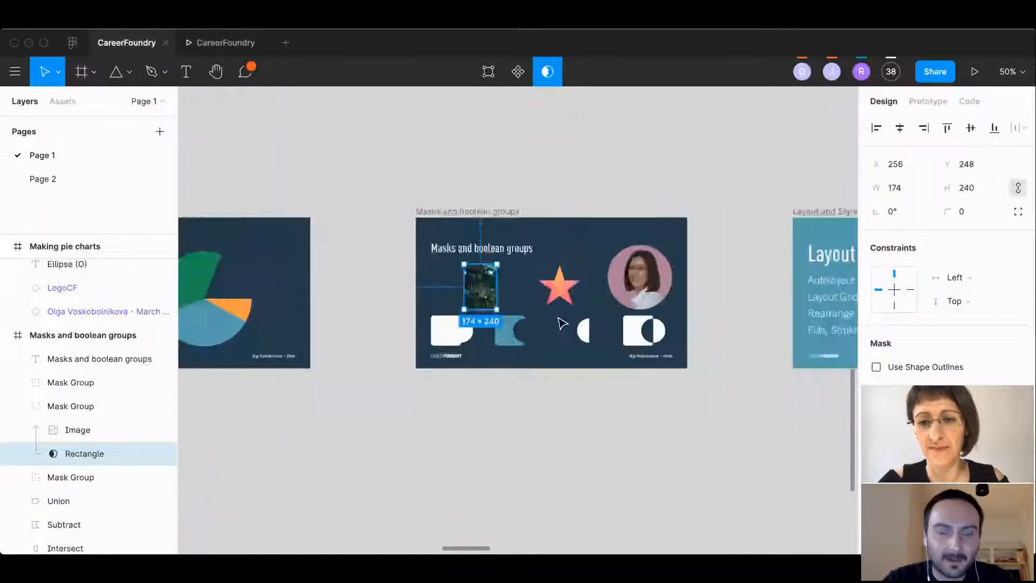
{"action": "scroll", "coordinate": [561, 322], "scroll_direction": "right", "scroll_amount": 10}
{"action": "scroll", "coordinate": [561, 323], "scroll_direction": "right", "scroll_amount": 3}
{"action": "scroll", "coordinate": [561, 323], "scroll_direction": "up", "scroll_amount": 5}
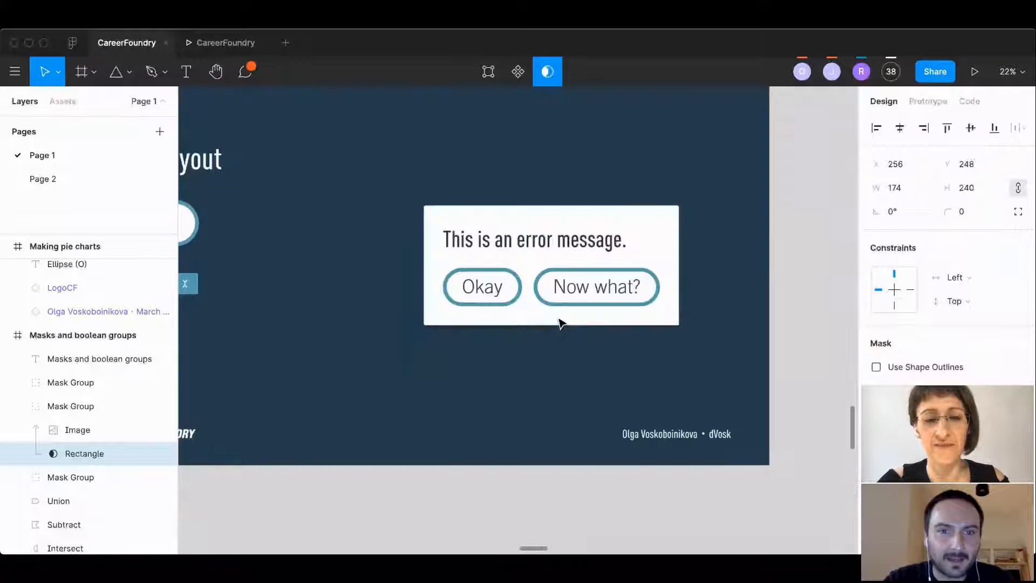
{"action": "scroll", "coordinate": [560, 322], "scroll_direction": "down", "scroll_amount": 2}
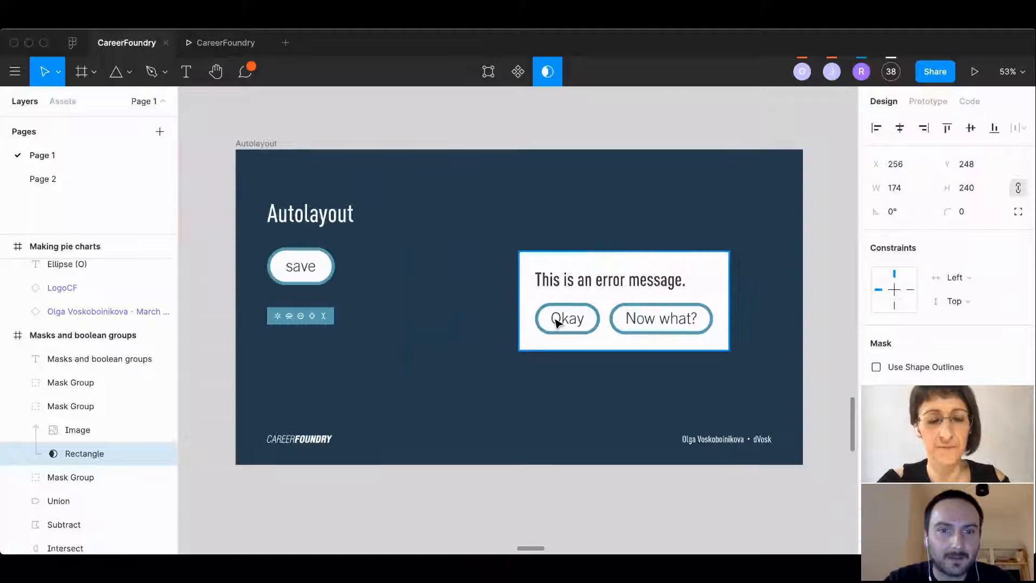
- Remove auto layout from the save button in the Autolayout frame and apply it again
{"action": "left_click", "coordinate": [296, 266]}
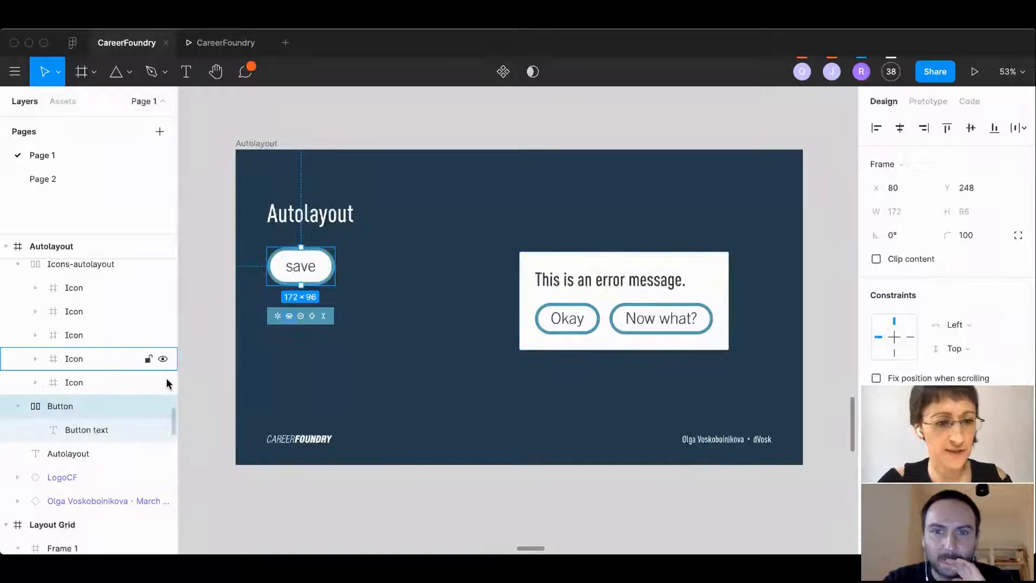
{"action": "scroll", "coordinate": [69, 404], "scroll_direction": "up", "scroll_amount": 2}
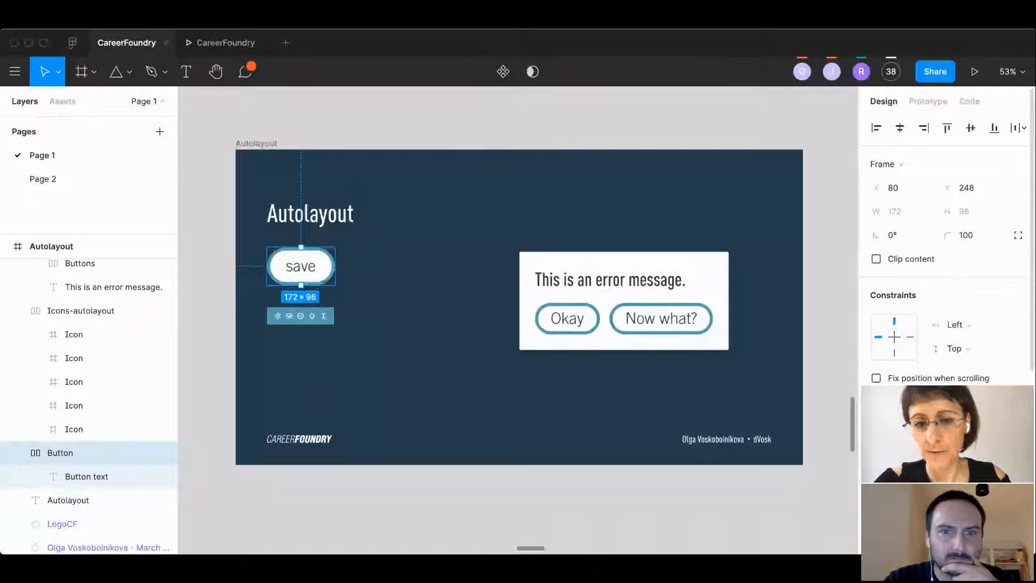
{"action": "left_click", "coordinate": [1018, 414]}
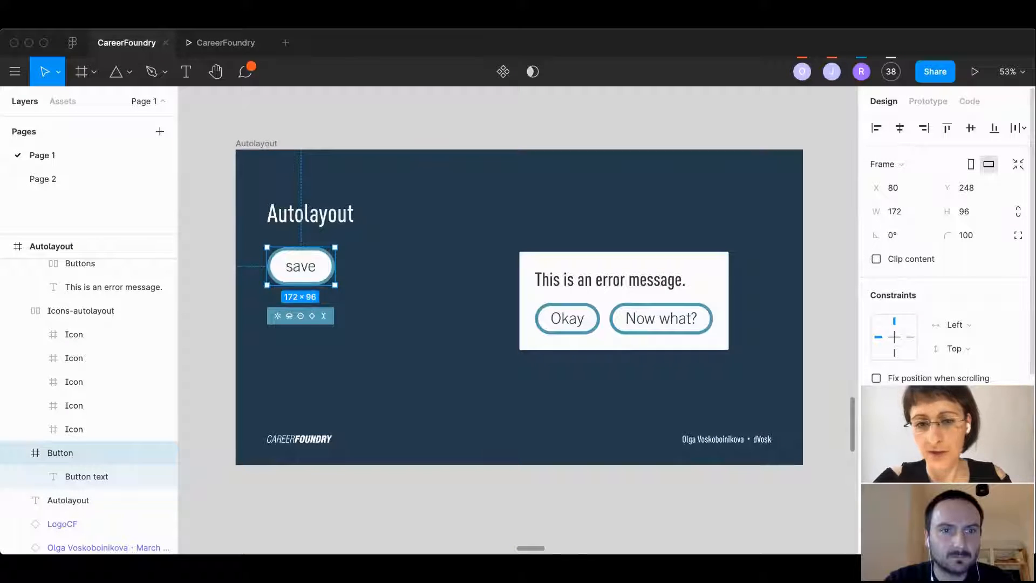
{"action": "key", "text": "shift+a"}
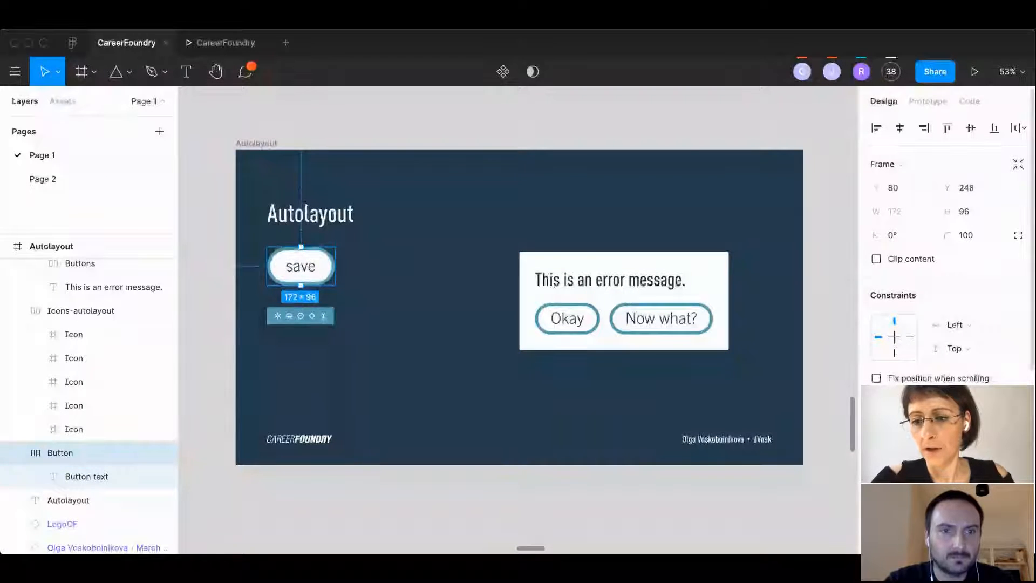
- Set the save button's auto layout direction to Vertical
{"action": "scroll", "coordinate": [999, 366], "scroll_direction": "down", "scroll_amount": 3}
{"action": "left_click", "coordinate": [902, 365]}
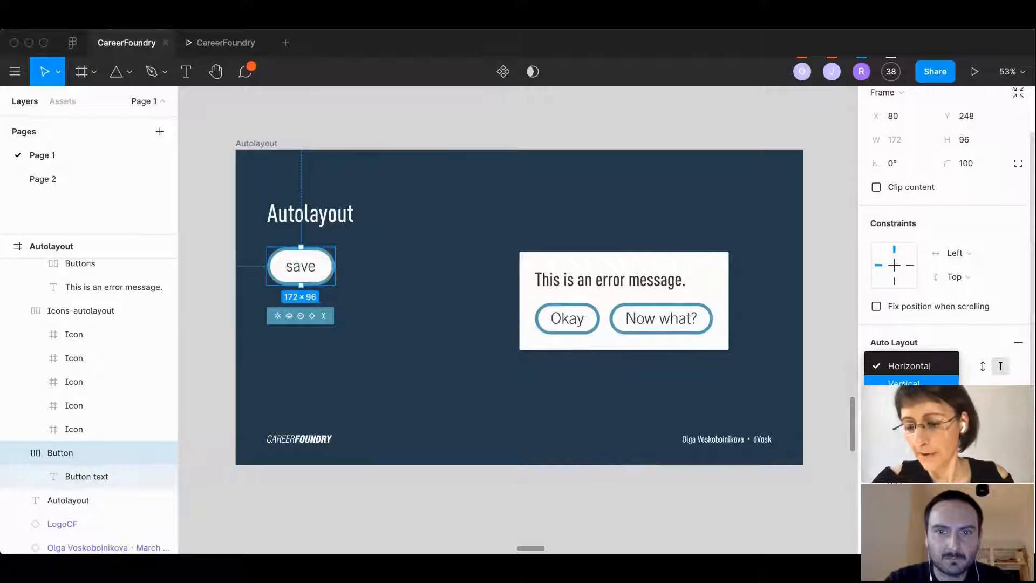
{"action": "left_click", "coordinate": [904, 383]}
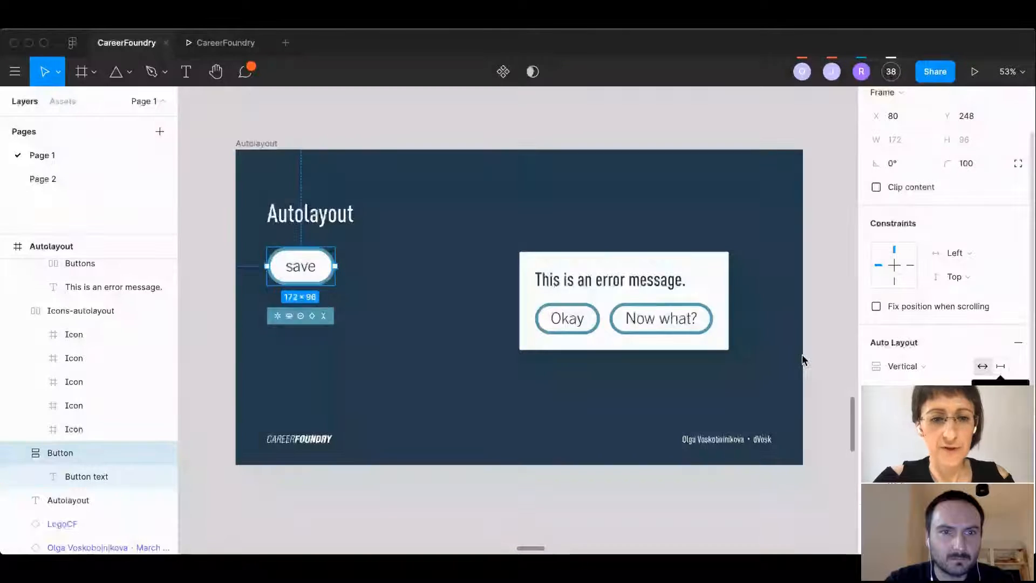
- Switch the Icons-autolayout bar's direction to Vertical and back to Horizontal
{"action": "left_click", "coordinate": [291, 316]}
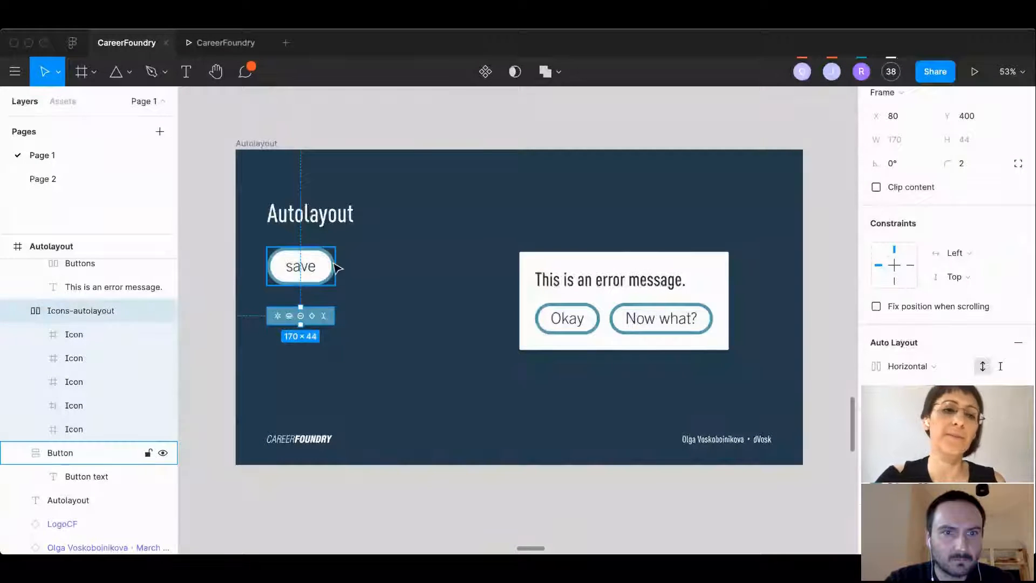
{"action": "scroll", "coordinate": [98, 296], "scroll_direction": "up", "scroll_amount": 1}
{"action": "scroll", "coordinate": [100, 296], "scroll_direction": "up", "scroll_amount": 1}
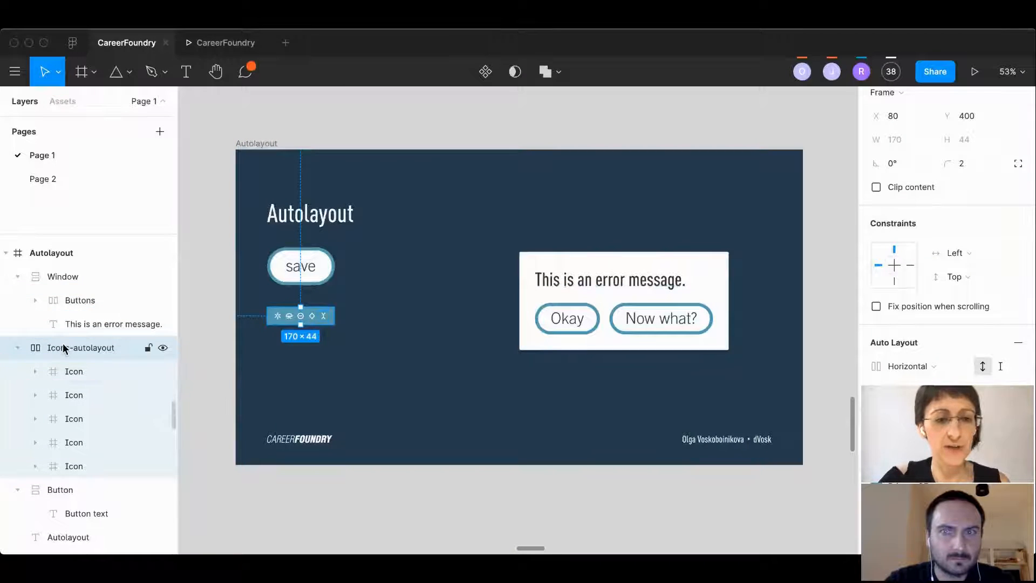
{"action": "scroll", "coordinate": [320, 318], "scroll_direction": "up", "scroll_amount": 5}
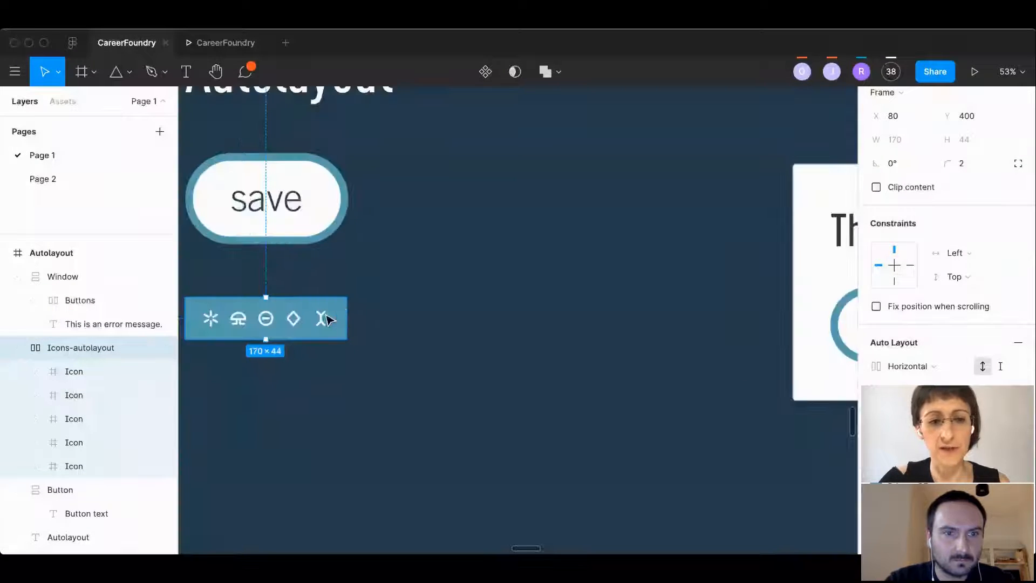
{"action": "scroll", "coordinate": [323, 313], "scroll_direction": "left", "scroll_amount": 3}
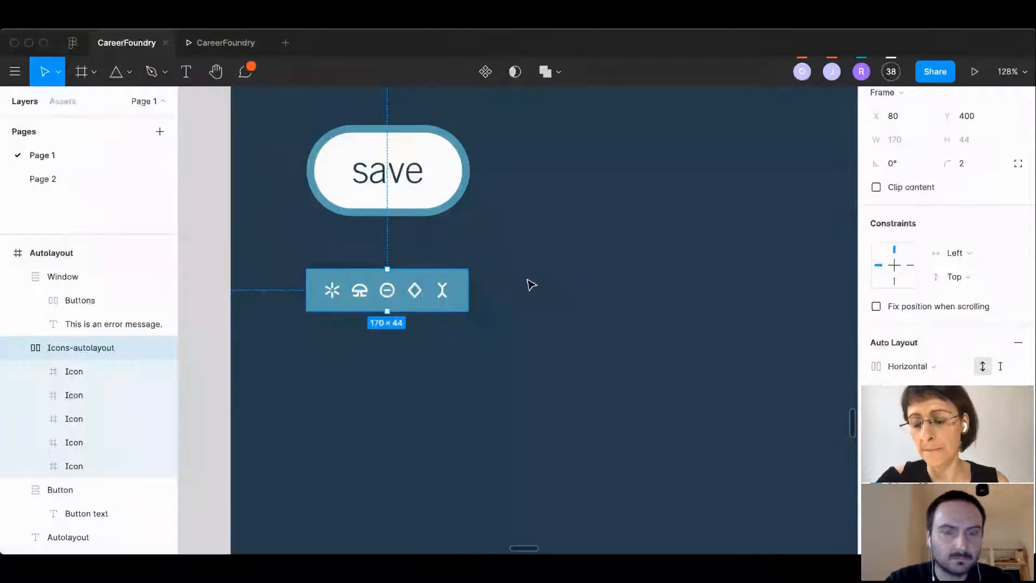
{"action": "left_click", "coordinate": [914, 365]}
{"action": "left_click", "coordinate": [900, 379]}
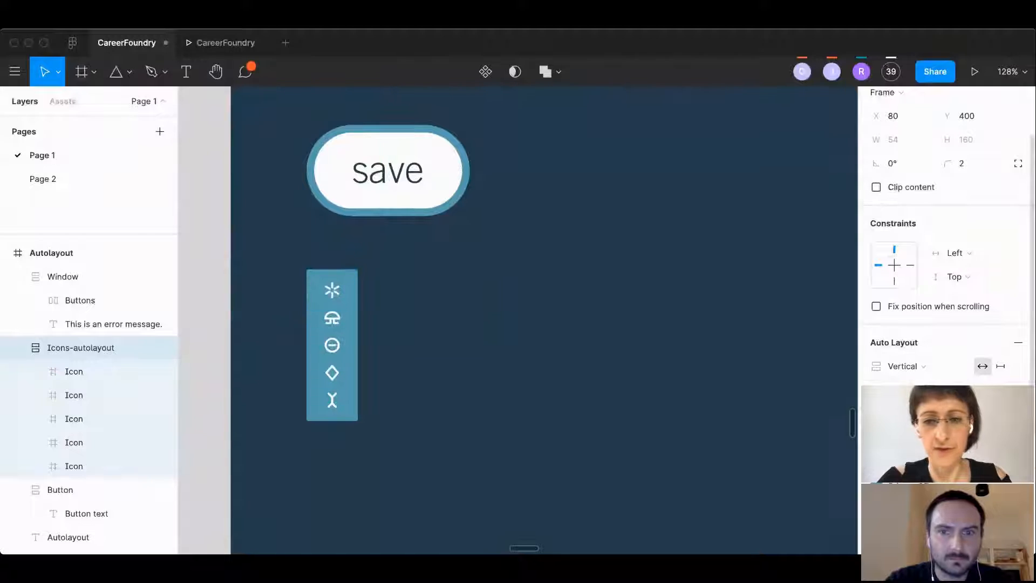
{"action": "left_click", "coordinate": [900, 366]}
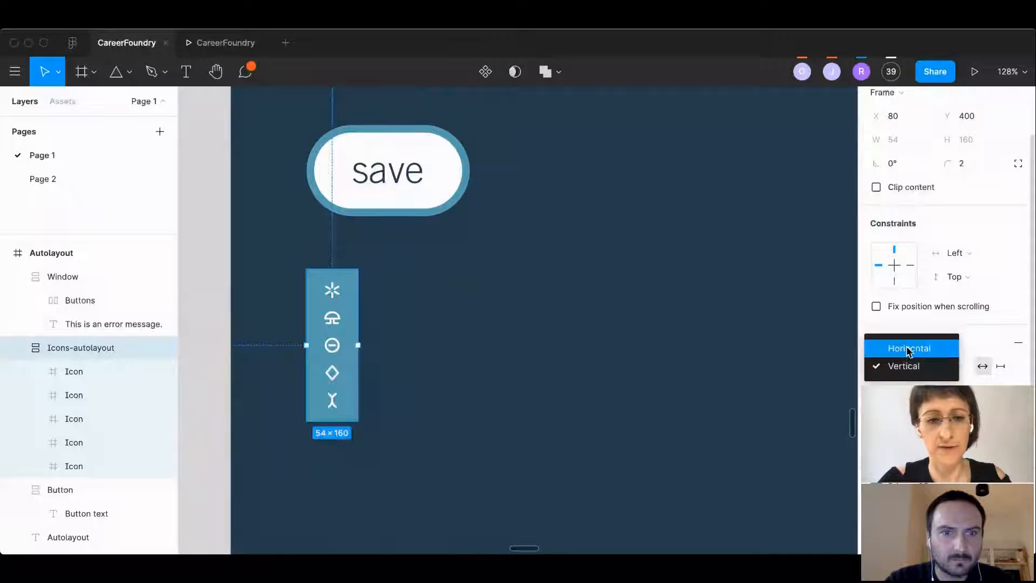
{"action": "left_click", "coordinate": [908, 349]}
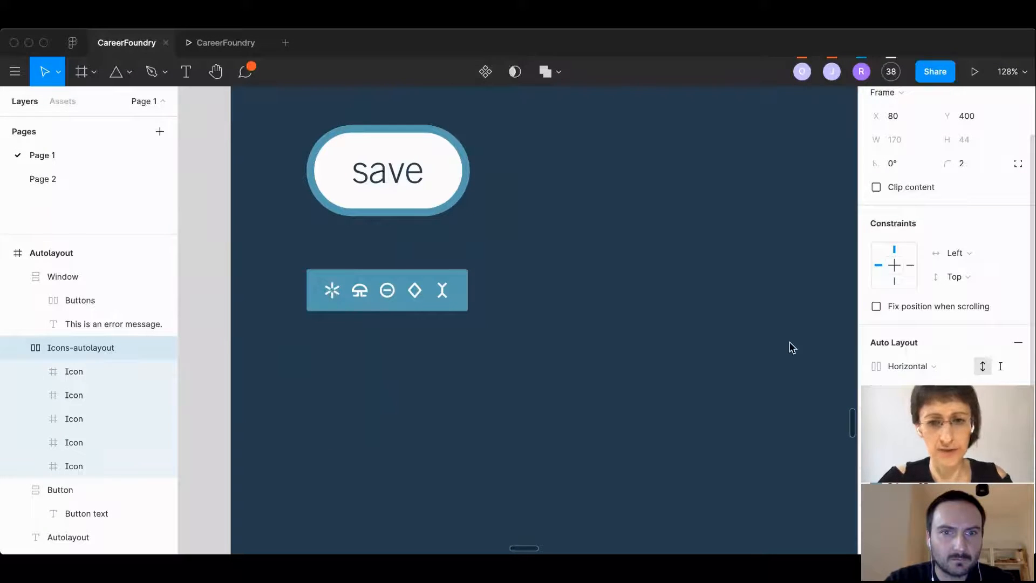
- Inspect the error message window's nested auto layout frames, from the Buttons frame down to the Okay label
{"action": "scroll", "coordinate": [735, 312], "scroll_direction": "down", "scroll_amount": 3}
{"action": "scroll", "coordinate": [734, 313], "scroll_direction": "down", "scroll_amount": 5}
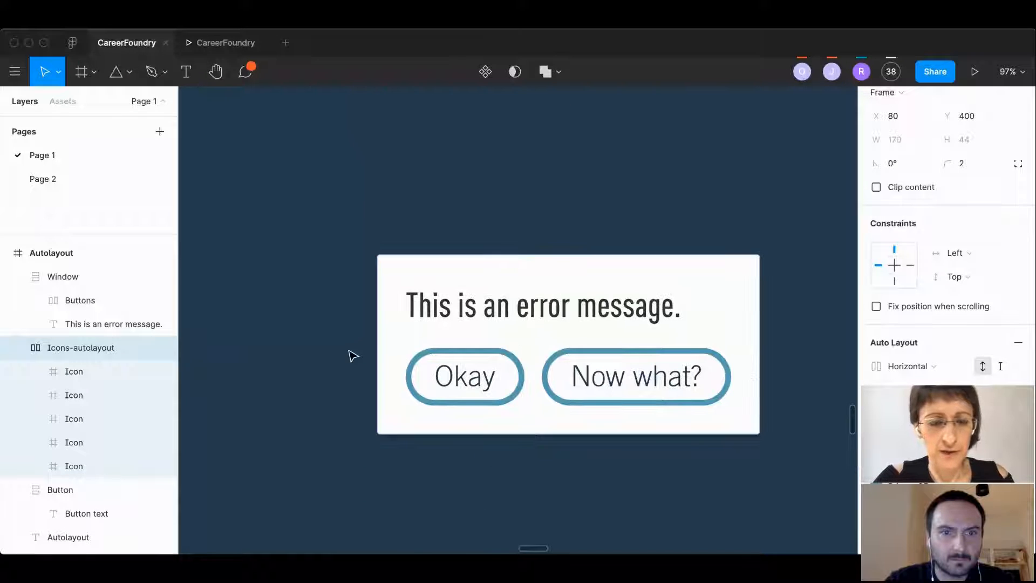
{"action": "left_click", "coordinate": [440, 324]}
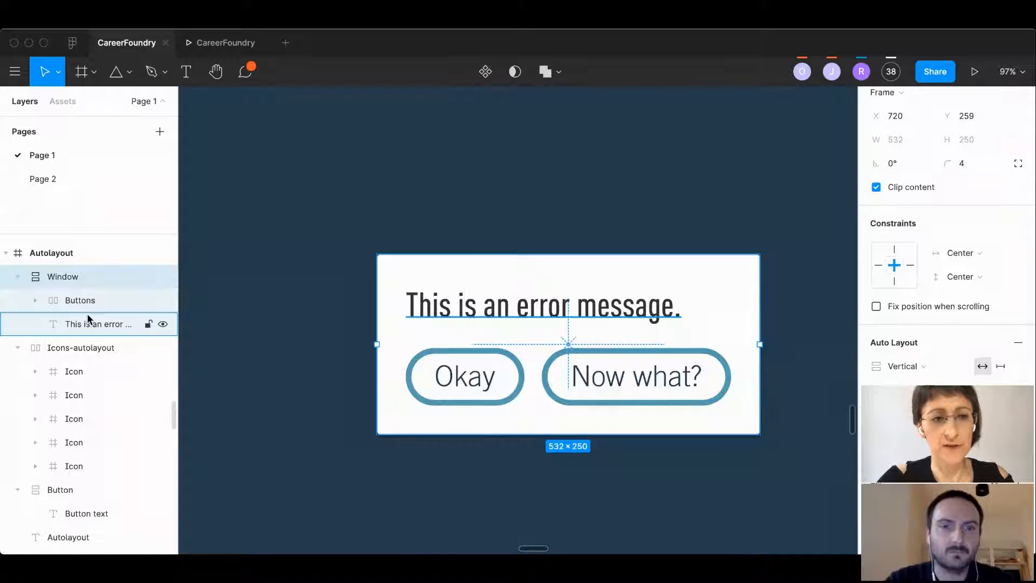
{"action": "left_click", "coordinate": [18, 301]}
{"action": "left_click", "coordinate": [35, 299]}
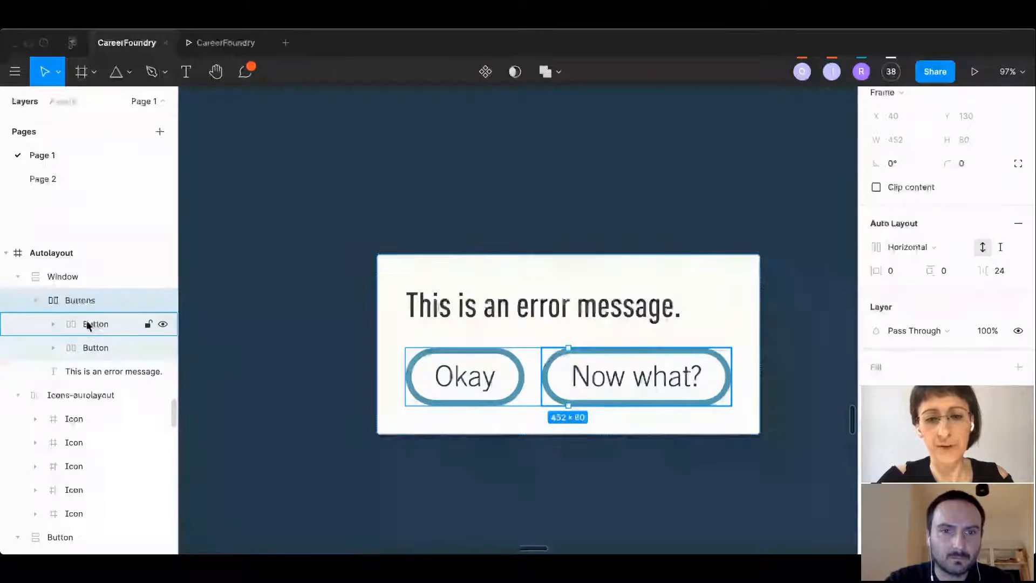
{"action": "left_click", "coordinate": [90, 349]}
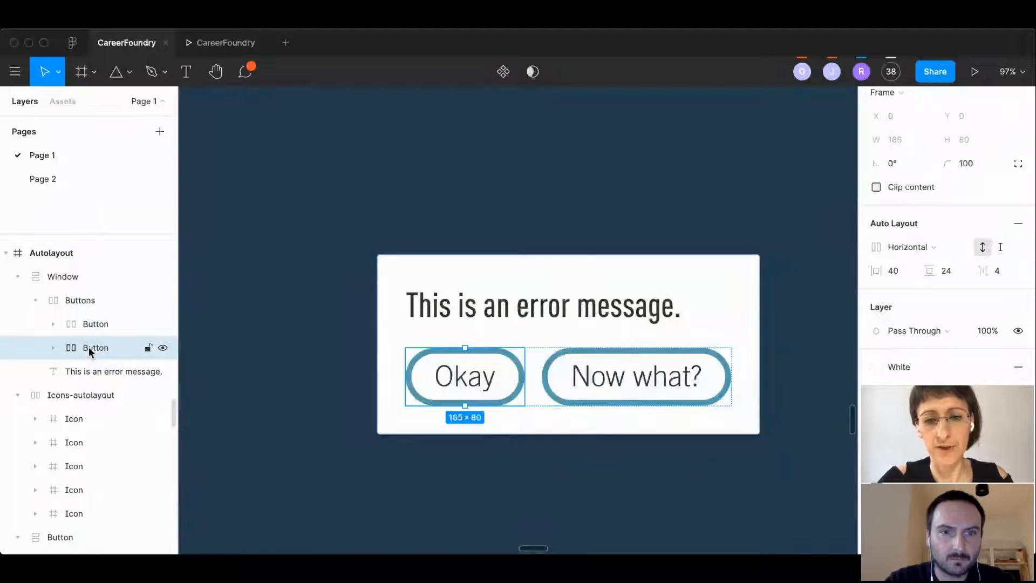
{"action": "double_click", "coordinate": [462, 374]}
{"action": "double_click", "coordinate": [461, 372]}
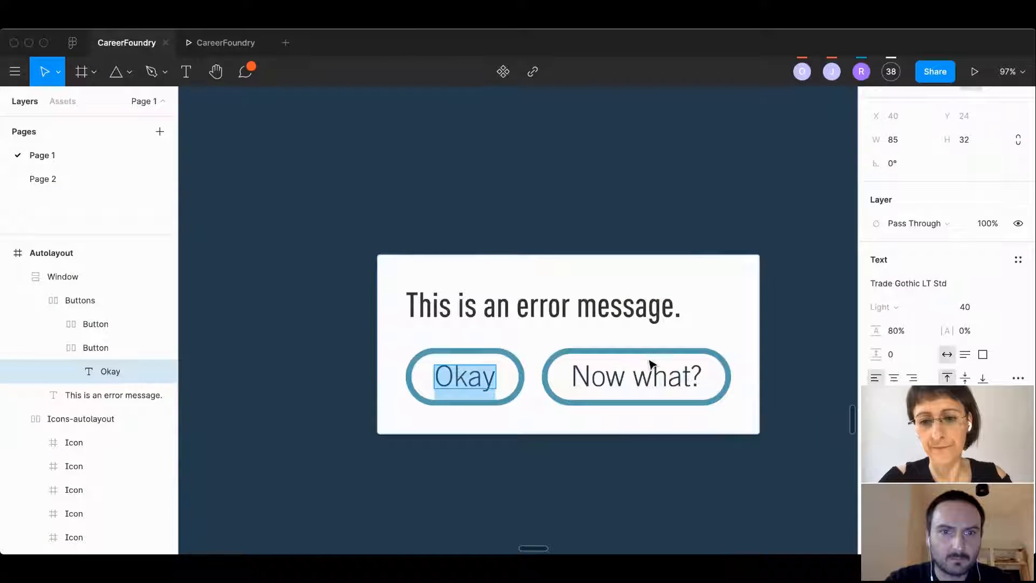
- Change the error window's second button label to "Now what I don't have space!?"
{"action": "left_click", "coordinate": [614, 373]}
{"action": "double_click", "coordinate": [614, 374]}
{"action": "key", "text": "Right"}
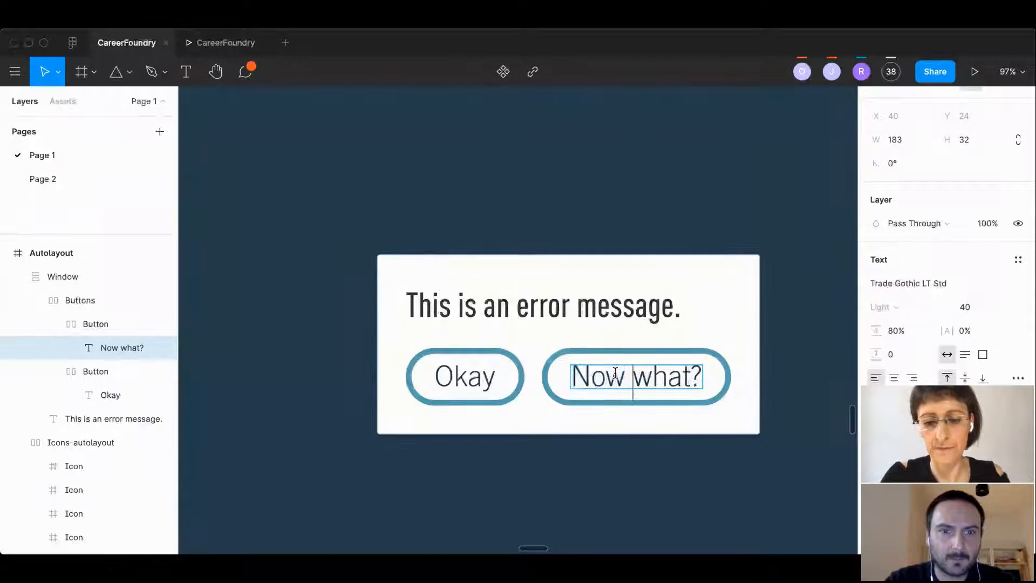
{"action": "type", "text": "I don't "}
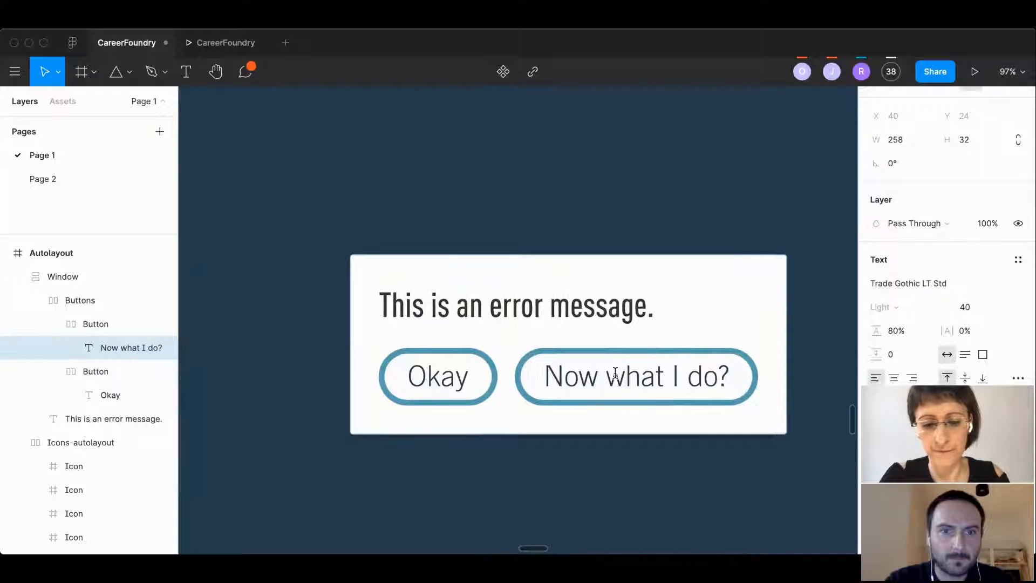
{"action": "type", "text": "have space"}
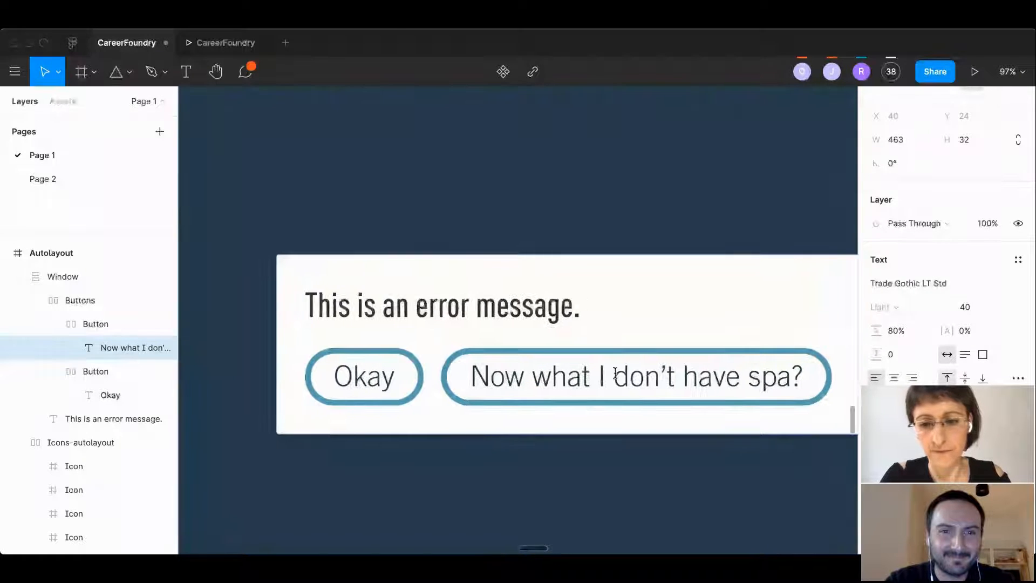
{"action": "type", "text": "!"}
{"action": "key", "text": "shift+Right"}
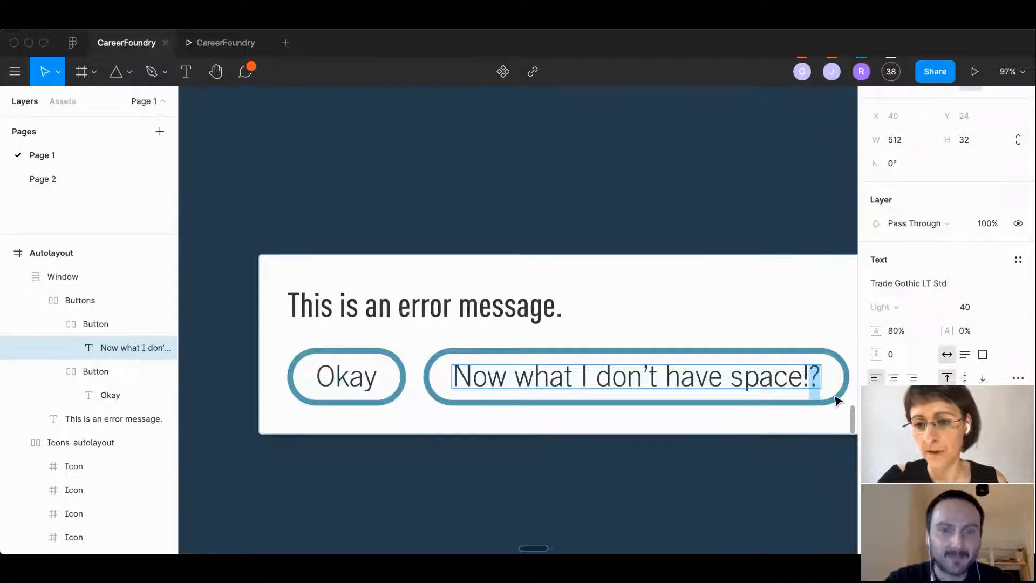
{"action": "left_click", "coordinate": [819, 378]}
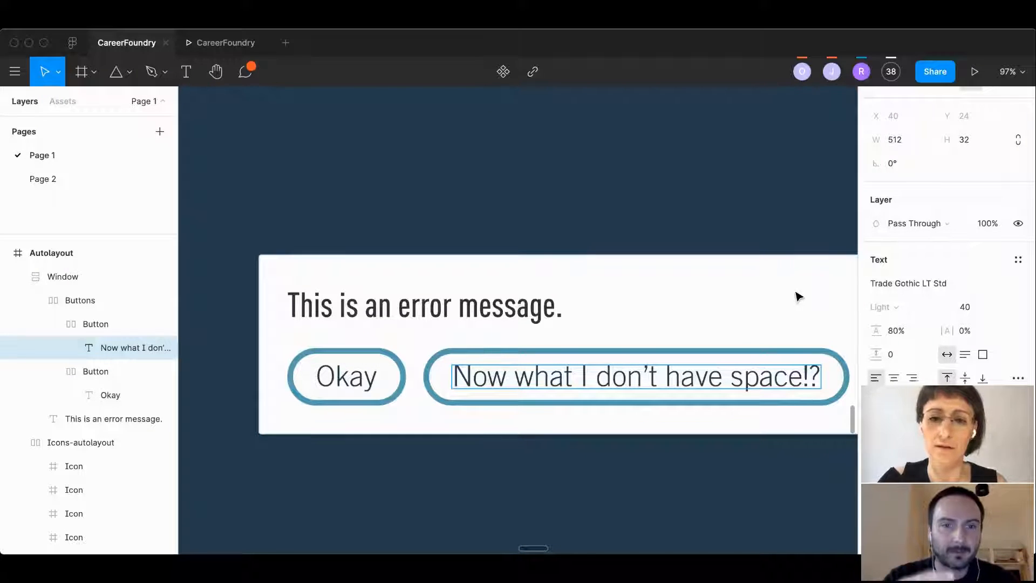
{"action": "scroll", "coordinate": [539, 251], "scroll_direction": "down", "scroll_amount": 3}
{"action": "key", "text": "Escape"}
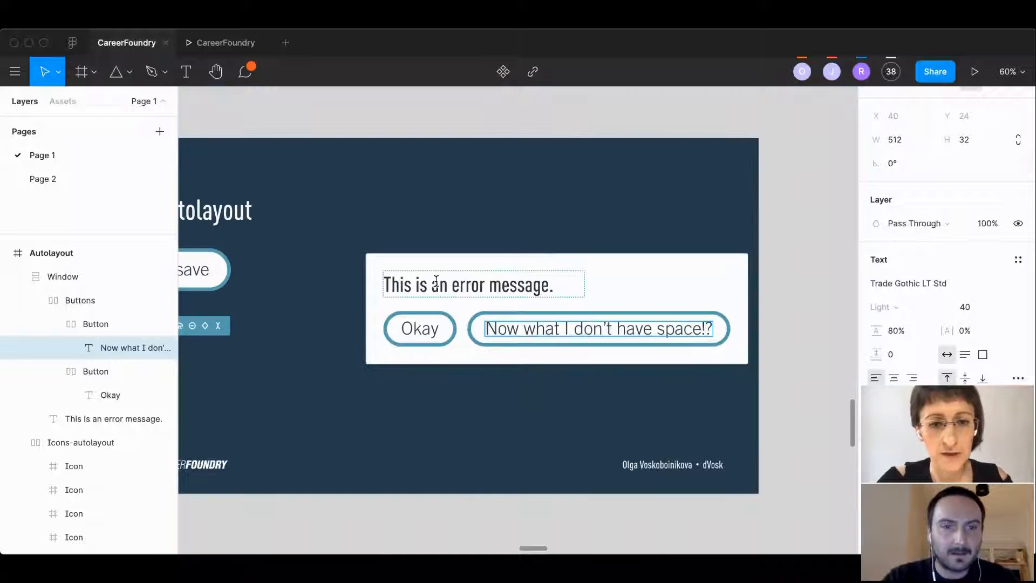
- Draw a square frame about 71 × 71 above the error message window and fill it with coral red
{"action": "left_click", "coordinate": [458, 291]}
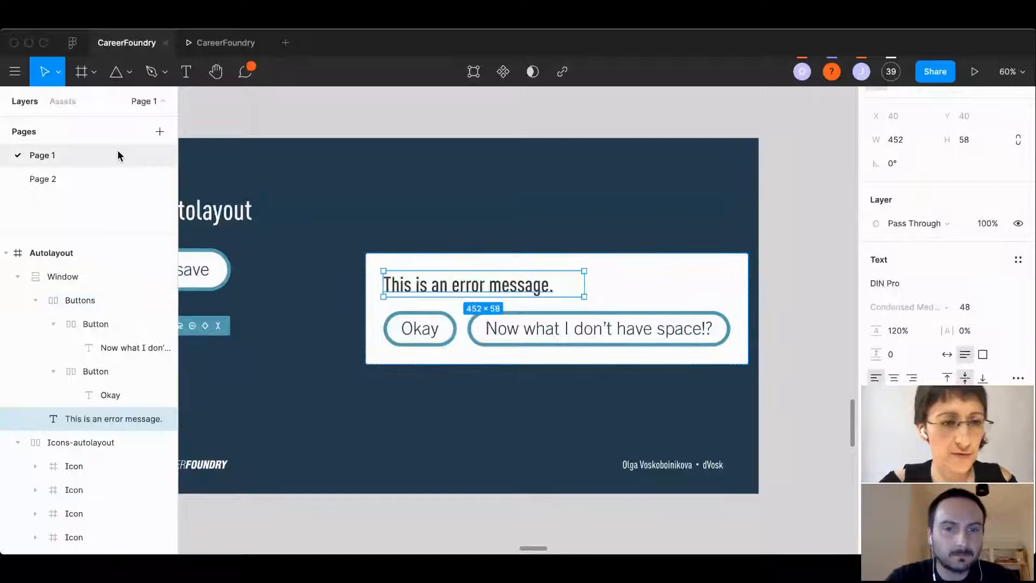
{"action": "left_click", "coordinate": [130, 73]}
{"action": "left_click", "coordinate": [93, 73]}
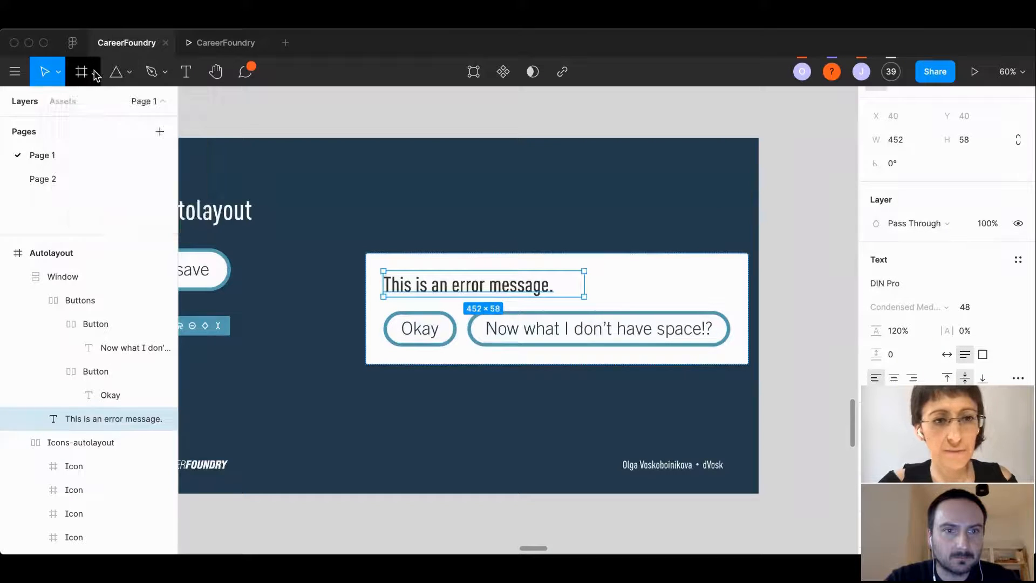
{"action": "left_click", "coordinate": [94, 73]}
{"action": "left_click", "coordinate": [91, 80]}
{"action": "key", "text": "f"}
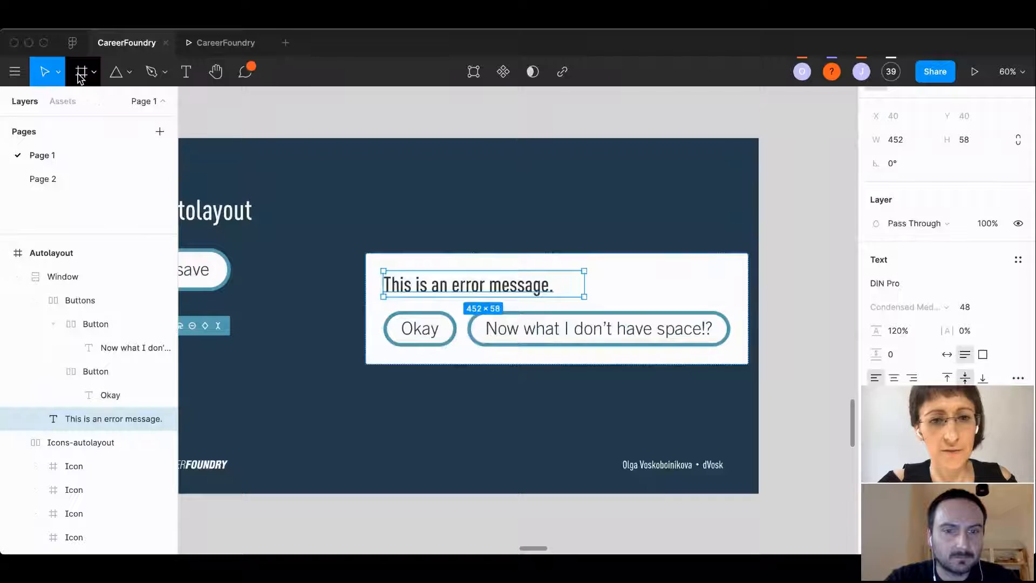
{"action": "mouse_move", "coordinate": [378, 190]}
{"action": "left_mouse_down"}
{"action": "mouse_move", "coordinate": [430, 241]}
{"action": "mouse_move", "coordinate": [410, 221]}
{"action": "left_mouse_up"}
{"action": "scroll", "coordinate": [944, 237], "scroll_direction": "down", "scroll_amount": 3}
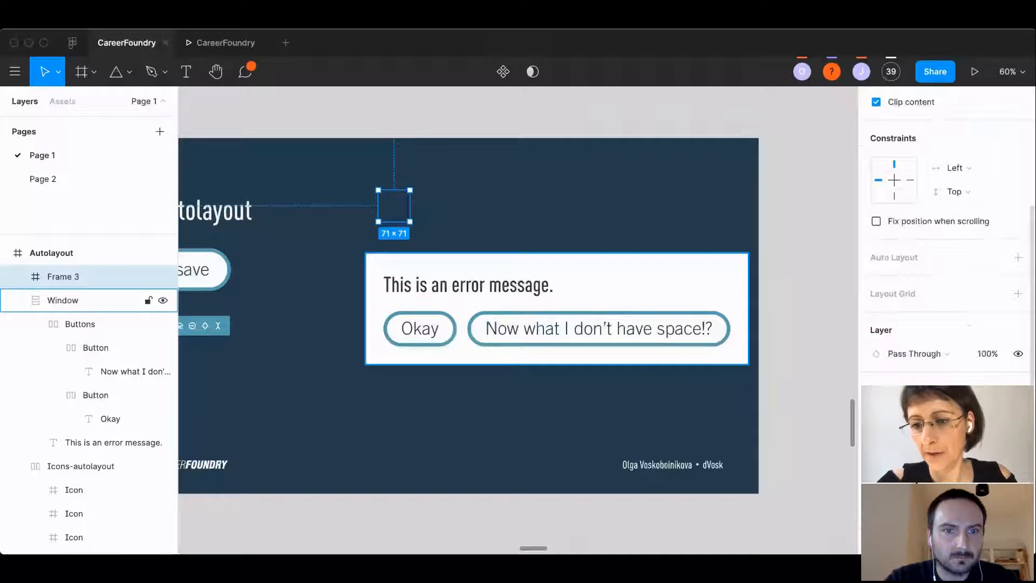
{"action": "left_click", "coordinate": [1017, 389]}
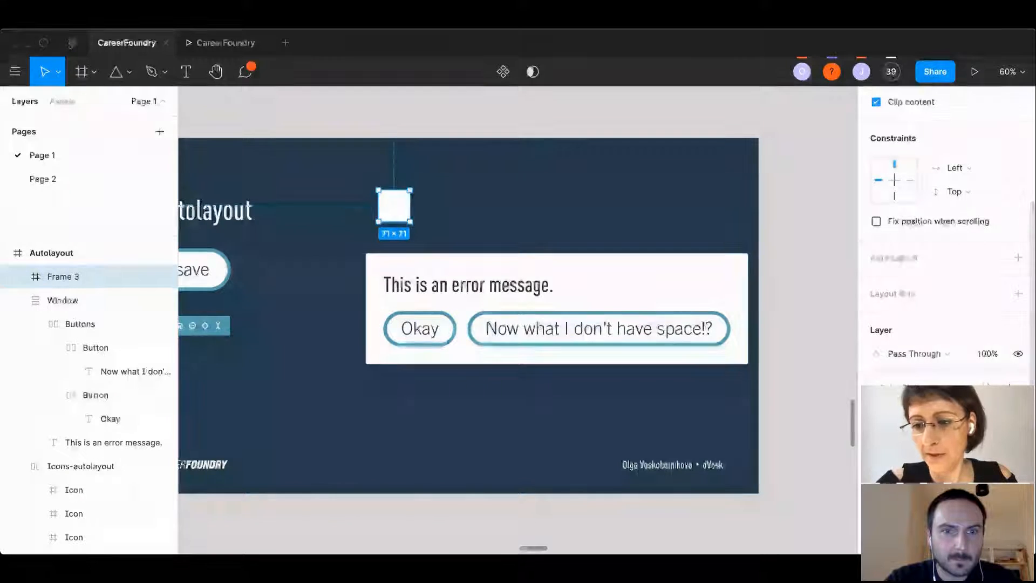
{"action": "left_click", "coordinate": [884, 489]}
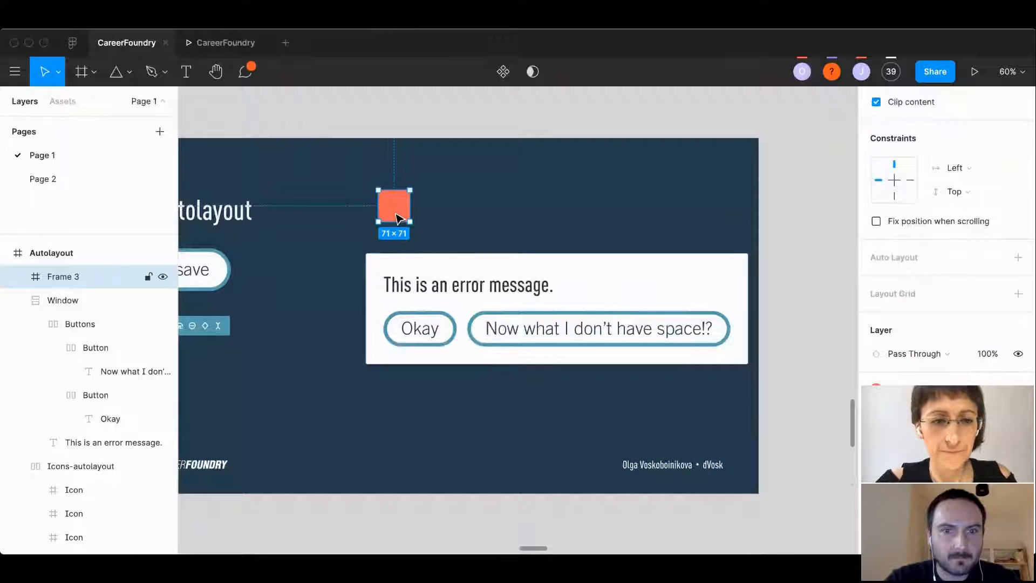
- Add a white frame about 681 × 71 beside the coral square, plus a duplicate reduced to a coral strip 4 high along its bottom, layered on top
{"action": "left_click_drag", "start_coordinate": [392, 206], "coordinate": [712, 208]}
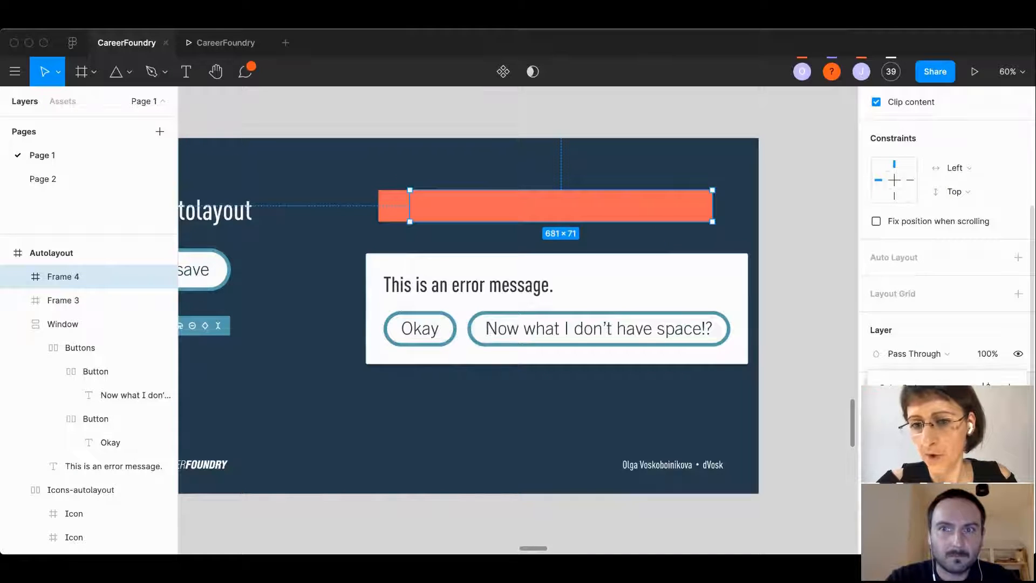
{"action": "left_click", "coordinate": [903, 421]}
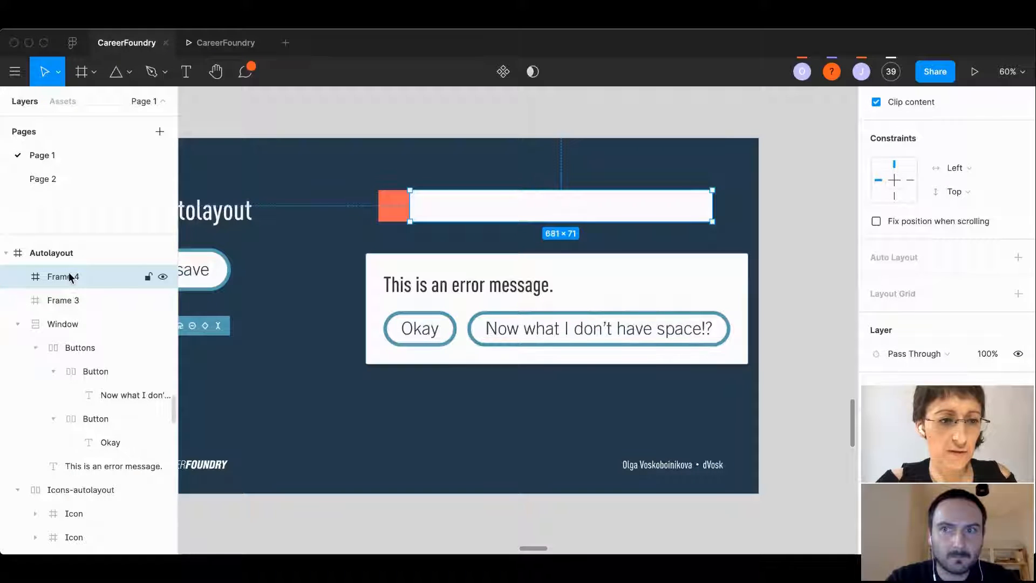
{"action": "key", "text": "ctrl+d"}
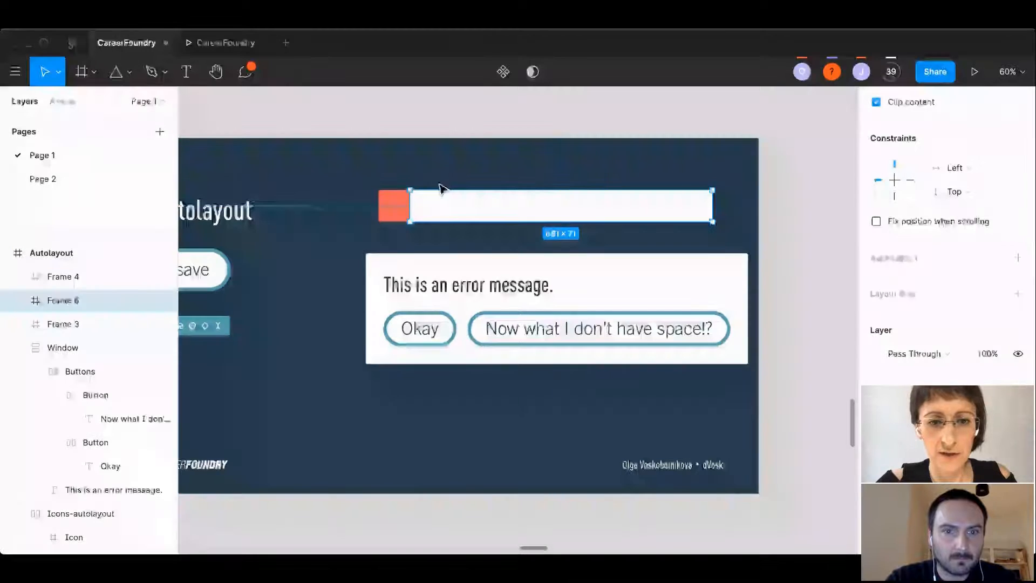
{"action": "left_click_drag", "start_coordinate": [439, 189], "coordinate": [439, 219]}
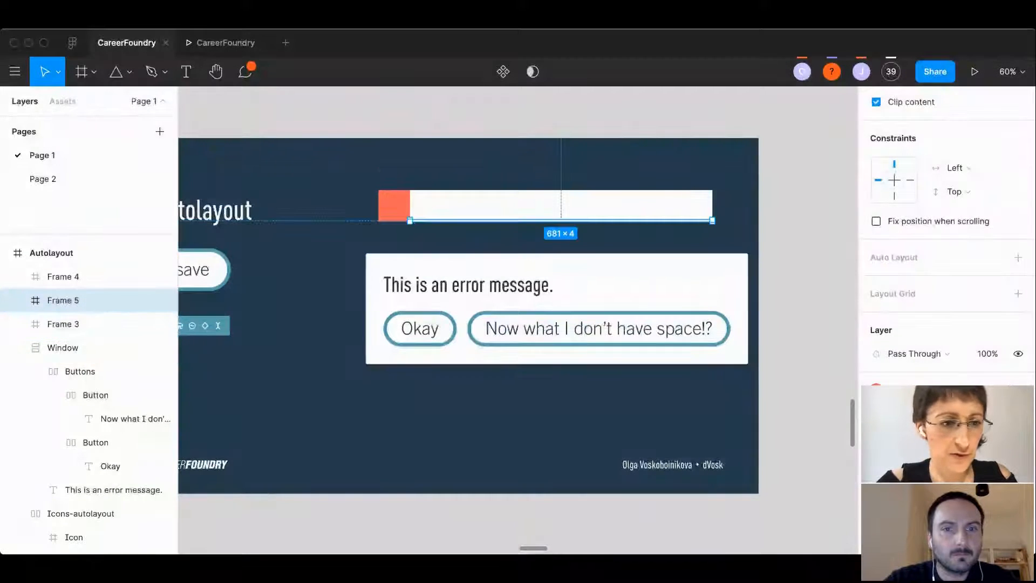
{"action": "left_click_drag", "start_coordinate": [108, 300], "coordinate": [115, 269]}
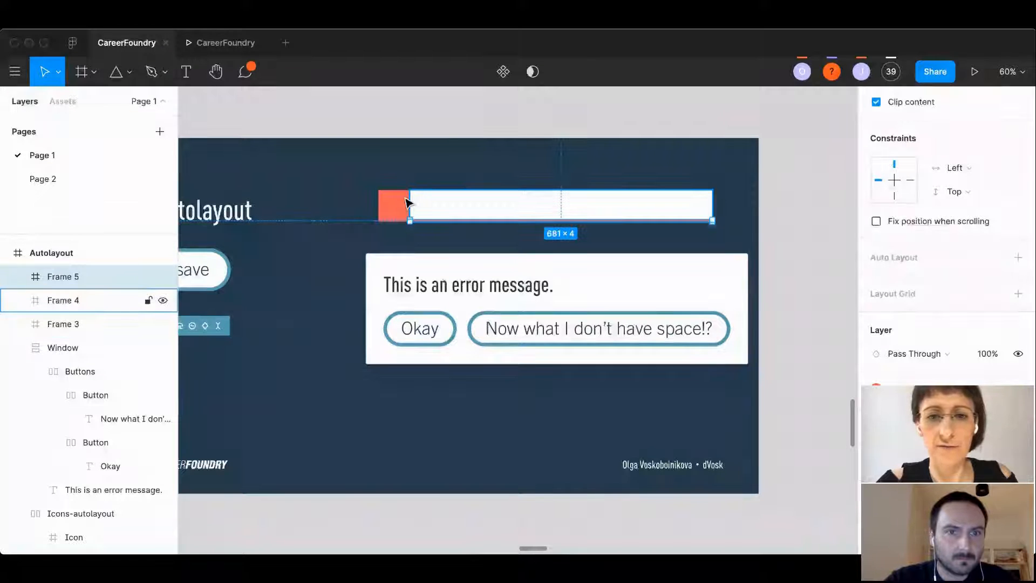
{"action": "left_click_drag", "start_coordinate": [356, 122], "coordinate": [707, 254]}
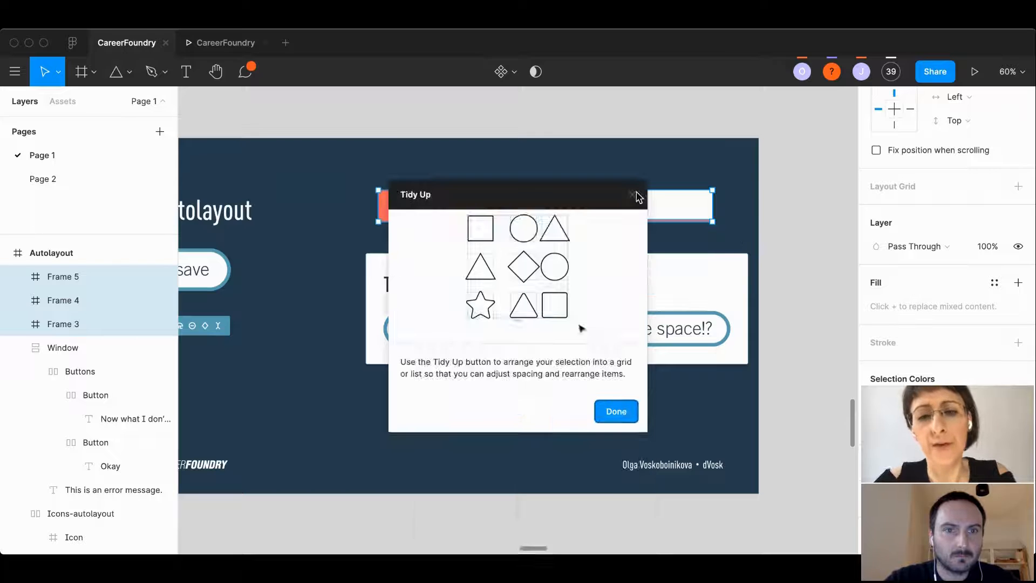
{"action": "left_click", "coordinate": [638, 196]}
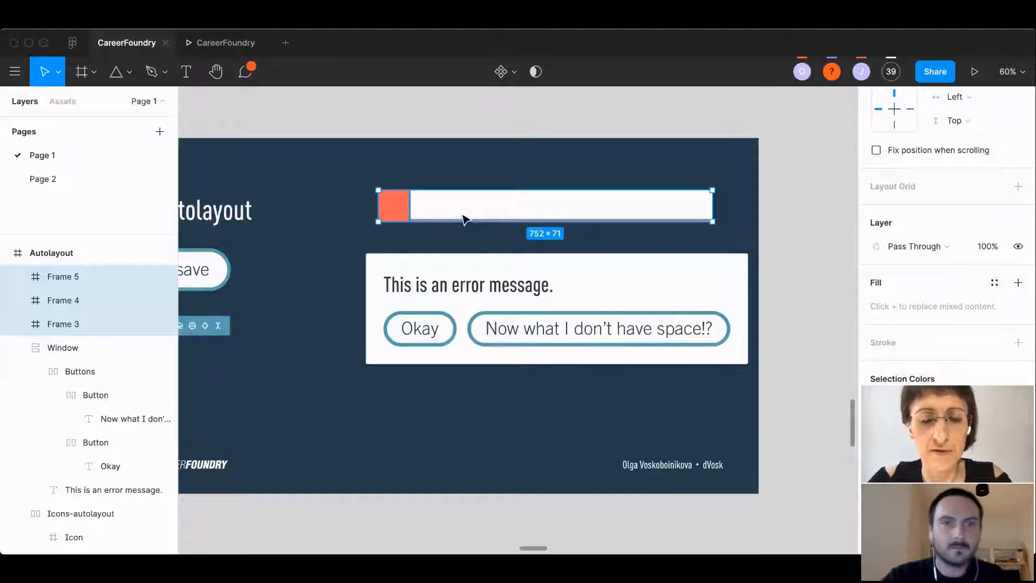
{"action": "left_click", "coordinate": [397, 110]}
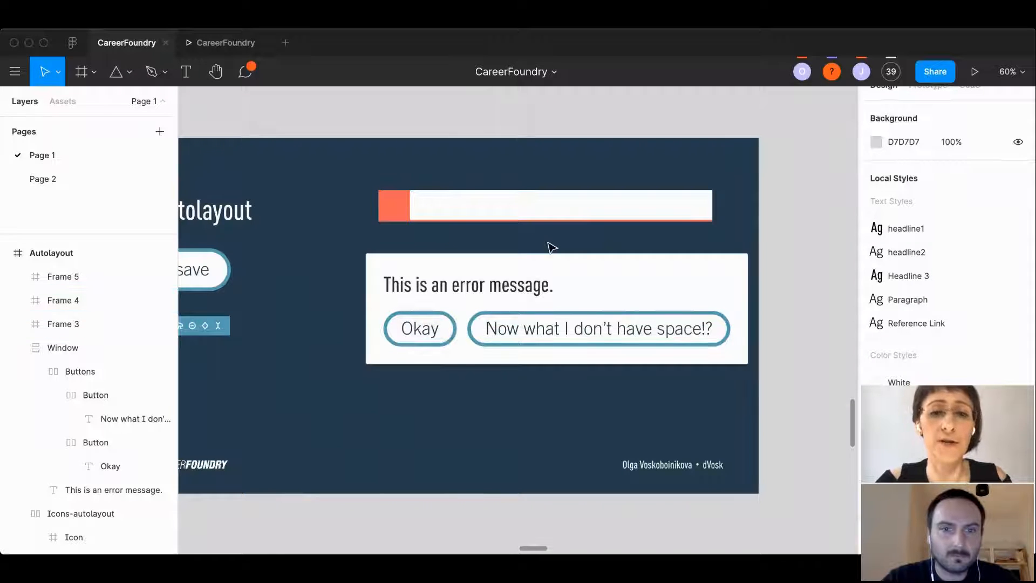
- Examine the auto layout examples in the Autolayout frame, from the error message window to a close-up of the icon bar
{"action": "scroll", "coordinate": [551, 246], "scroll_direction": "down", "scroll_amount": 5}
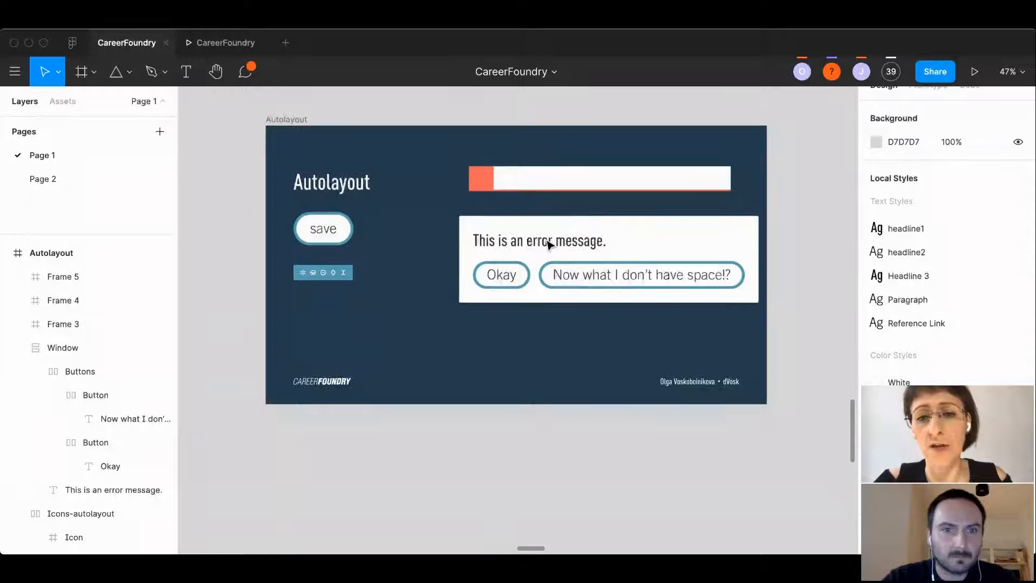
{"action": "left_click", "coordinate": [515, 241]}
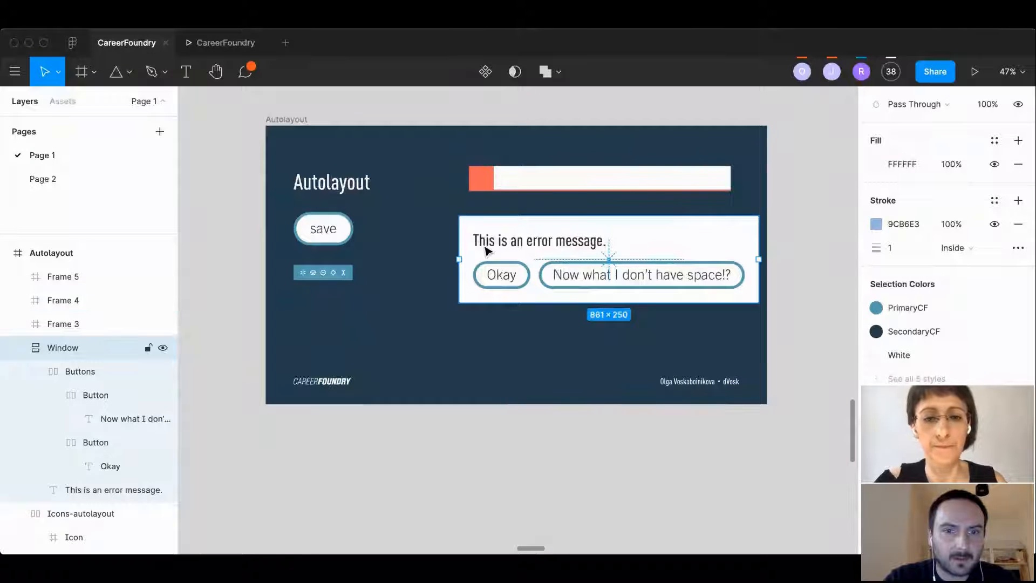
{"action": "scroll", "coordinate": [302, 301], "scroll_direction": "up", "scroll_amount": 5}
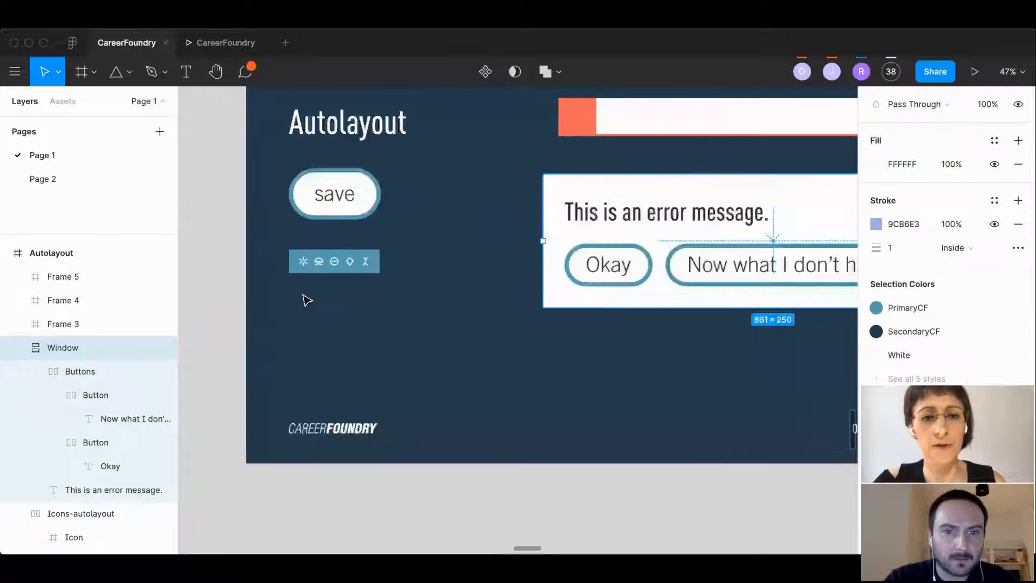
{"action": "scroll", "coordinate": [266, 312], "scroll_direction": "up", "scroll_amount": 3}
{"action": "scroll", "coordinate": [258, 317], "scroll_direction": "left", "scroll_amount": 2}
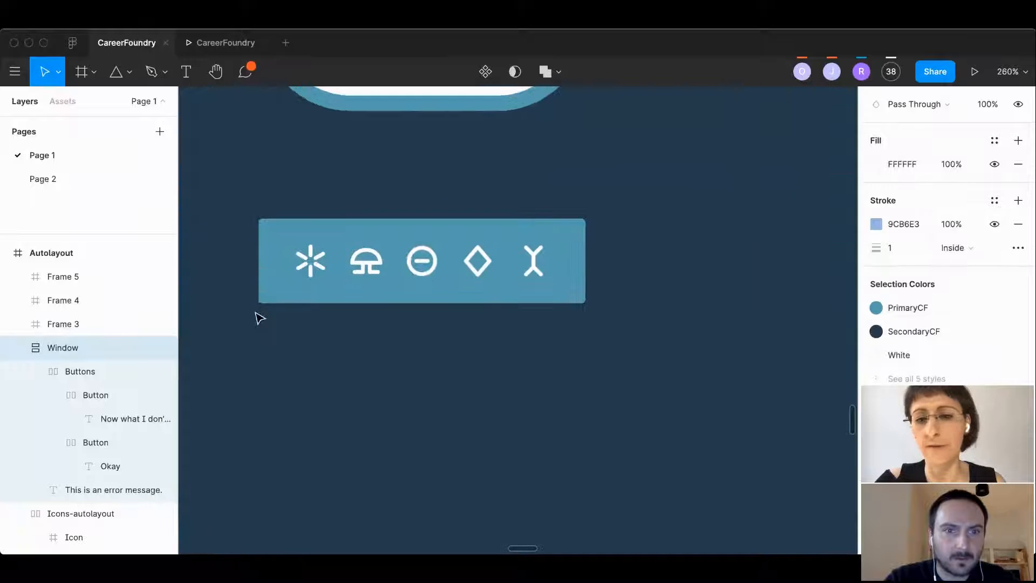
{"action": "scroll", "coordinate": [353, 229], "scroll_direction": "up", "scroll_amount": 4}
{"action": "scroll", "coordinate": [354, 228], "scroll_direction": "down", "scroll_amount": 4}
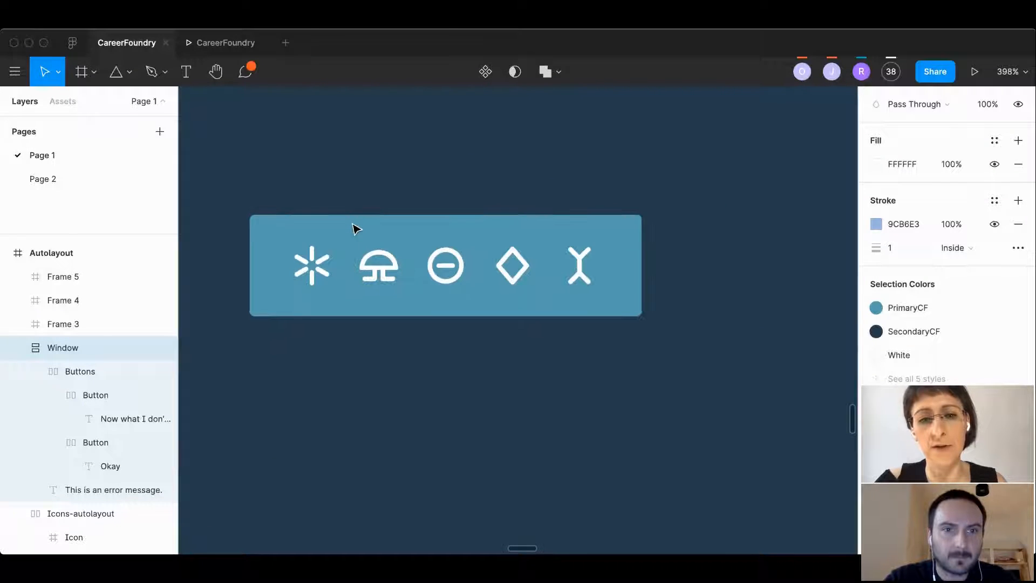
{"action": "scroll", "coordinate": [354, 228], "scroll_direction": "down", "scroll_amount": 5}
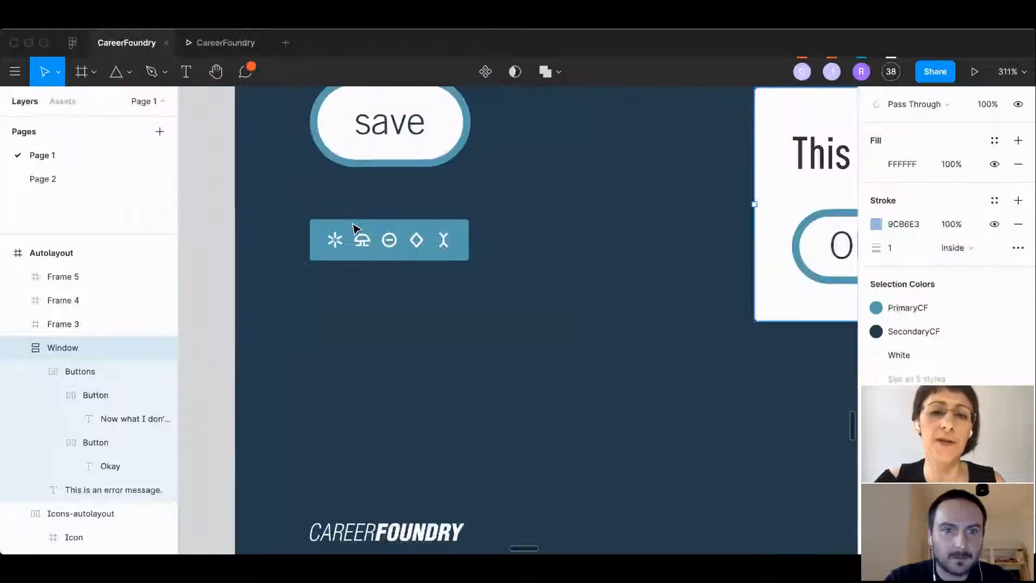
{"action": "scroll", "coordinate": [354, 228], "scroll_direction": "down", "scroll_amount": 5}
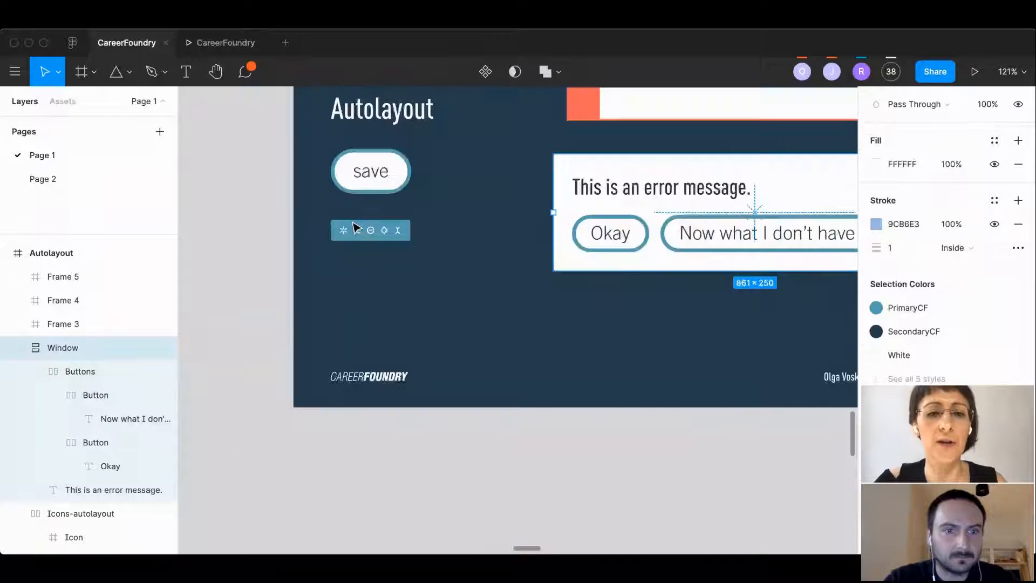
{"action": "scroll", "coordinate": [354, 228], "scroll_direction": "up", "scroll_amount": 1}
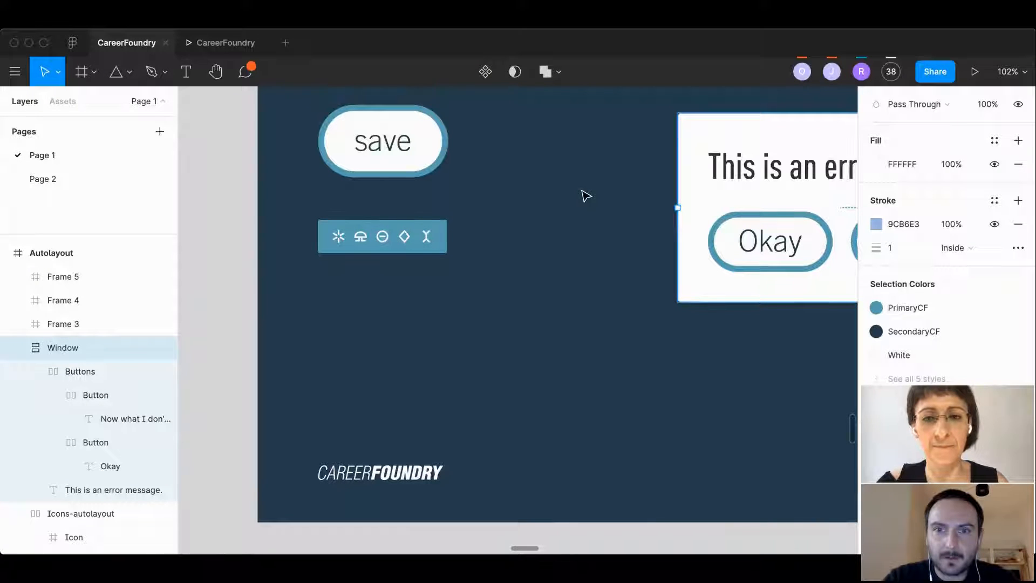
- Go past the Rearrange UI elements slide to the Questions slide and view it up close
{"action": "scroll", "coordinate": [587, 195], "scroll_direction": "down", "scroll_amount": 10}
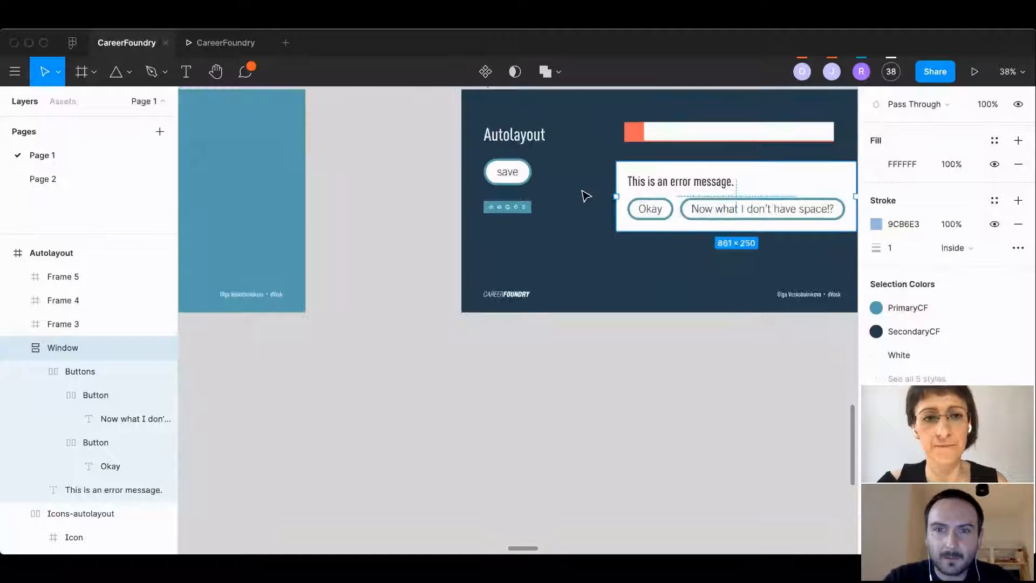
{"action": "scroll", "coordinate": [603, 151], "scroll_direction": "down", "scroll_amount": 2}
{"action": "scroll", "coordinate": [603, 151], "scroll_direction": "right", "scroll_amount": 15}
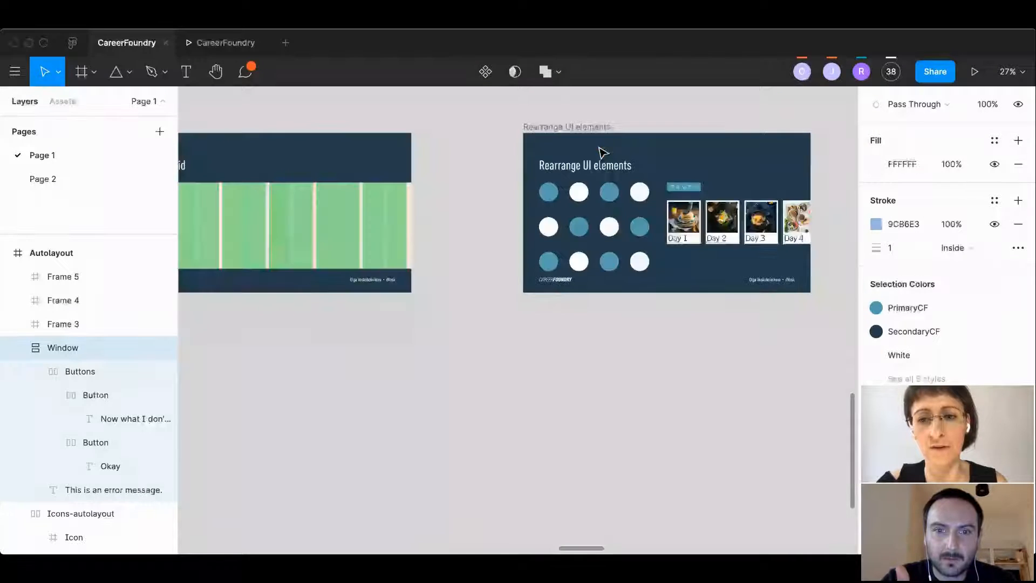
{"action": "scroll", "coordinate": [603, 152], "scroll_direction": "right", "scroll_amount": 2}
{"action": "scroll", "coordinate": [498, 189], "scroll_direction": "up", "scroll_amount": 2}
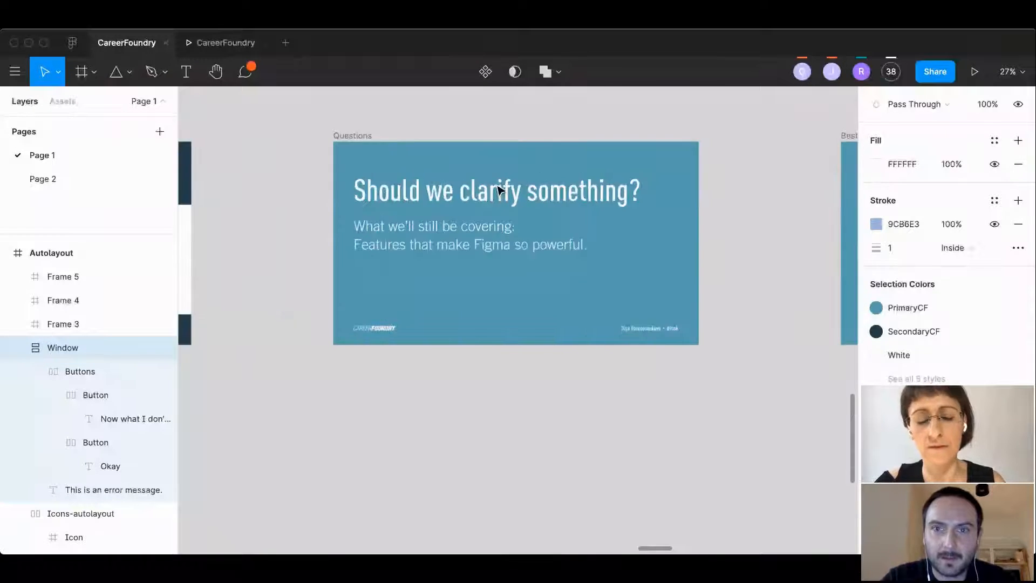
{"action": "scroll", "coordinate": [497, 189], "scroll_direction": "up", "scroll_amount": 2}
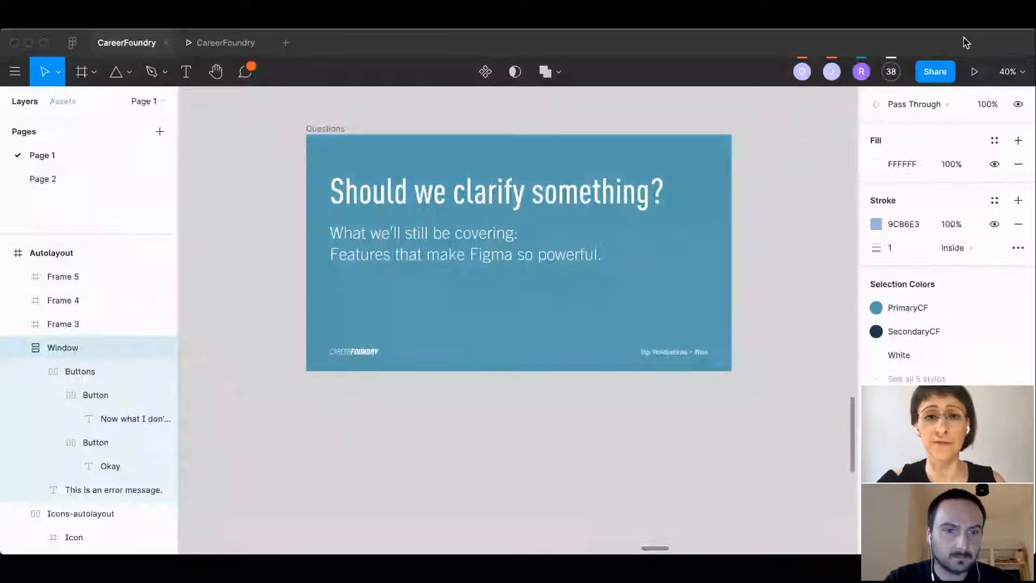
- Look at the Plugins page of the file browser, return to the CareerFoundry design file and clear the selection
{"action": "left_click", "coordinate": [71, 43]}
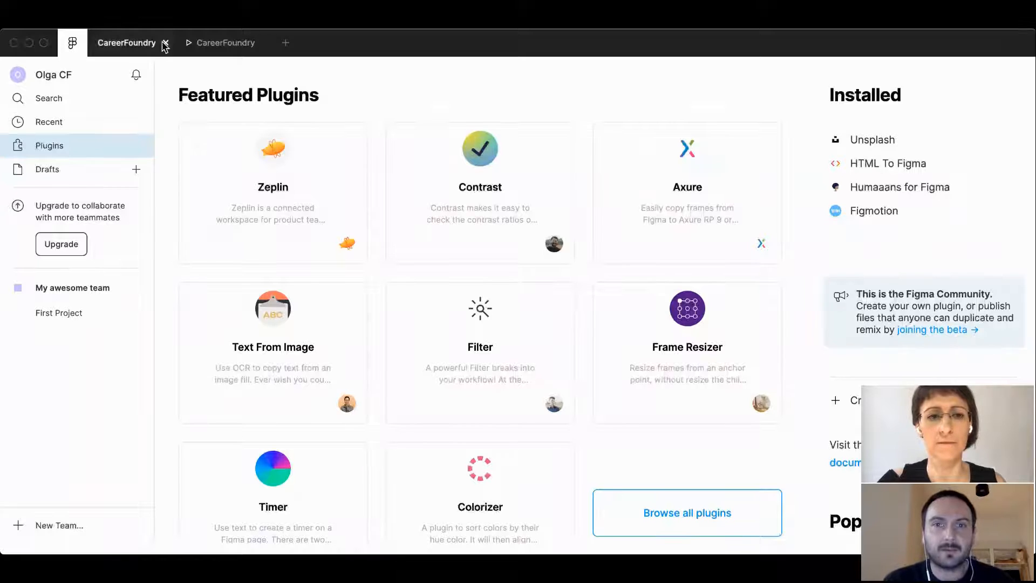
{"action": "left_click", "coordinate": [126, 42]}
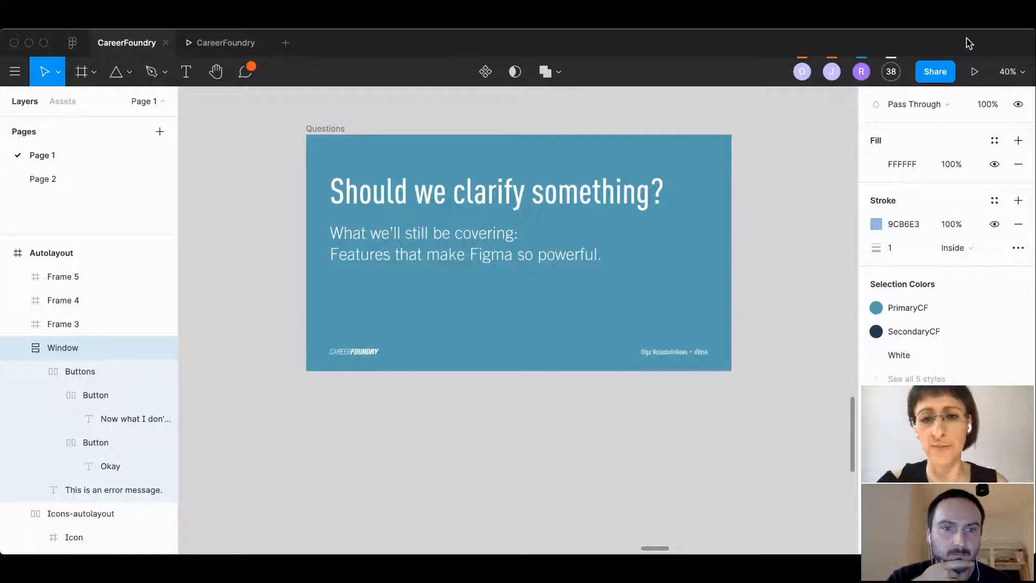
{"action": "left_click", "coordinate": [618, 100]}
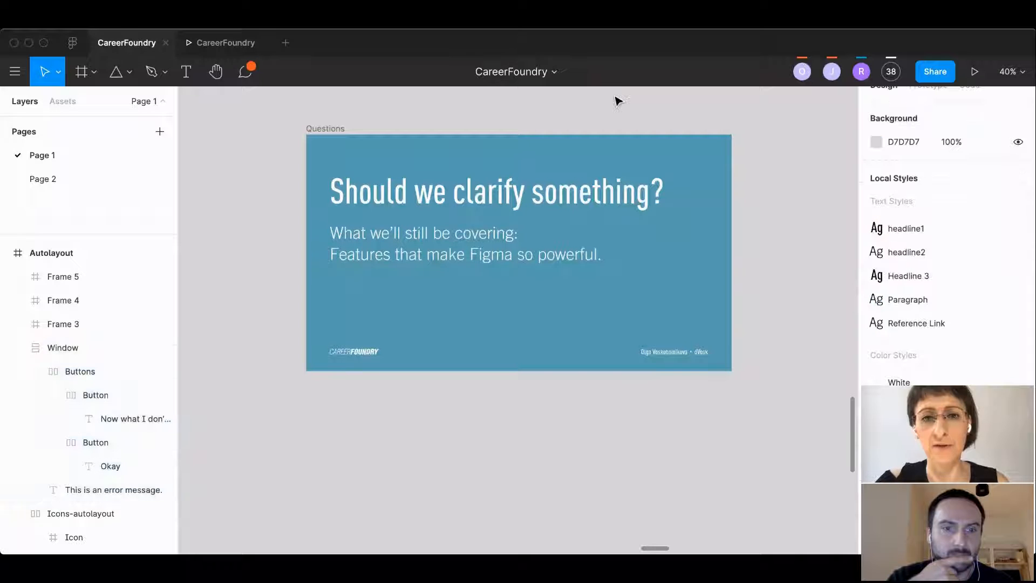
- Restrict the CareerFoundry file's sharing access to only people invited to this file
{"action": "left_click", "coordinate": [554, 73]}
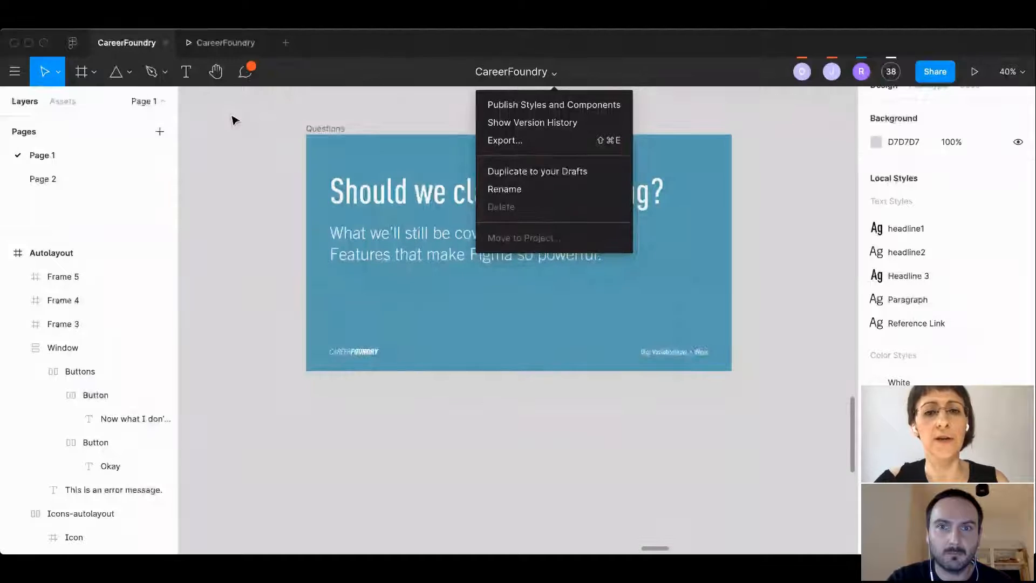
{"action": "left_click", "coordinate": [934, 71]}
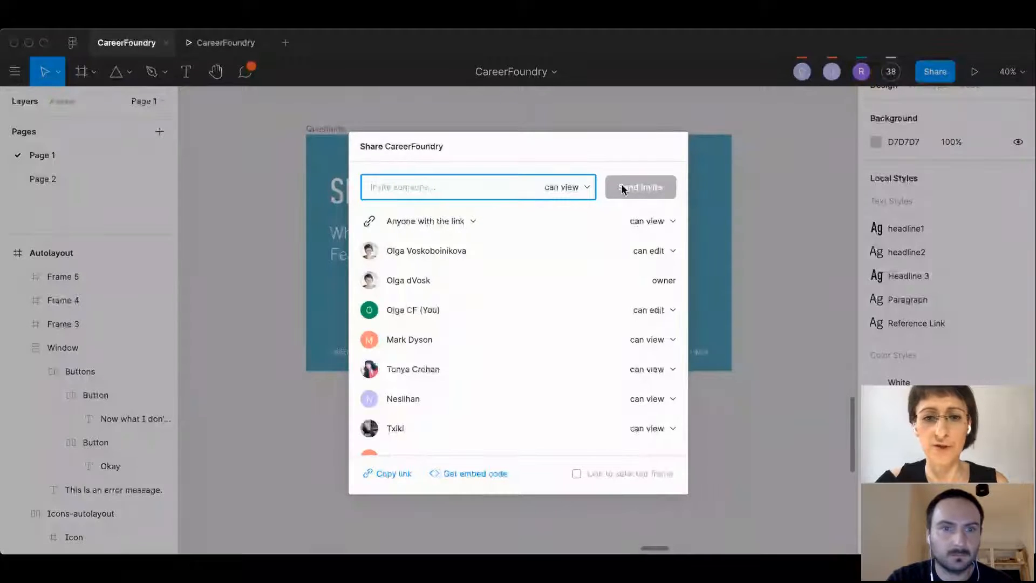
{"action": "left_click", "coordinate": [440, 230]}
{"action": "left_click", "coordinate": [435, 221]}
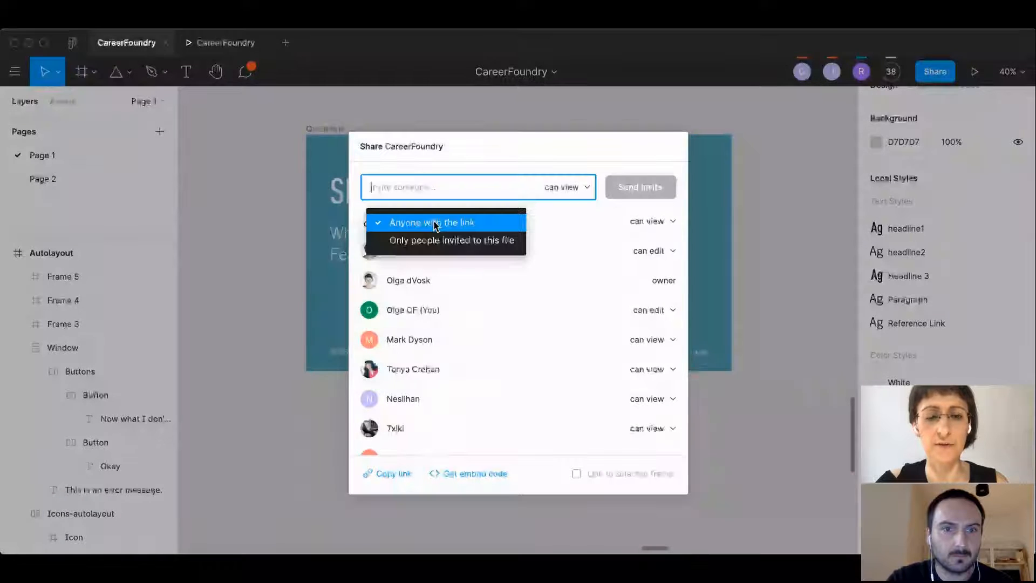
{"action": "left_click", "coordinate": [430, 244]}
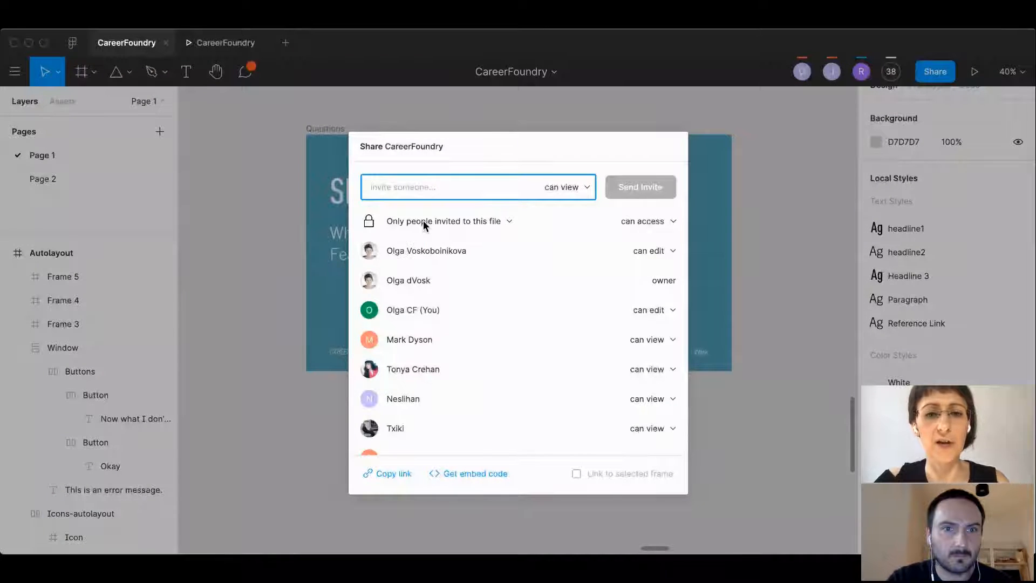
- Set the file's sharing access back to anyone with the link and close the sharing settings
{"action": "left_click", "coordinate": [420, 222]}
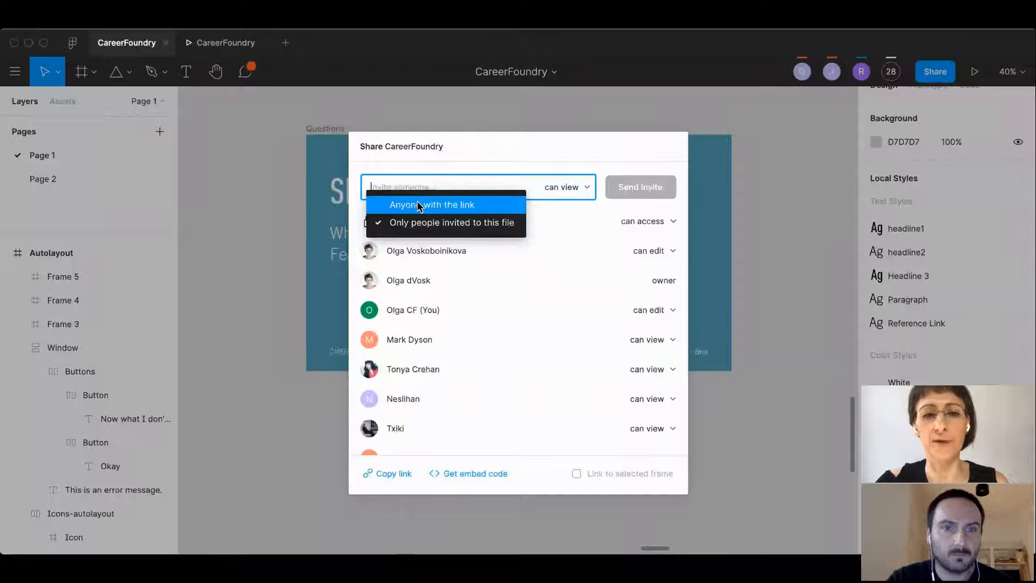
{"action": "left_click", "coordinate": [418, 205]}
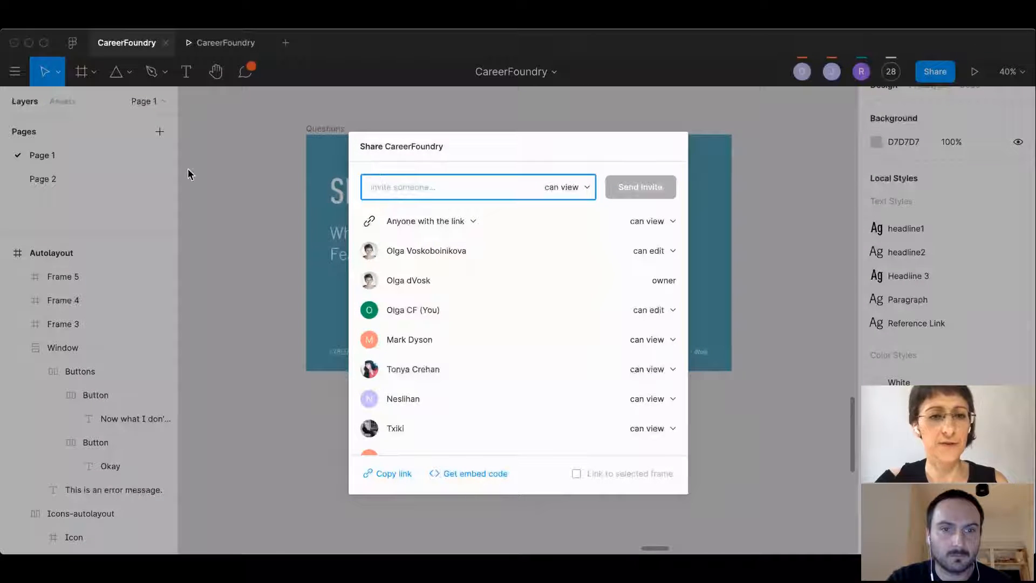
{"action": "left_click", "coordinate": [205, 155]}
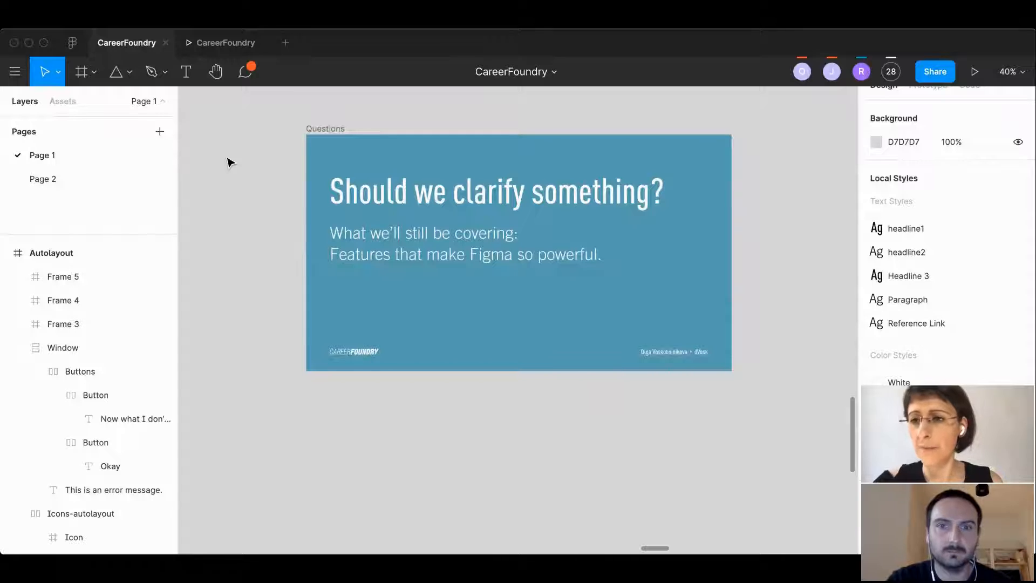
- Review the link access options in the file's sharing settings and close them without changing the access
{"action": "left_click", "coordinate": [934, 71]}
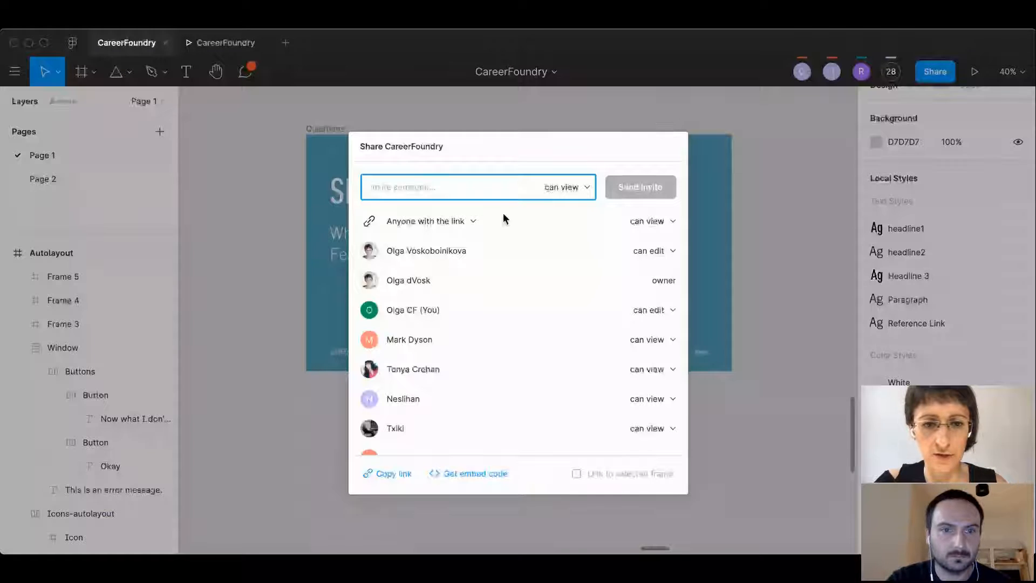
{"action": "left_click", "coordinate": [419, 222]}
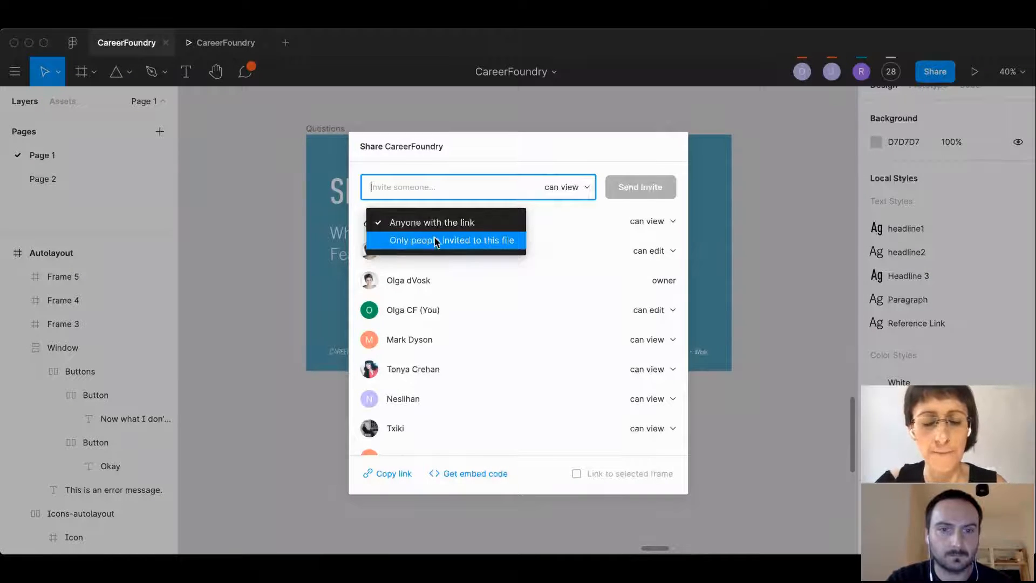
{"action": "left_click", "coordinate": [257, 209]}
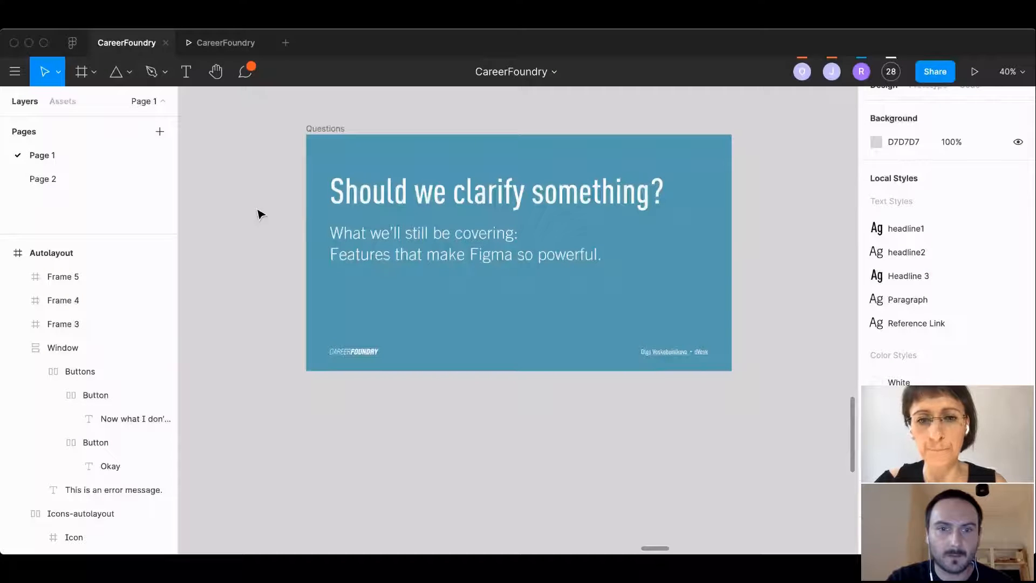
- View the Questions slide up close and advance past Best Features to the Autosave, Smart Animate and other automations slide
{"action": "scroll", "coordinate": [258, 211], "scroll_direction": "up", "scroll_amount": 2}
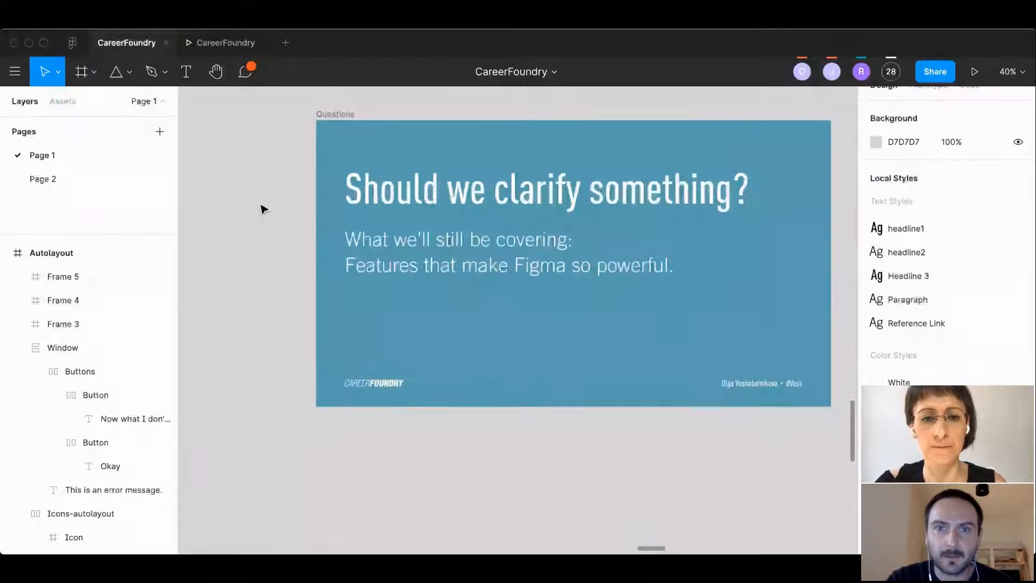
{"action": "scroll", "coordinate": [259, 209], "scroll_direction": "right", "scroll_amount": 2}
{"action": "scroll", "coordinate": [259, 209], "scroll_direction": "up", "scroll_amount": 1}
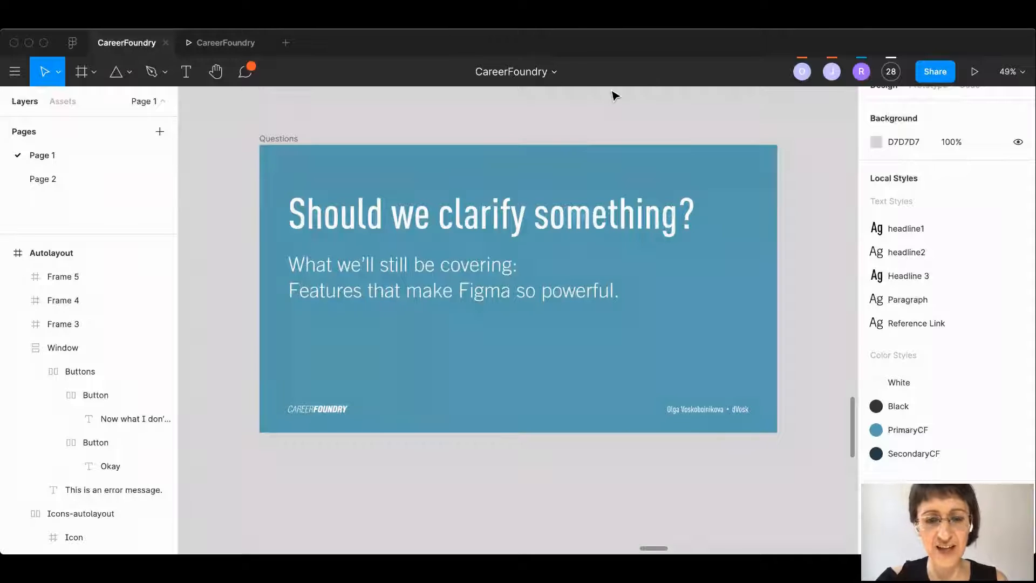
{"action": "key", "text": "n"}
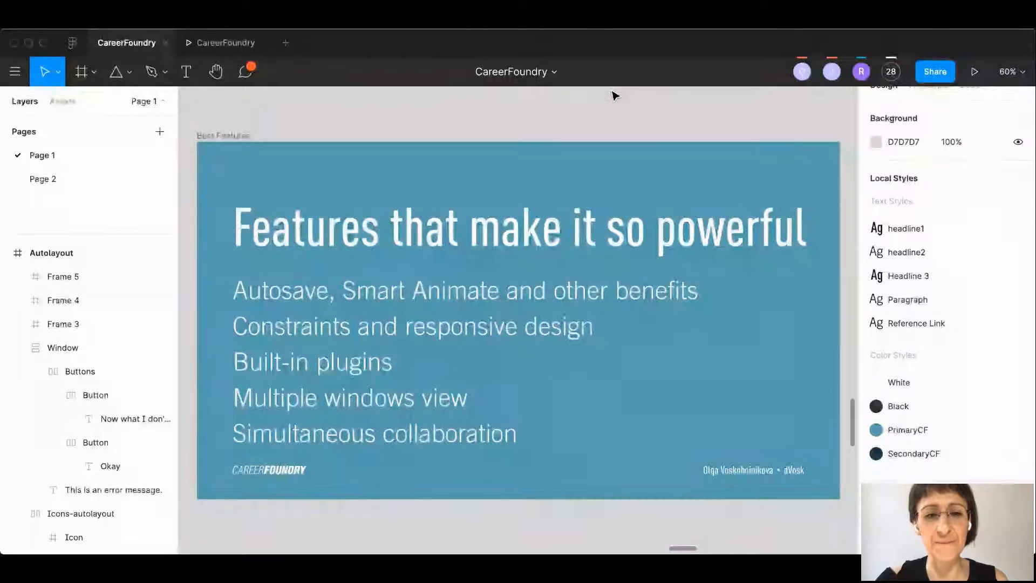
{"action": "key", "text": "n"}
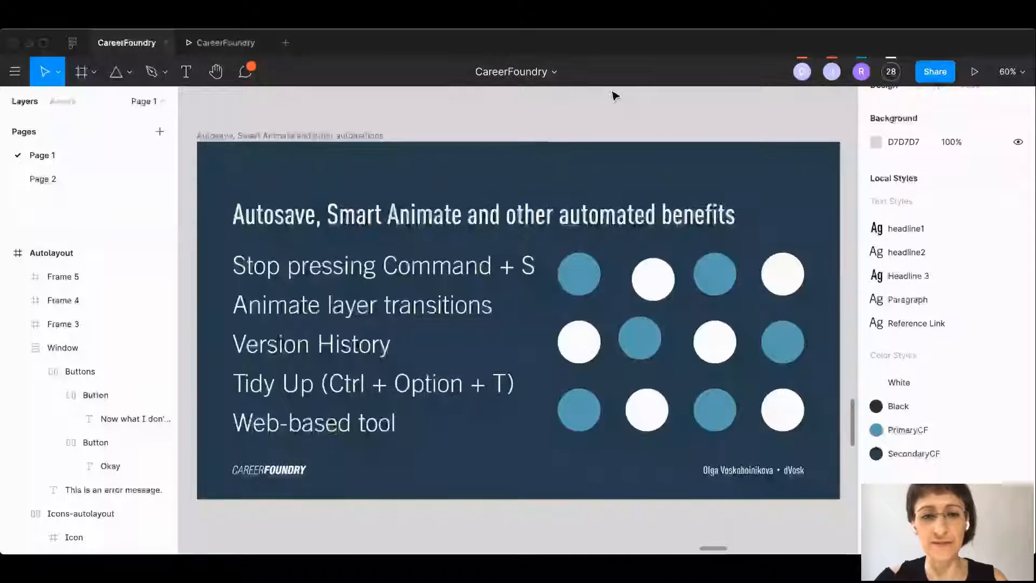
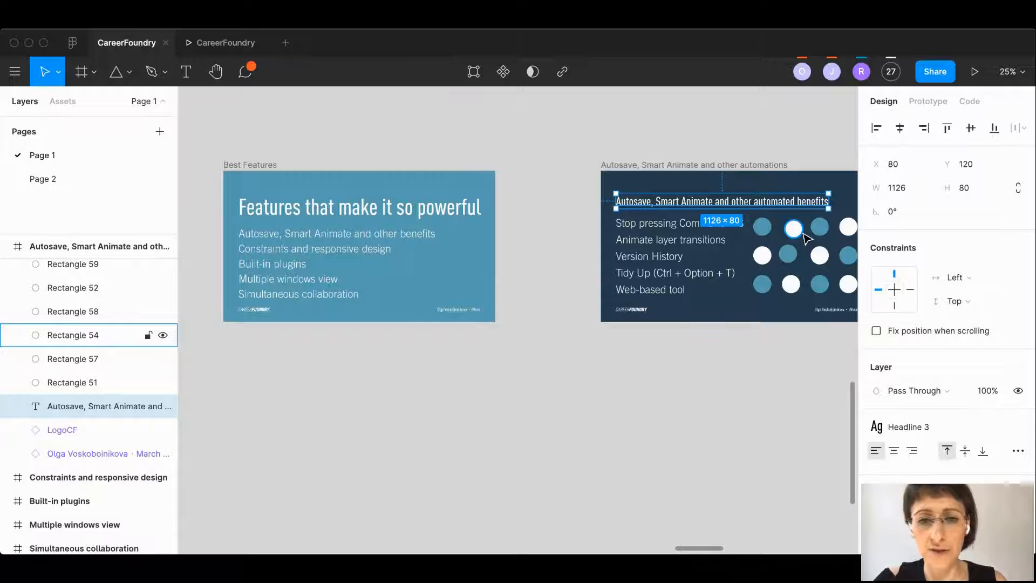
- Inspect the prototype interaction and Smart Animate settings of the Why Figma frame
{"action": "scroll", "coordinate": [805, 237], "scroll_direction": "down", "scroll_amount": 5}
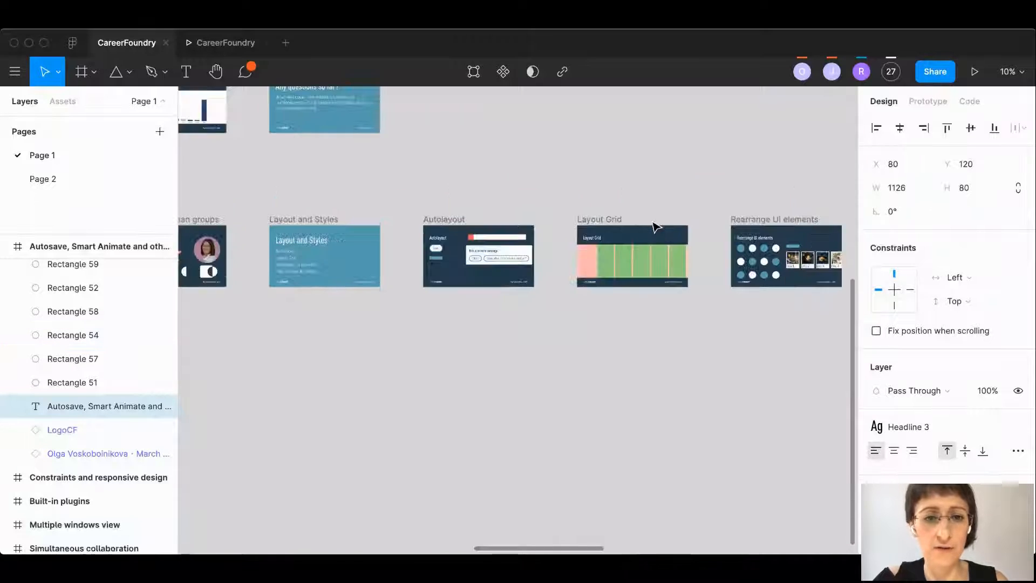
{"action": "scroll", "coordinate": [850, 211], "scroll_direction": "down", "scroll_amount": 5}
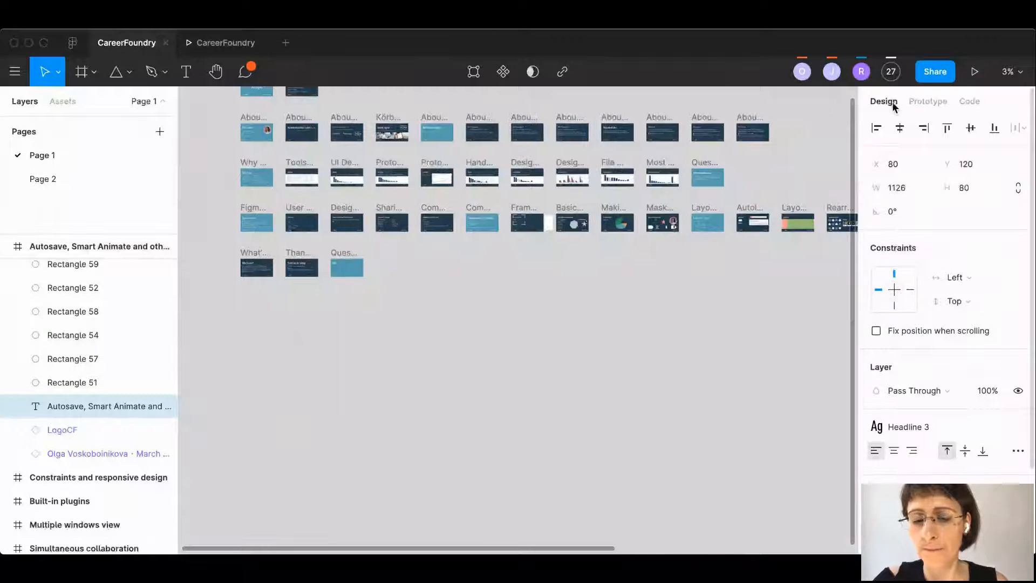
{"action": "left_click", "coordinate": [913, 103]}
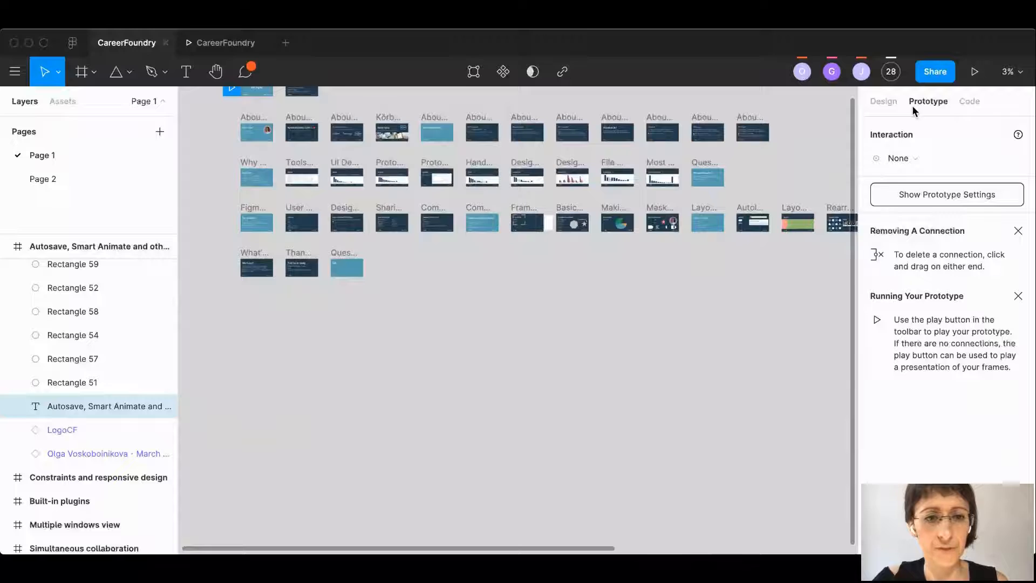
{"action": "left_click", "coordinate": [245, 163]}
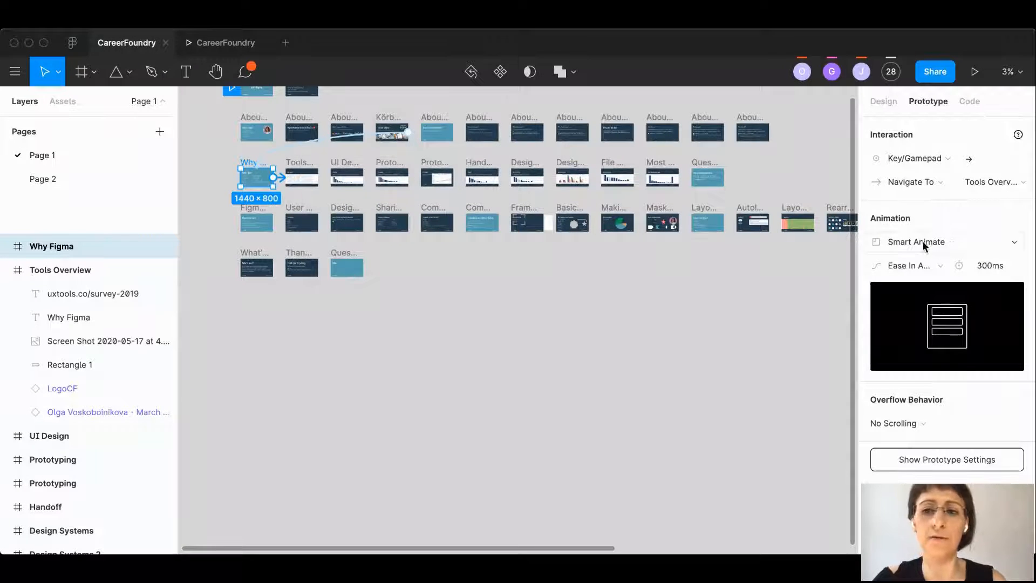
{"action": "left_click", "coordinate": [935, 266]}
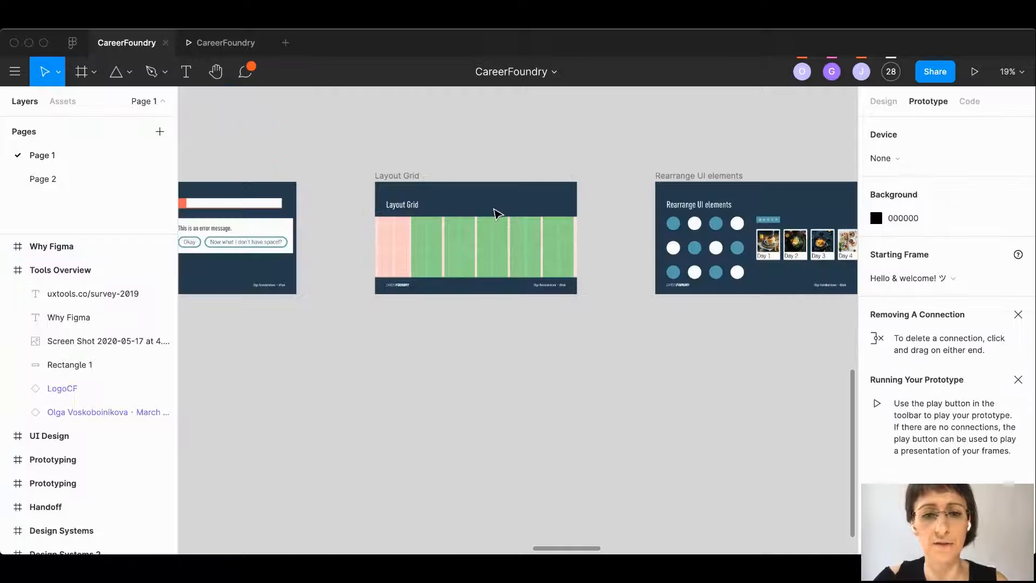
- Return along the slide row past Questions and Best Features to a close-up of the Autosave, Smart Animate and other automations slide
{"action": "scroll", "coordinate": [493, 213], "scroll_direction": "right", "scroll_amount": 10}
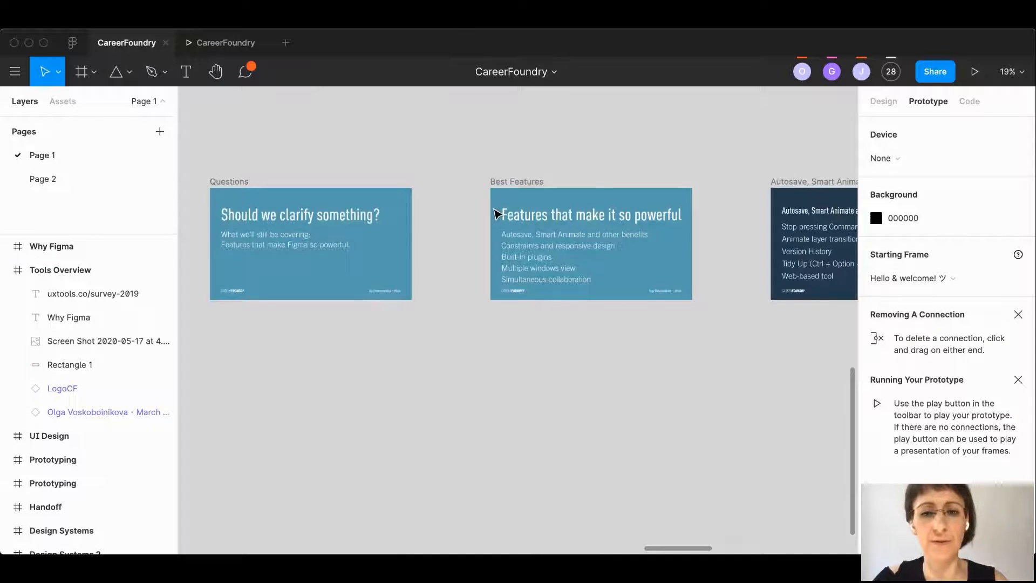
{"action": "scroll", "coordinate": [493, 213], "scroll_direction": "left", "scroll_amount": 5}
{"action": "scroll", "coordinate": [493, 213], "scroll_direction": "right", "scroll_amount": 2}
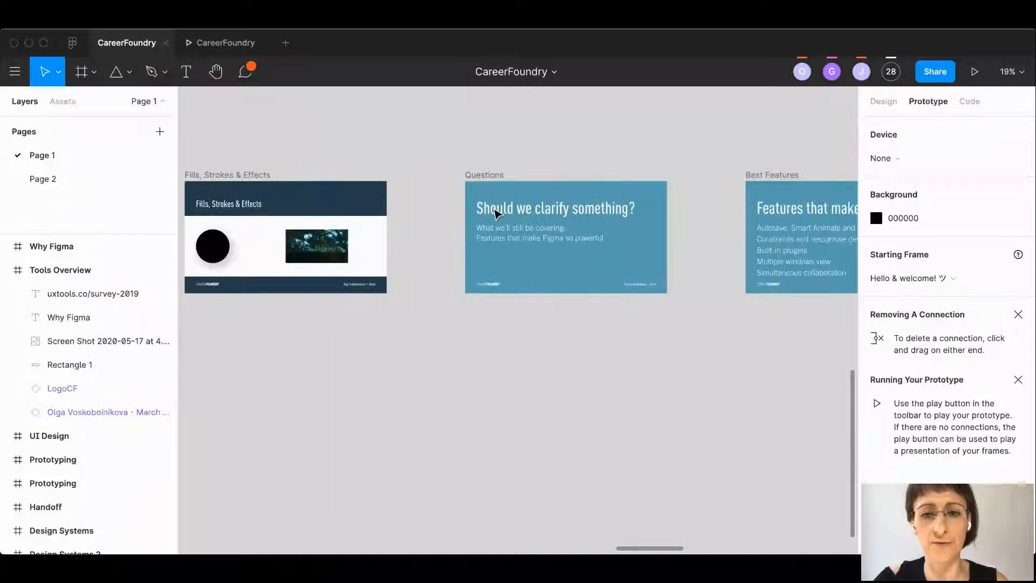
{"action": "scroll", "coordinate": [494, 214], "scroll_direction": "right", "scroll_amount": 2}
{"action": "scroll", "coordinate": [475, 216], "scroll_direction": "right", "scroll_amount": 10}
{"action": "scroll", "coordinate": [471, 218], "scroll_direction": "up", "scroll_amount": 5}
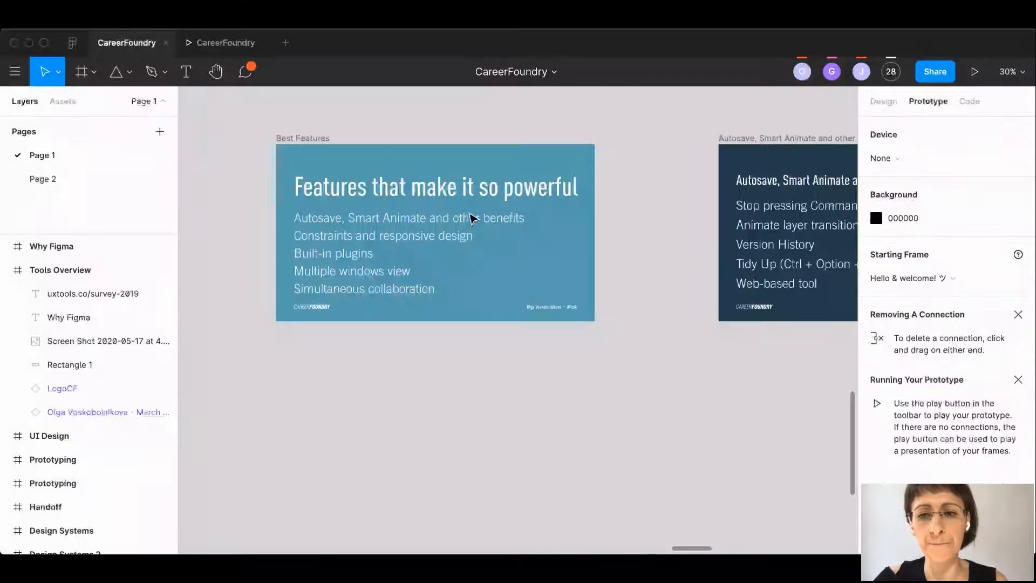
{"action": "scroll", "coordinate": [472, 219], "scroll_direction": "left", "scroll_amount": 1}
{"action": "scroll", "coordinate": [473, 219], "scroll_direction": "right", "scroll_amount": 8}
{"action": "scroll", "coordinate": [473, 219], "scroll_direction": "up", "scroll_amount": 3}
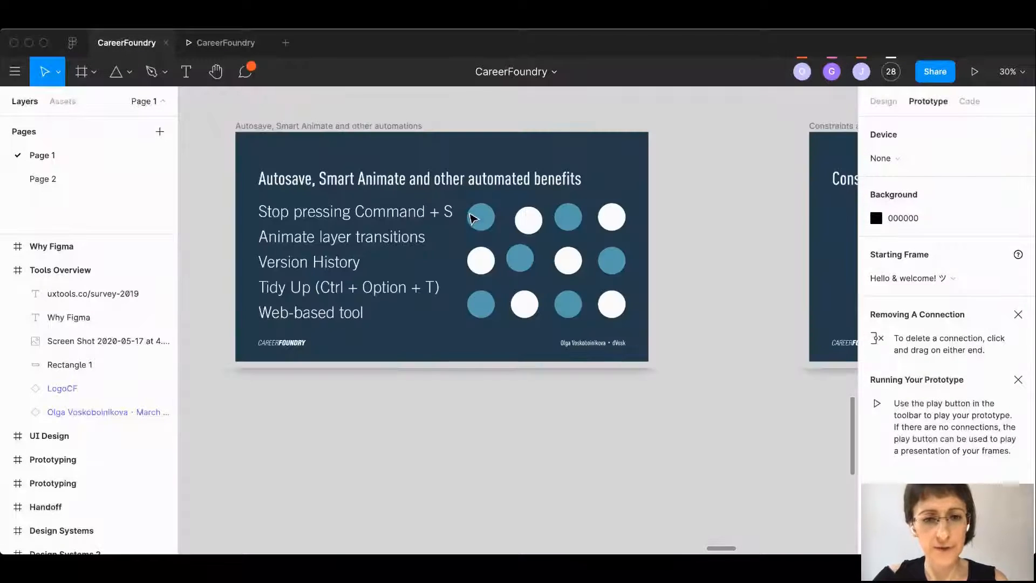
{"action": "scroll", "coordinate": [471, 218], "scroll_direction": "up", "scroll_amount": 3}
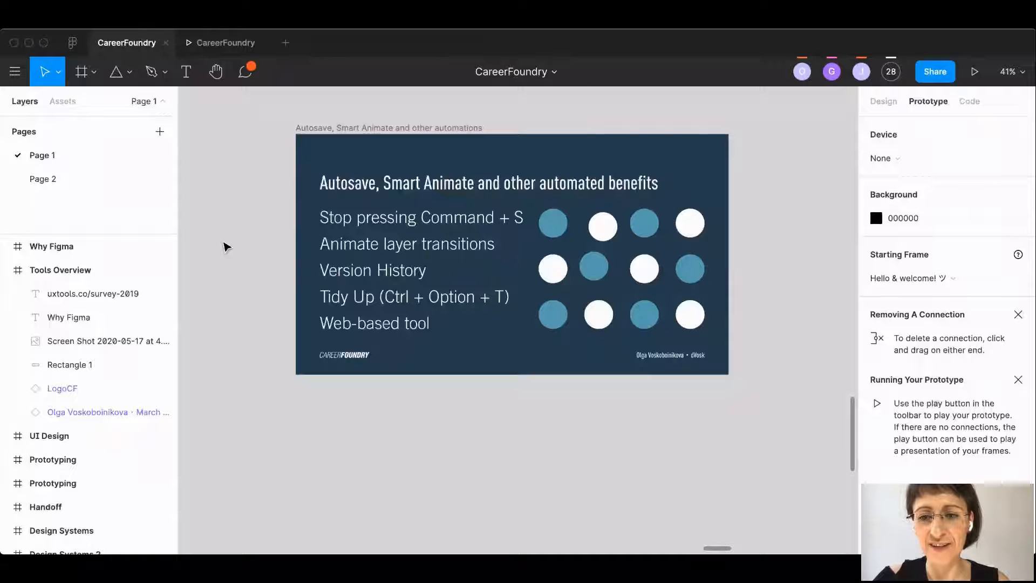
- Try Tidy Up on the twelve circles beside the list, check the commands available for them, and undo the tidying
{"action": "left_click_drag", "start_coordinate": [761, 215], "coordinate": [534, 331]}
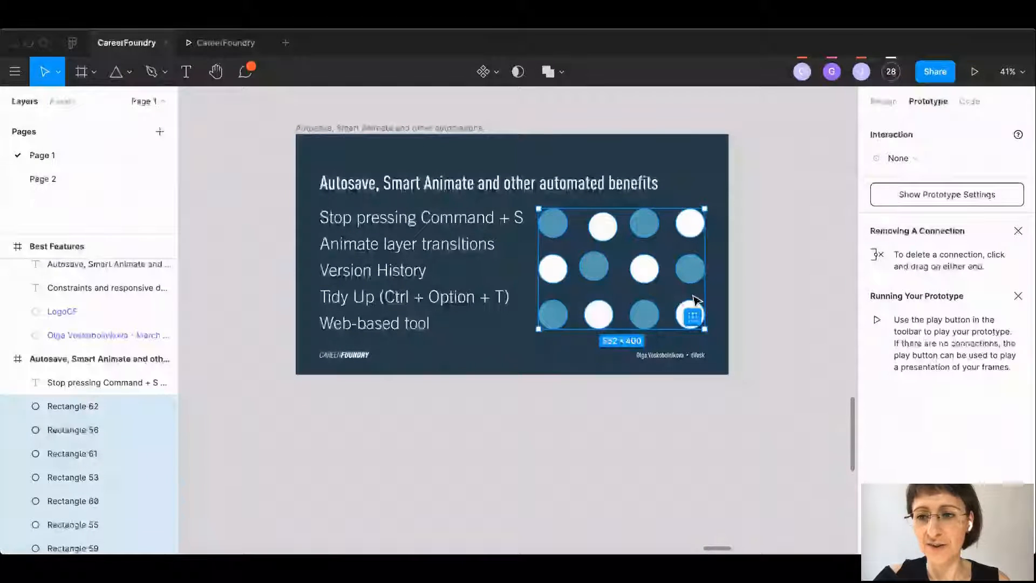
{"action": "left_click", "coordinate": [885, 101]}
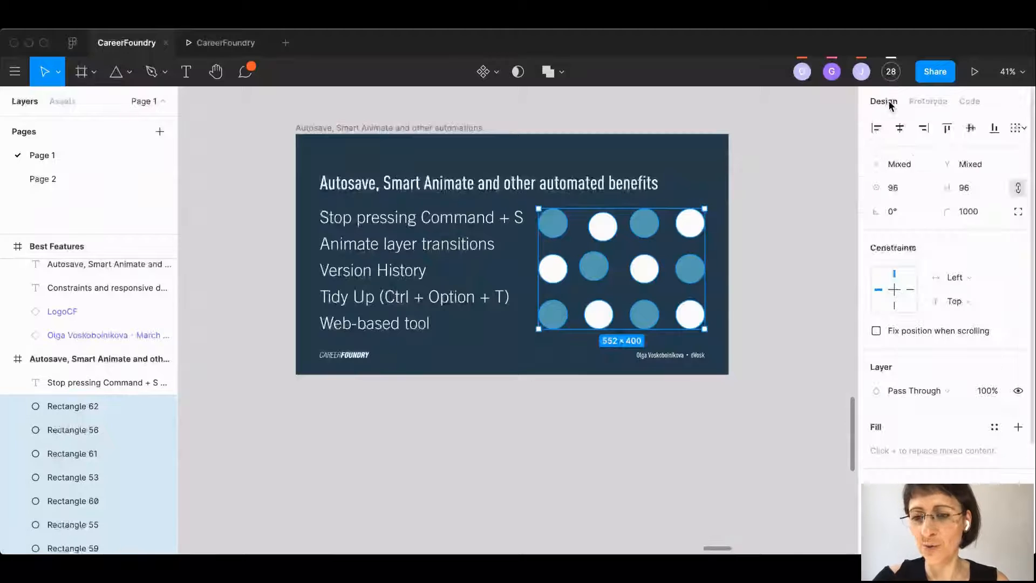
{"action": "mouse_move", "coordinate": [571, 284]}
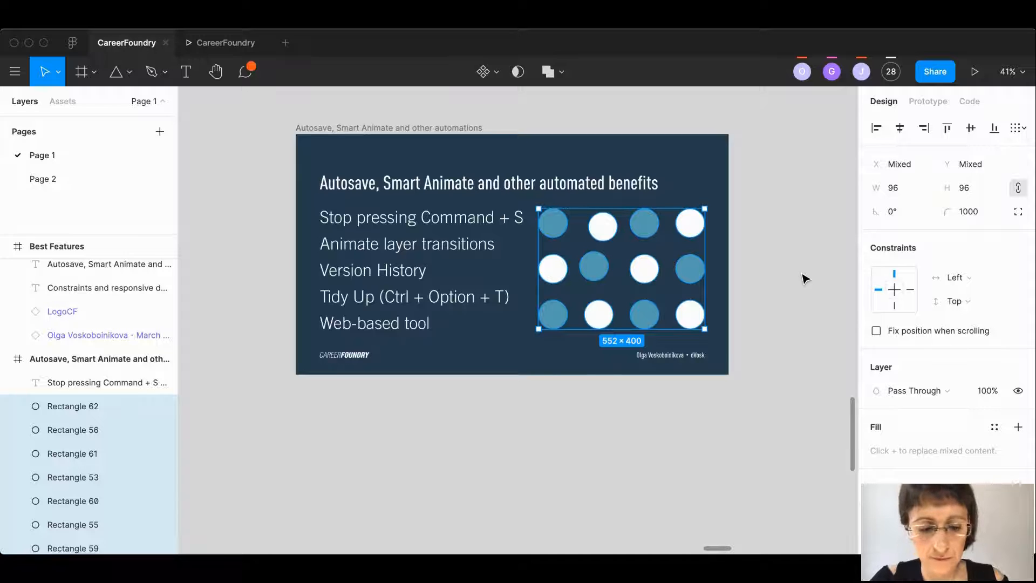
{"action": "left_click", "coordinate": [733, 223]}
{"action": "key", "text": "super+z"}
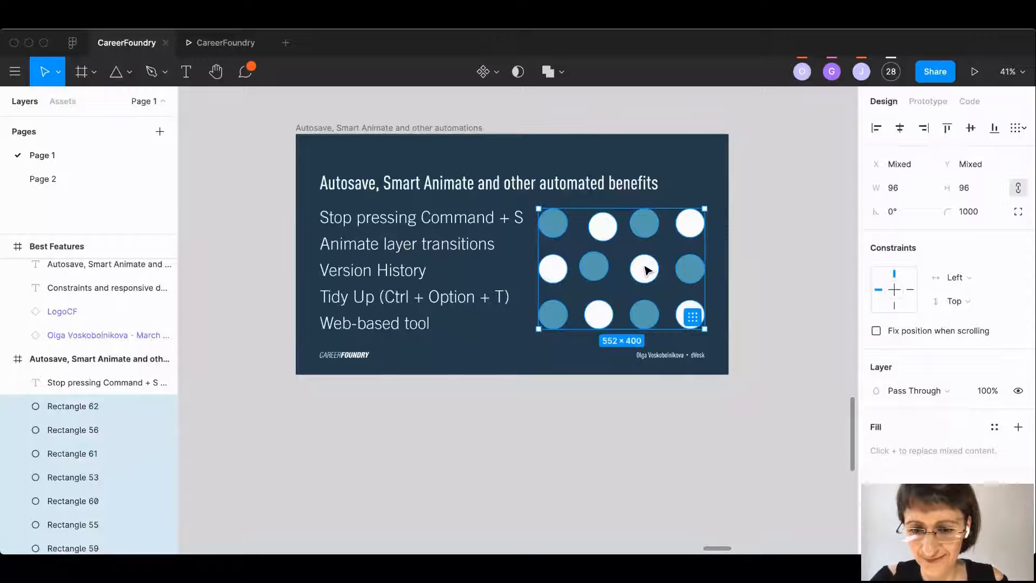
{"action": "right_click", "coordinate": [558, 229]}
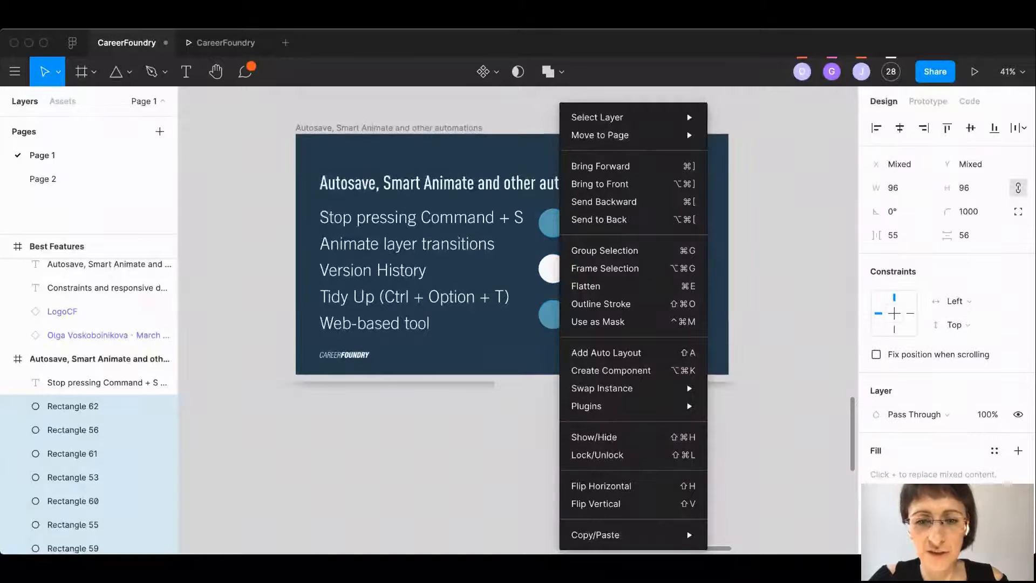
{"action": "left_click", "coordinate": [848, 295]}
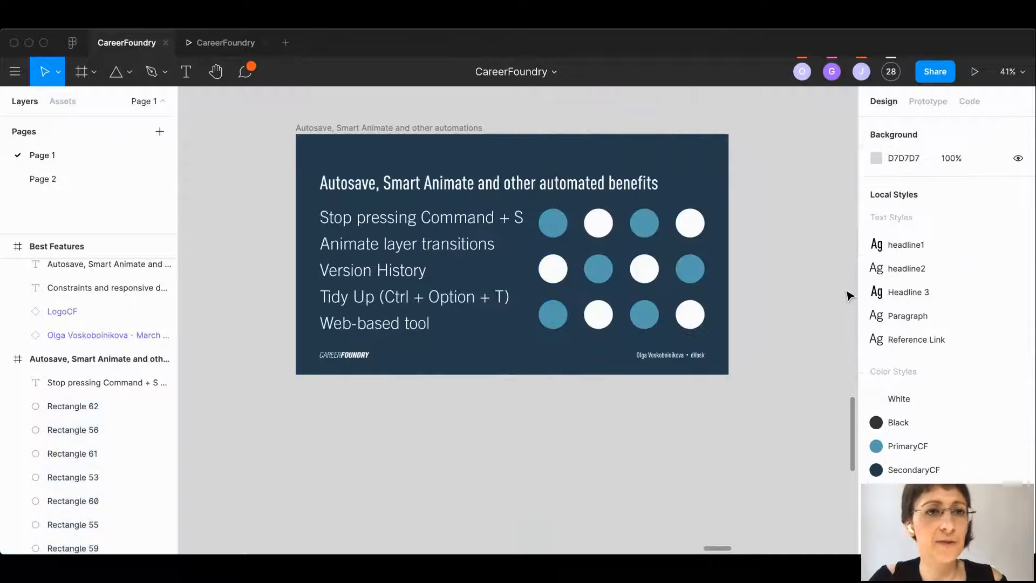
{"action": "key", "text": "super+z"}
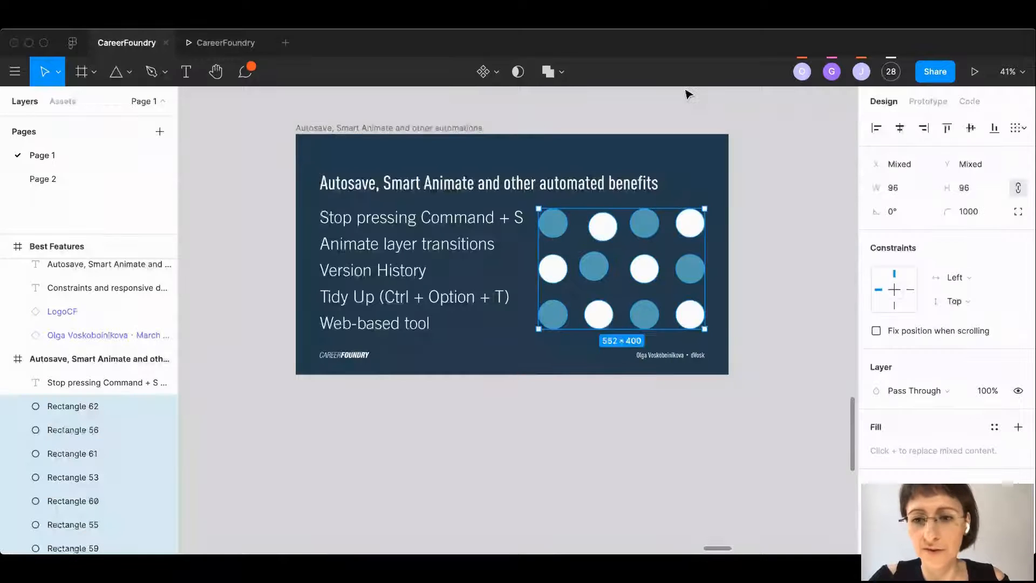
- Select all twelve circles on the Autosave slide and align them into an even grid with Tidy Up
{"action": "left_click_drag", "start_coordinate": [749, 208], "coordinate": [545, 324]}
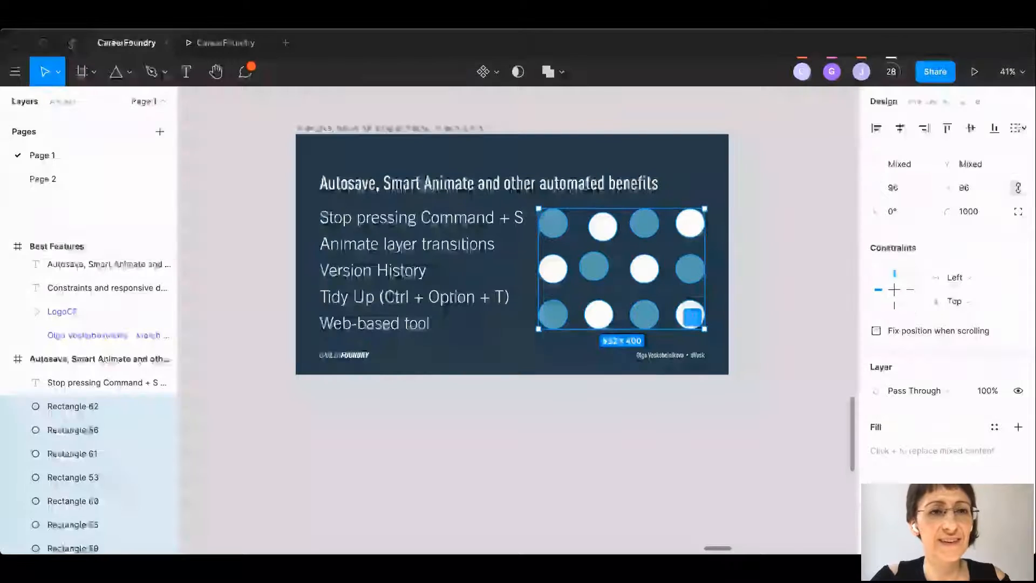
{"action": "key", "text": "ctrl+alt+t"}
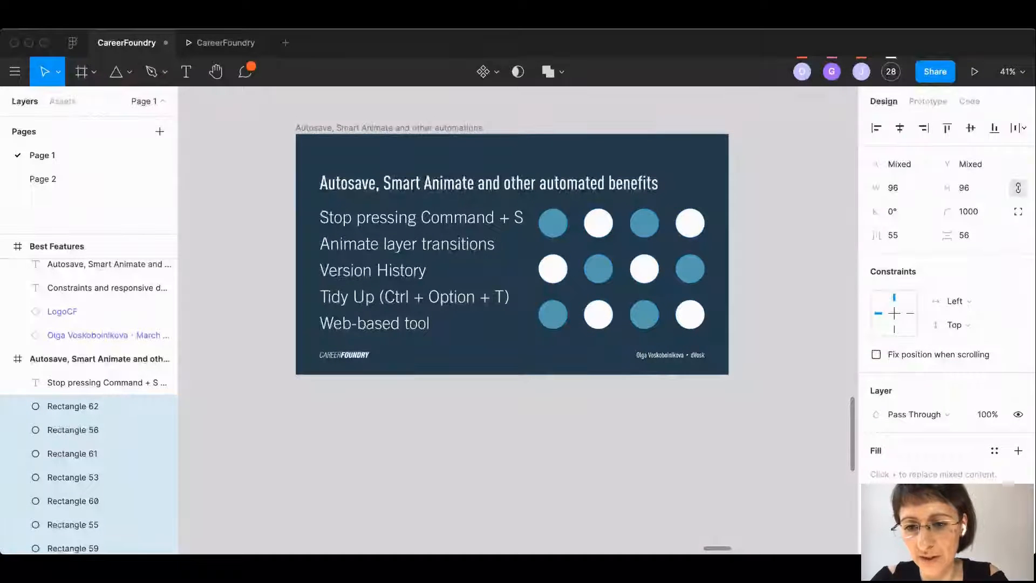
{"action": "mouse_move", "coordinate": [620, 238]}
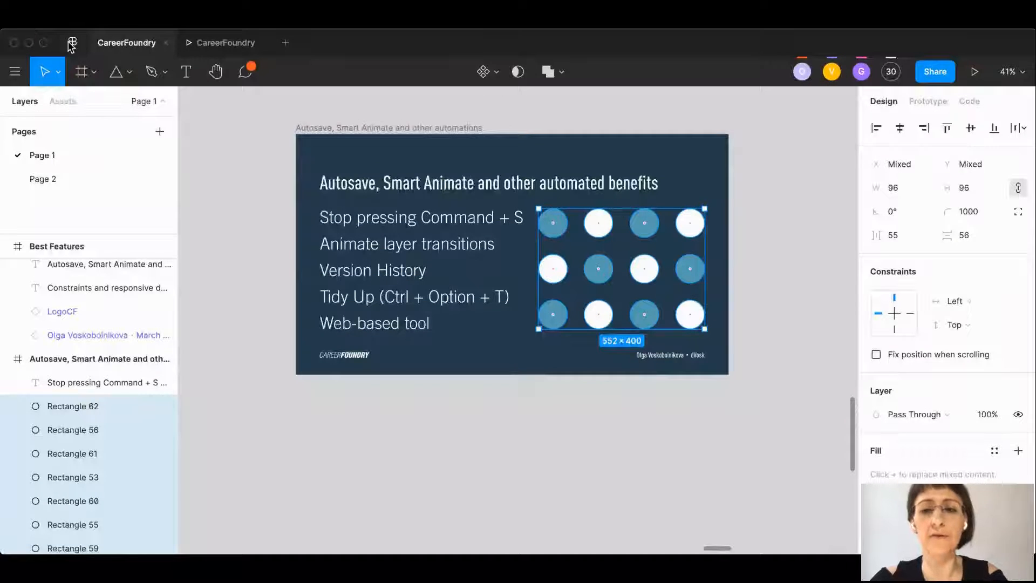
- Go to the Constraints and responsive design slide and inspect the constraints of the error message window
{"action": "left_click", "coordinate": [250, 230]}
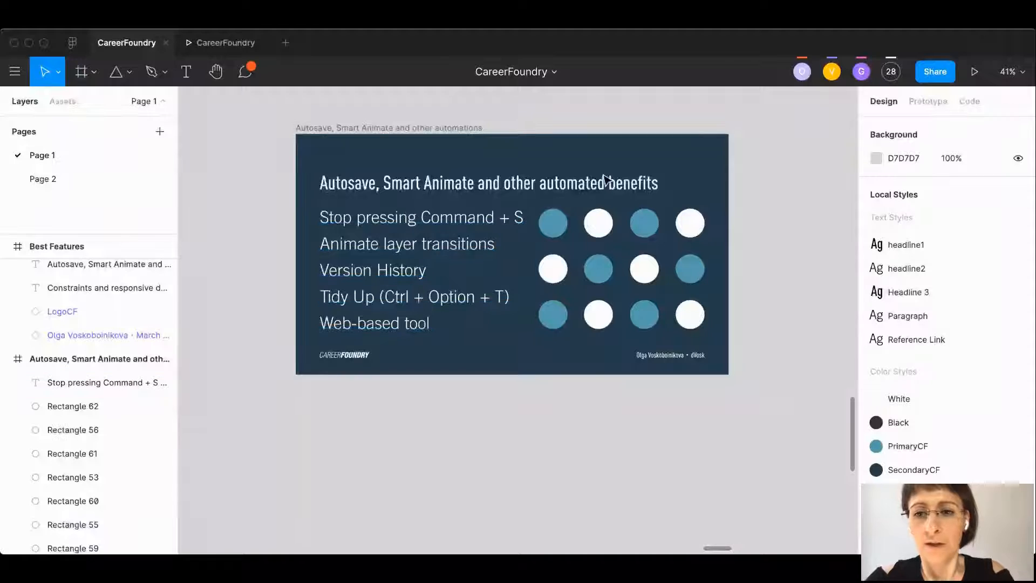
{"action": "scroll", "coordinate": [743, 205], "scroll_direction": "down", "scroll_amount": 2}
{"action": "scroll", "coordinate": [744, 205], "scroll_direction": "right", "scroll_amount": 10}
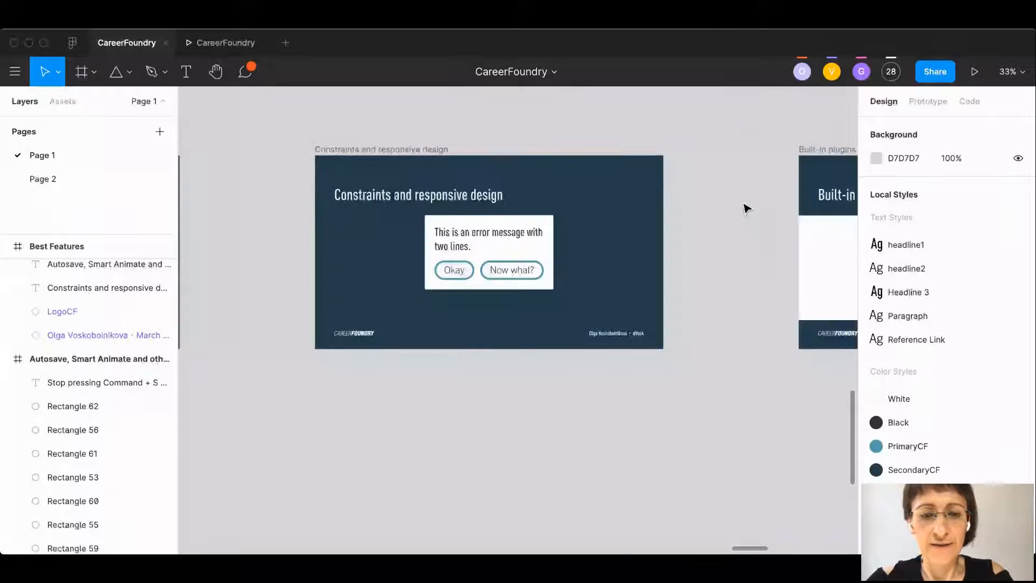
{"action": "scroll", "coordinate": [510, 207], "scroll_direction": "up", "scroll_amount": 5}
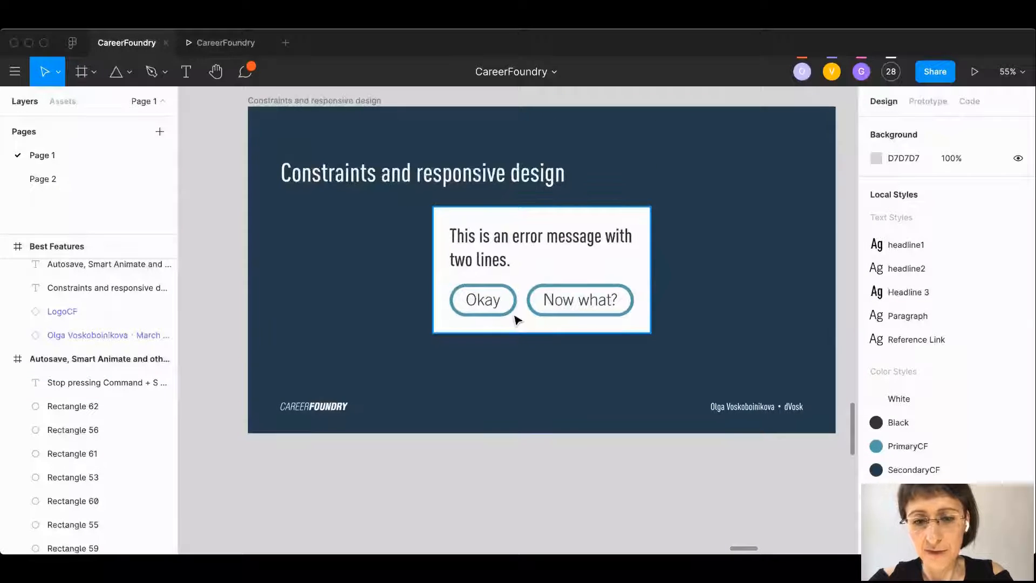
{"action": "double_click", "coordinate": [472, 305]}
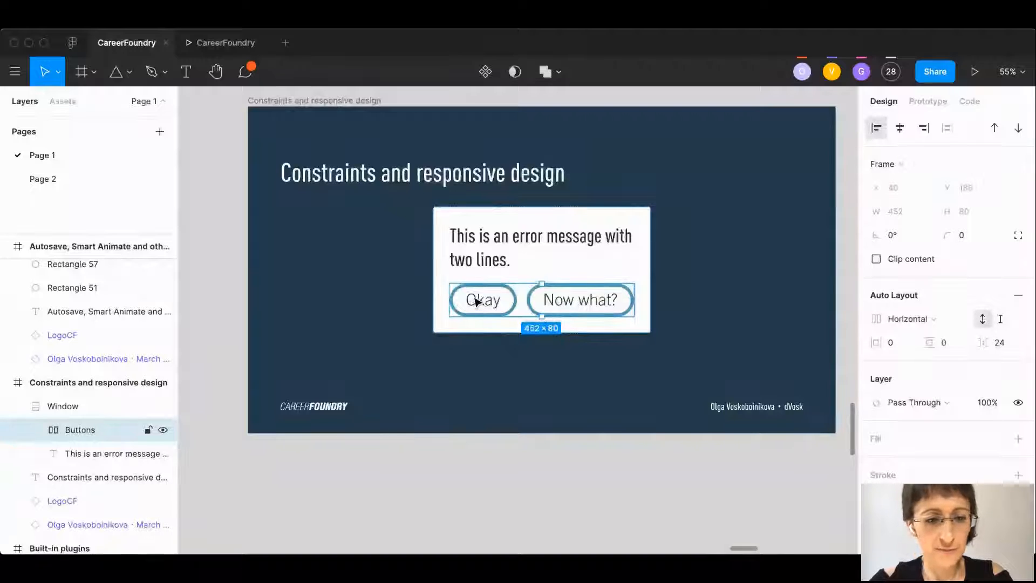
{"action": "left_click", "coordinate": [57, 406]}
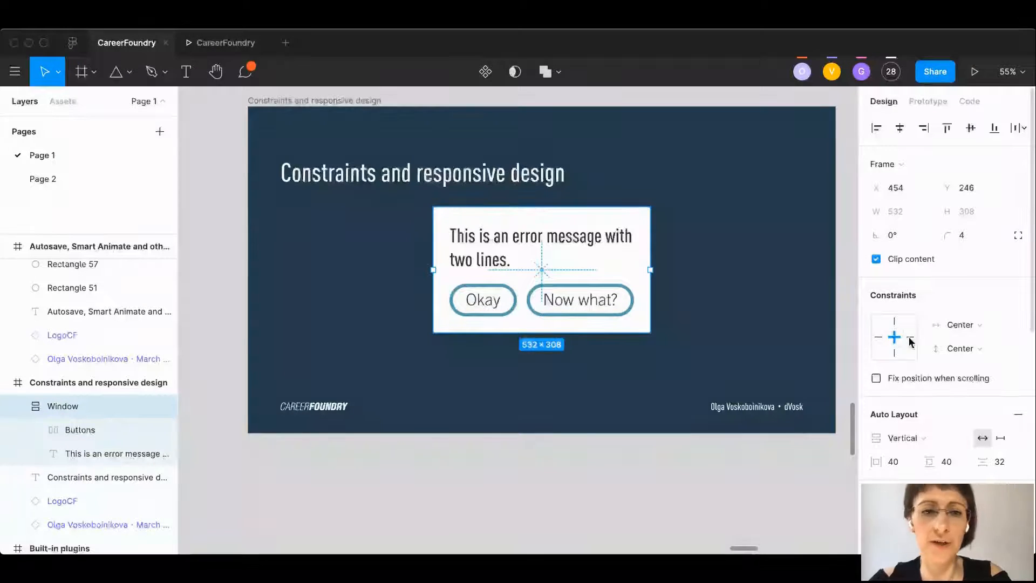
- Try resizing the Constraints and responsive design frame with the window constrained to Center, and undo the resizing
{"action": "left_click", "coordinate": [302, 102]}
{"action": "scroll", "coordinate": [303, 108], "scroll_direction": "right", "scroll_amount": 3}
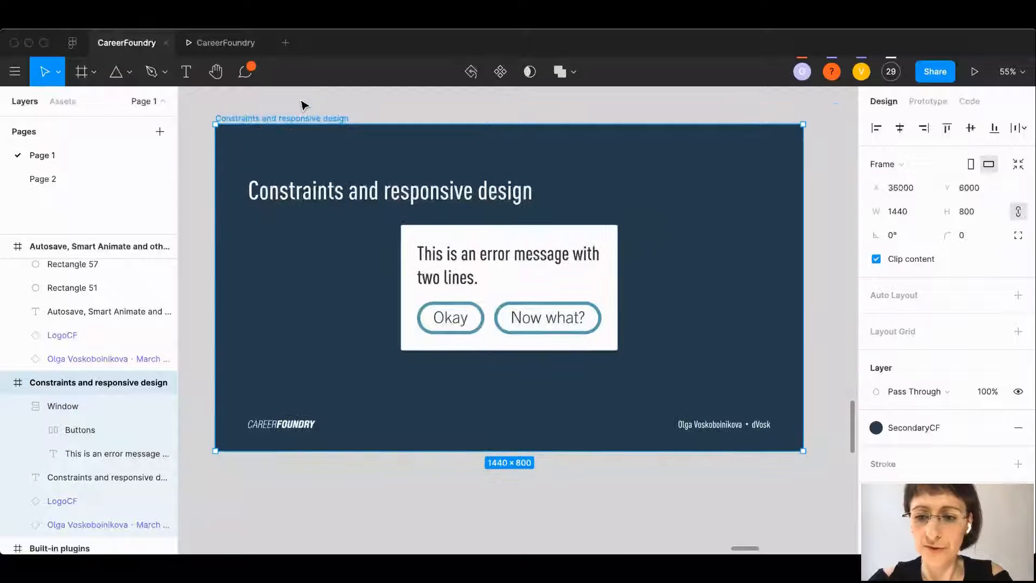
{"action": "left_click_drag", "start_coordinate": [778, 450], "coordinate": [663, 521]}
{"action": "scroll", "coordinate": [642, 528], "scroll_direction": "left", "scroll_amount": 3}
{"action": "scroll", "coordinate": [642, 528], "scroll_direction": "down", "scroll_amount": 3}
{"action": "key", "text": "super+z"}
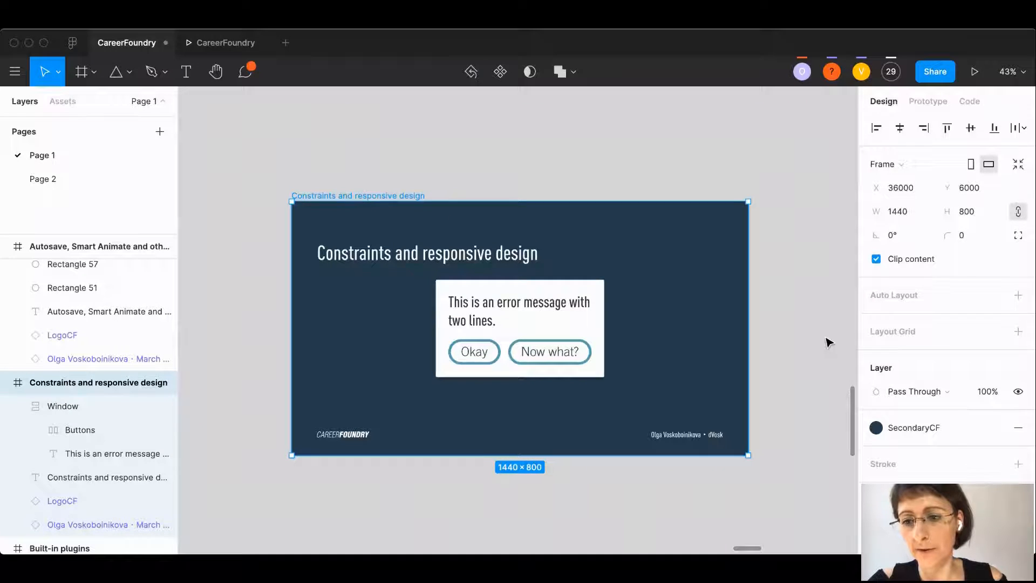
- Set the error message window's vertical constraint to Top, try making the slide frame taller, and undo the resizing
{"action": "left_click", "coordinate": [513, 321]}
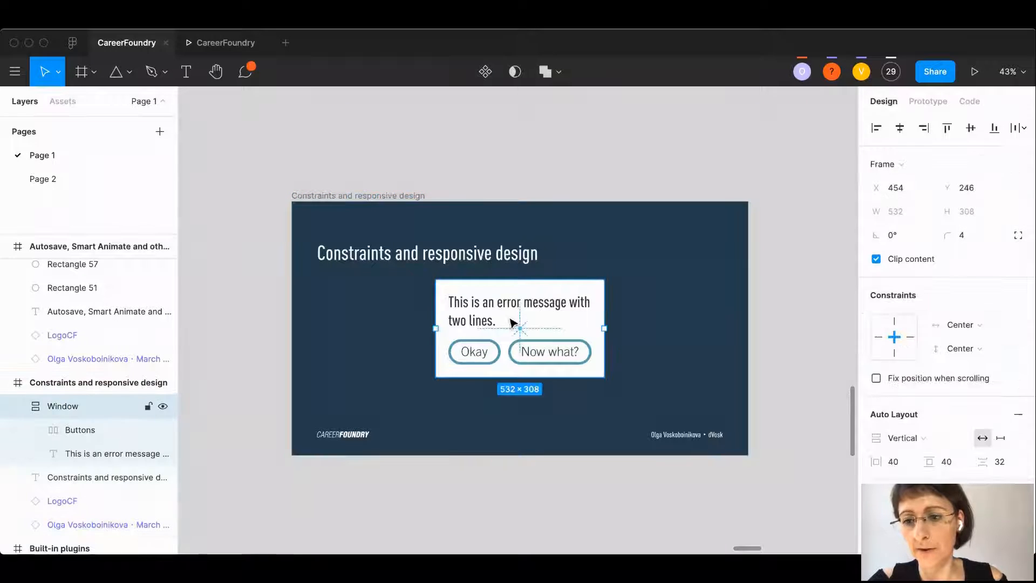
{"action": "left_click", "coordinate": [893, 322]}
{"action": "left_click", "coordinate": [350, 201]}
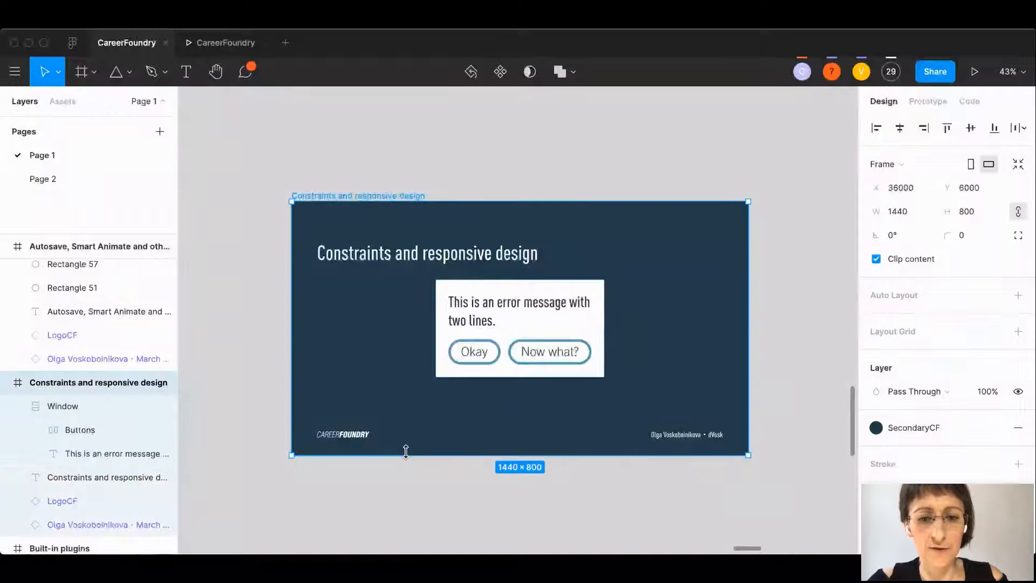
{"action": "left_click_drag", "start_coordinate": [405, 455], "coordinate": [405, 488]}
{"action": "key", "text": "super+z"}
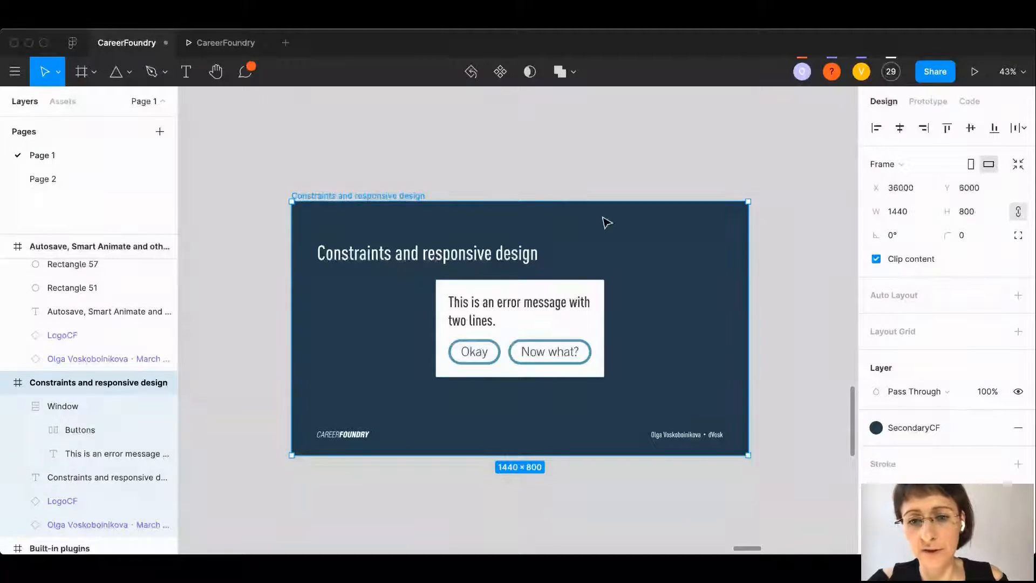
- Set the error message window's vertical constraint to Bottom and move the window down to the slide's bottom edge
{"action": "left_click", "coordinate": [500, 314]}
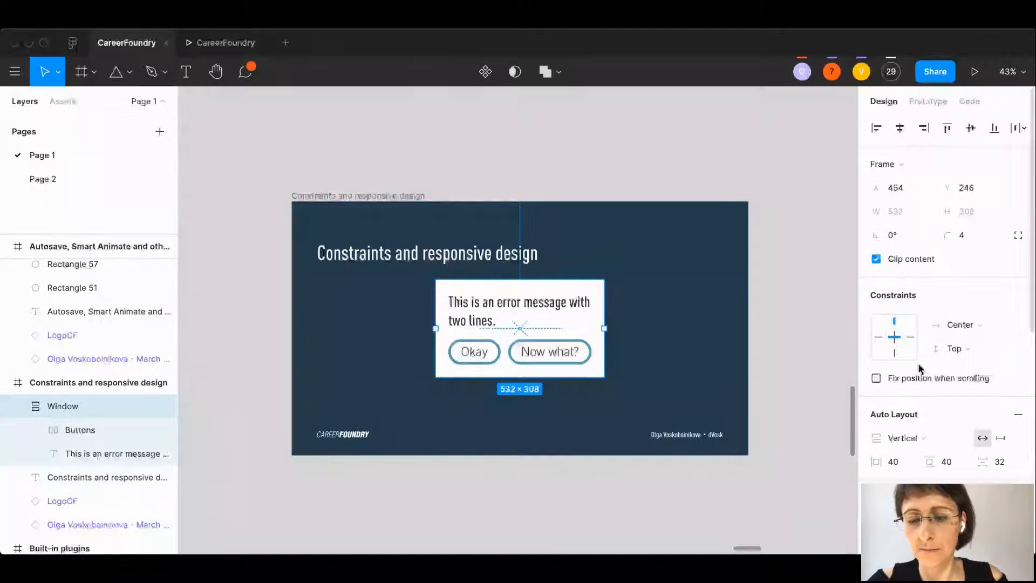
{"action": "left_click", "coordinate": [894, 353]}
{"action": "left_click_drag", "start_coordinate": [517, 302], "coordinate": [518, 393]}
{"action": "left_click", "coordinate": [318, 196]}
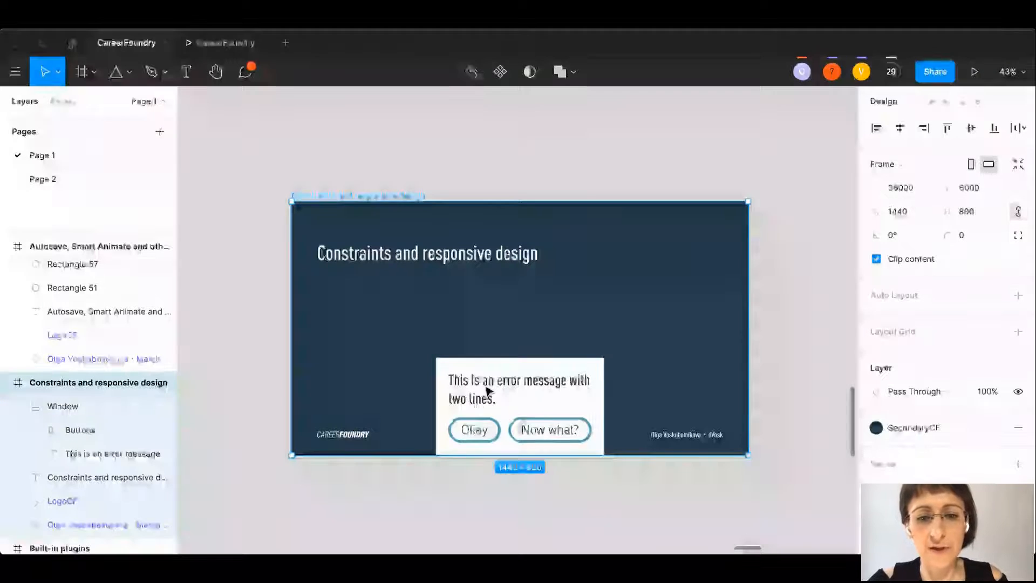
- Try the Bottom constraint with the window raised to Y 416 by resizing the slide frame's height, and undo the changes
{"action": "left_click", "coordinate": [242, 403]}
{"action": "left_click_drag", "start_coordinate": [497, 381], "coordinate": [497, 357]}
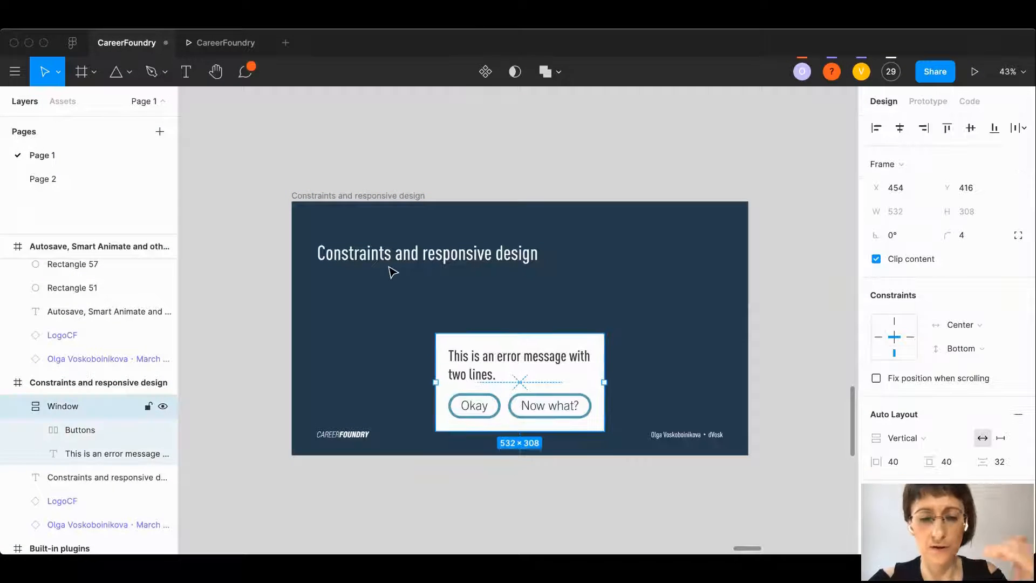
{"action": "left_click", "coordinate": [335, 197]}
{"action": "mouse_move", "coordinate": [414, 454]}
{"action": "left_mouse_down"}
{"action": "mouse_move", "coordinate": [407, 496]}
{"action": "mouse_move", "coordinate": [413, 455]}
{"action": "left_mouse_up"}
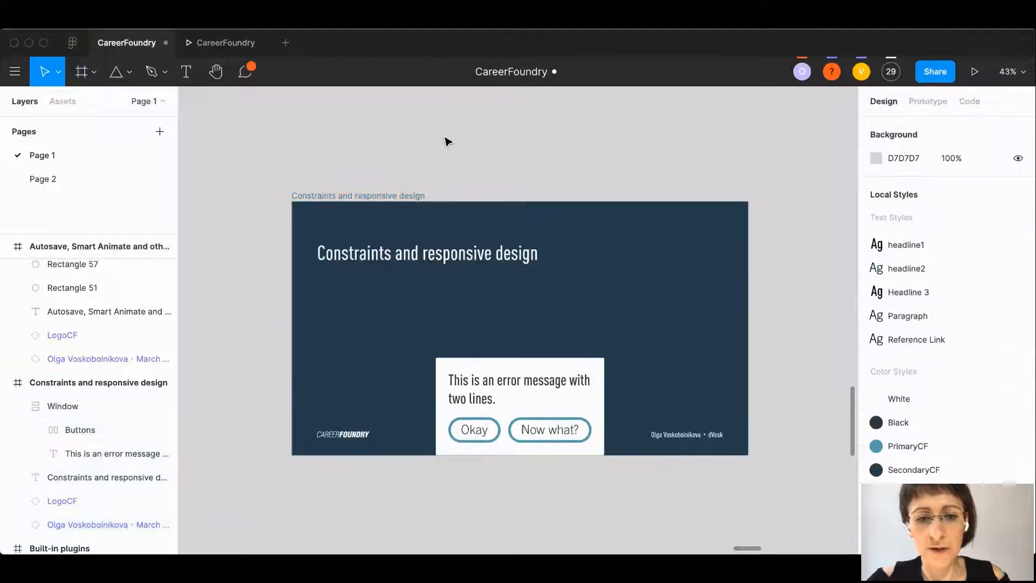
- Align the error message window to the vertical centre of the slide
{"action": "left_click", "coordinate": [571, 394]}
{"action": "key", "text": "alt+v"}
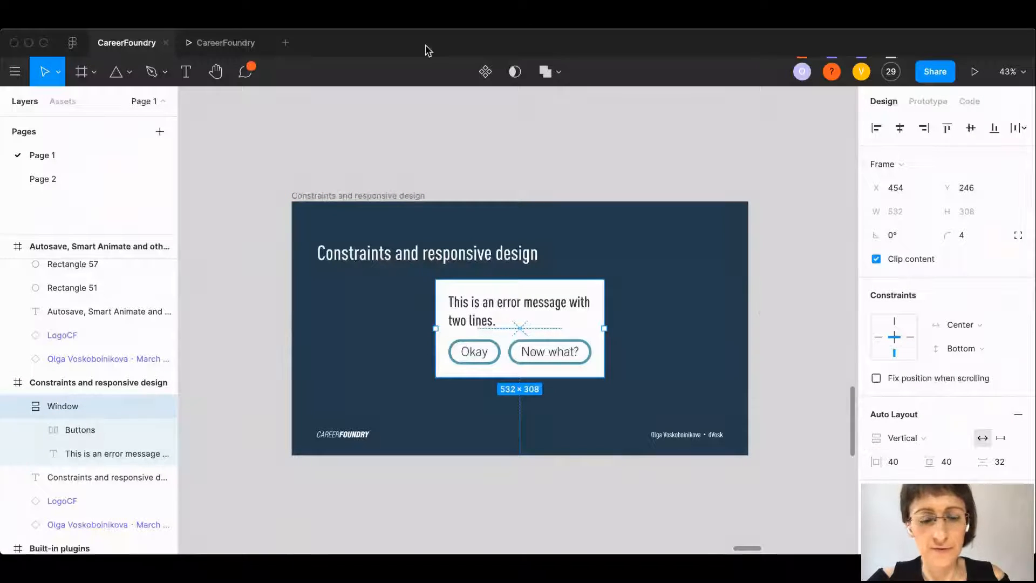
{"action": "scroll", "coordinate": [485, 245], "scroll_direction": "right", "scroll_amount": 10}
{"action": "scroll", "coordinate": [488, 249], "scroll_direction": "left", "scroll_amount": 10}
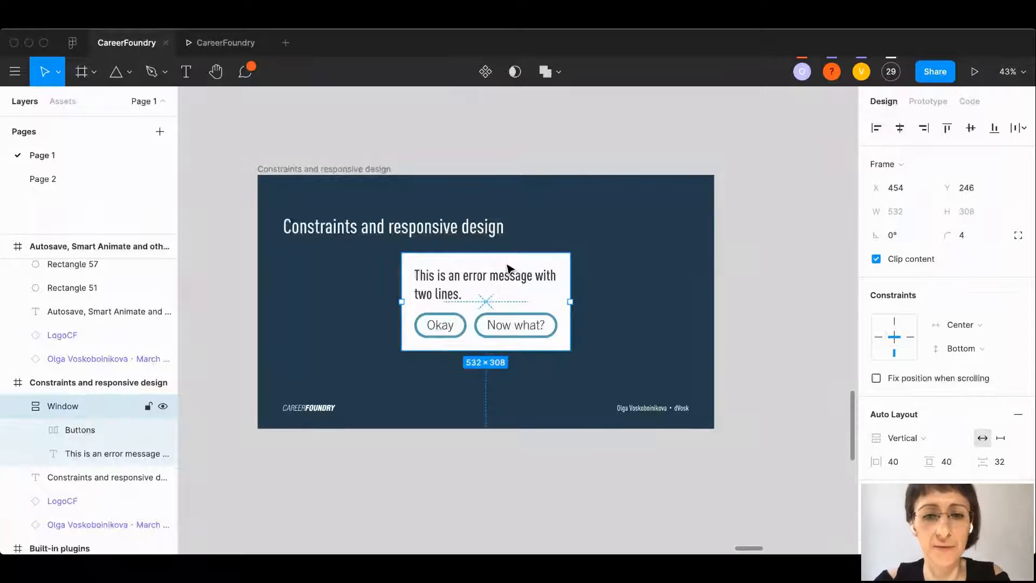
- Move on to the Built-in plugins slide and open the full list of plugins from the file browser's Plugins page
{"action": "scroll", "coordinate": [536, 262], "scroll_direction": "right", "scroll_amount": 5}
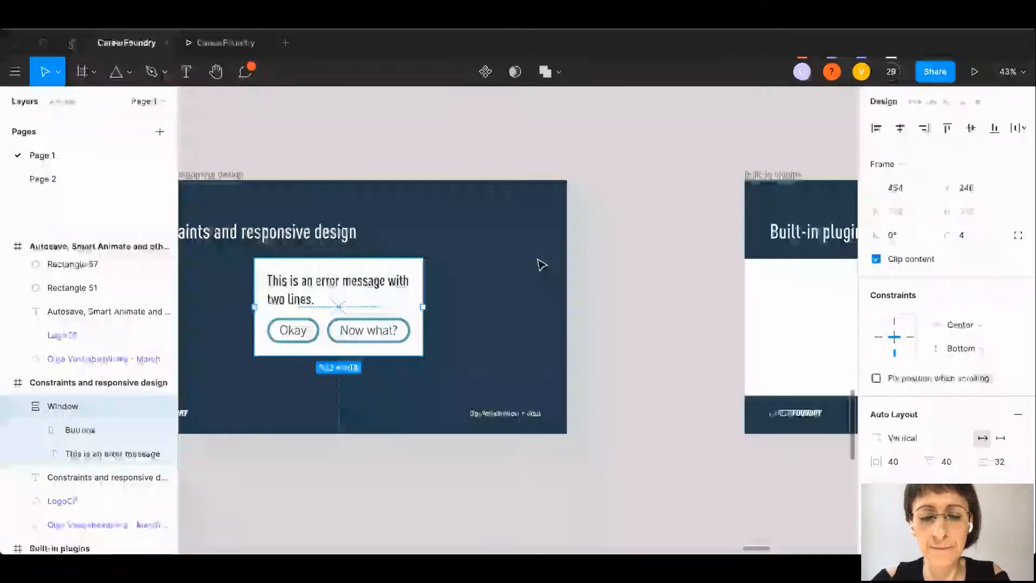
{"action": "scroll", "coordinate": [539, 263], "scroll_direction": "right", "scroll_amount": 12}
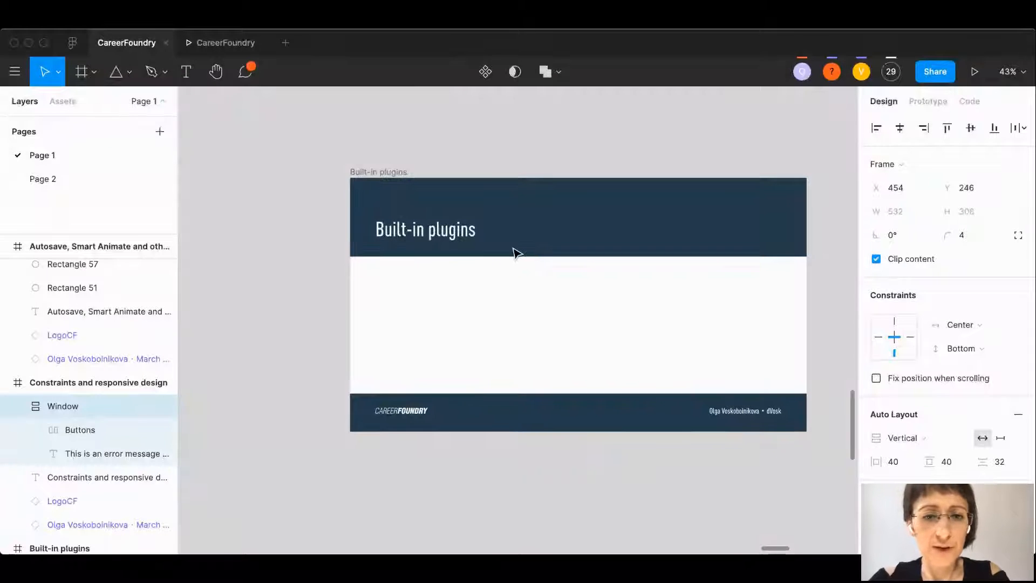
{"action": "scroll", "coordinate": [515, 253], "scroll_direction": "right", "scroll_amount": 3}
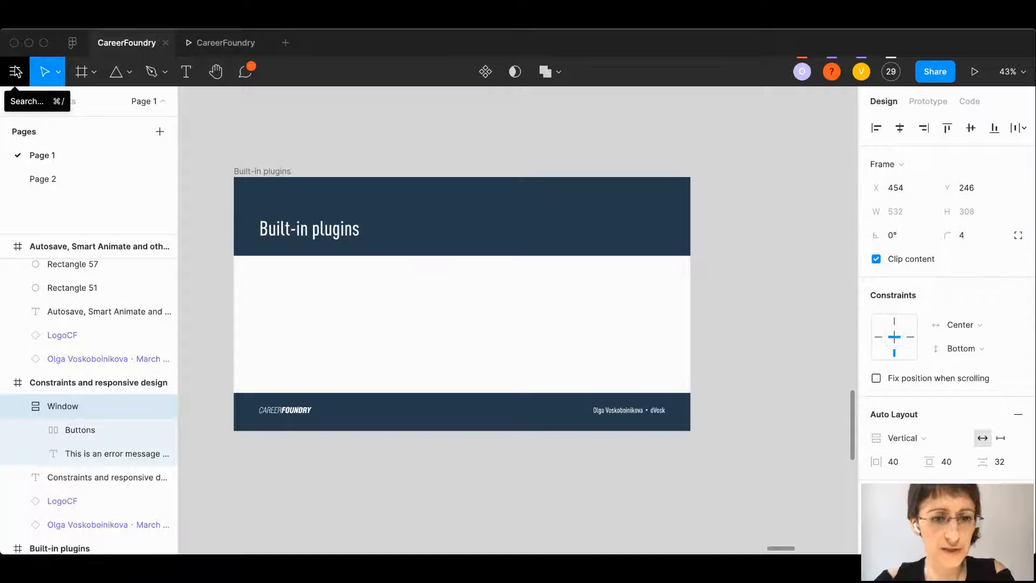
{"action": "left_click", "coordinate": [72, 43]}
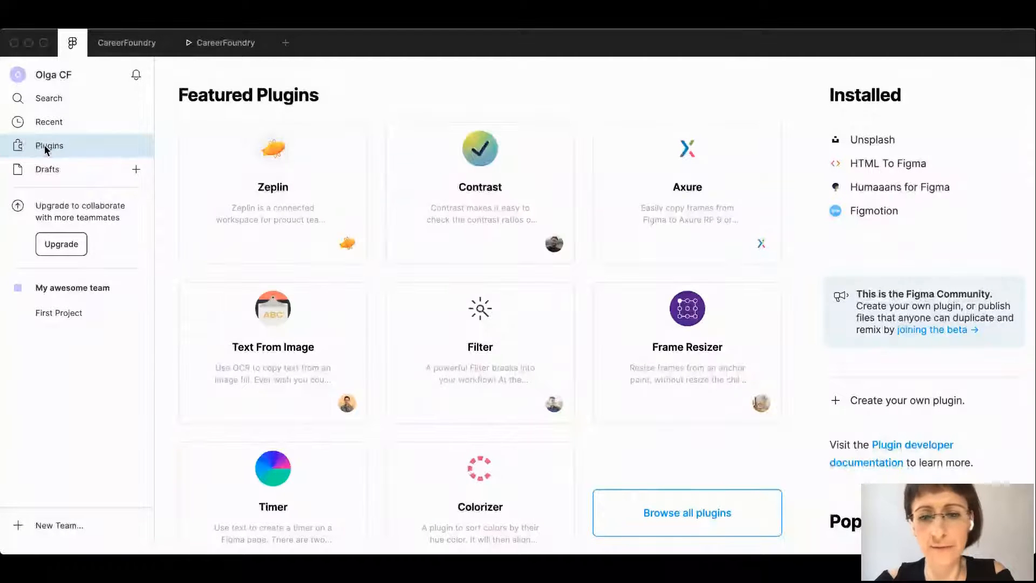
{"action": "scroll", "coordinate": [520, 304], "scroll_direction": "down", "scroll_amount": 1}
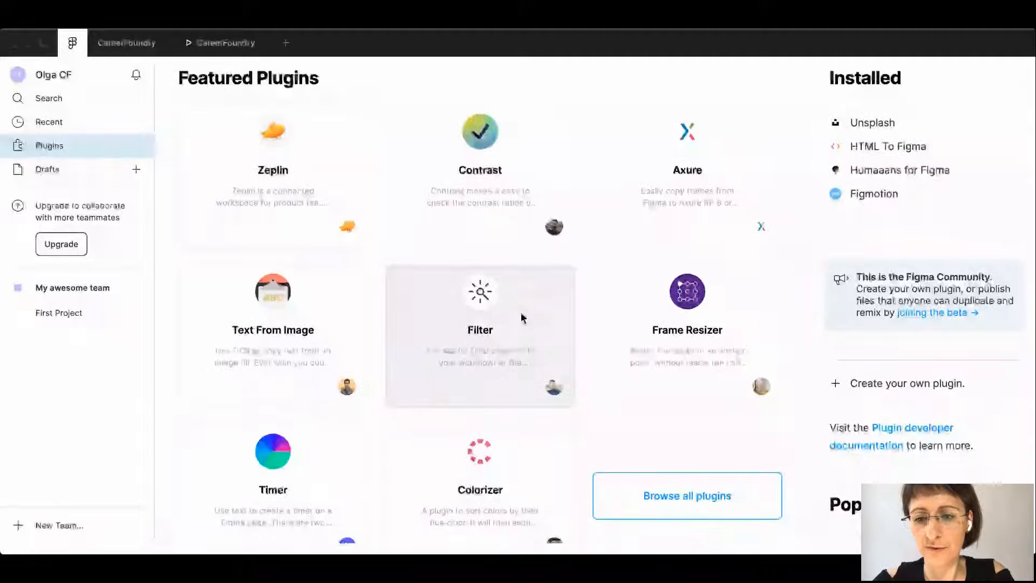
{"action": "left_click", "coordinate": [653, 502]}
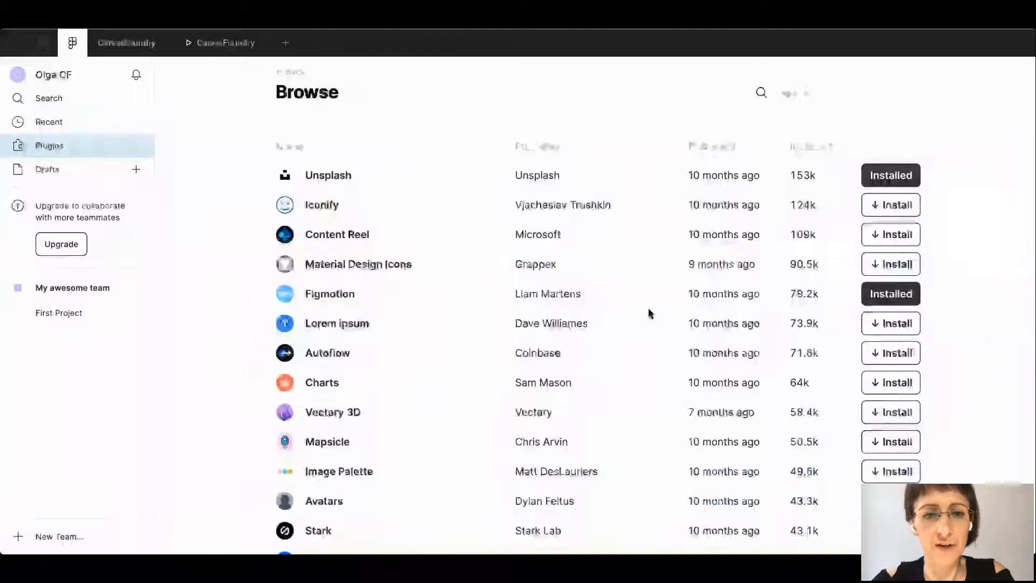
- Look through the complete list of plugins with their publishers and install counts, and return to its beginning
{"action": "scroll", "coordinate": [507, 392], "scroll_direction": "down", "scroll_amount": 1}
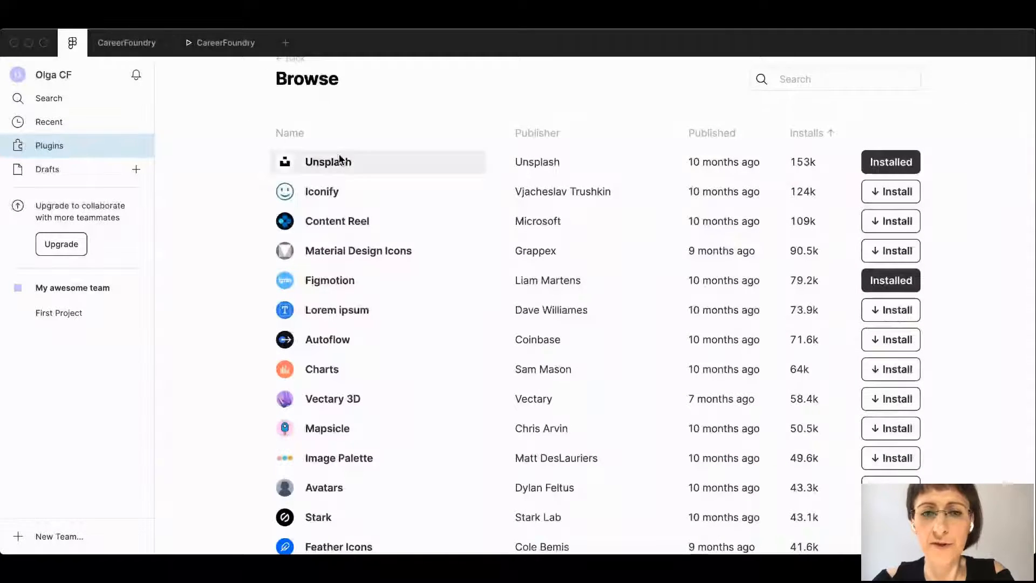
{"action": "scroll", "coordinate": [205, 218], "scroll_direction": "down", "scroll_amount": 3}
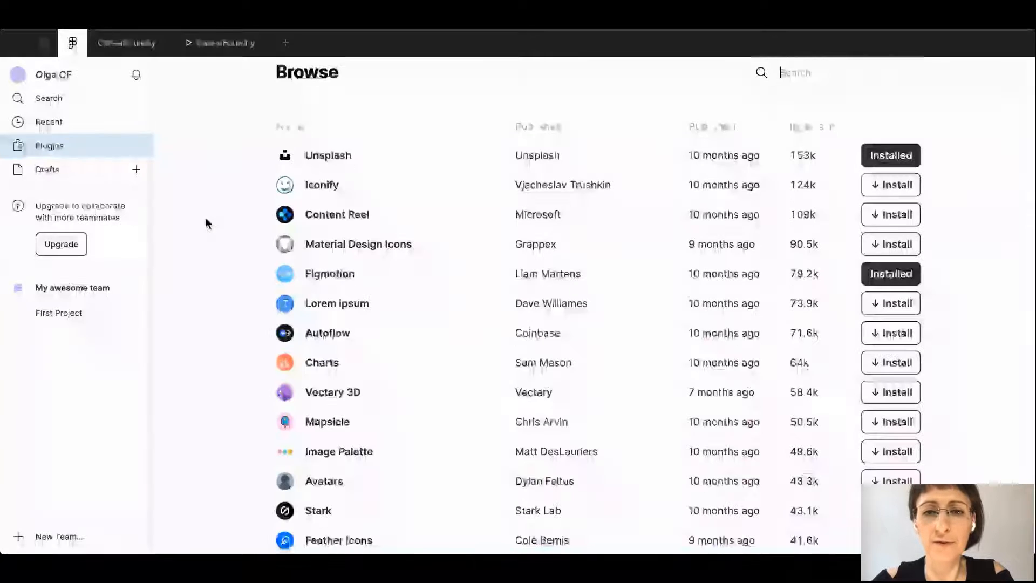
{"action": "scroll", "coordinate": [205, 218], "scroll_direction": "down", "scroll_amount": 1}
{"action": "scroll", "coordinate": [205, 218], "scroll_direction": "down", "scroll_amount": 1}
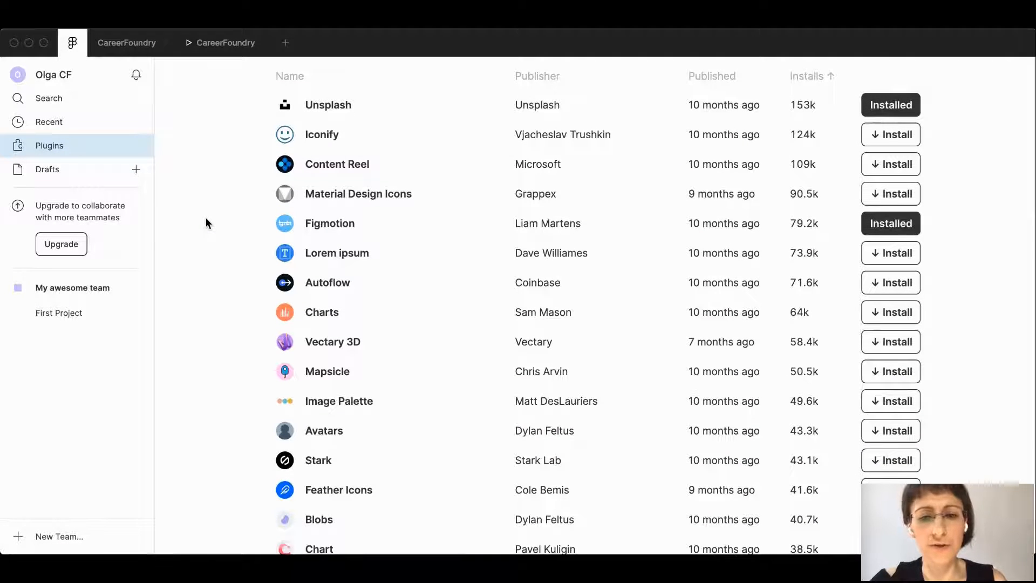
{"action": "scroll", "coordinate": [205, 218], "scroll_direction": "down", "scroll_amount": 1}
{"action": "scroll", "coordinate": [206, 218], "scroll_direction": "down", "scroll_amount": 10}
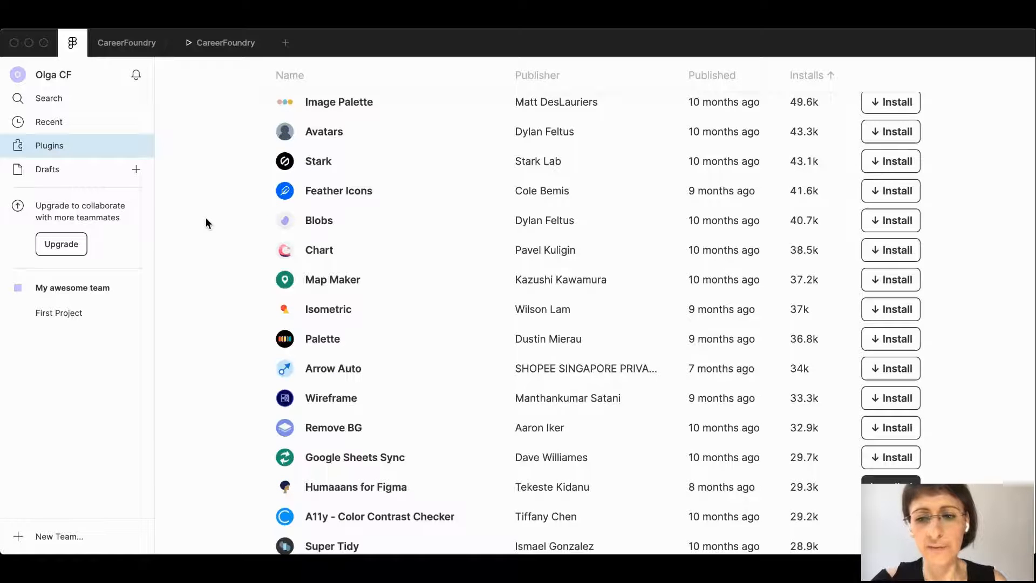
{"action": "scroll", "coordinate": [206, 218], "scroll_direction": "down", "scroll_amount": 15}
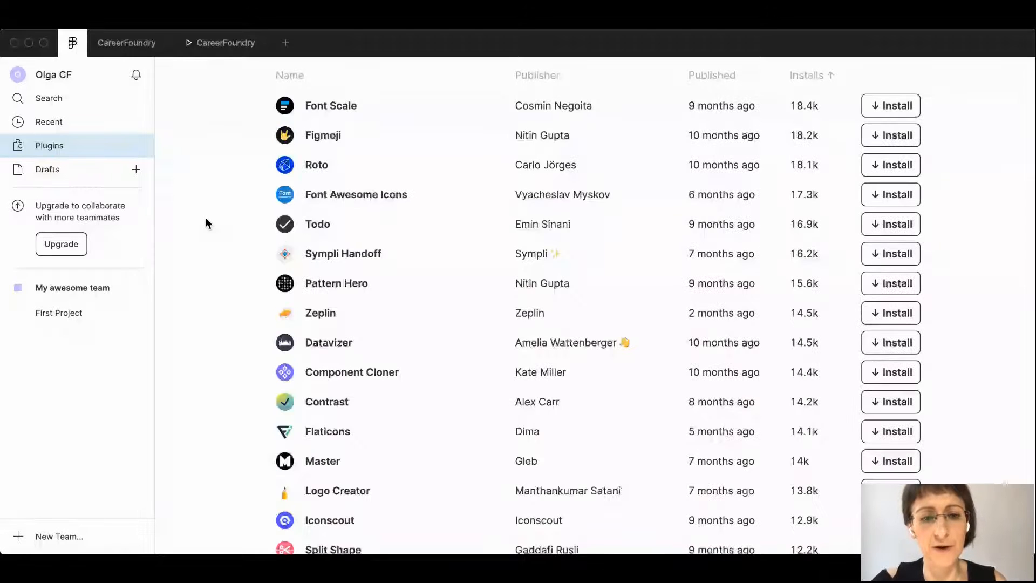
{"action": "scroll", "coordinate": [206, 218], "scroll_direction": "down", "scroll_amount": 20}
{"action": "scroll", "coordinate": [206, 206], "scroll_direction": "down", "scroll_amount": 15}
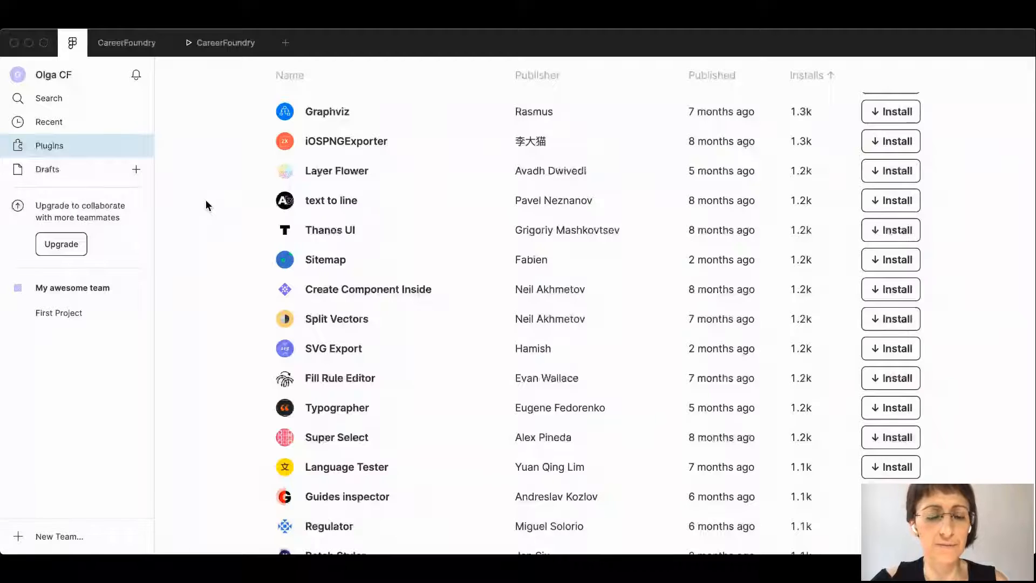
{"action": "scroll", "coordinate": [205, 206], "scroll_direction": "down", "scroll_amount": 10}
{"action": "scroll", "coordinate": [207, 216], "scroll_direction": "up", "scroll_amount": 20}
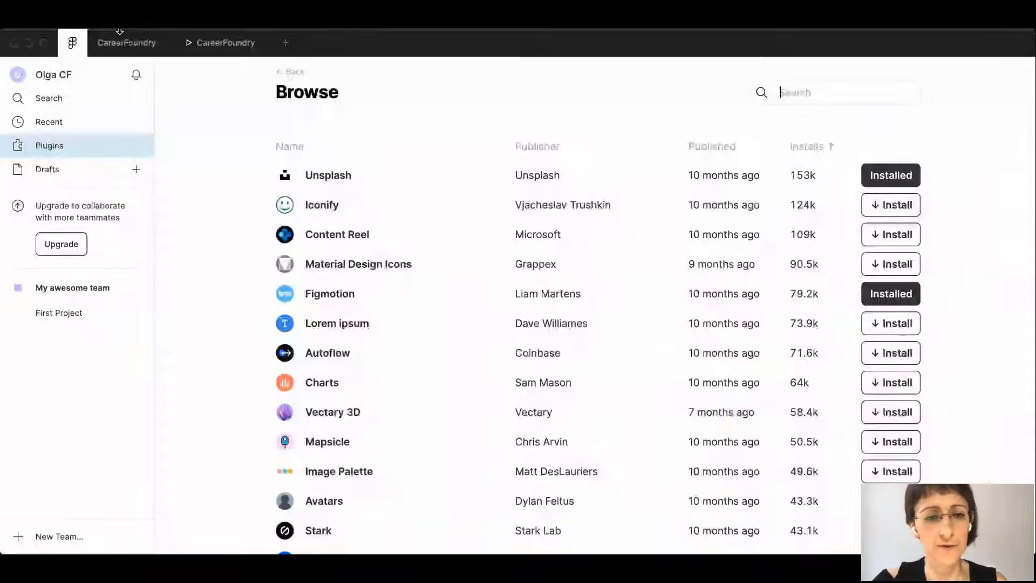
- Return to the CareerFoundry design file, select the white rectangle on the Built-in plugins slide and run the Unsplash plugin
{"action": "left_click", "coordinate": [111, 47]}
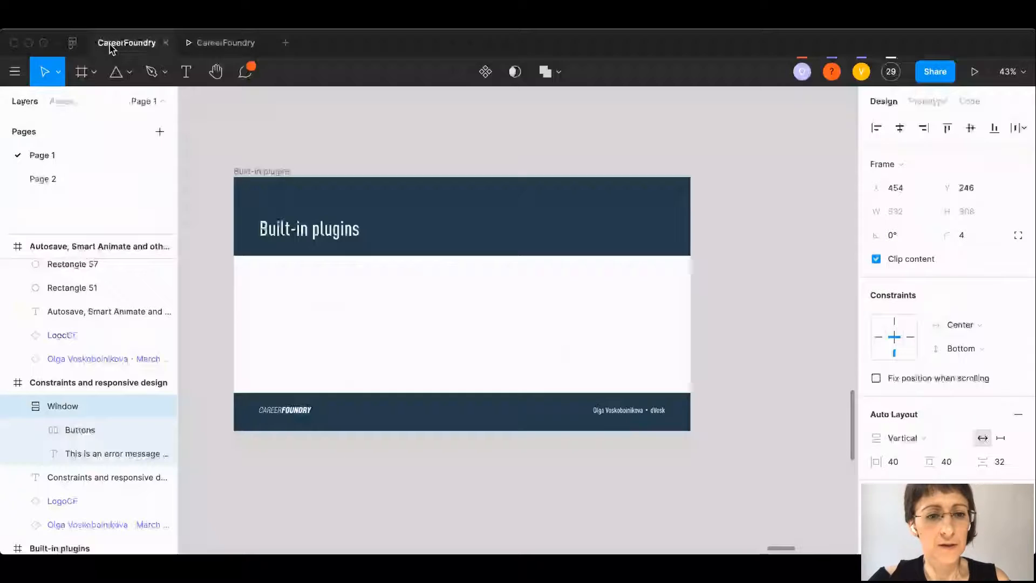
{"action": "left_click", "coordinate": [374, 315]}
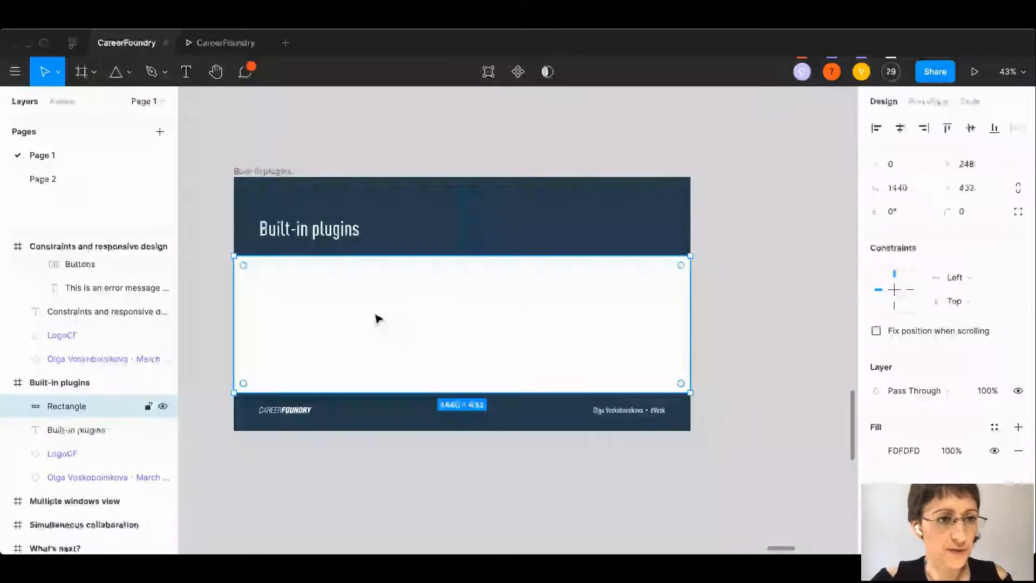
{"action": "left_click", "coordinate": [15, 71]}
{"action": "mouse_move", "coordinate": [41, 161]}
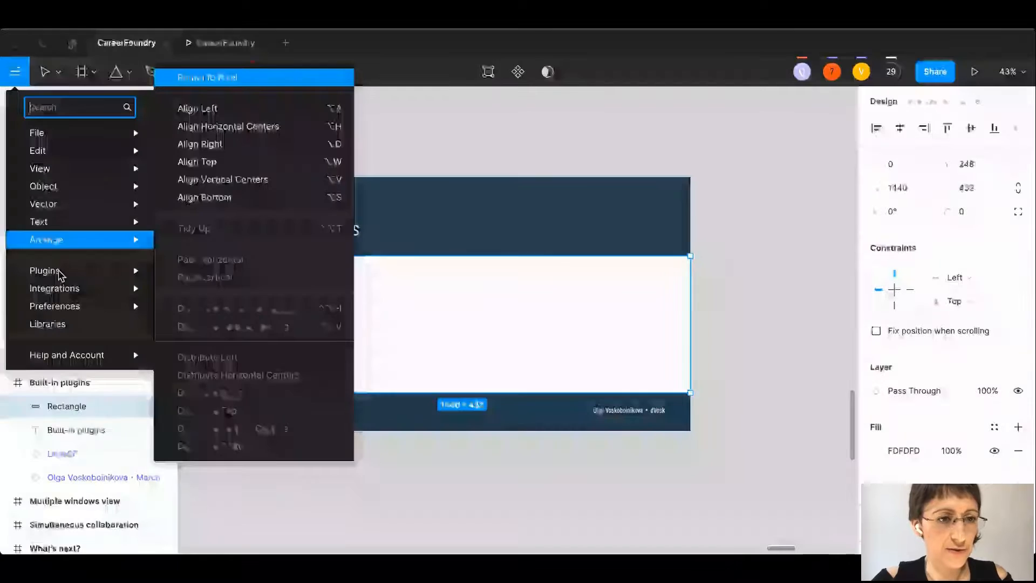
{"action": "mouse_move", "coordinate": [47, 276]}
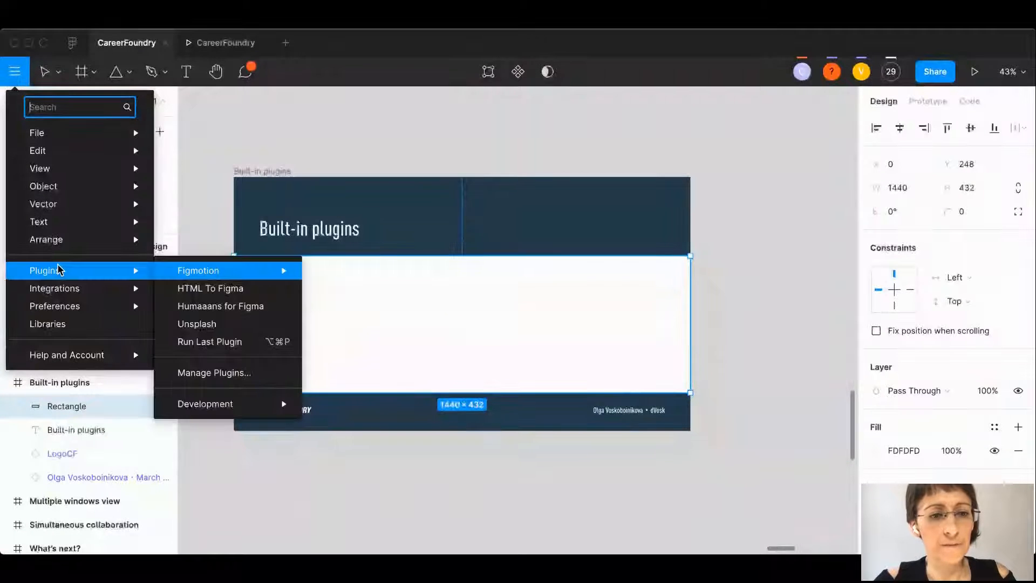
{"action": "left_click", "coordinate": [197, 326]}
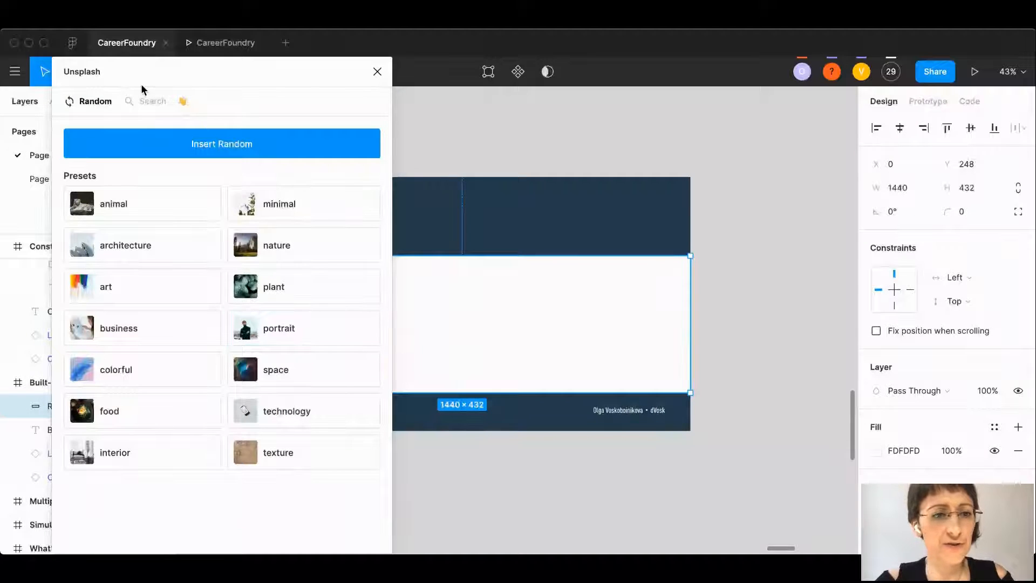
- Find nature photos in Unsplash, fill the rectangle with the green hills image and close the plugin
{"action": "left_click", "coordinate": [148, 100]}
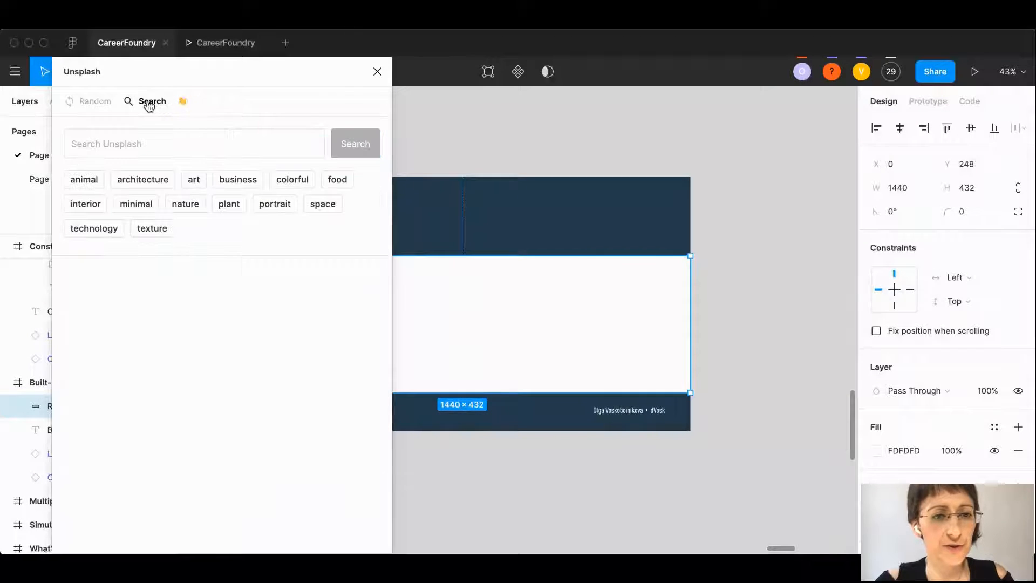
{"action": "left_click", "coordinate": [216, 204]}
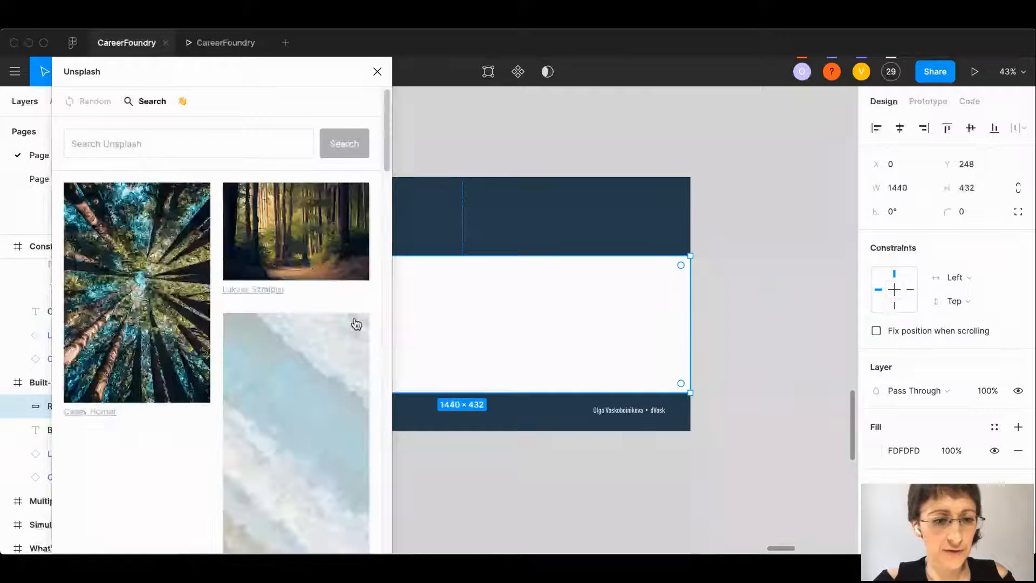
{"action": "scroll", "coordinate": [281, 399], "scroll_direction": "down", "scroll_amount": 5}
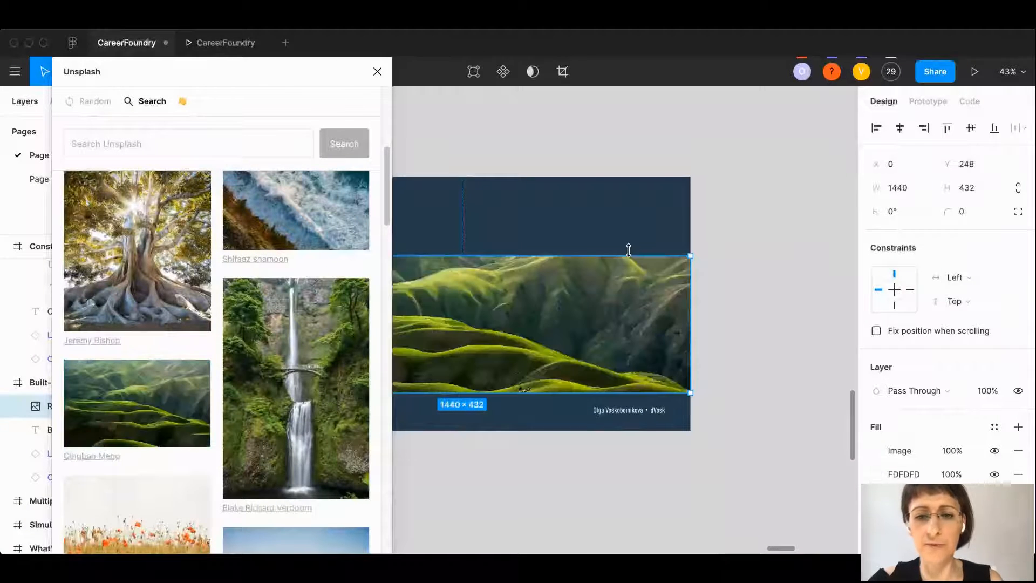
{"action": "left_click", "coordinate": [775, 289]}
{"action": "scroll", "coordinate": [775, 288], "scroll_direction": "left", "scroll_amount": 4}
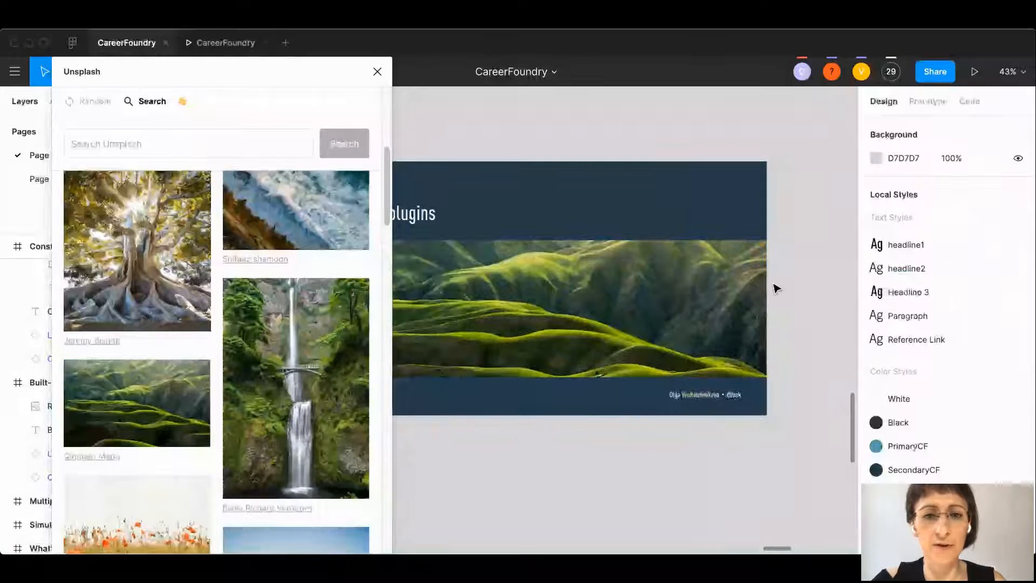
{"action": "left_click", "coordinate": [377, 71]}
{"action": "scroll", "coordinate": [290, 277], "scroll_direction": "right", "scroll_amount": 2}
{"action": "scroll", "coordinate": [290, 277], "scroll_direction": "up", "scroll_amount": 1}
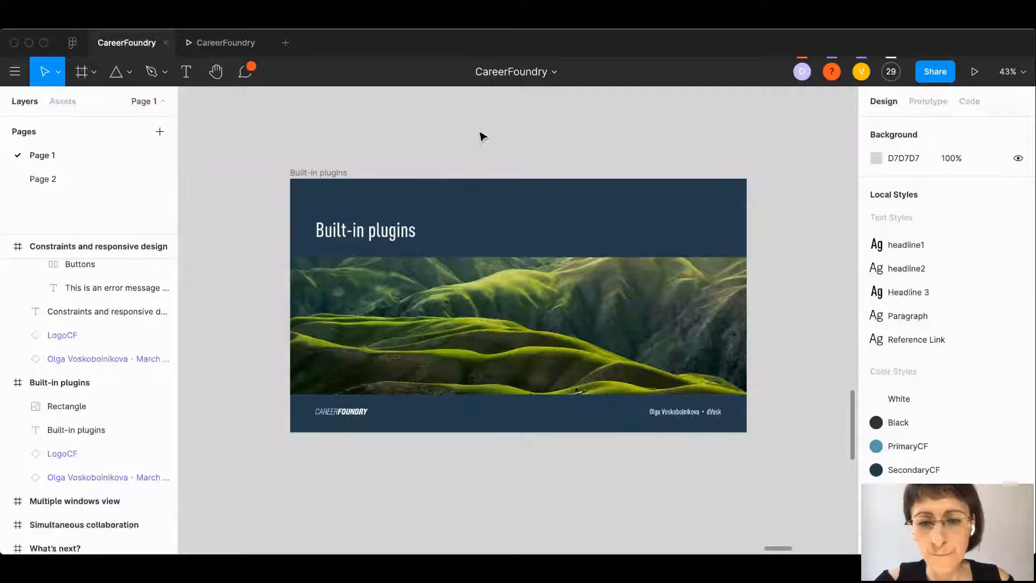
- Move on to the Multiple windows view slide and show it enlarged
{"action": "scroll", "coordinate": [482, 136], "scroll_direction": "down", "scroll_amount": 2}
{"action": "scroll", "coordinate": [482, 136], "scroll_direction": "right", "scroll_amount": 10}
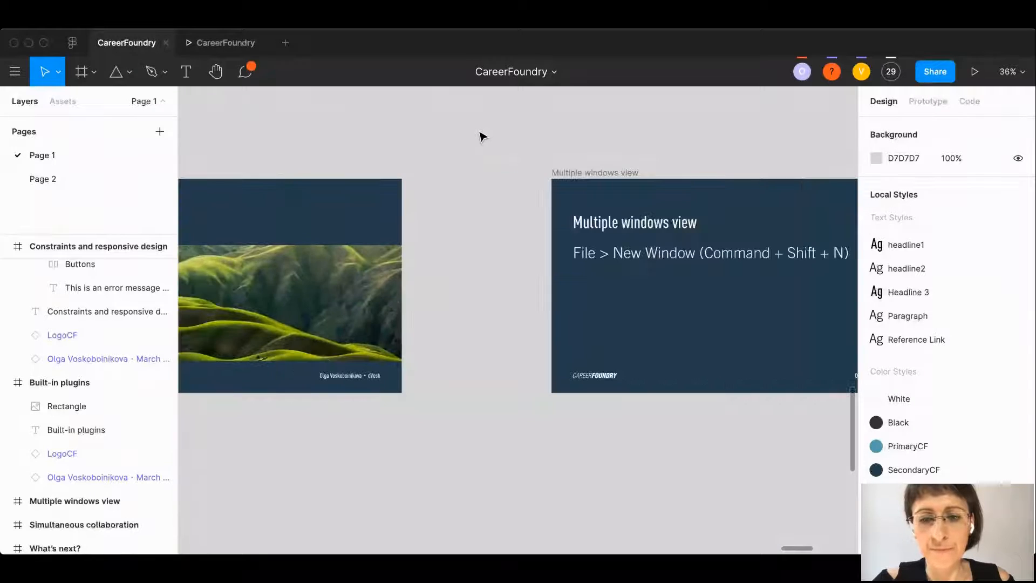
{"action": "scroll", "coordinate": [482, 136], "scroll_direction": "right", "scroll_amount": 5}
{"action": "scroll", "coordinate": [482, 136], "scroll_direction": "down", "scroll_amount": 1}
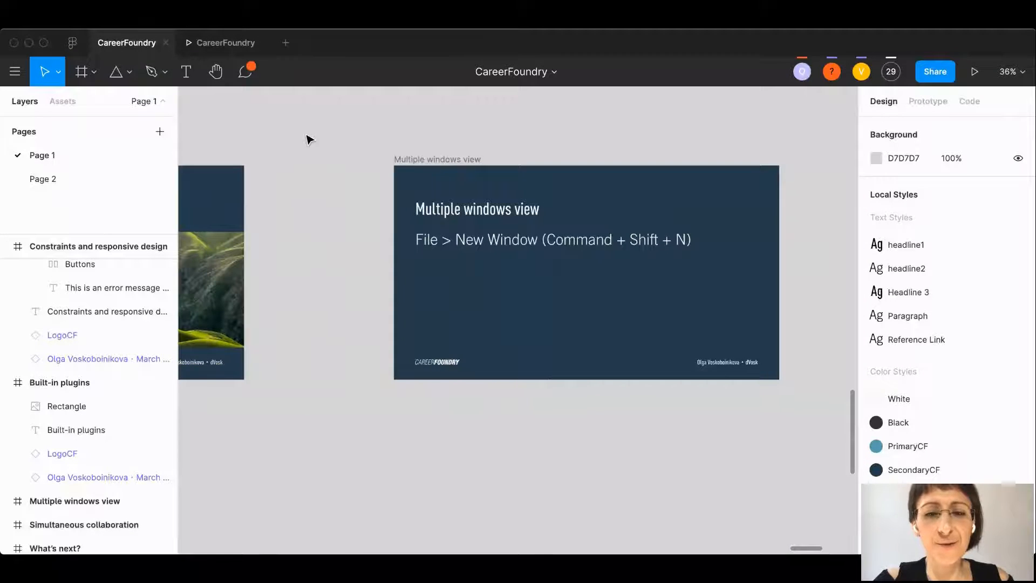
{"action": "scroll", "coordinate": [404, 225], "scroll_direction": "right", "scroll_amount": 3}
{"action": "scroll", "coordinate": [404, 224], "scroll_direction": "up", "scroll_amount": 2}
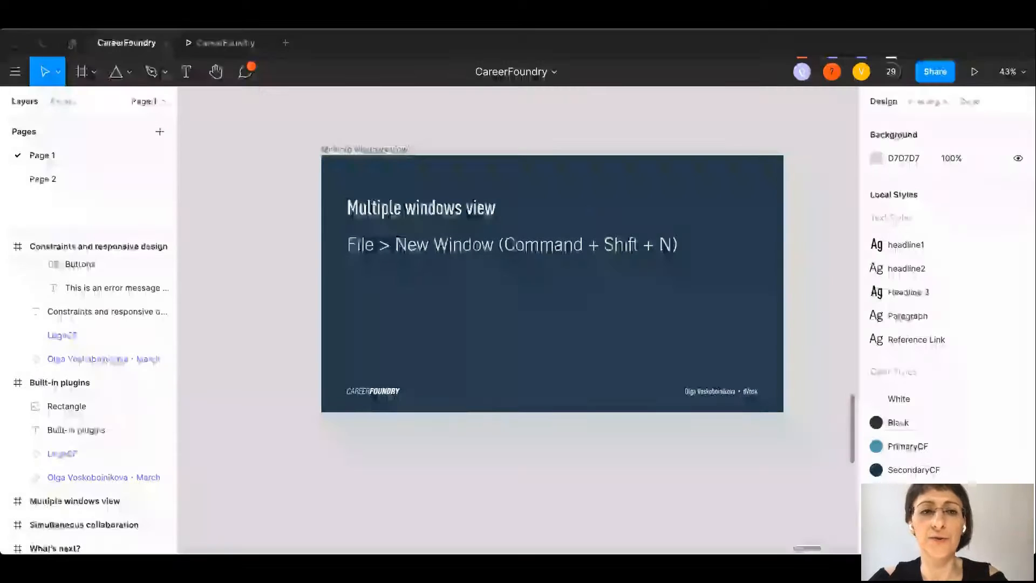
{"action": "key", "text": "t"}
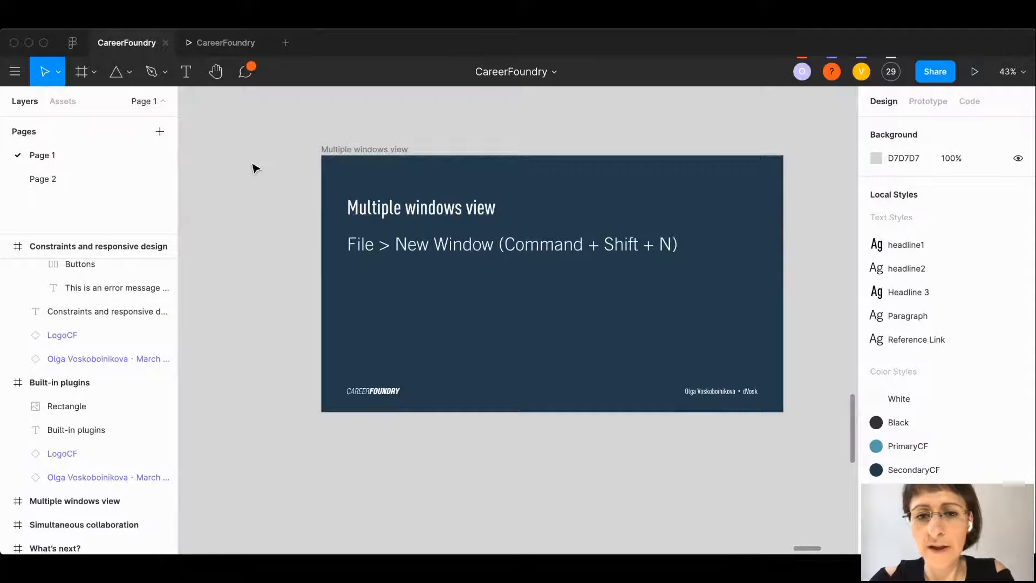
{"action": "scroll", "coordinate": [617, 231], "scroll_direction": "up", "scroll_amount": 3}
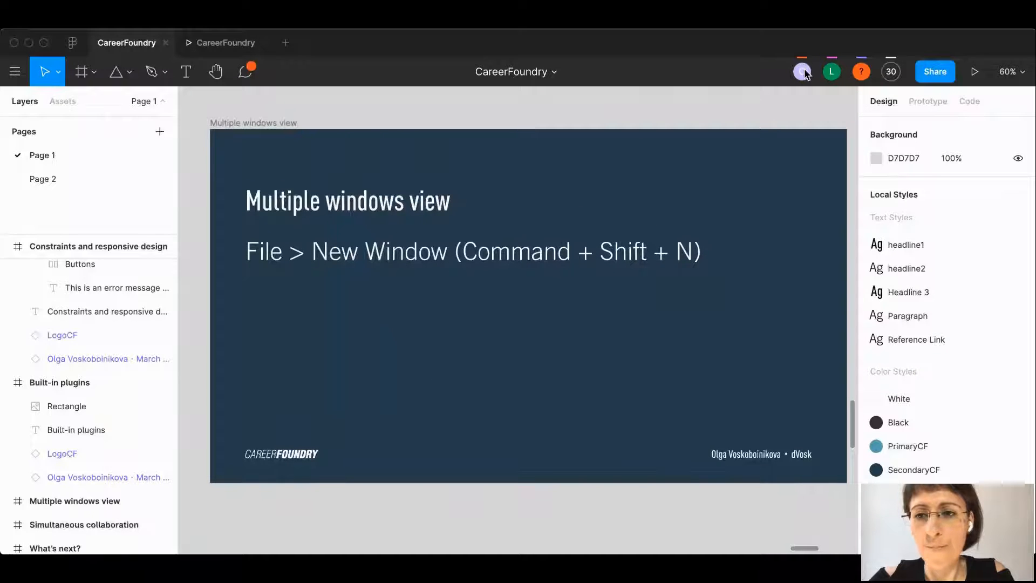
- Go to the Simultaneous collaboration slide, observe one participant's view, and switch to observing another participant from the full list
{"action": "left_click", "coordinate": [832, 74]}
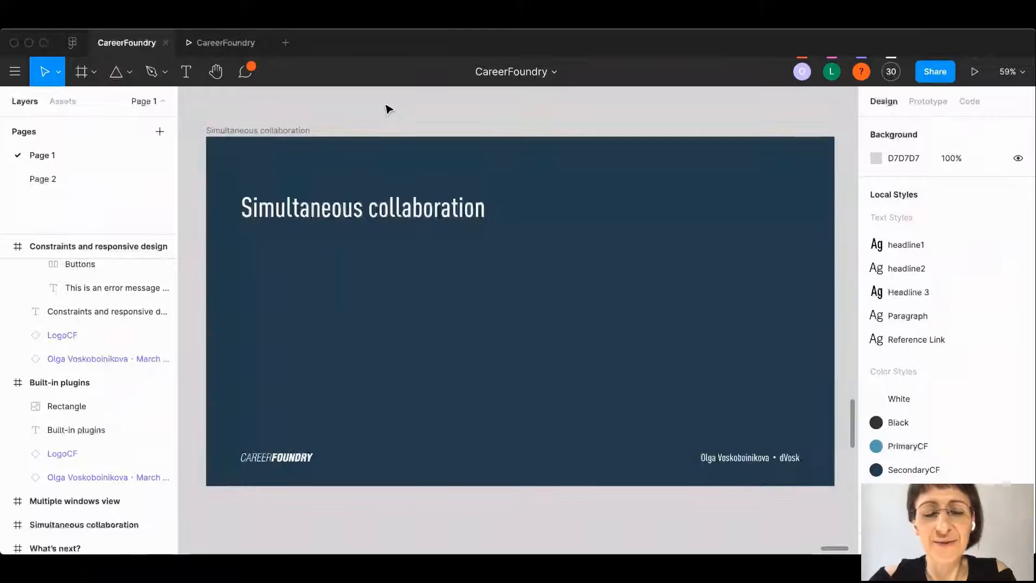
{"action": "left_click", "coordinate": [832, 72]}
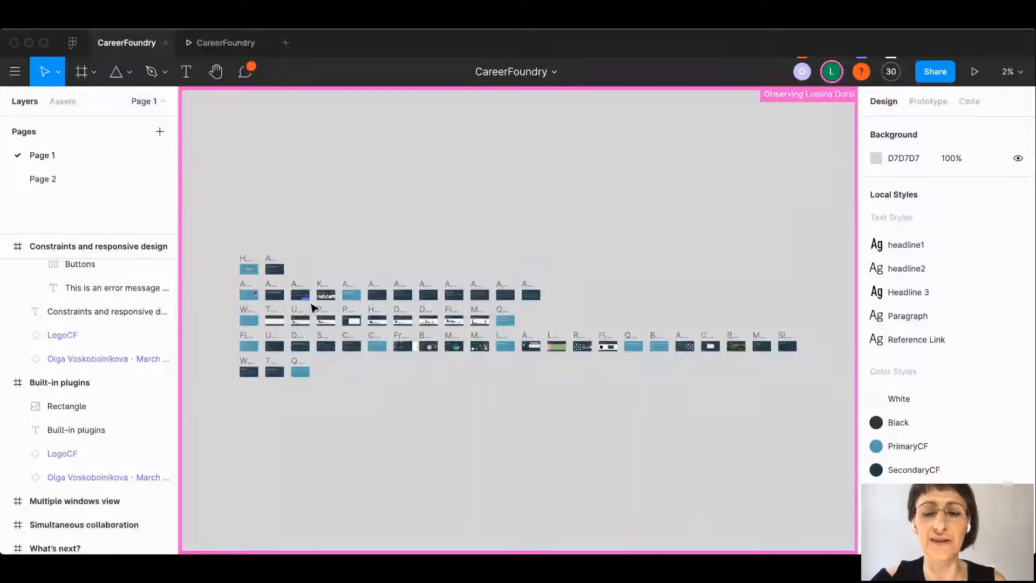
{"action": "left_click", "coordinate": [891, 72]}
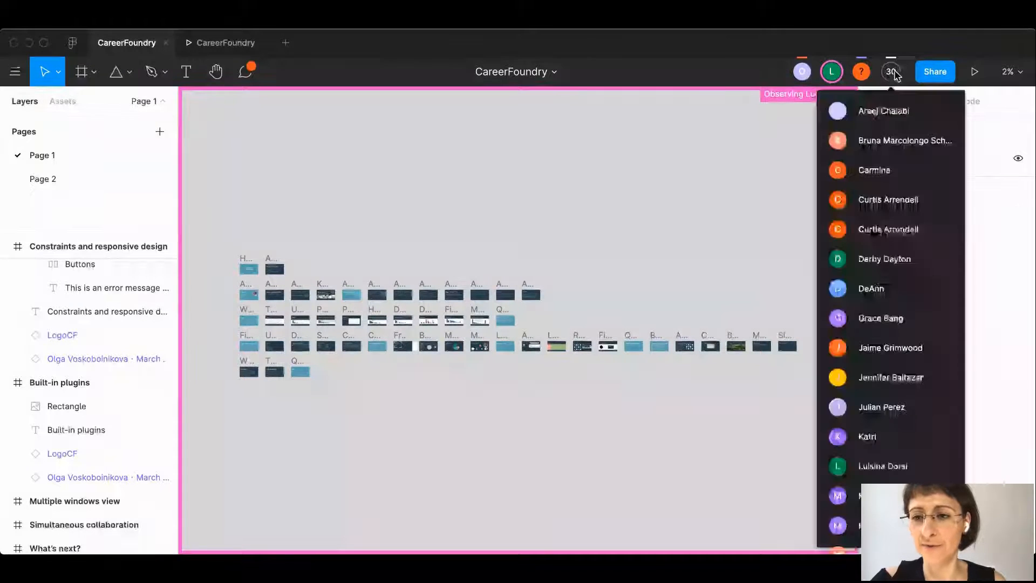
{"action": "left_click", "coordinate": [874, 174]}
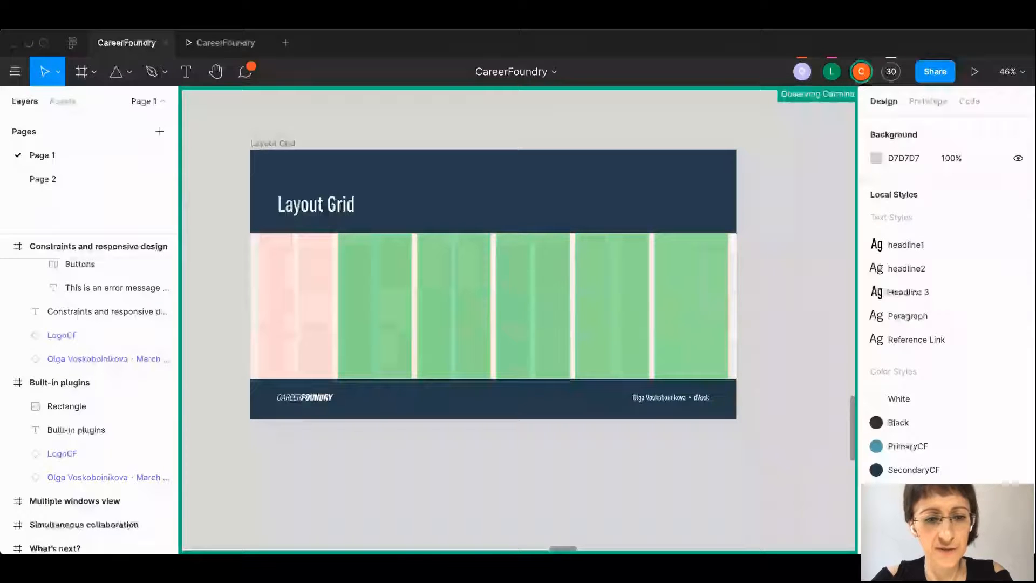
{"action": "key", "text": "alt+super+backslash"}
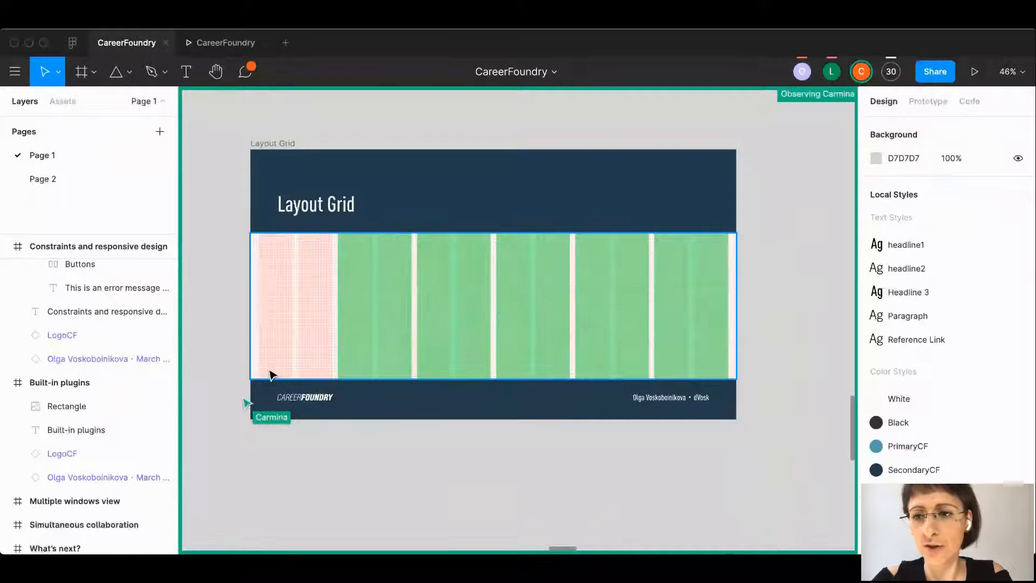
- Stop observing the participant and look over the slides from Layout Grid to Questions for collaborators' live cursors
{"action": "left_click", "coordinate": [890, 74]}
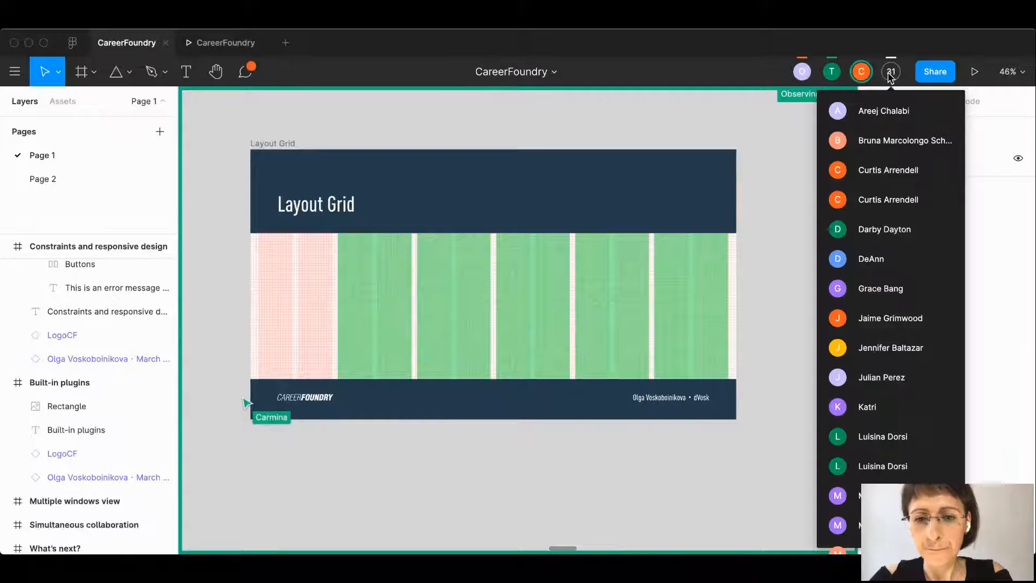
{"action": "left_click", "coordinate": [889, 75]}
{"action": "scroll", "coordinate": [747, 203], "scroll_direction": "down", "scroll_amount": 5}
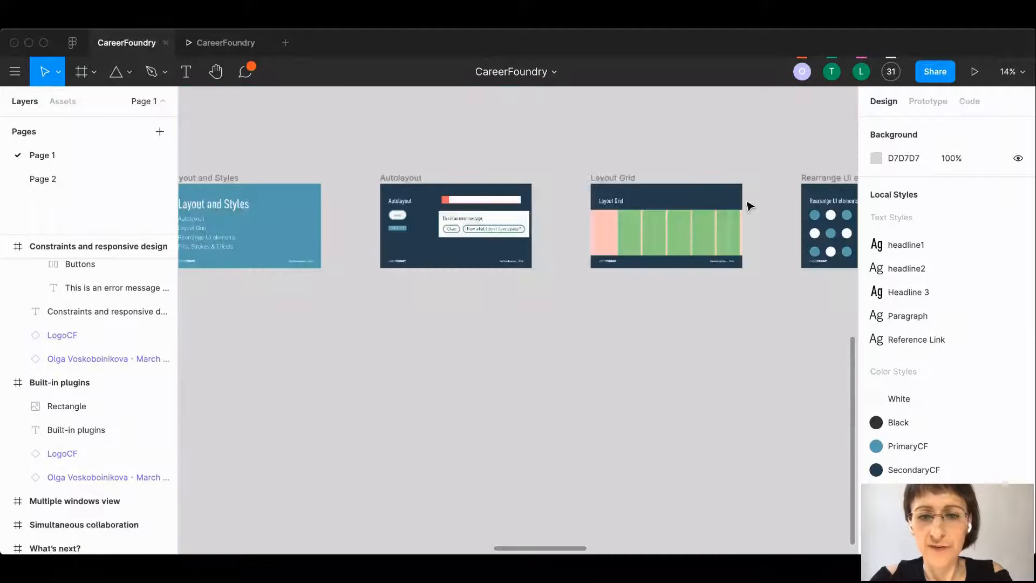
{"action": "scroll", "coordinate": [747, 204], "scroll_direction": "down", "scroll_amount": 3}
{"action": "scroll", "coordinate": [748, 203], "scroll_direction": "down", "scroll_amount": 3}
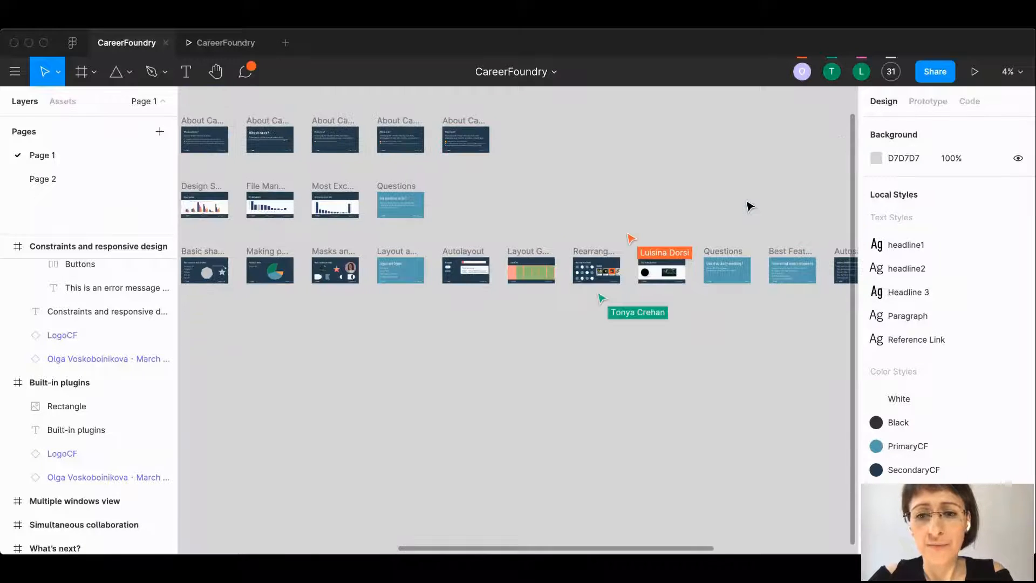
{"action": "scroll", "coordinate": [641, 274], "scroll_direction": "up", "scroll_amount": 5}
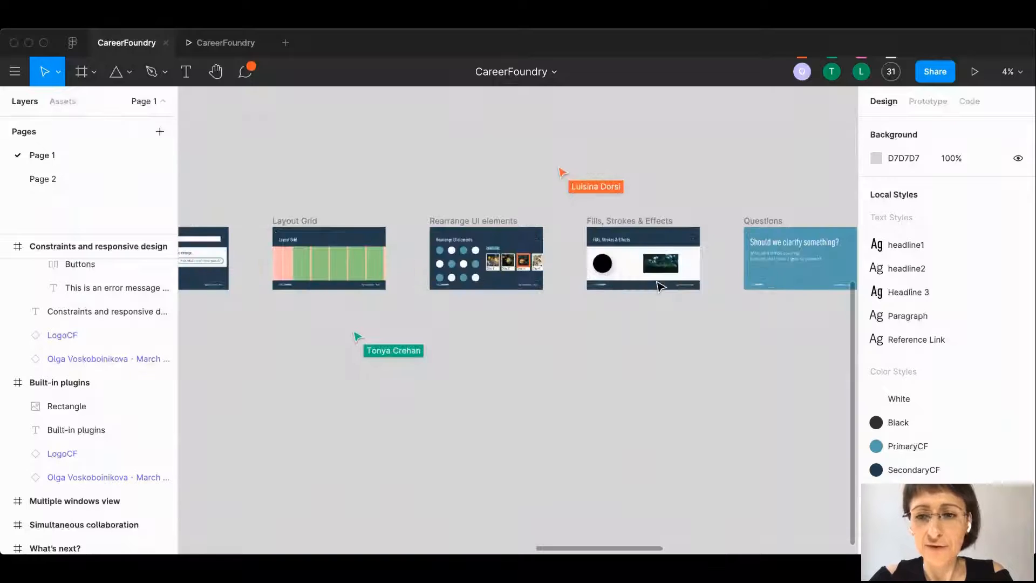
{"action": "scroll", "coordinate": [641, 274], "scroll_direction": "down", "scroll_amount": 1}
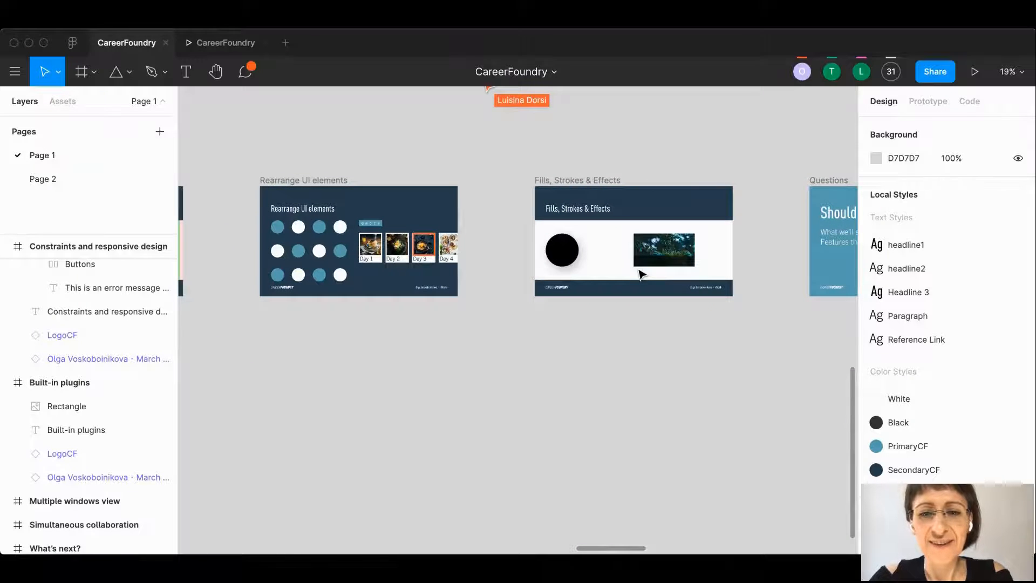
{"action": "scroll", "coordinate": [640, 274], "scroll_direction": "down", "scroll_amount": 3}
{"action": "scroll", "coordinate": [621, 246], "scroll_direction": "up", "scroll_amount": 1}
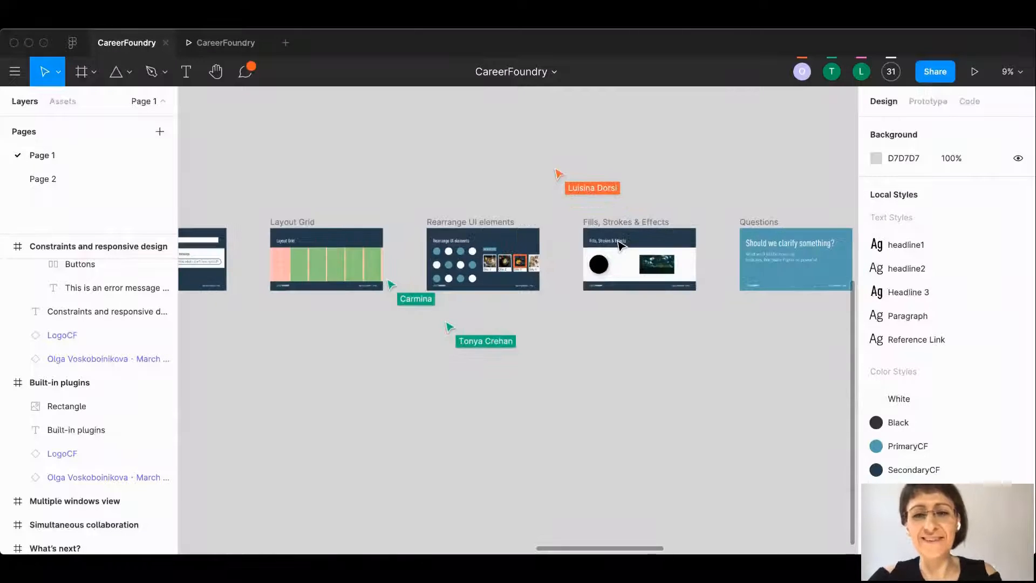
{"action": "scroll", "coordinate": [620, 246], "scroll_direction": "up", "scroll_amount": 2}
{"action": "scroll", "coordinate": [620, 245], "scroll_direction": "up", "scroll_amount": 1}
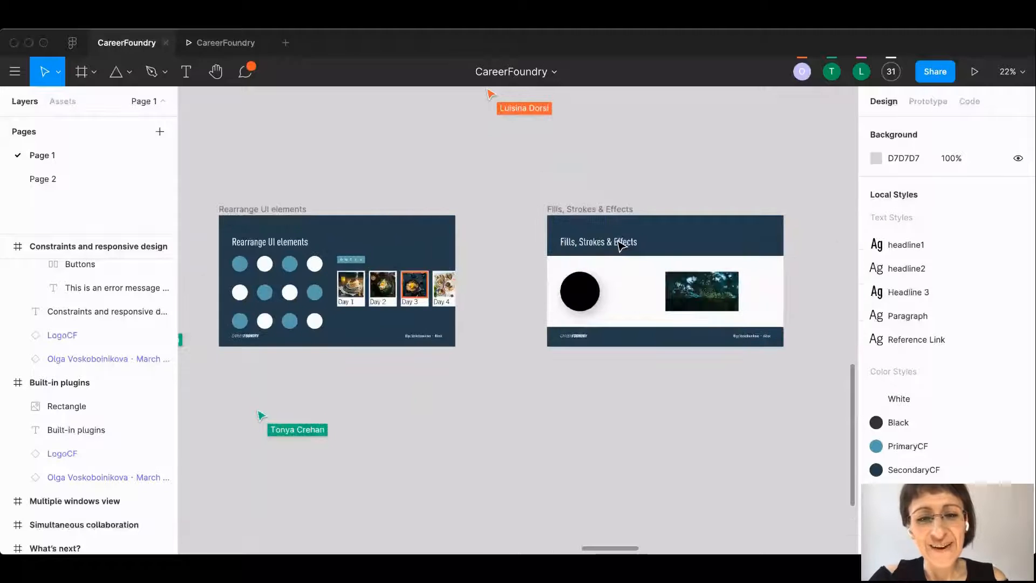
{"action": "scroll", "coordinate": [620, 245], "scroll_direction": "down", "scroll_amount": 3}
{"action": "scroll", "coordinate": [620, 245], "scroll_direction": "up", "scroll_amount": 1}
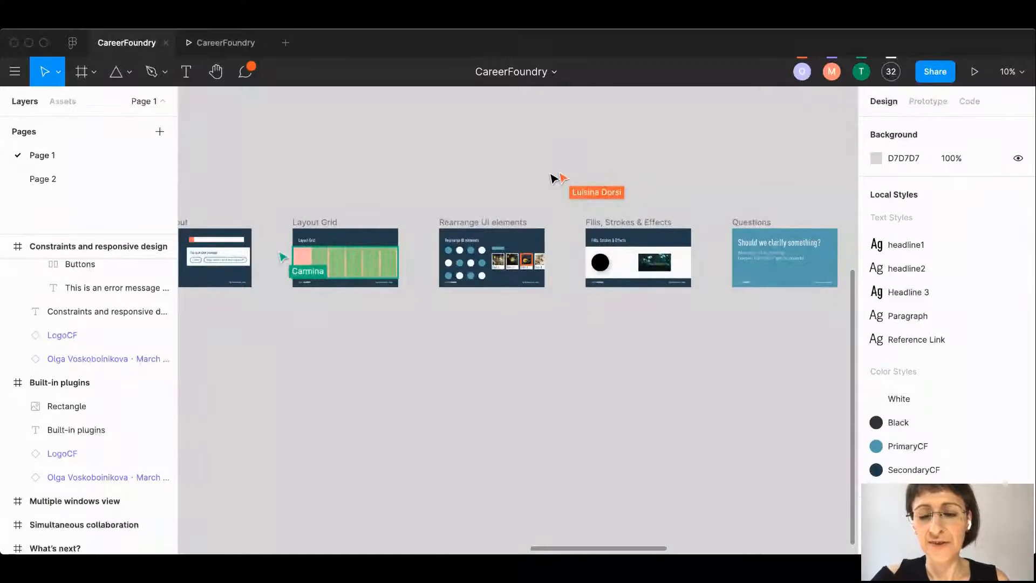
- Go back past the Multiple windows view slide to the Simultaneous collaboration slide
{"action": "scroll", "coordinate": [558, 177], "scroll_direction": "down", "scroll_amount": 3}
{"action": "scroll", "coordinate": [558, 177], "scroll_direction": "right", "scroll_amount": 12}
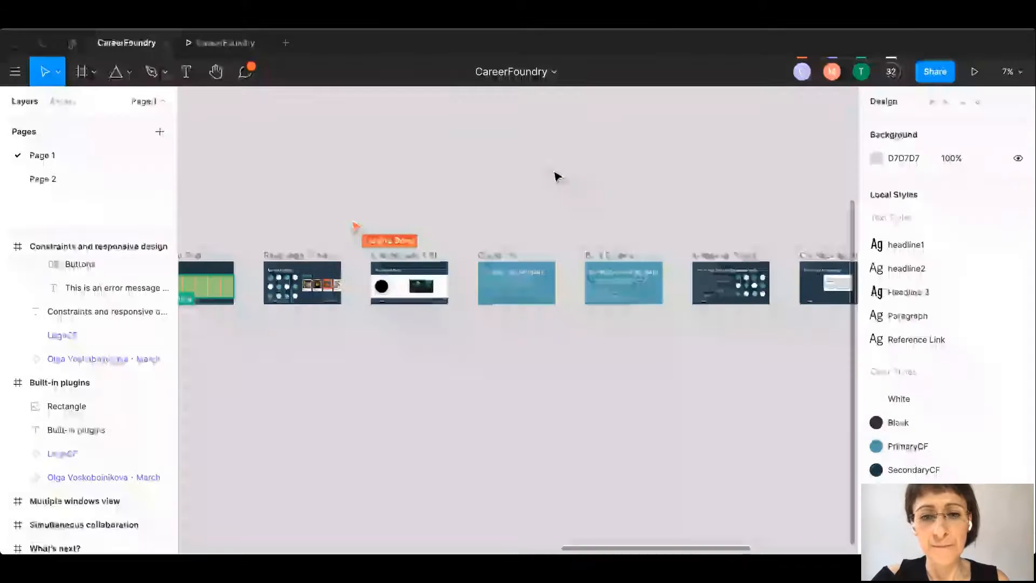
{"action": "scroll", "coordinate": [555, 173], "scroll_direction": "right", "scroll_amount": 4}
{"action": "scroll", "coordinate": [398, 320], "scroll_direction": "up", "scroll_amount": 5}
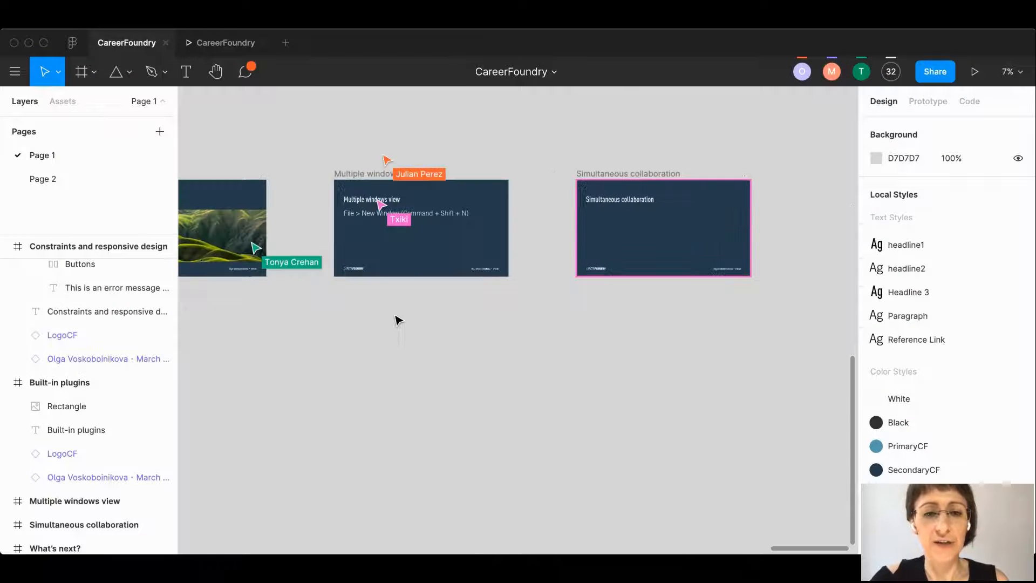
{"action": "scroll", "coordinate": [398, 320], "scroll_direction": "up", "scroll_amount": 1}
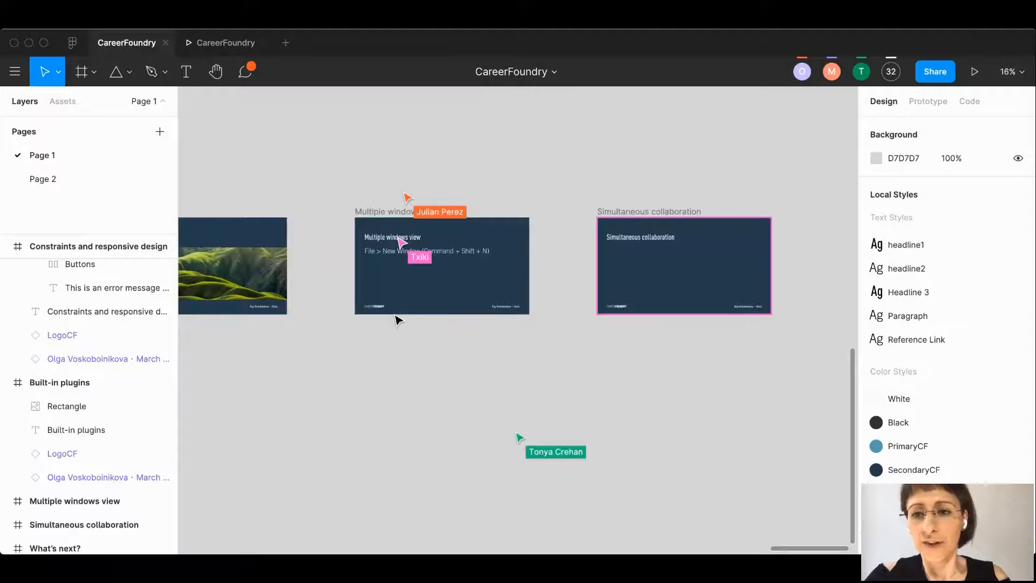
{"action": "scroll", "coordinate": [396, 319], "scroll_direction": "up", "scroll_amount": 3}
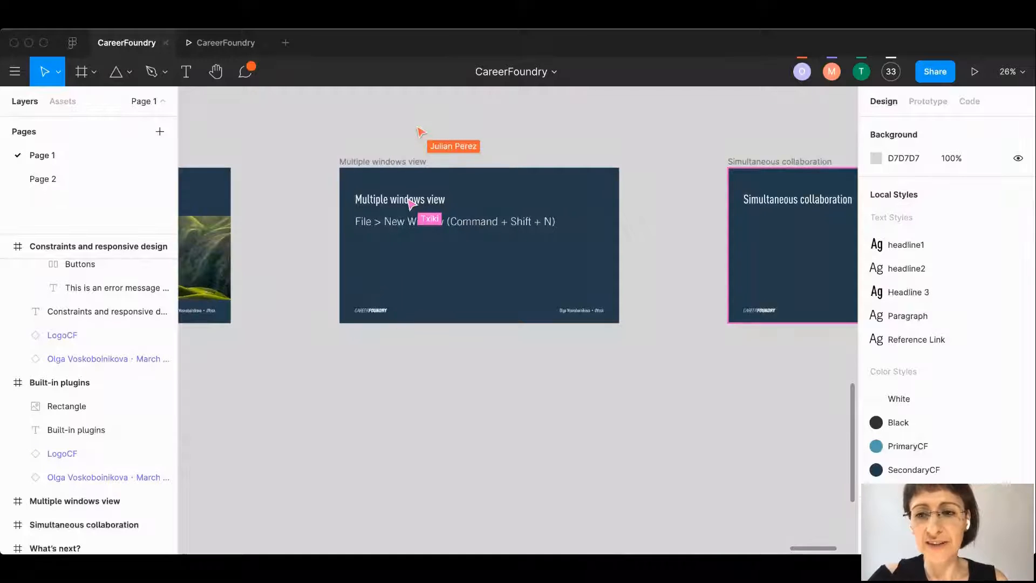
{"action": "scroll", "coordinate": [654, 231], "scroll_direction": "right", "scroll_amount": 10}
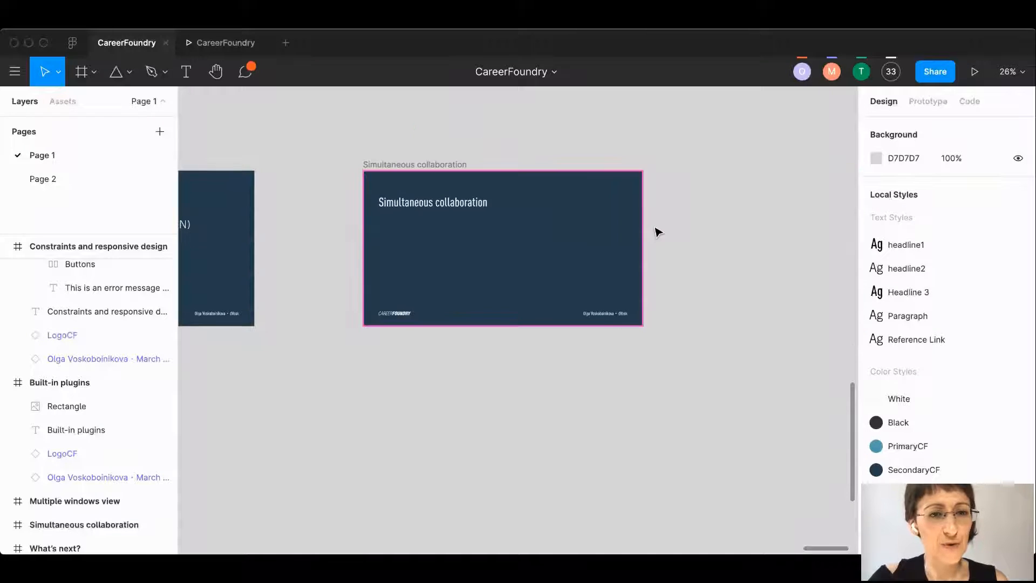
- Switch to the CareerFoundry prototype presentation and advance to the "What's next?" slide
{"action": "left_click", "coordinate": [221, 43]}
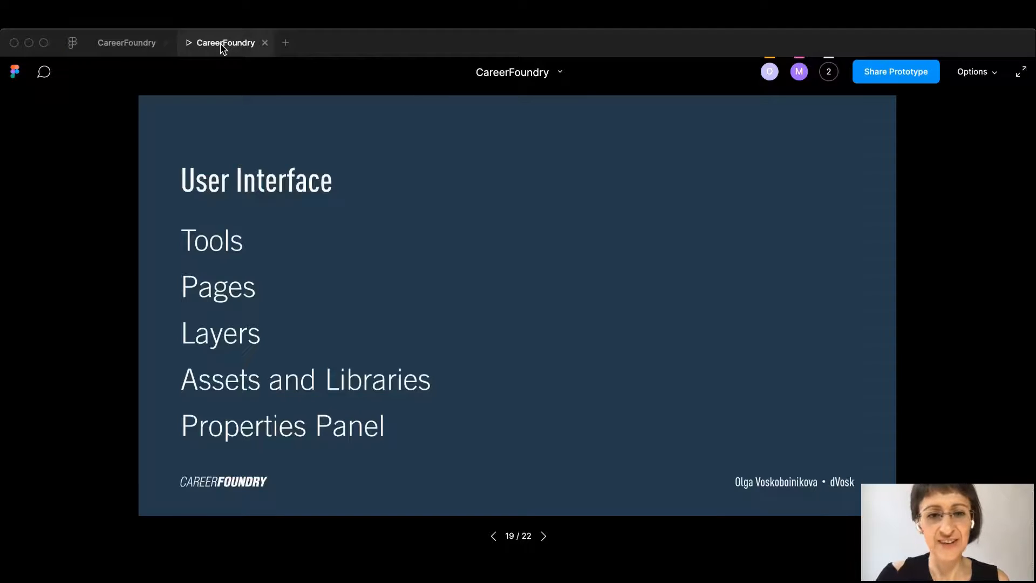
{"action": "key", "text": "Right"}
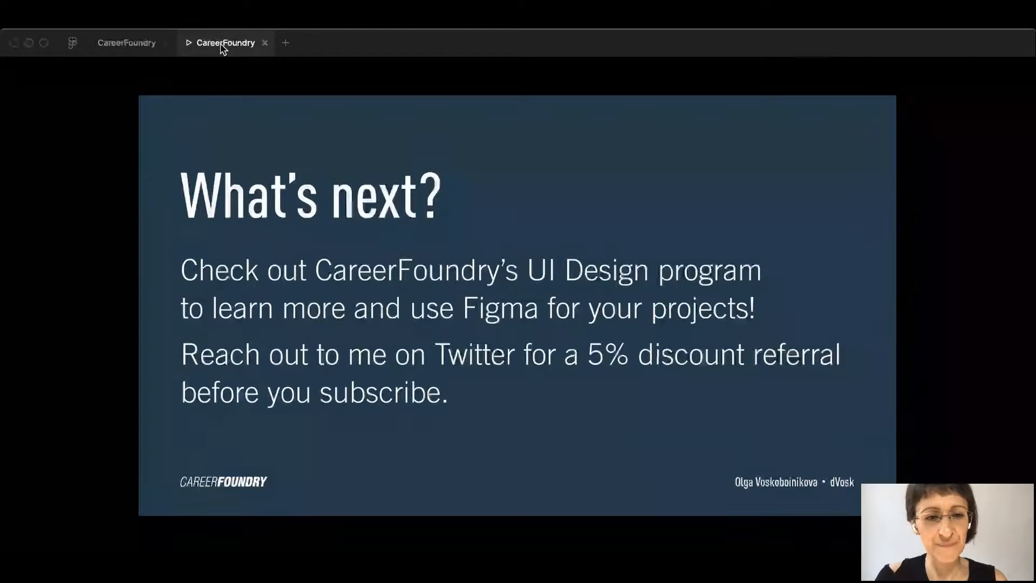
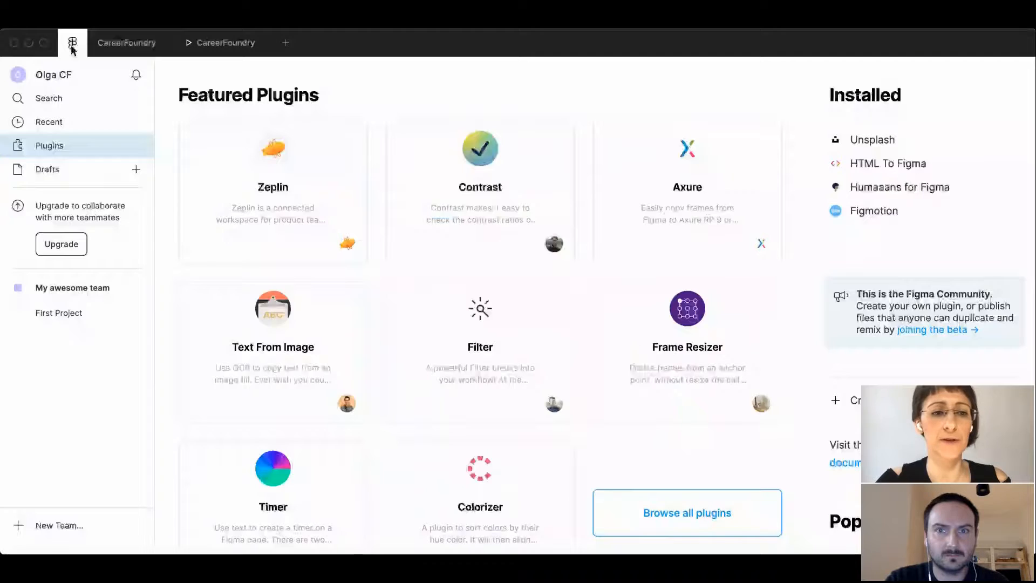
- Open the My awesome team page, view the permission options for inviting team members, and close the invitation without sending it
{"action": "left_click", "coordinate": [70, 291]}
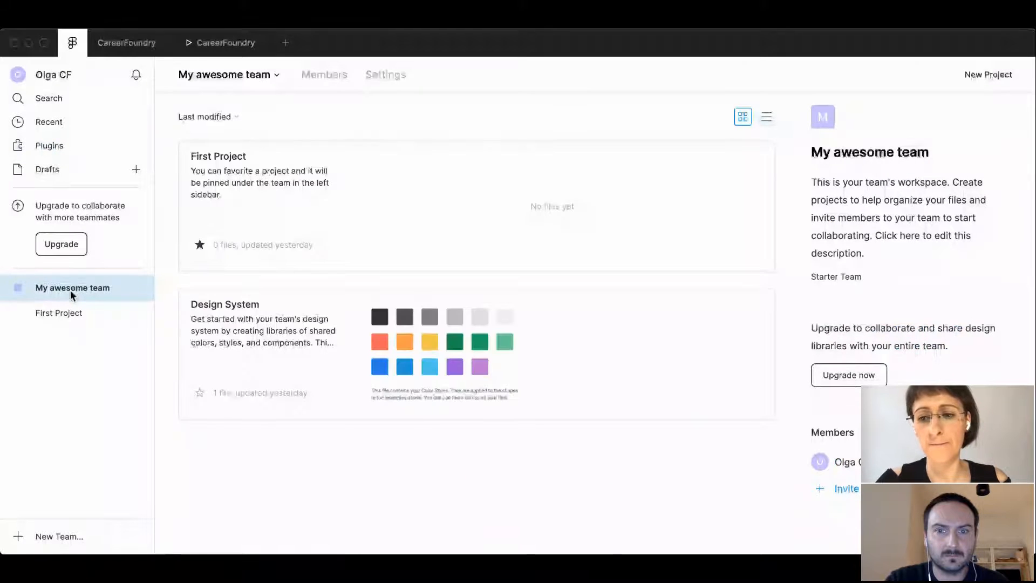
{"action": "left_click", "coordinate": [856, 490]}
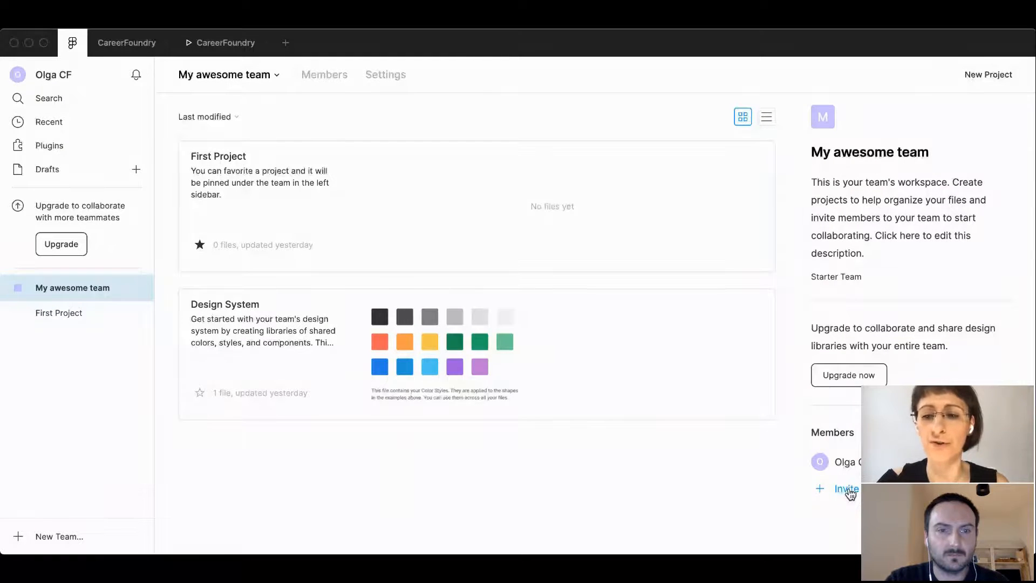
{"action": "left_click", "coordinate": [848, 490]}
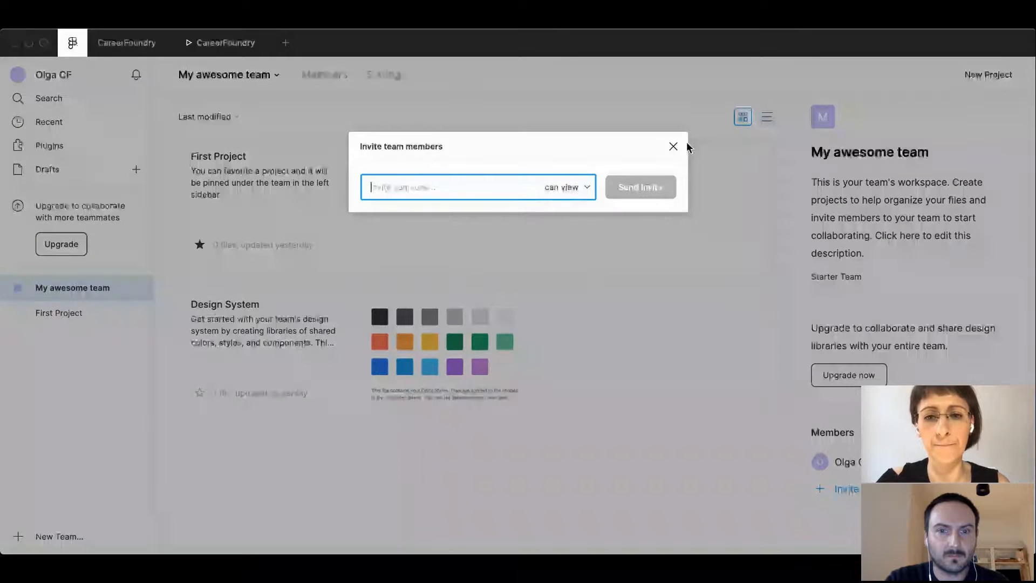
{"action": "left_click", "coordinate": [574, 187]}
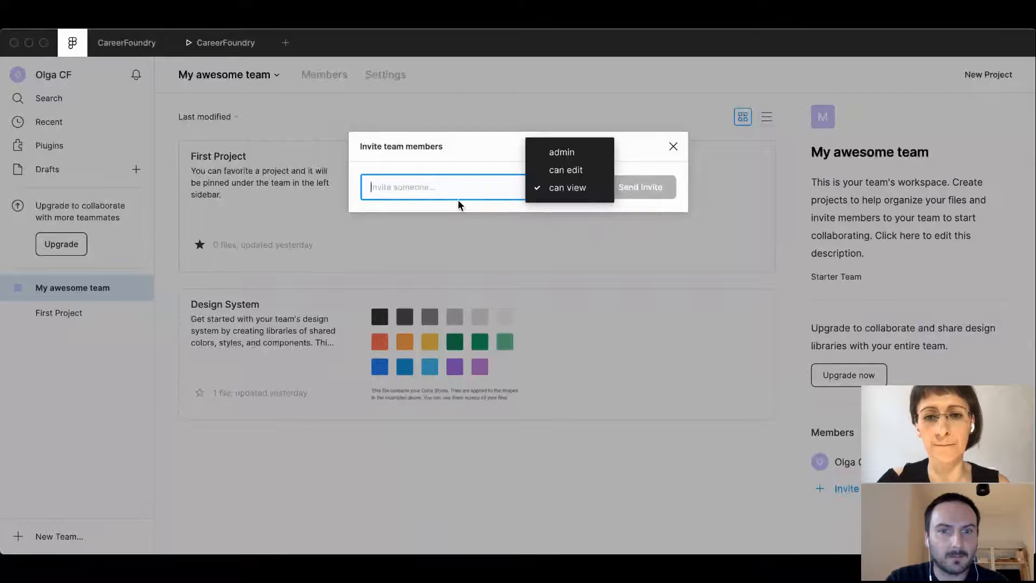
{"action": "left_click", "coordinate": [447, 105]}
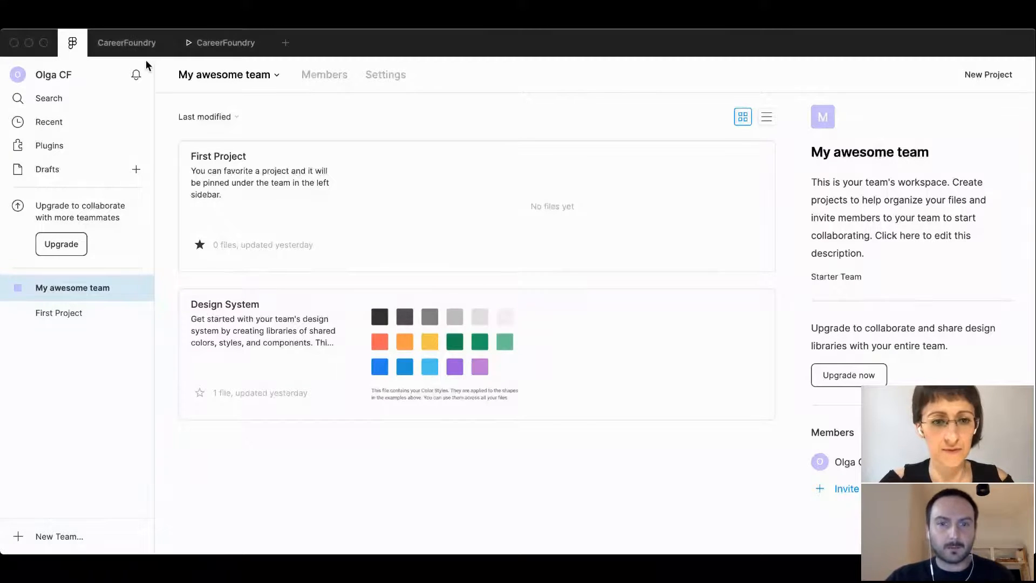
- Return to the CareerFoundry design file, dismiss its sharing settings and show Page 2
{"action": "left_click", "coordinate": [126, 43]}
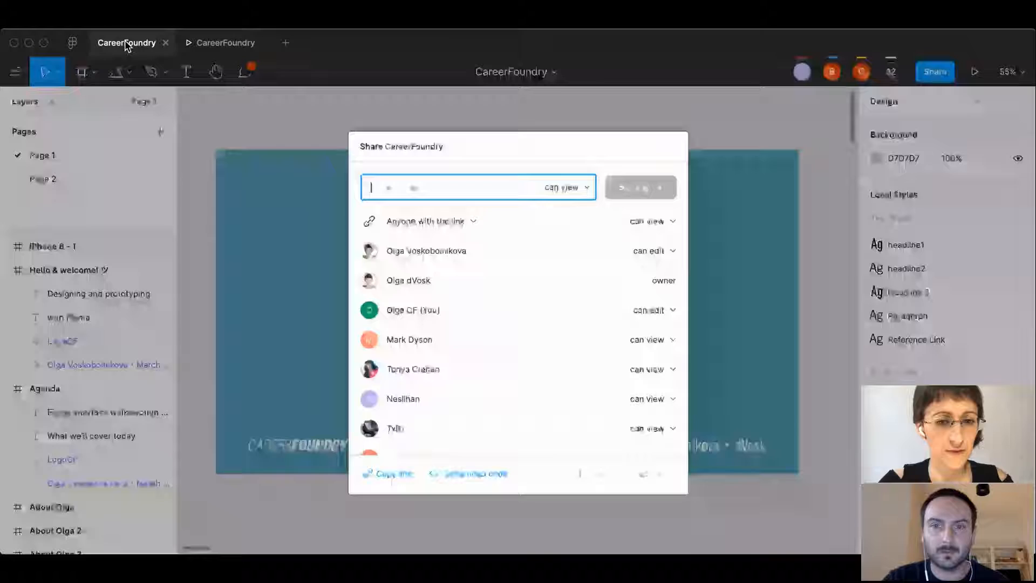
{"action": "left_click", "coordinate": [29, 152]}
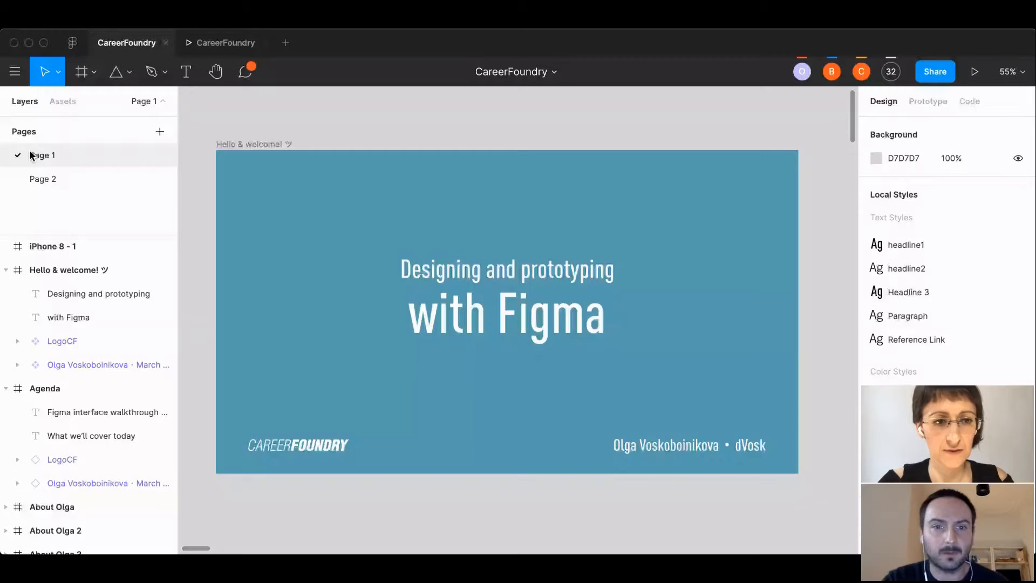
{"action": "left_click", "coordinate": [43, 179]}
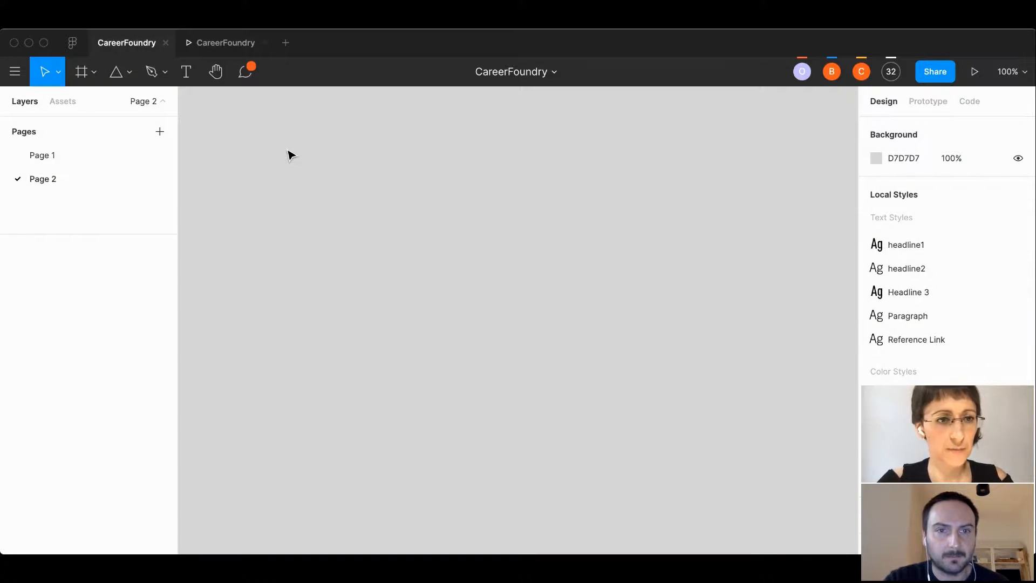
- Create a new design file and draw a text box about 385 × 226 on the canvas
{"action": "left_click", "coordinate": [73, 43]}
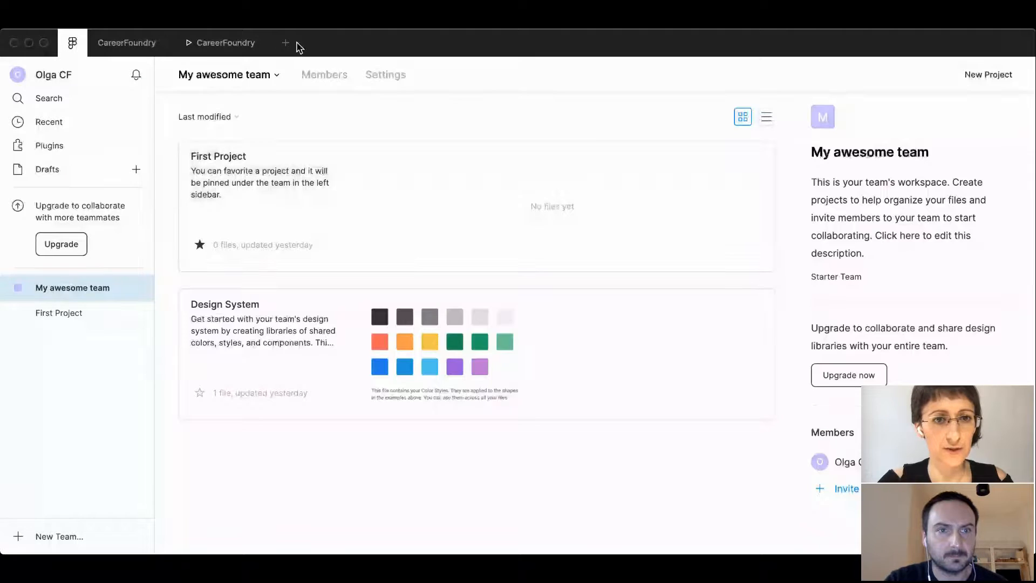
{"action": "left_click", "coordinate": [285, 44]}
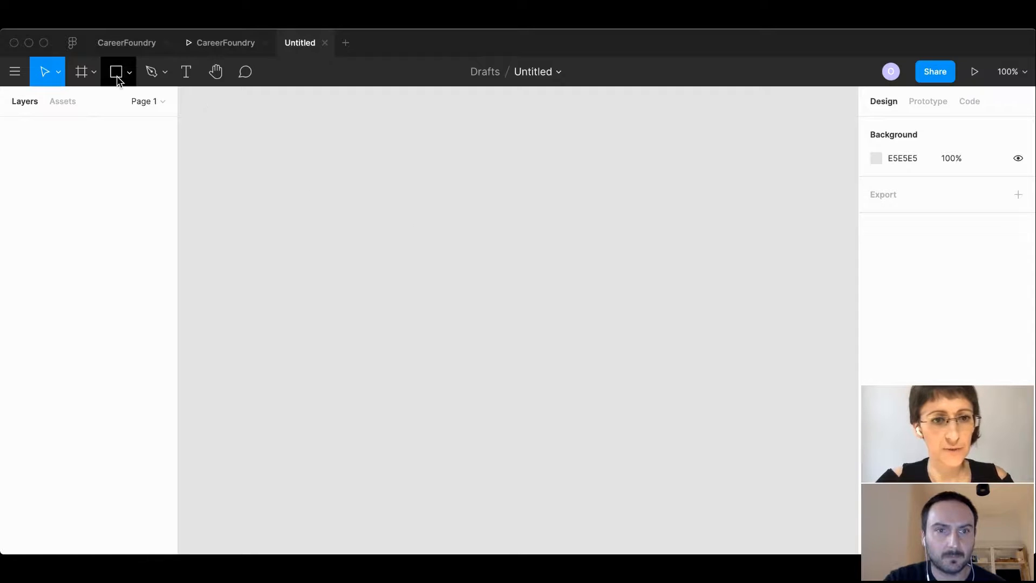
{"action": "left_click", "coordinate": [185, 71]}
{"action": "left_click_drag", "start_coordinate": [324, 184], "coordinate": [610, 352]}
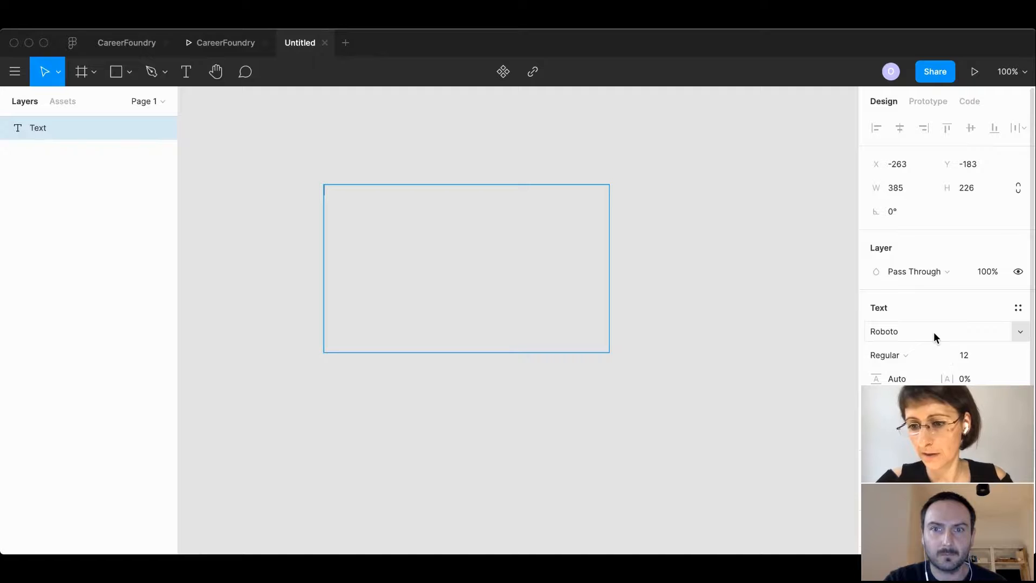
- Set the text box's font weight to Bold and enter the text "Headline1"
{"action": "left_click", "coordinate": [936, 356]}
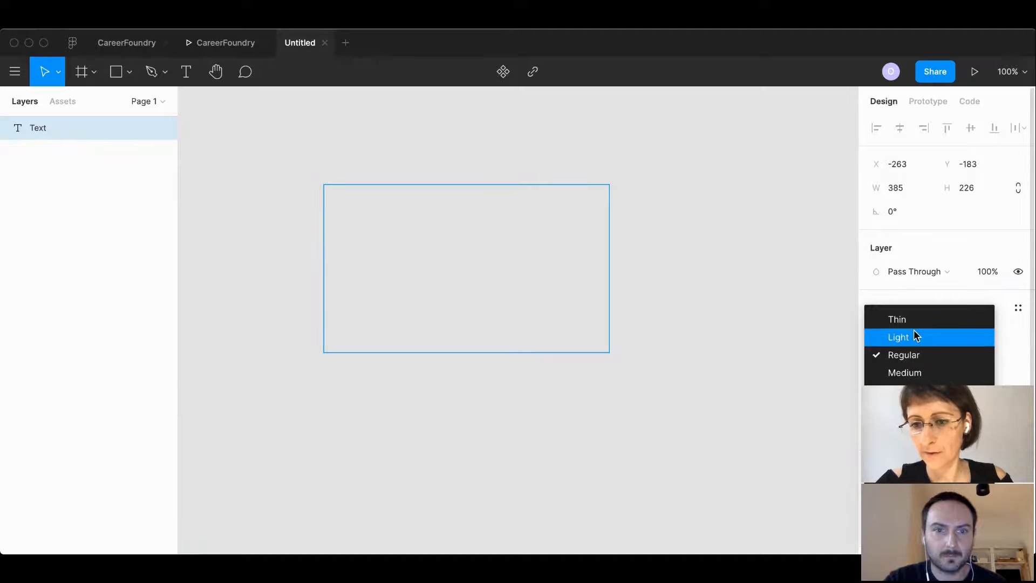
{"action": "left_click", "coordinate": [938, 391]}
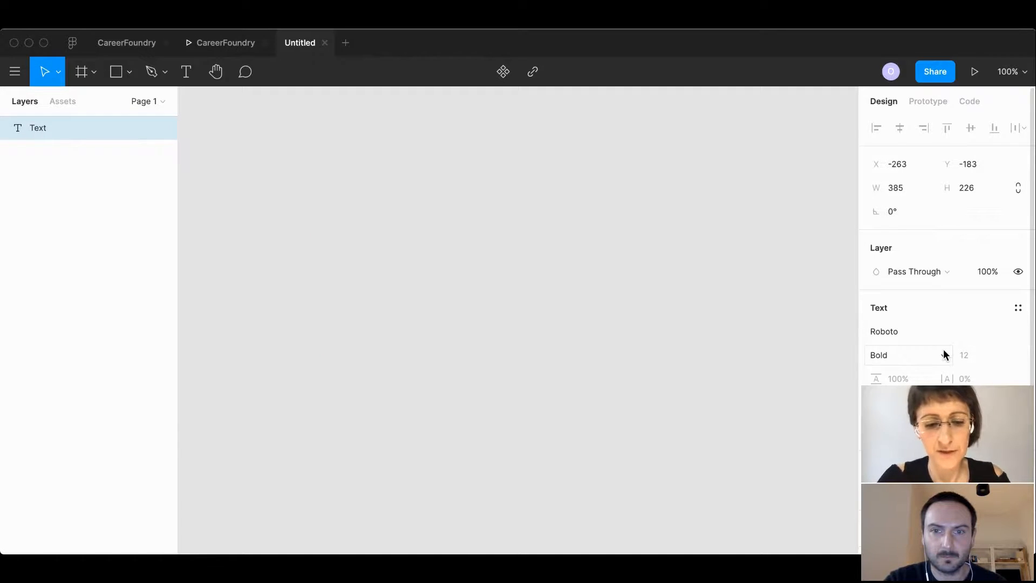
{"action": "type", "text": "Hea"}
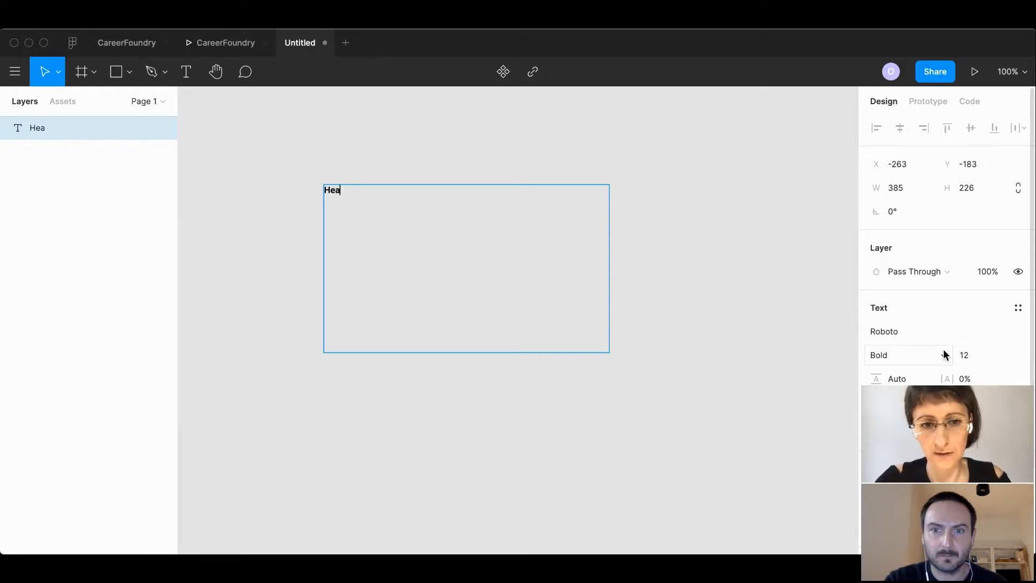
{"action": "type", "text": "dline"}
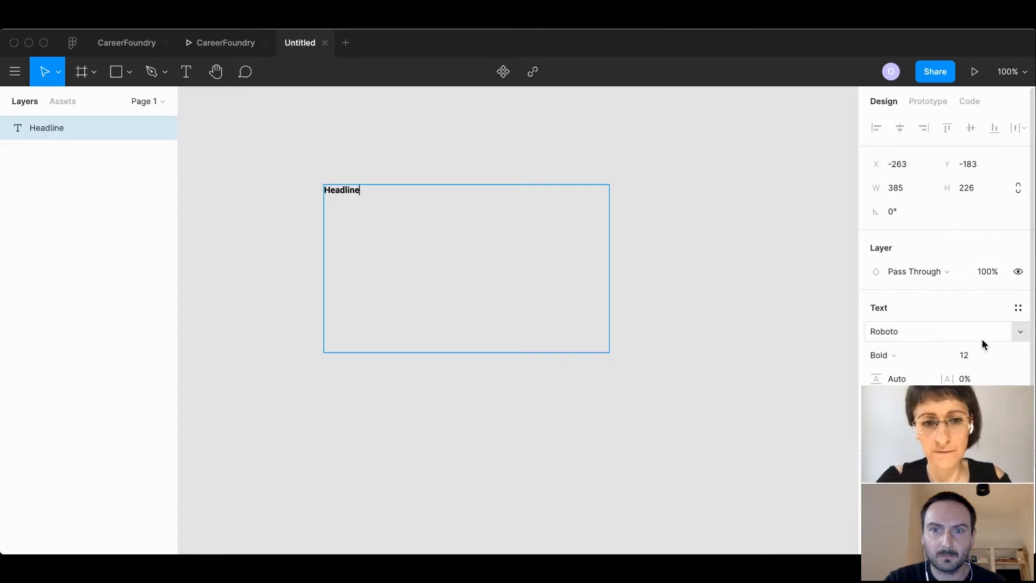
{"action": "type", "text": "1"}
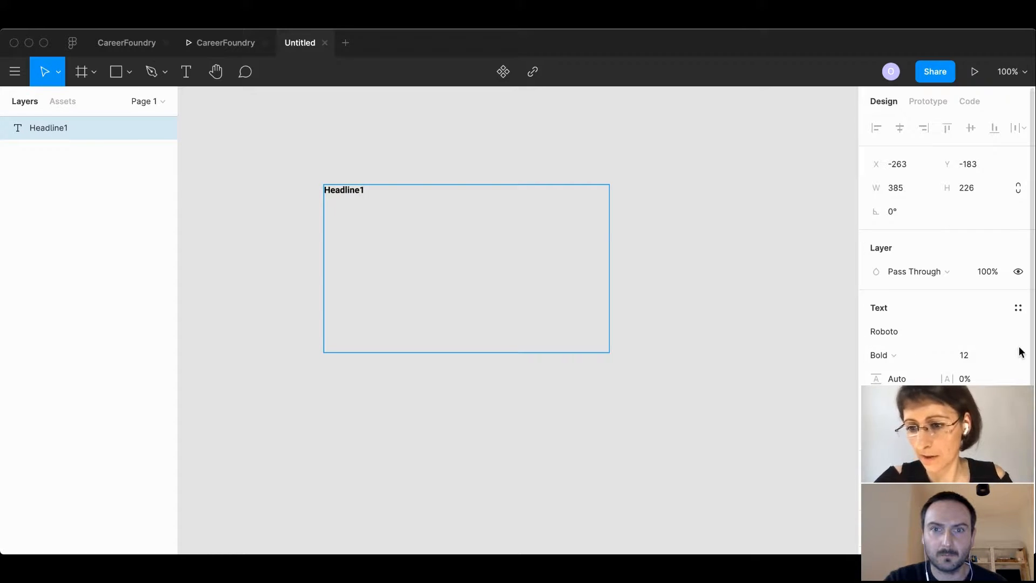
- Set the font size to 24 and create a new text style named "Headline 1"
{"action": "left_click", "coordinate": [1002, 357]}
{"action": "left_click", "coordinate": [987, 461]}
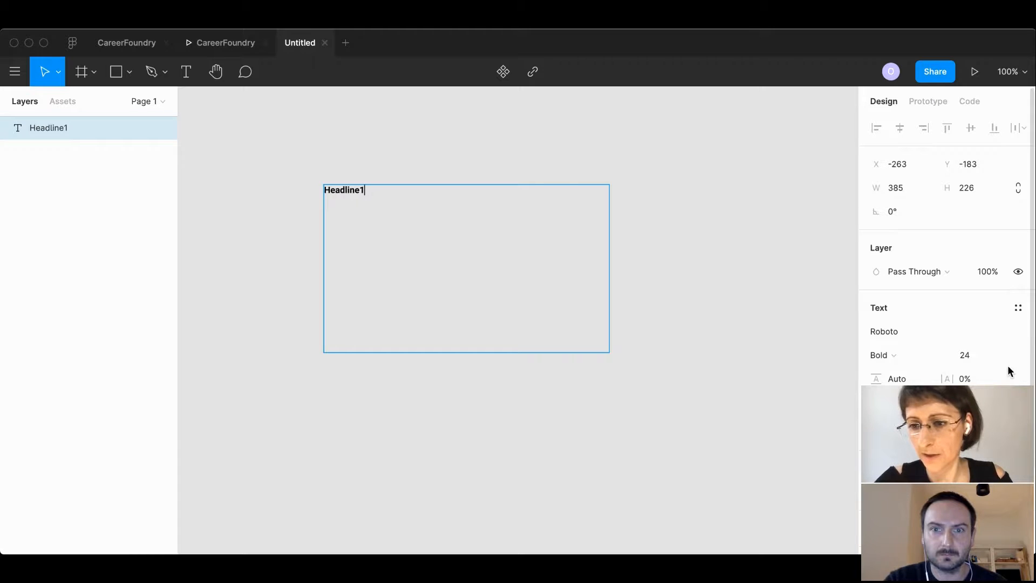
{"action": "left_click", "coordinate": [1017, 308]}
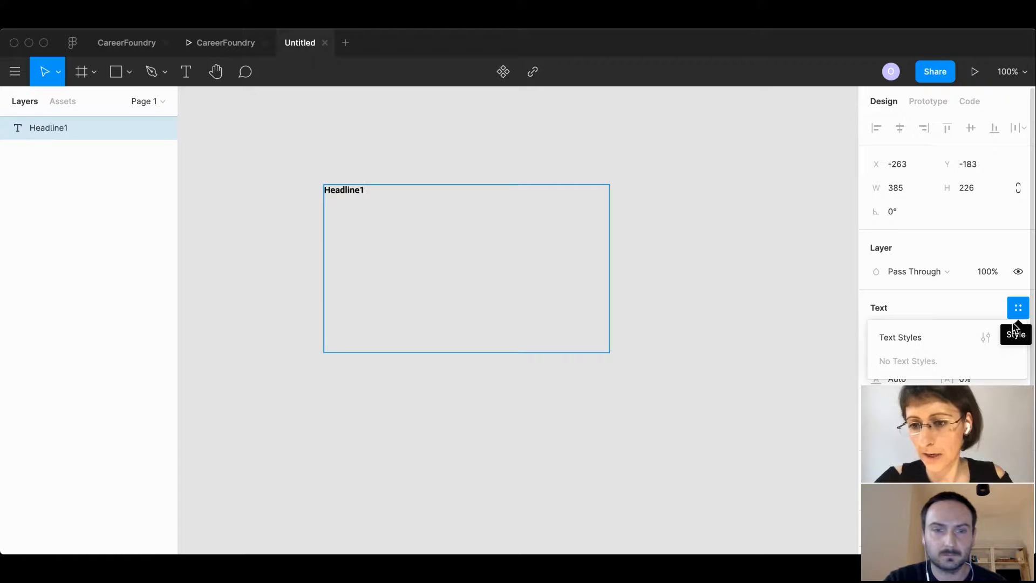
{"action": "left_click", "coordinate": [1009, 338]}
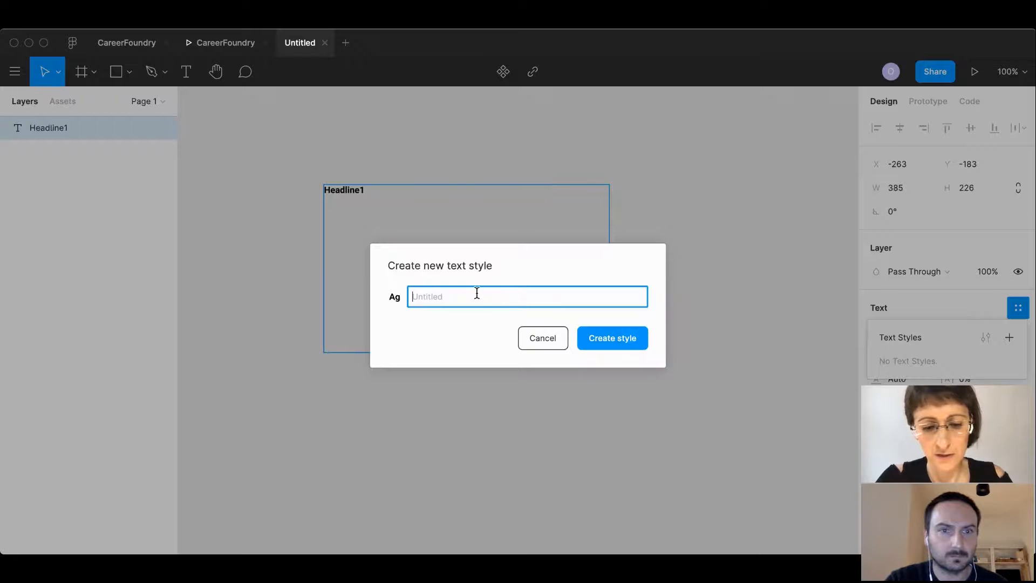
{"action": "type", "text": "Headline 1"}
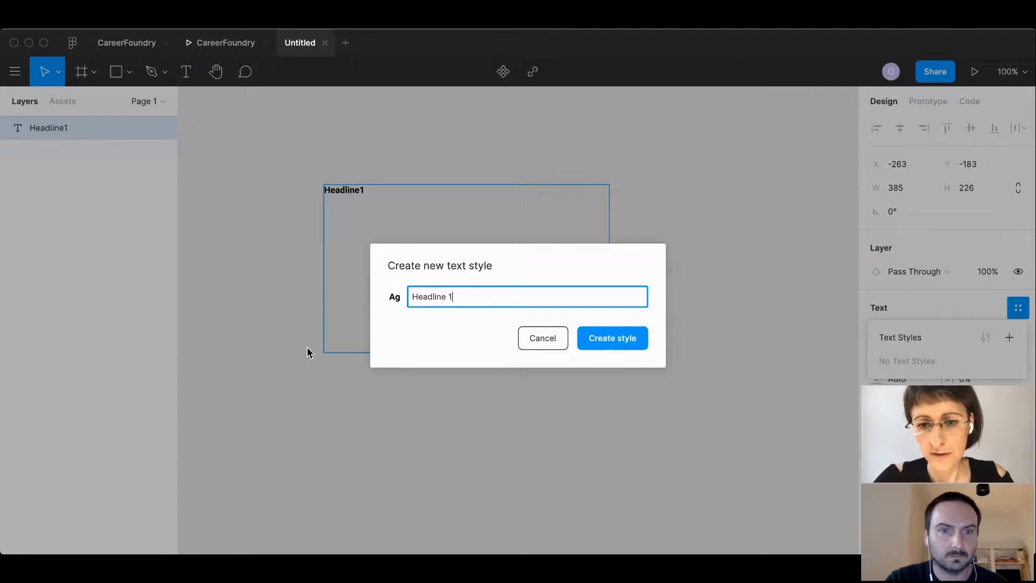
{"action": "left_click", "coordinate": [617, 350]}
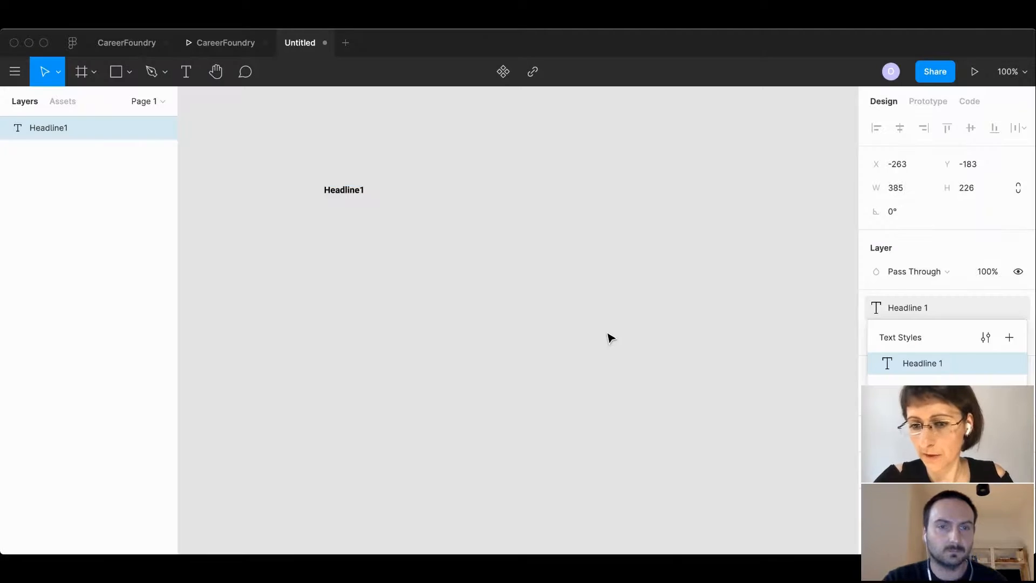
{"action": "left_click", "coordinate": [663, 233]}
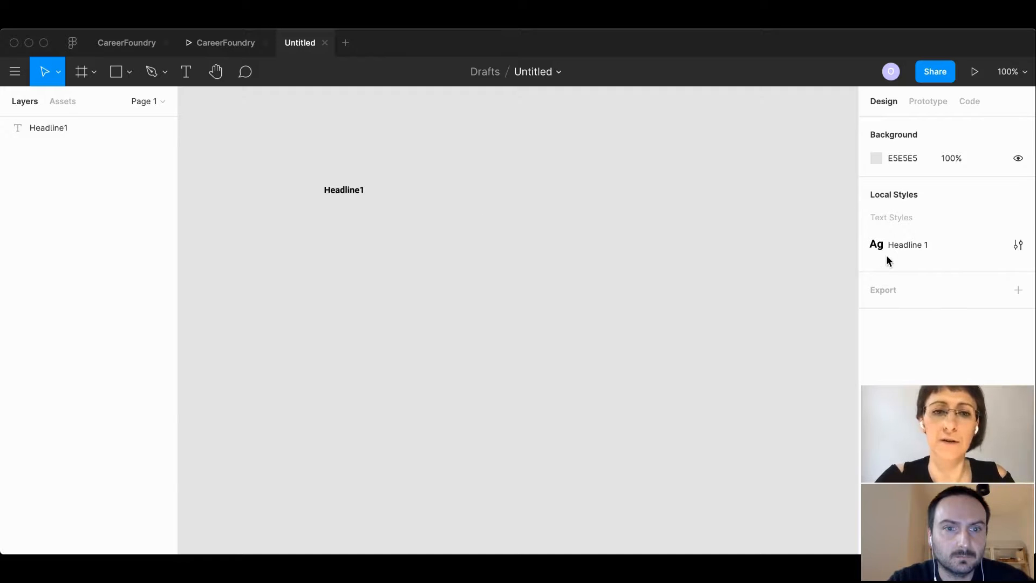
- Apply the Headline 1 text style to the Headline1 text
{"action": "left_click", "coordinate": [339, 194]}
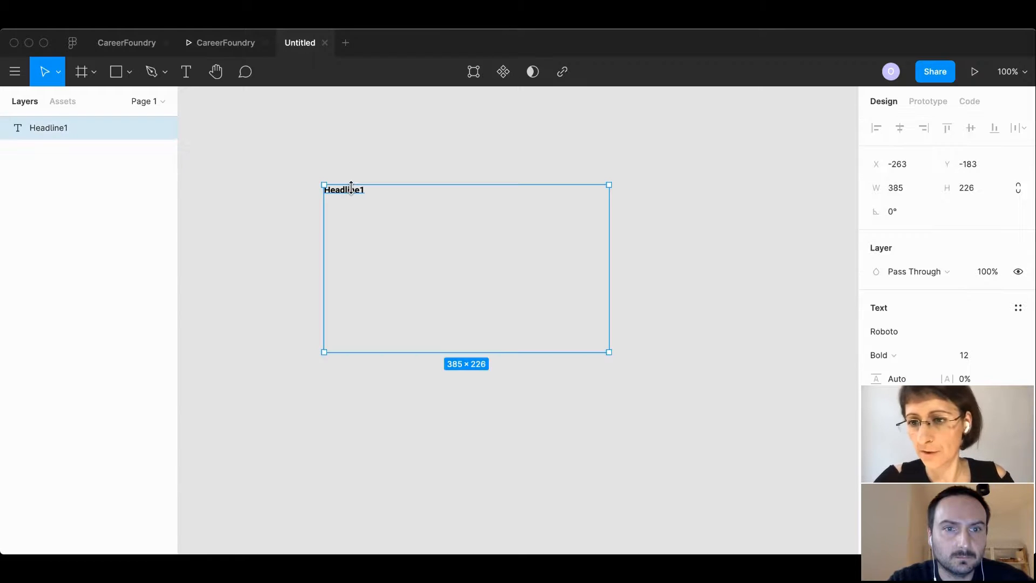
{"action": "left_click", "coordinate": [647, 183]}
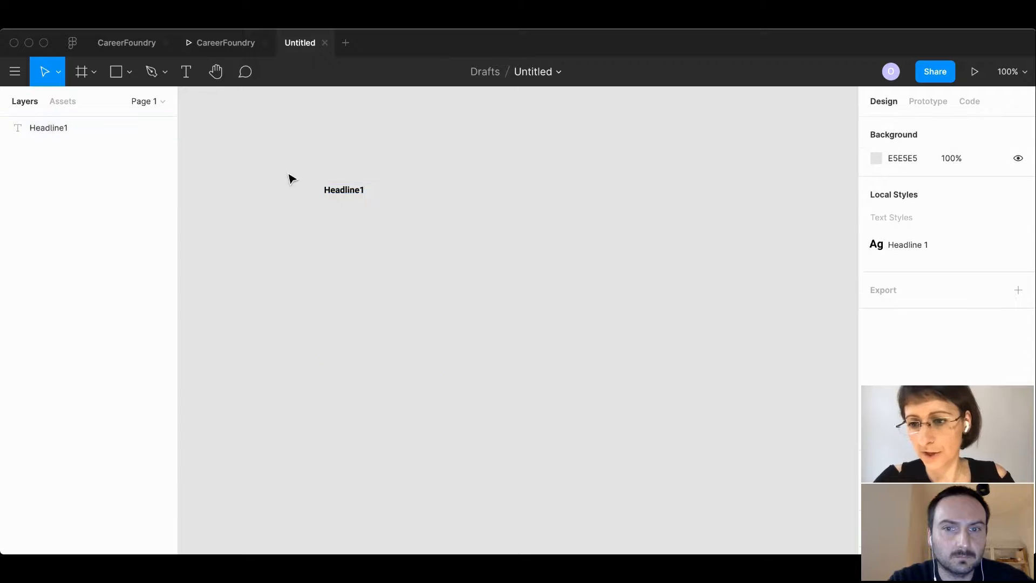
{"action": "left_click", "coordinate": [333, 197]}
{"action": "left_click", "coordinate": [1017, 307]}
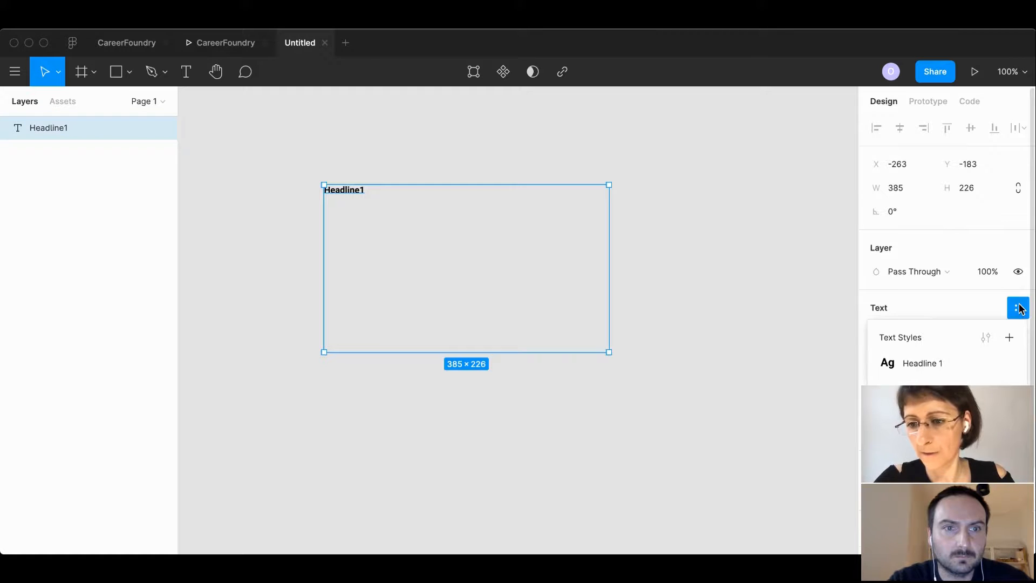
{"action": "left_click", "coordinate": [912, 363]}
- Examine the Headline 1 style's editable properties and its full type details, from decoration to the additional features
{"action": "left_click", "coordinate": [978, 311]}
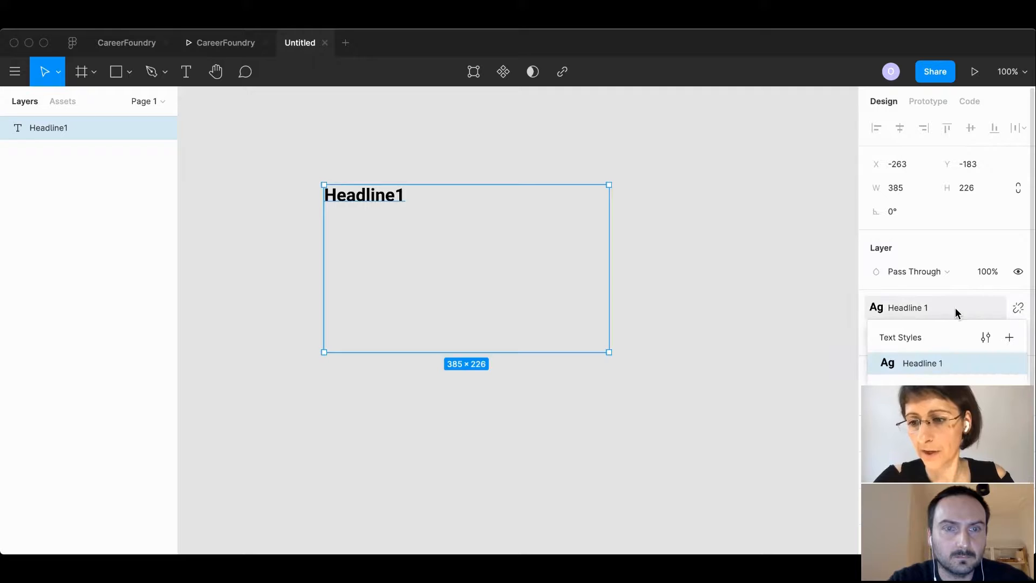
{"action": "left_click", "coordinate": [986, 338]}
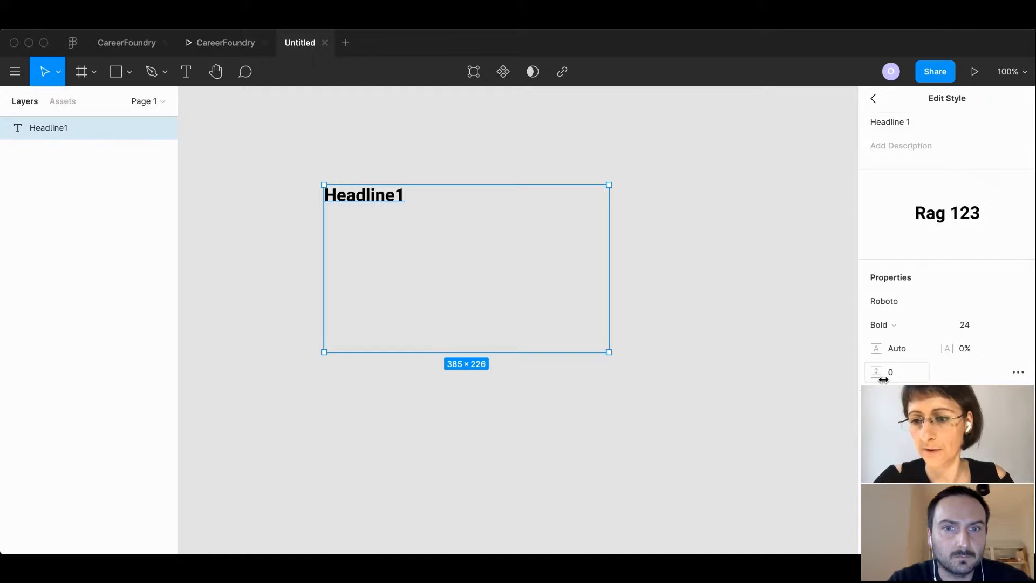
{"action": "left_click", "coordinate": [1018, 372]}
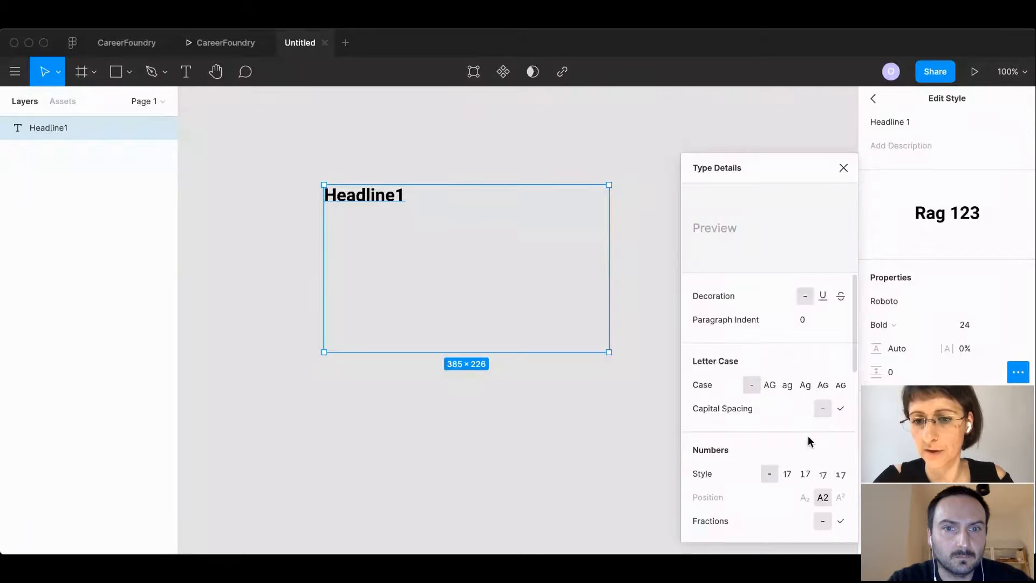
{"action": "scroll", "coordinate": [756, 476], "scroll_direction": "down", "scroll_amount": 5}
{"action": "scroll", "coordinate": [754, 474], "scroll_direction": "down", "scroll_amount": 3}
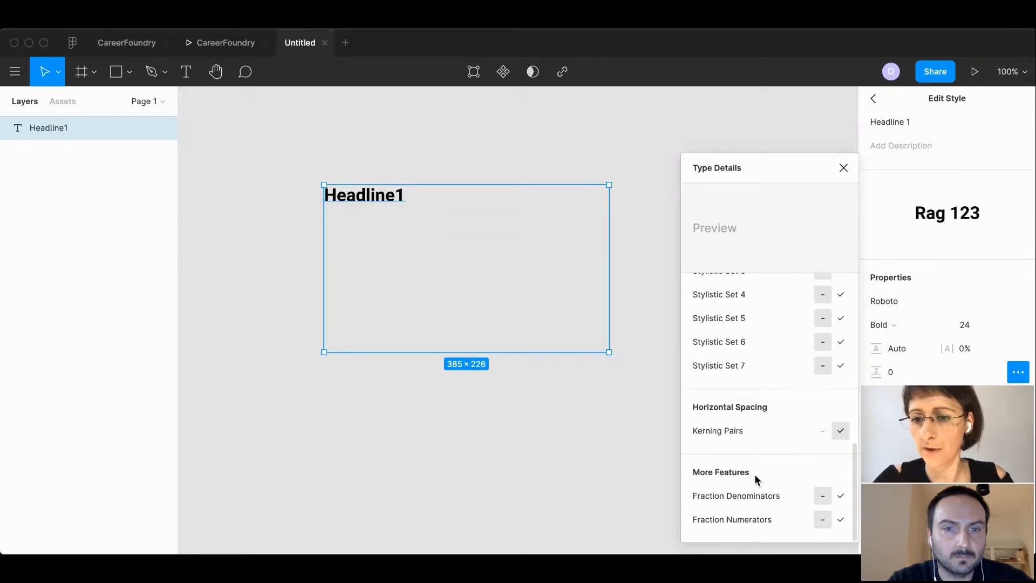
{"action": "scroll", "coordinate": [755, 473], "scroll_direction": "up", "scroll_amount": 8}
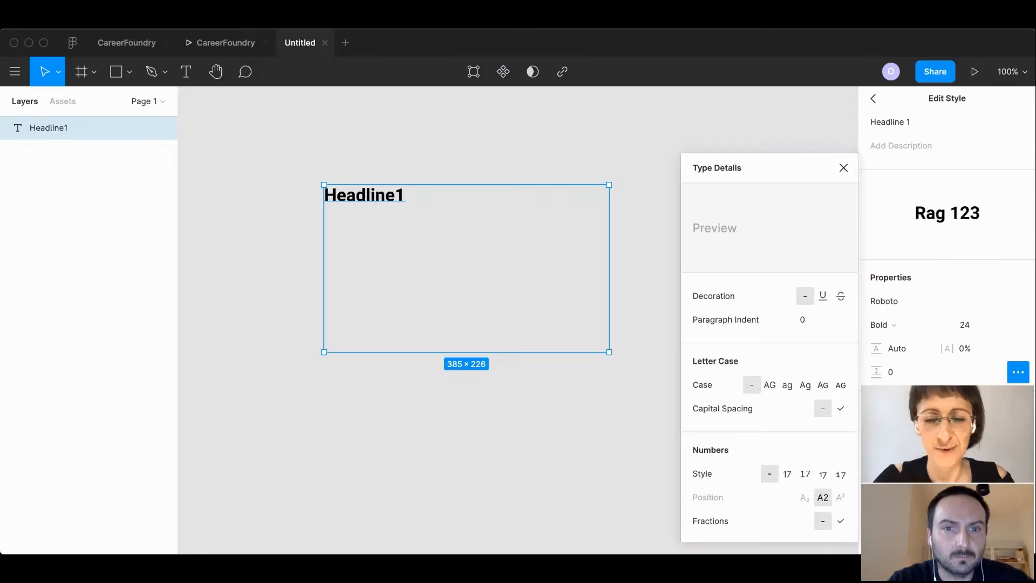
{"action": "left_click", "coordinate": [279, 412]}
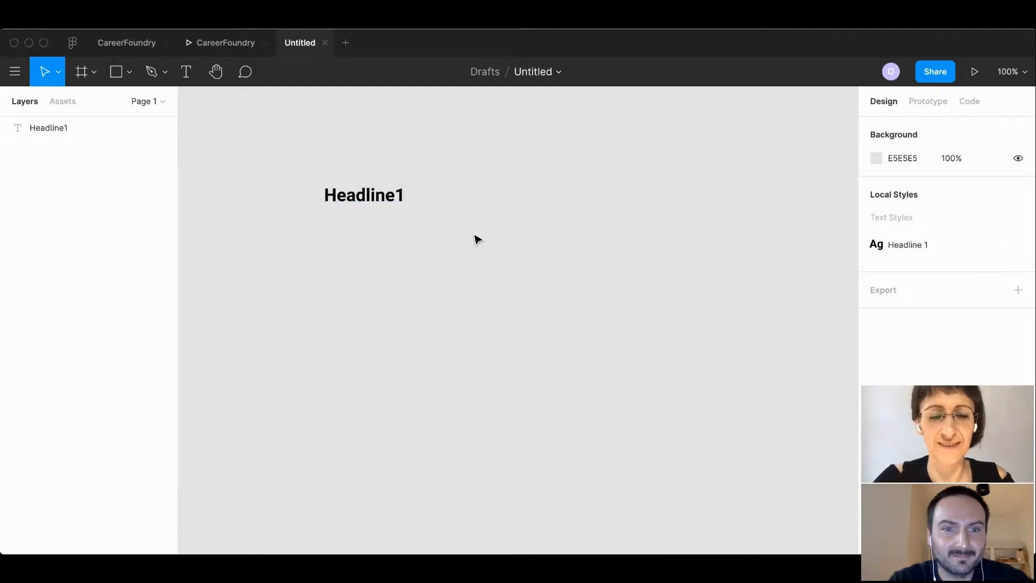
{"action": "left_click", "coordinate": [352, 190]}
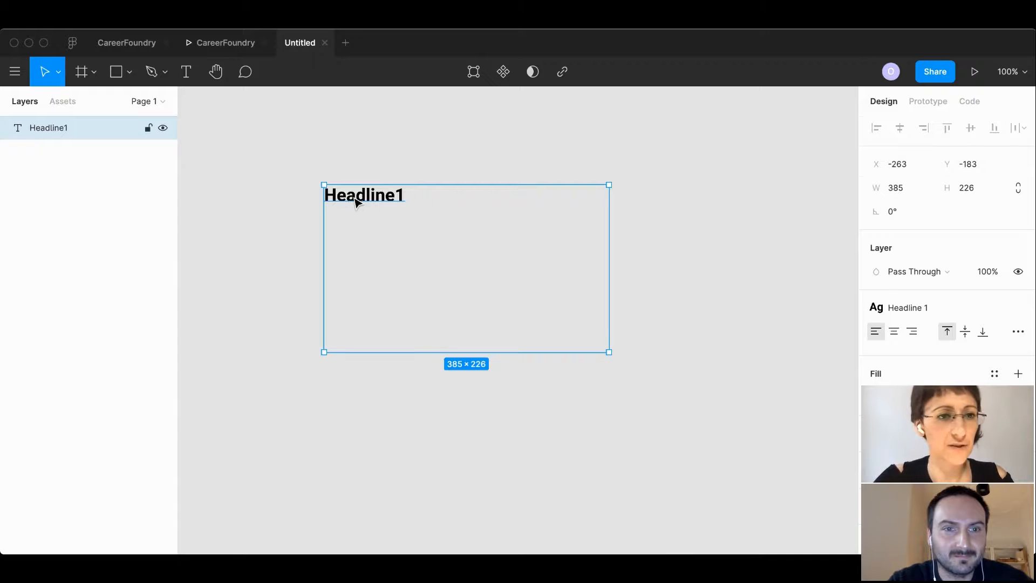
{"action": "left_click", "coordinate": [539, 139]}
- Draw a square about 139 × 139 below the headline and change its fill to blue 03A9CE
{"action": "left_click", "coordinate": [116, 71]}
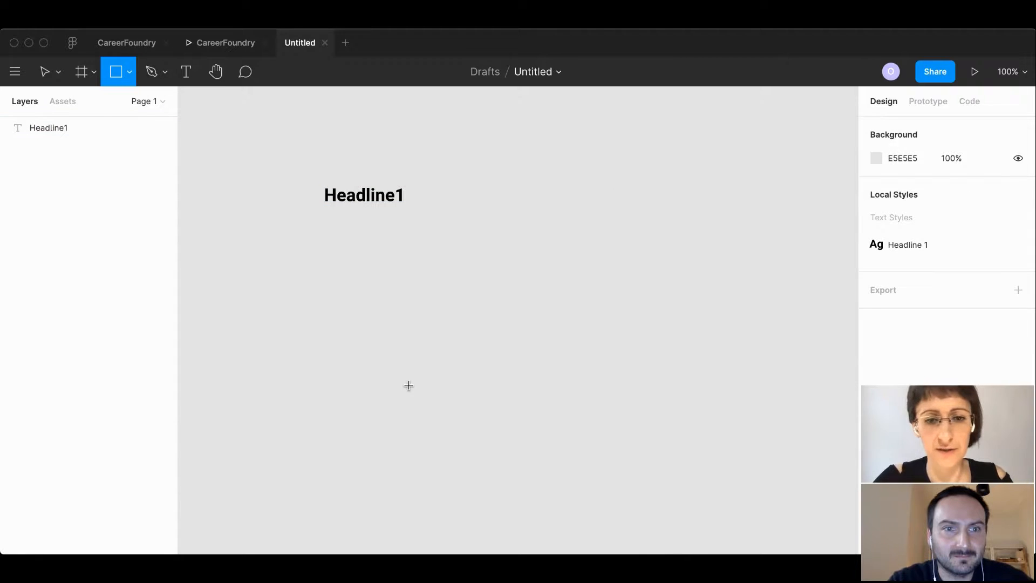
{"action": "left_click_drag", "start_coordinate": [339, 268], "coordinate": [442, 371]}
{"action": "left_click", "coordinate": [994, 307]}
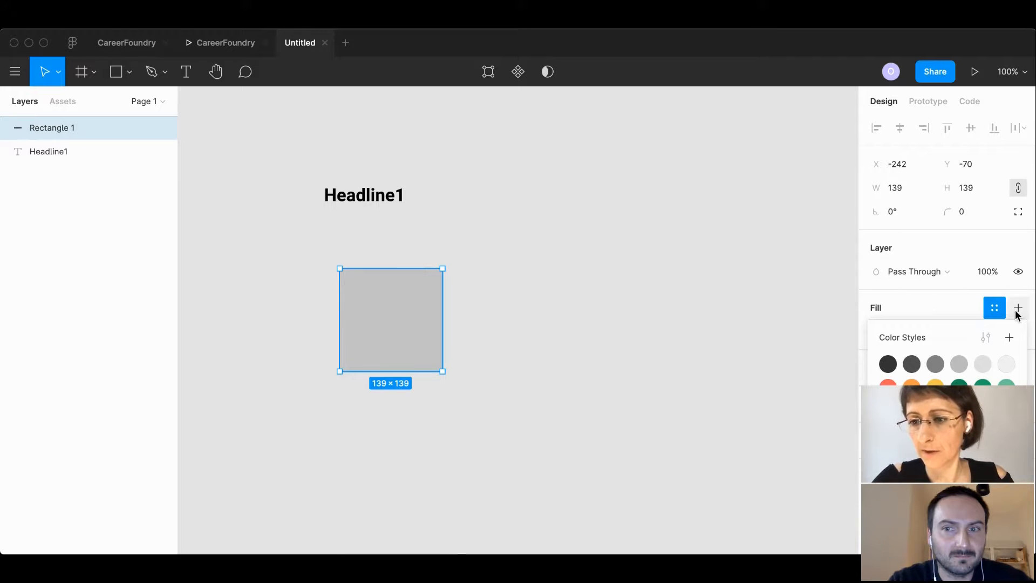
{"action": "left_click", "coordinate": [934, 308]}
{"action": "left_click", "coordinate": [875, 330]}
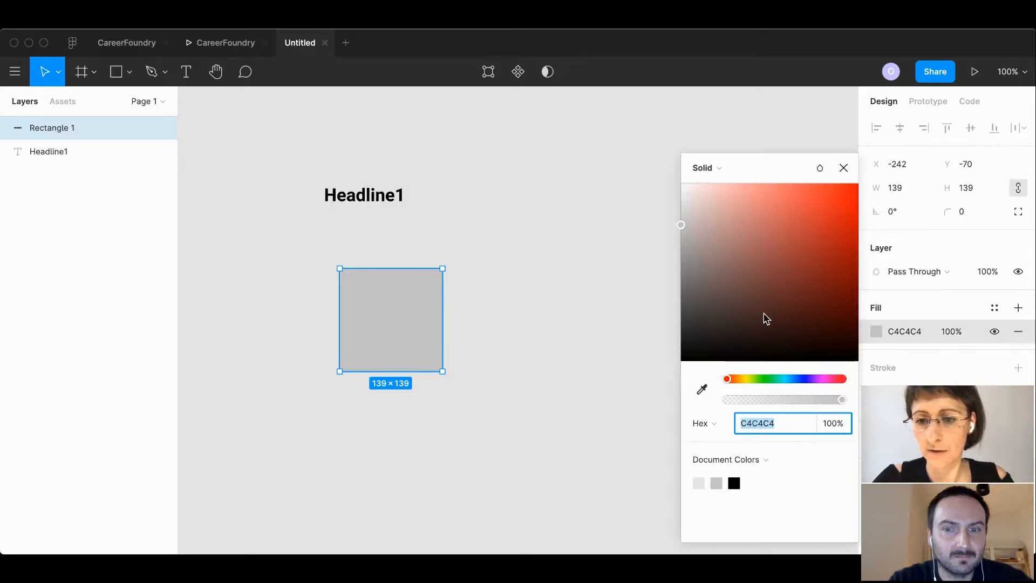
{"action": "left_click_drag", "start_coordinate": [747, 378], "coordinate": [787, 380]}
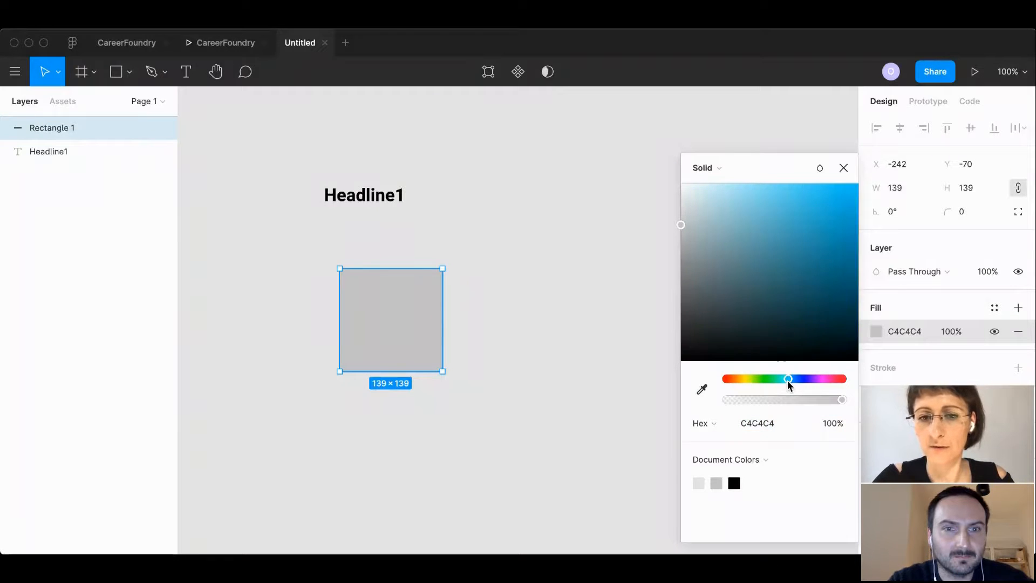
{"action": "left_click_drag", "start_coordinate": [827, 248], "coordinate": [855, 221]}
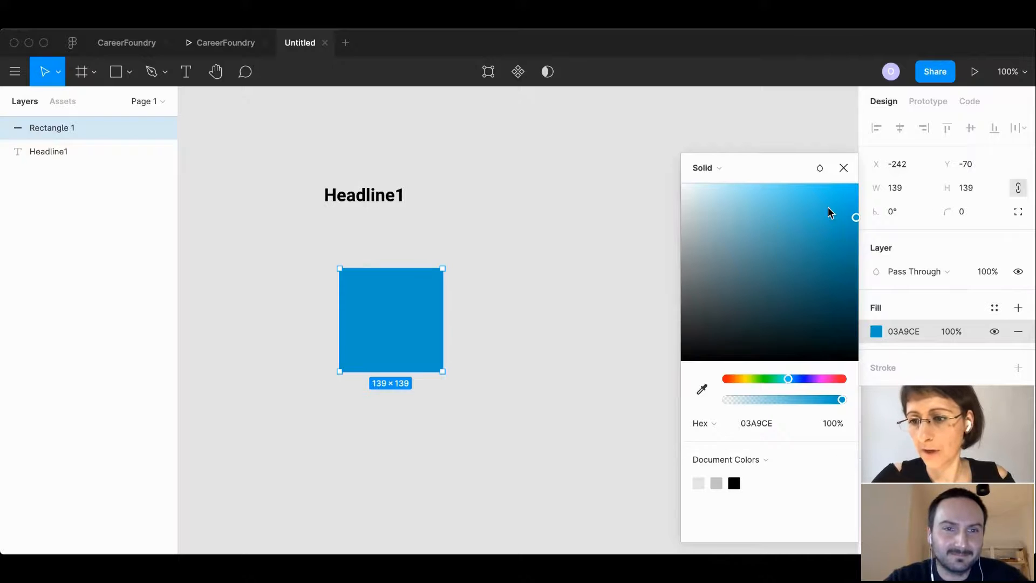
- Create a color style named "Primary" from the square's blue fill
{"action": "left_click", "coordinate": [1018, 308]}
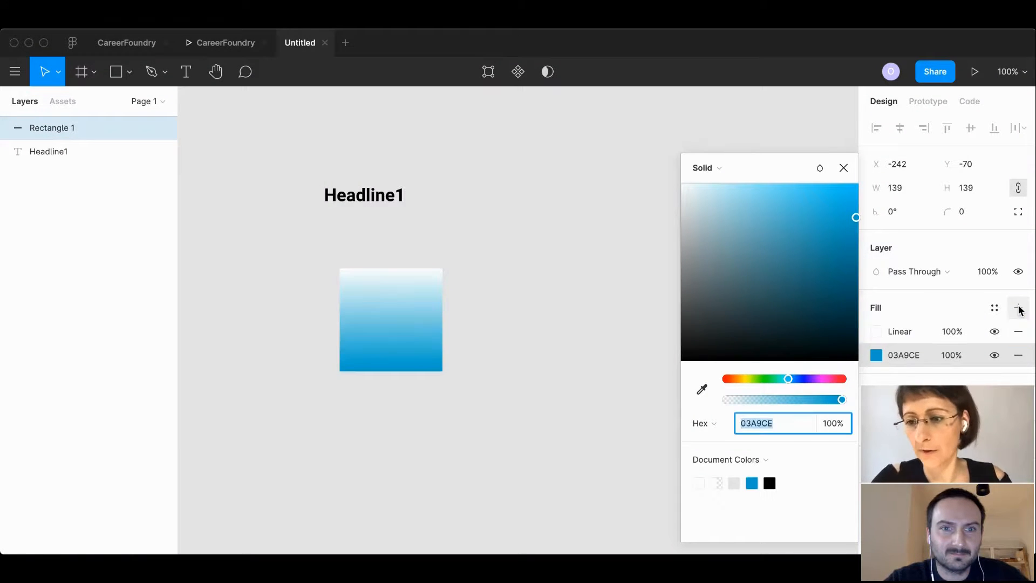
{"action": "key", "text": "super+z"}
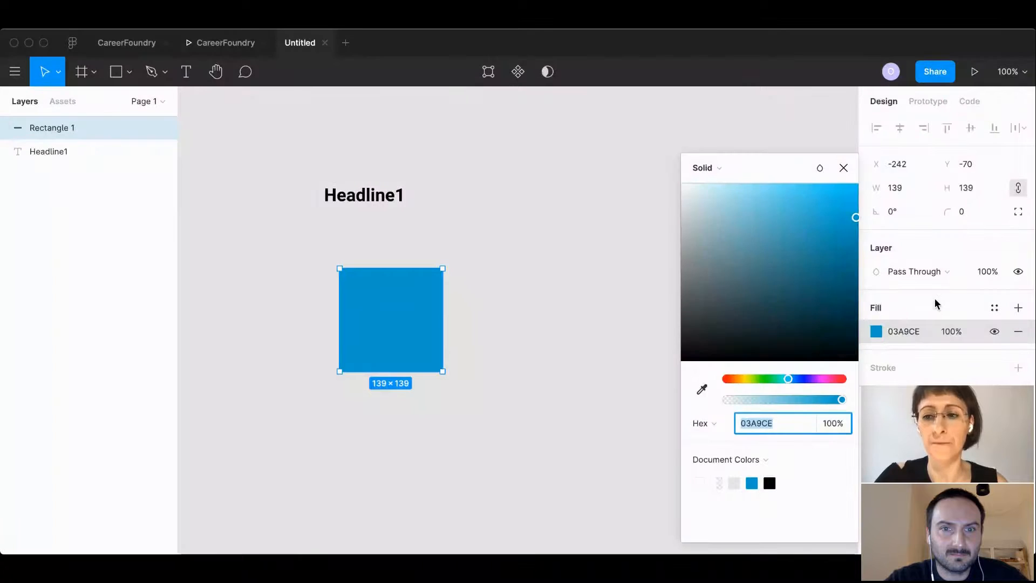
{"action": "left_click", "coordinate": [992, 309]}
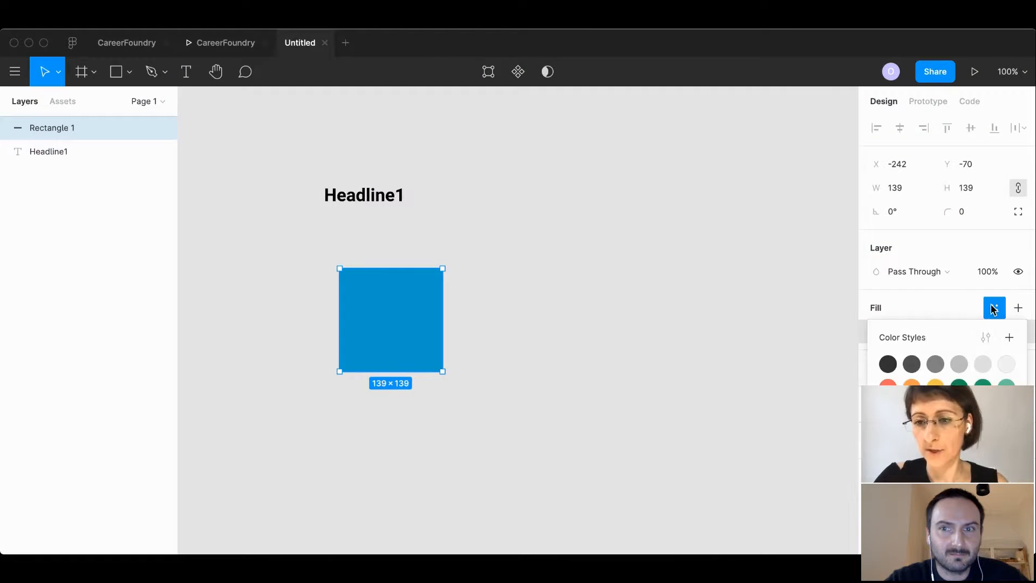
{"action": "left_click", "coordinate": [1008, 337]}
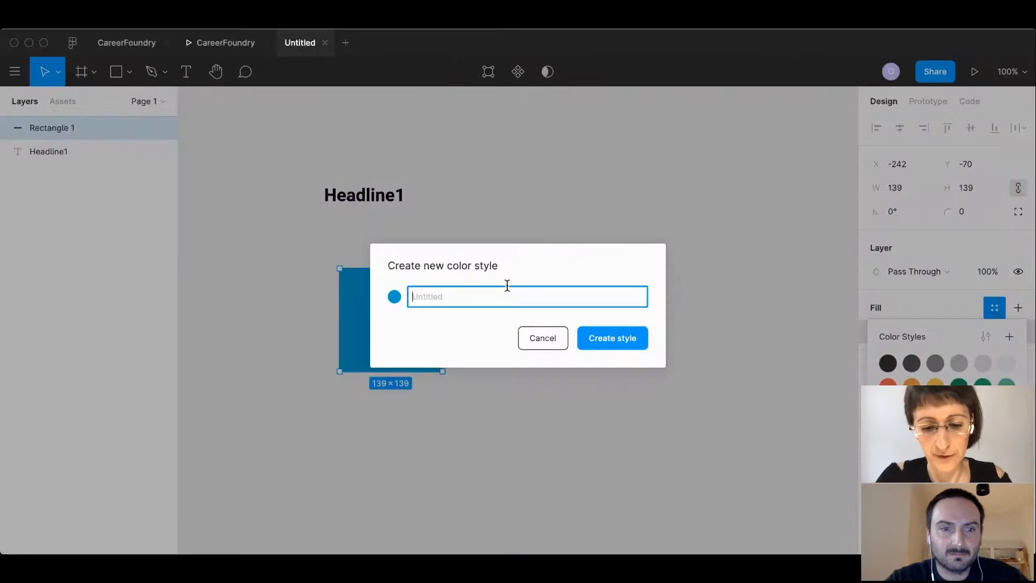
{"action": "type", "text": "Primary"}
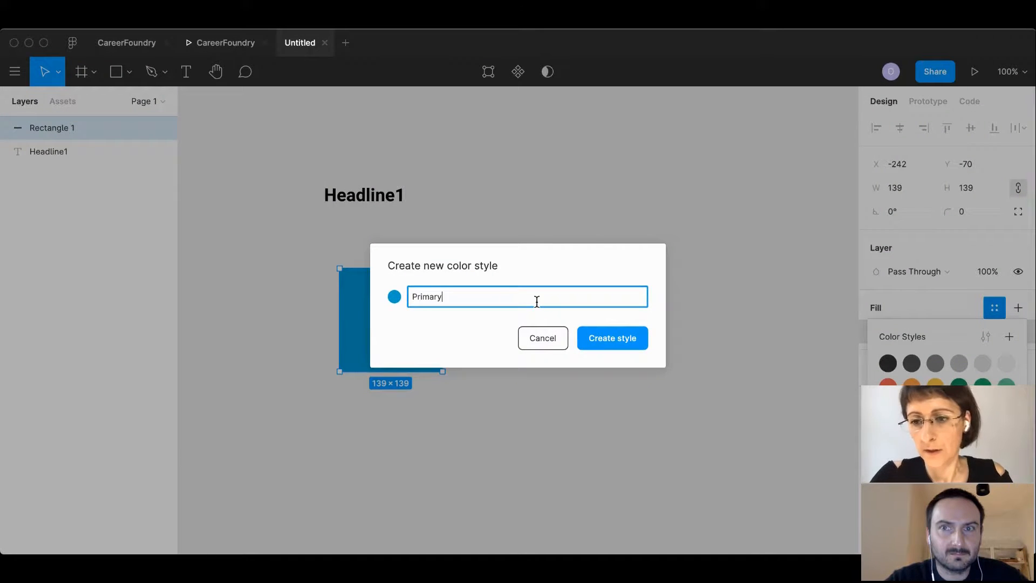
{"action": "left_click", "coordinate": [602, 339]}
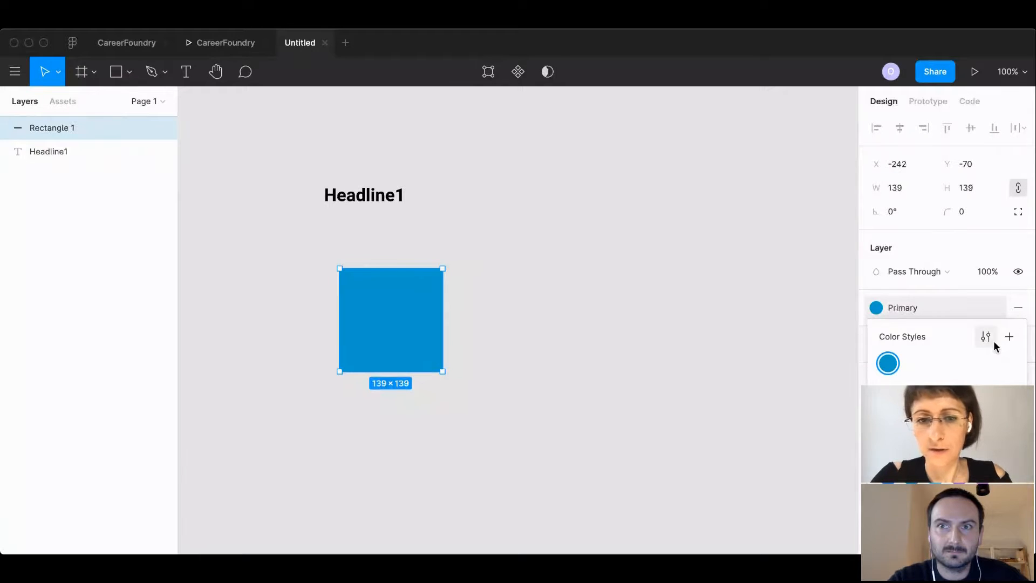
{"action": "left_click", "coordinate": [620, 301]}
- Duplicate the blue square beside the original, detach the copy's Primary style and recolor its fill to red E9315D
{"action": "left_click_drag", "start_coordinate": [374, 308], "coordinate": [509, 307]}
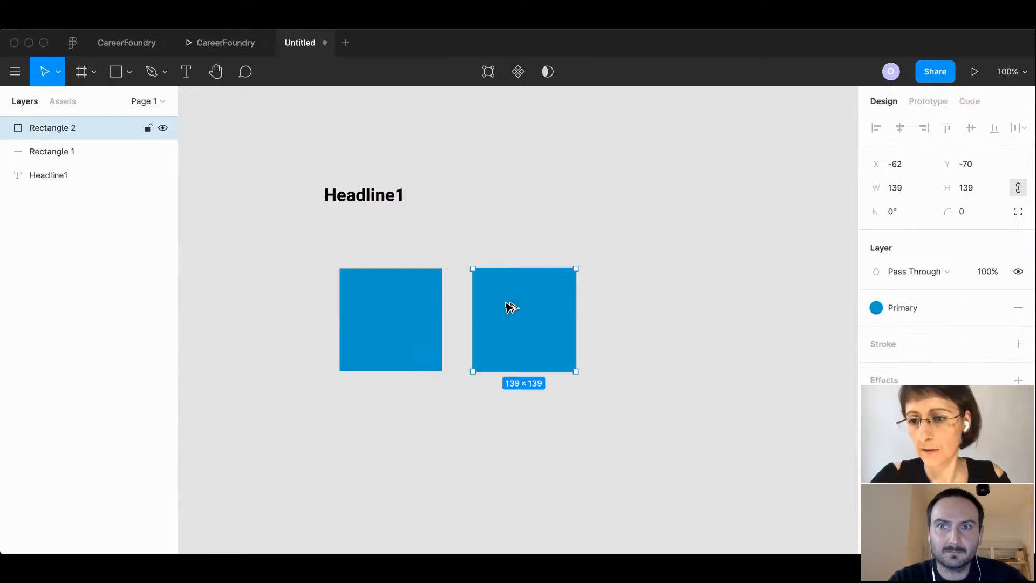
{"action": "left_click", "coordinate": [995, 310]}
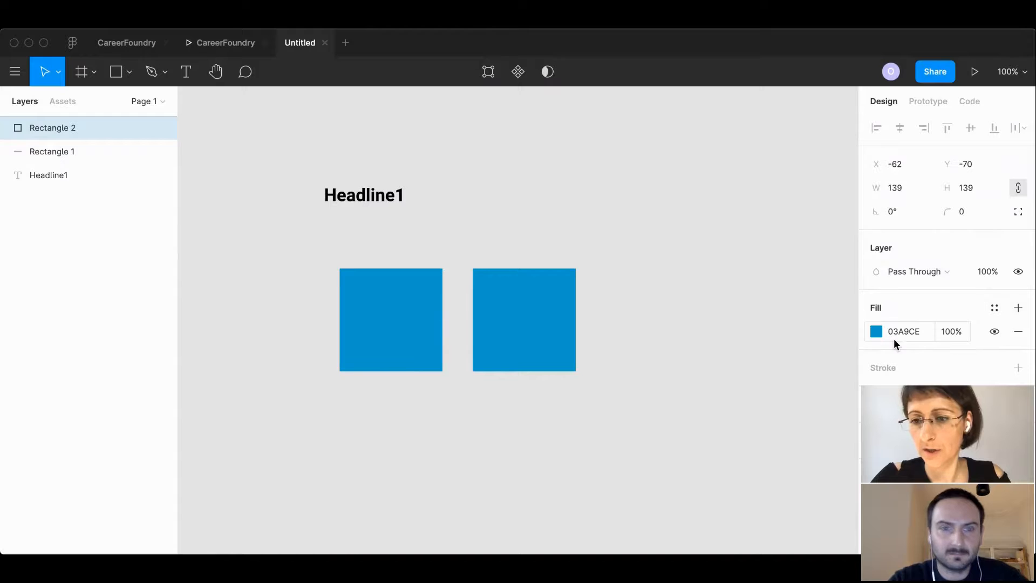
{"action": "left_click", "coordinate": [877, 330]}
{"action": "left_click_drag", "start_coordinate": [788, 379], "coordinate": [837, 381]}
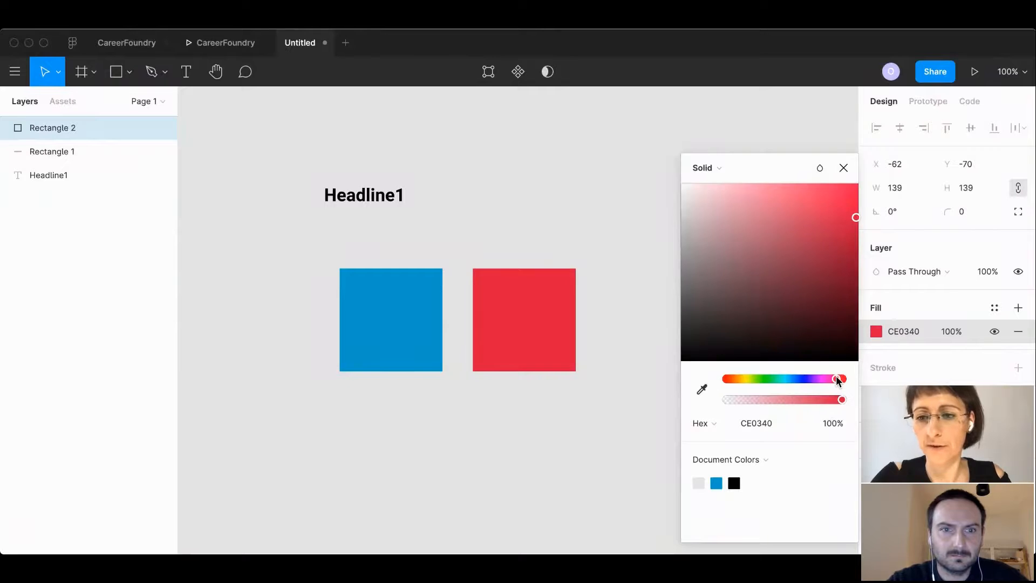
{"action": "left_click_drag", "start_coordinate": [840, 252], "coordinate": [821, 203]}
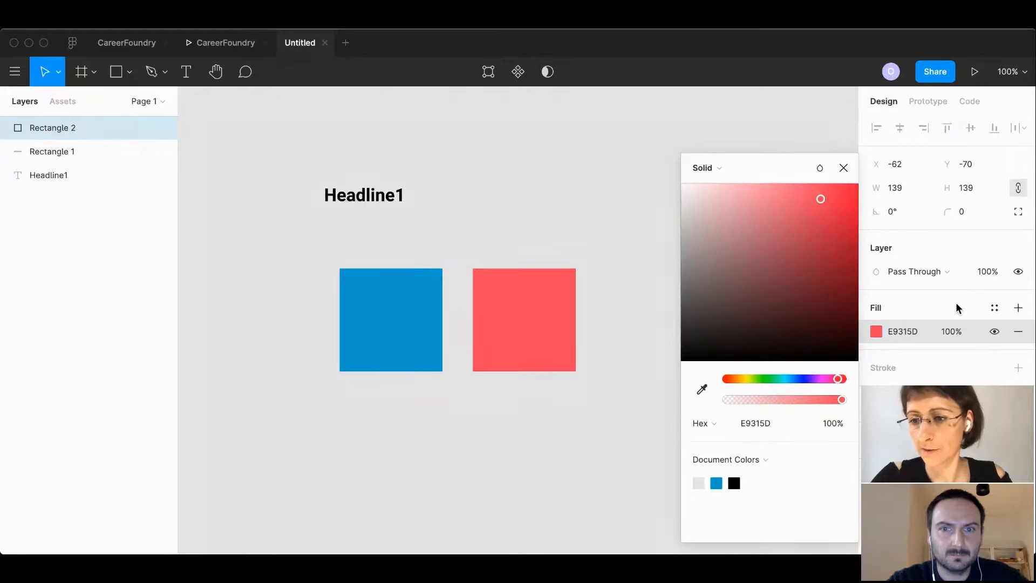
- Create a color style named "Error" from the copied square's red fill
{"action": "left_click", "coordinate": [994, 310]}
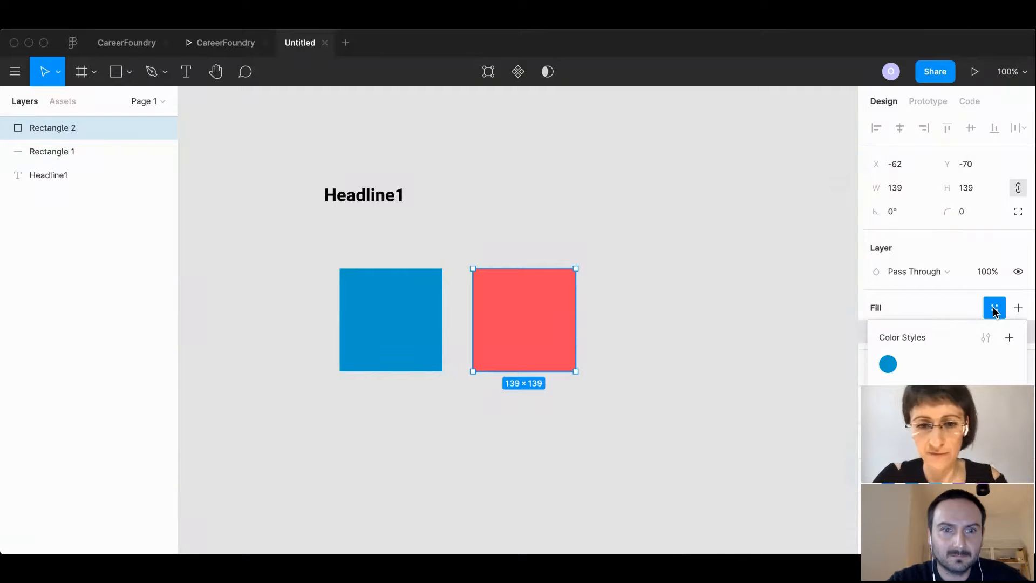
{"action": "left_click", "coordinate": [1008, 338]}
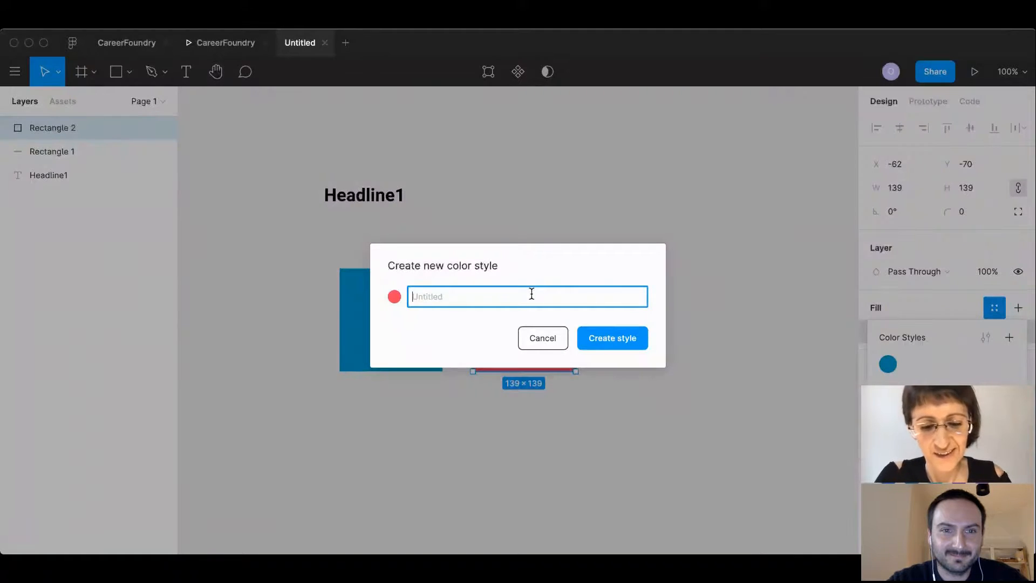
{"action": "type", "text": "Erro"}
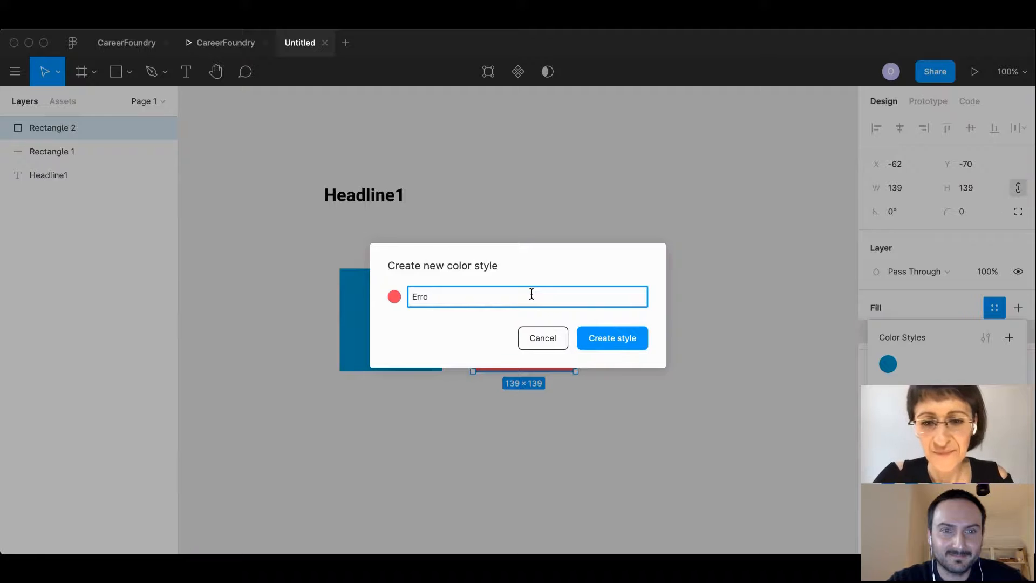
{"action": "type", "text": "r"}
{"action": "left_click", "coordinate": [594, 338]}
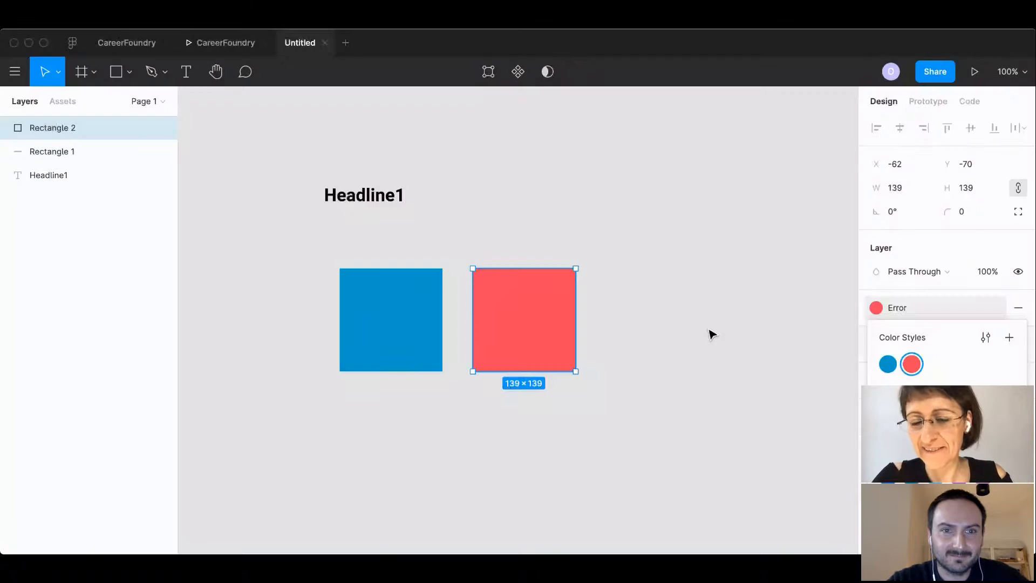
- Deselect the square and open the Primary color style's editable properties from the local styles
{"action": "left_click", "coordinate": [710, 334]}
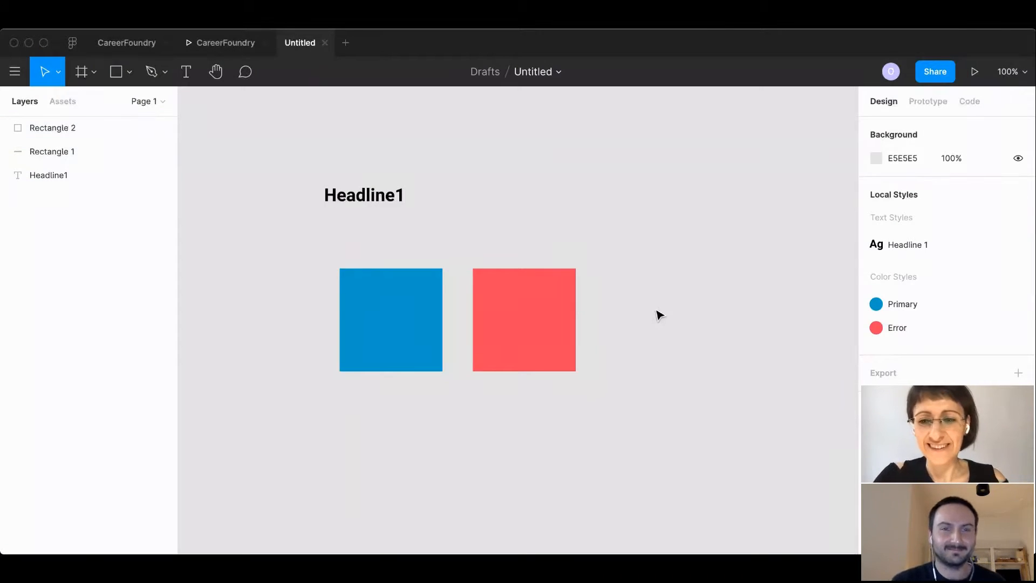
{"action": "left_click_drag", "start_coordinate": [656, 310], "coordinate": [683, 322]}
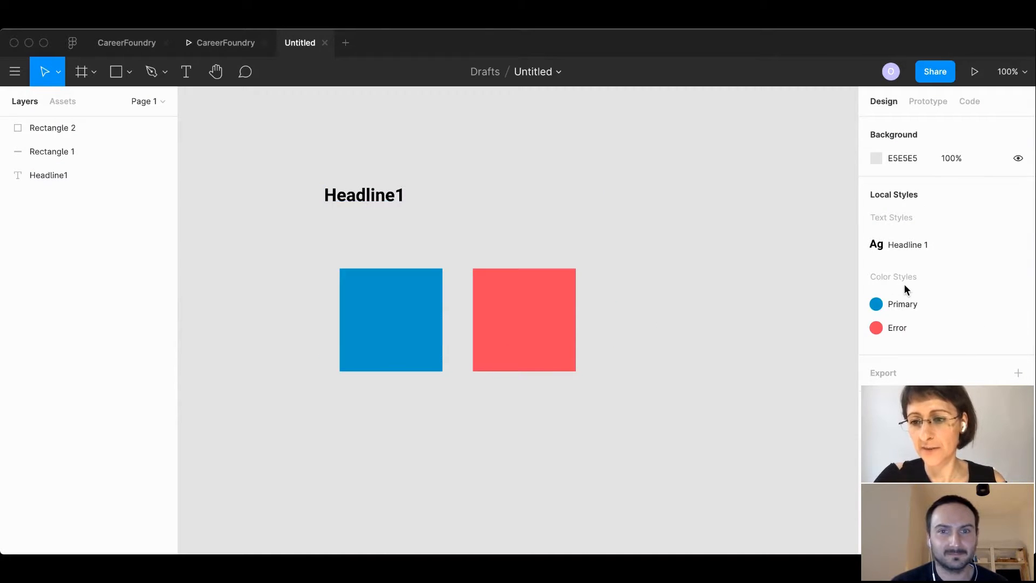
{"action": "mouse_move", "coordinate": [907, 306]}
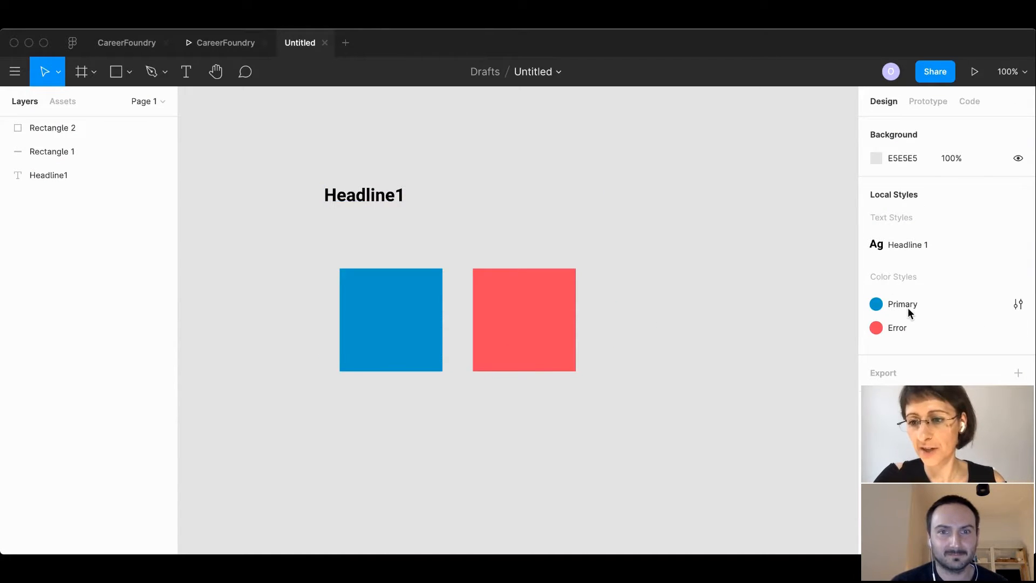
{"action": "left_click", "coordinate": [1017, 303]}
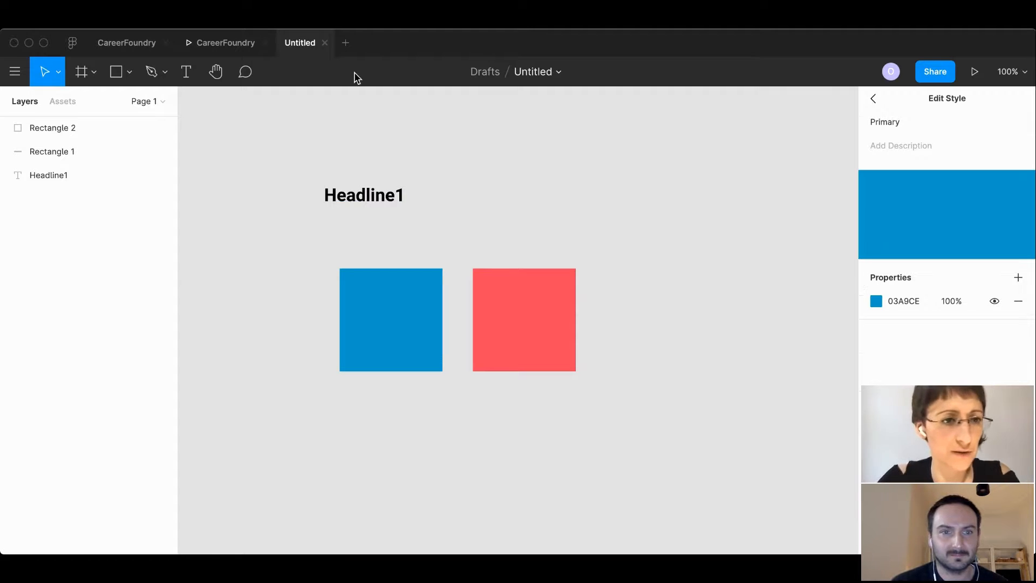
- View the libraries available to the file and the Design System project in My awesome team
{"action": "left_click", "coordinate": [63, 102]}
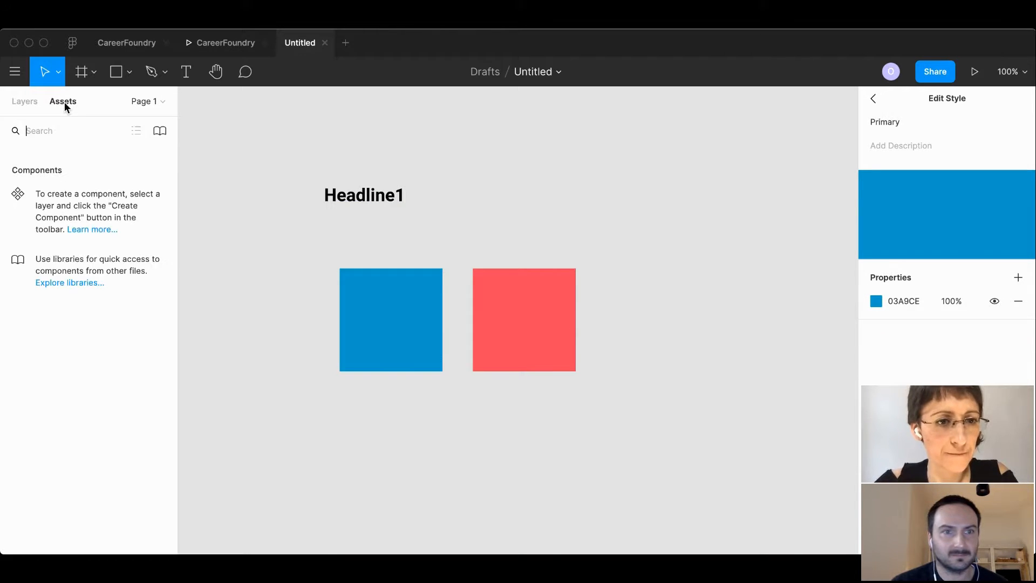
{"action": "left_click", "coordinate": [159, 131]}
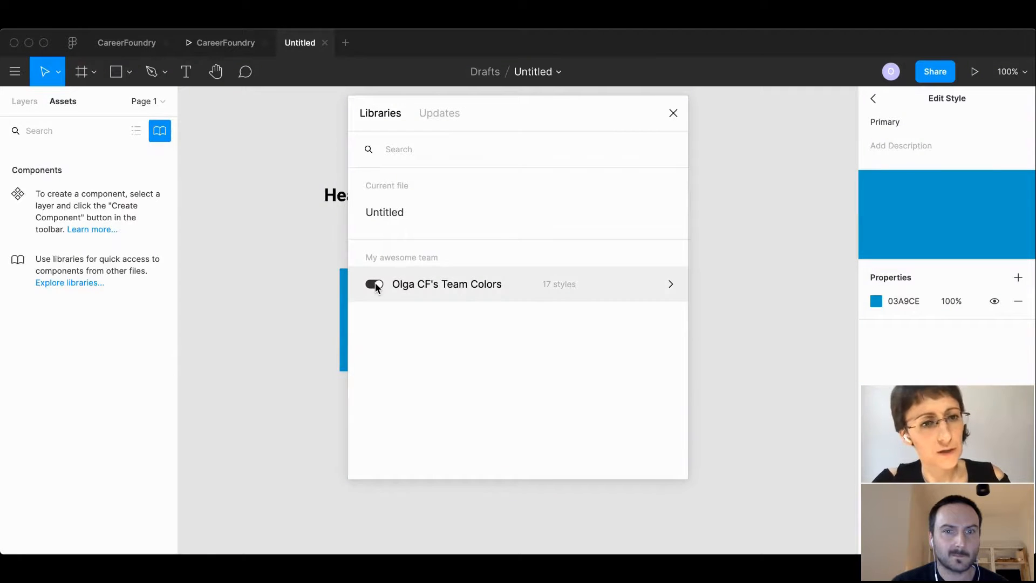
{"action": "left_click", "coordinate": [259, 170]}
{"action": "left_click", "coordinate": [72, 44]}
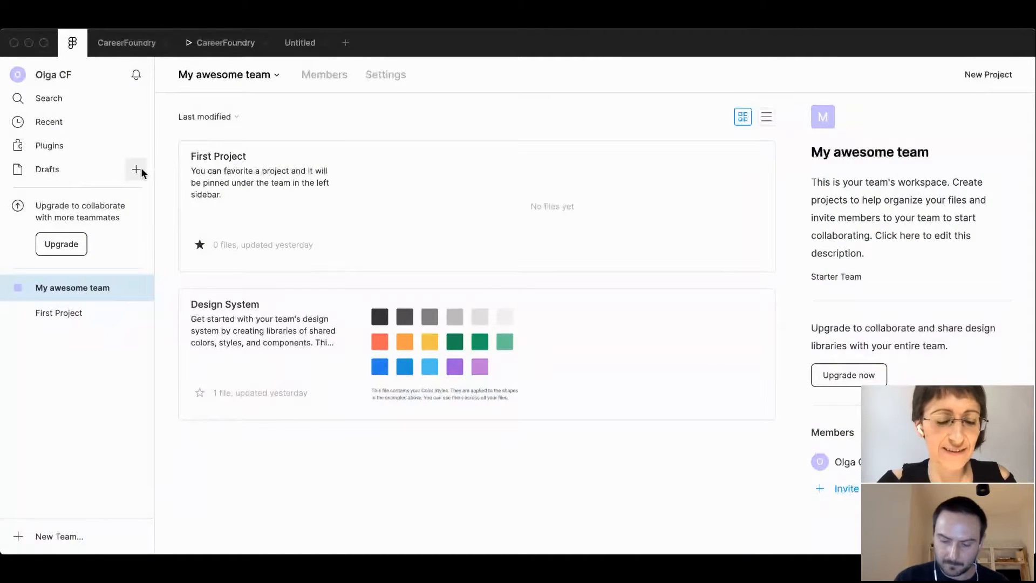
{"action": "left_click", "coordinate": [225, 318]}
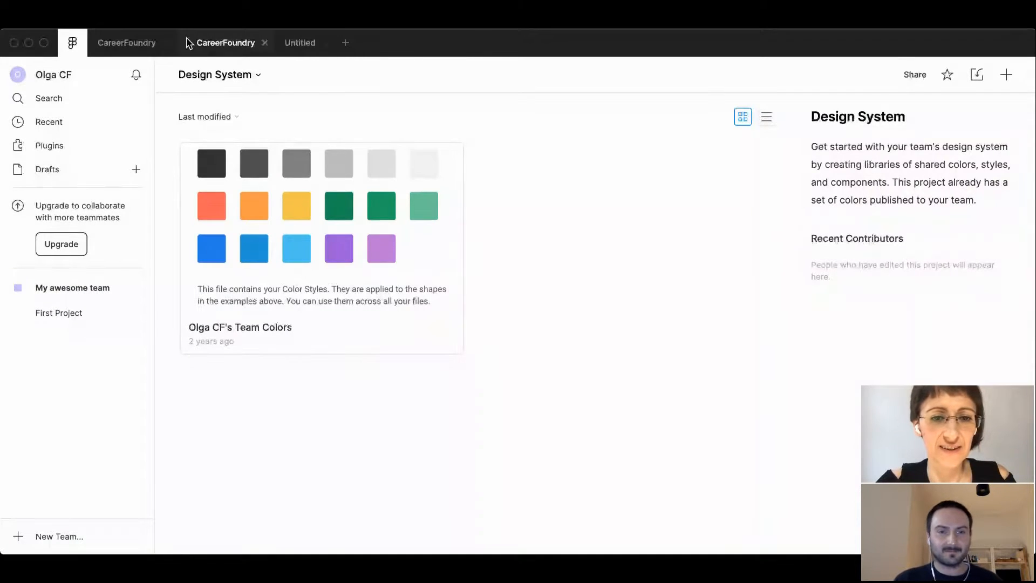
- Disable the team colors library in the Untitled file and view the colors it contains
{"action": "left_click", "coordinate": [300, 43]}
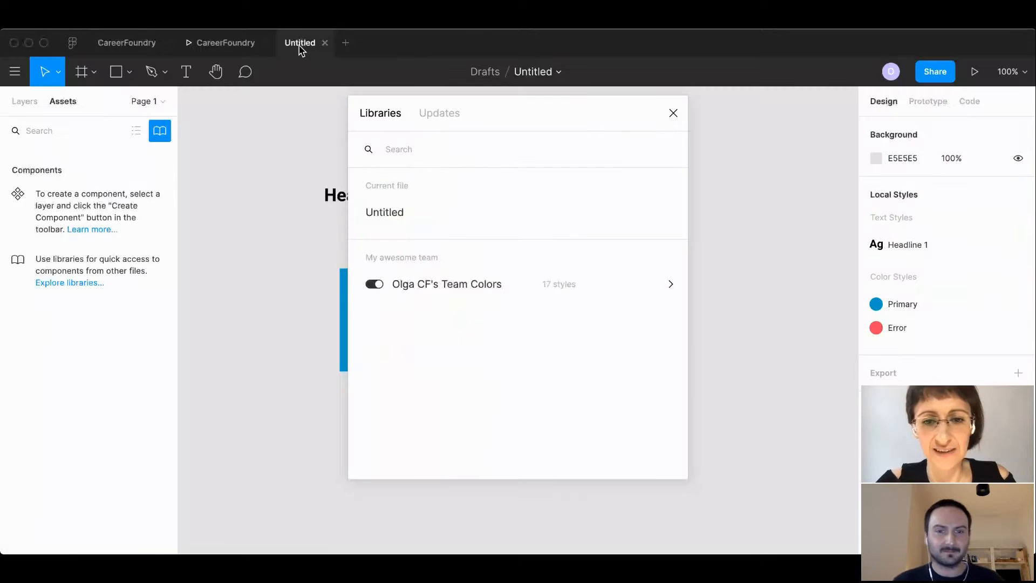
{"action": "left_click", "coordinate": [374, 283]}
{"action": "left_click", "coordinate": [670, 283]}
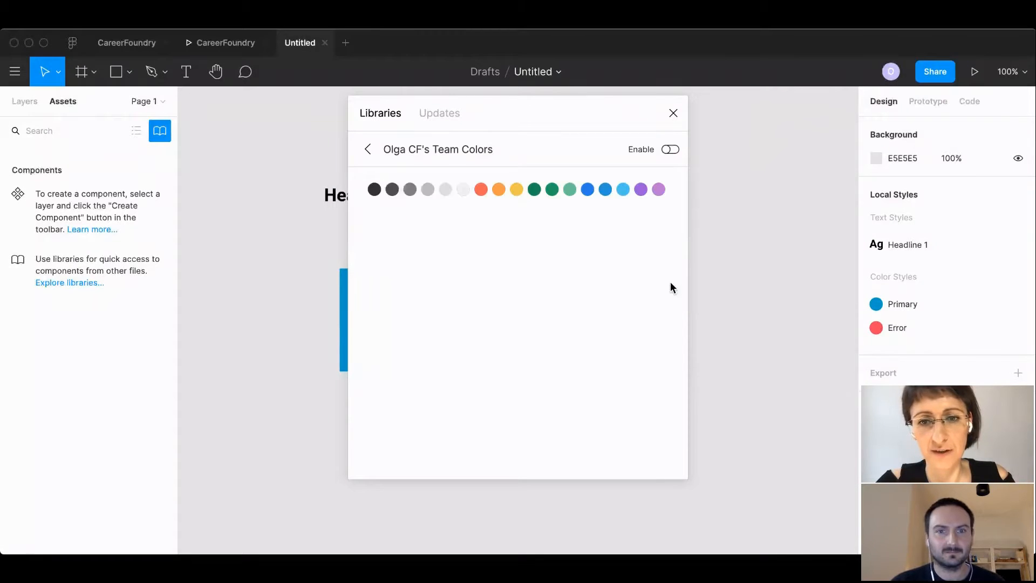
{"action": "left_click", "coordinate": [674, 113]}
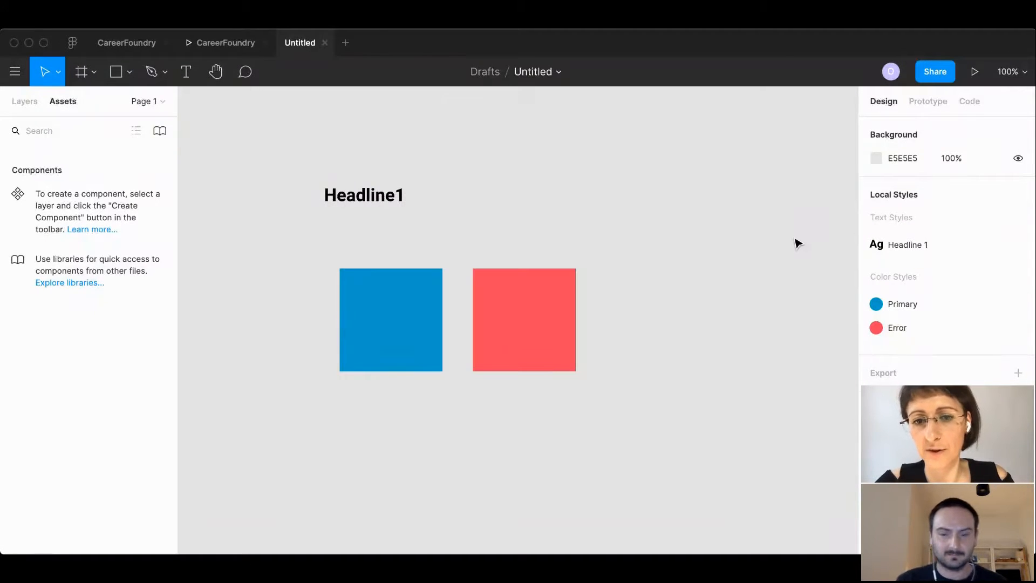
- Check which color styles are available for the red square's fill
{"action": "left_click", "coordinate": [501, 315]}
{"action": "left_click", "coordinate": [939, 311]}
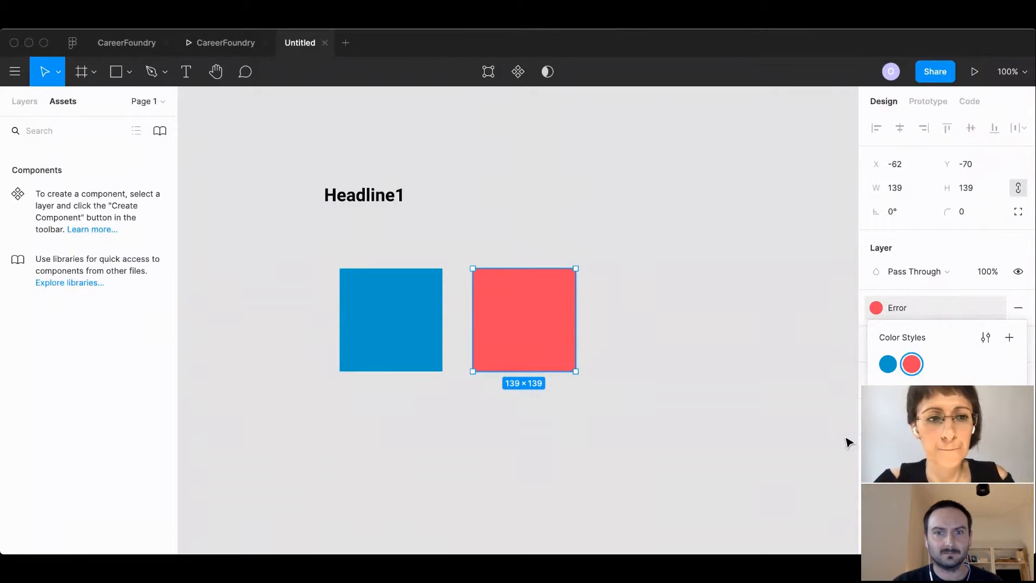
{"action": "left_click", "coordinate": [237, 162]}
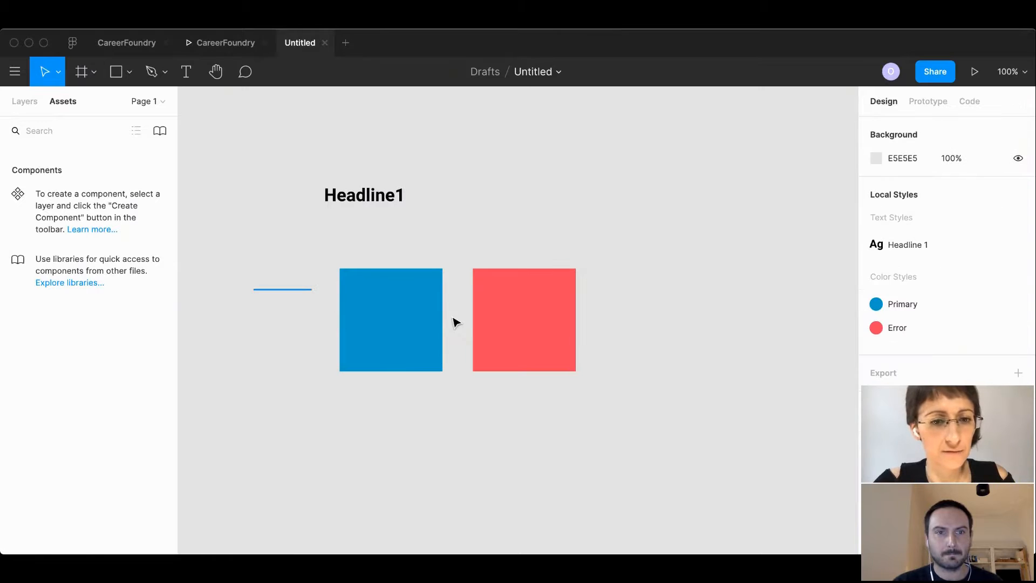
{"action": "left_click_drag", "start_coordinate": [453, 323], "coordinate": [356, 316]}
{"action": "left_click", "coordinate": [290, 299]}
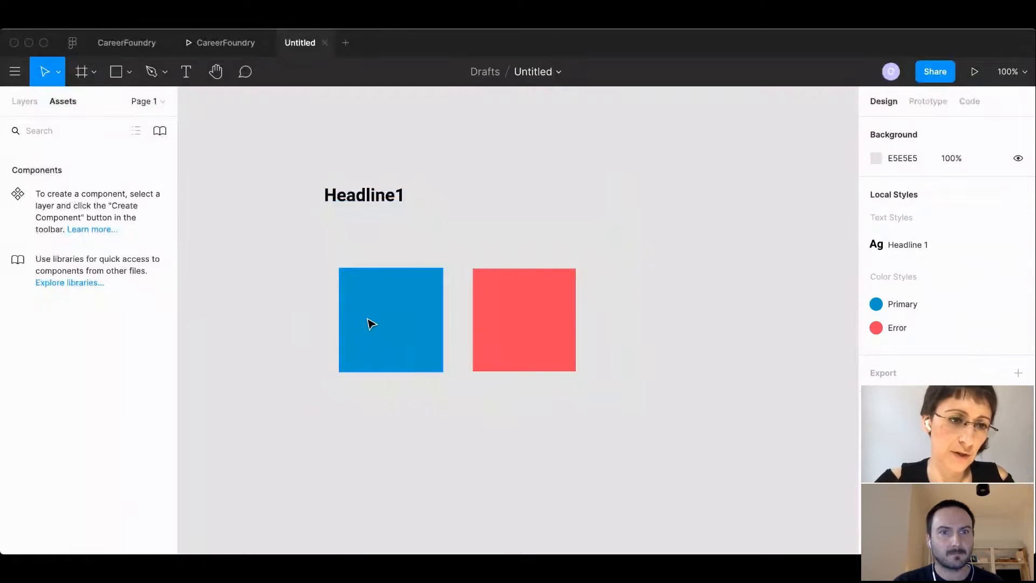
- Reopen the list of libraries available to the Untitled file
{"action": "left_click", "coordinate": [371, 323]}
{"action": "left_click", "coordinate": [160, 131]}
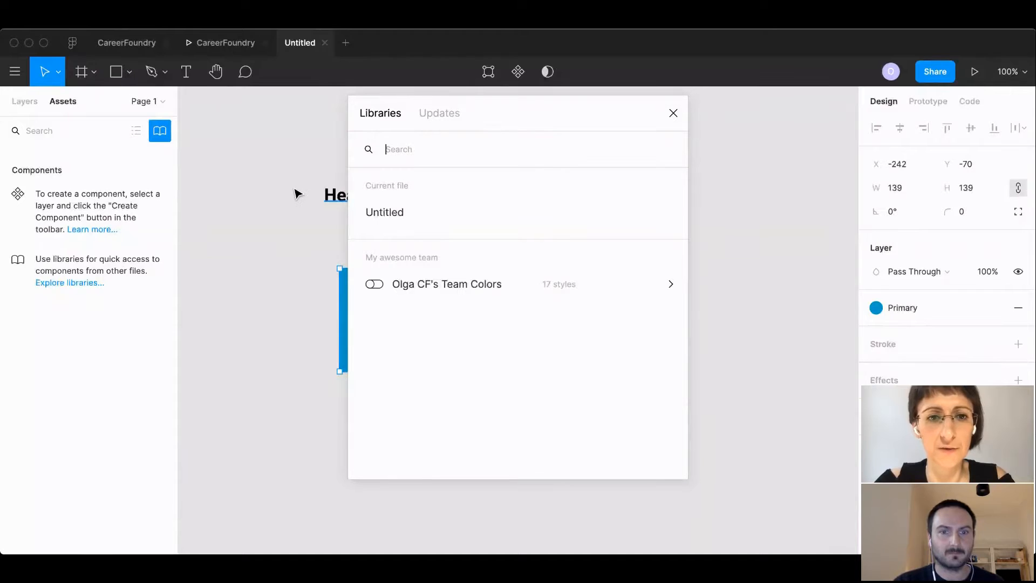
{"action": "left_click", "coordinate": [256, 214]}
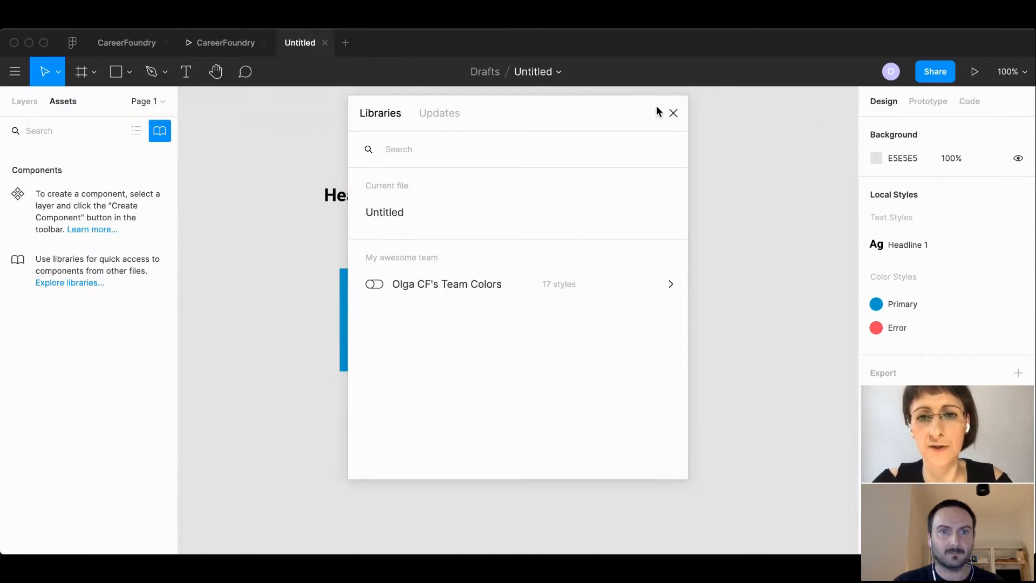
- Close the list of libraries and rename the file to Sample
{"action": "left_click", "coordinate": [673, 113]}
{"action": "double_click", "coordinate": [529, 72]}
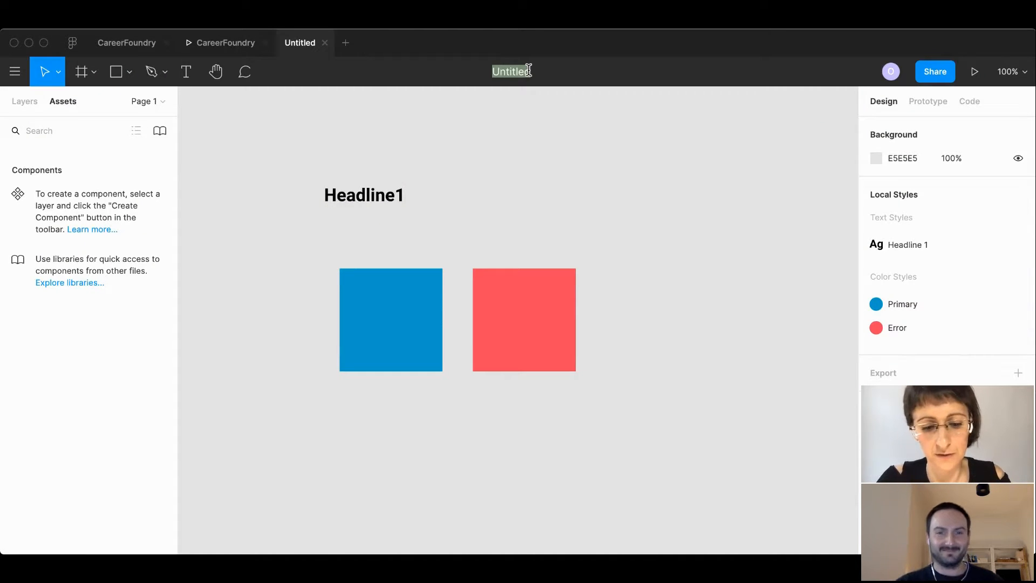
{"action": "key", "text": "BackSpace"}
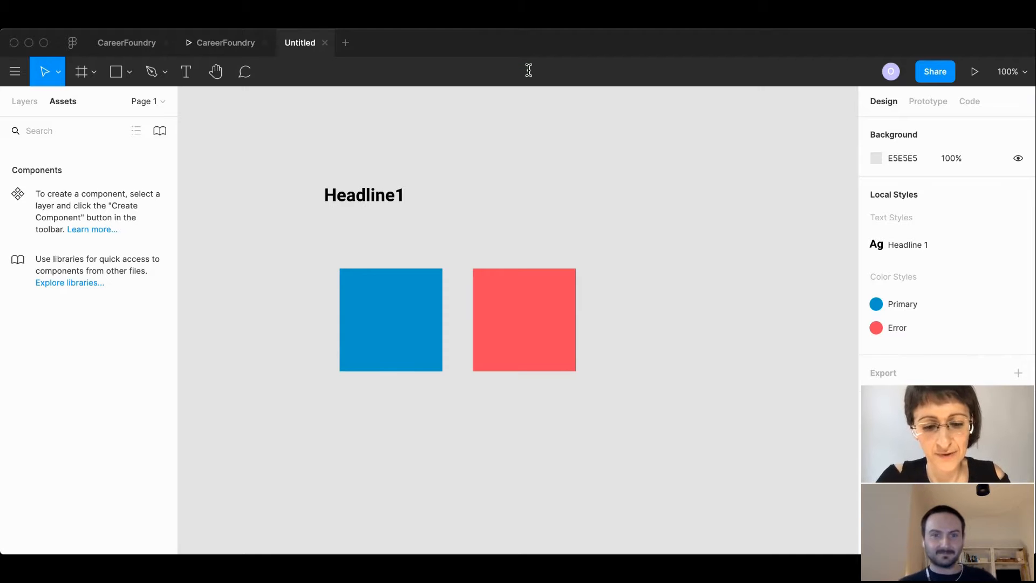
{"action": "type", "text": "Sample"}
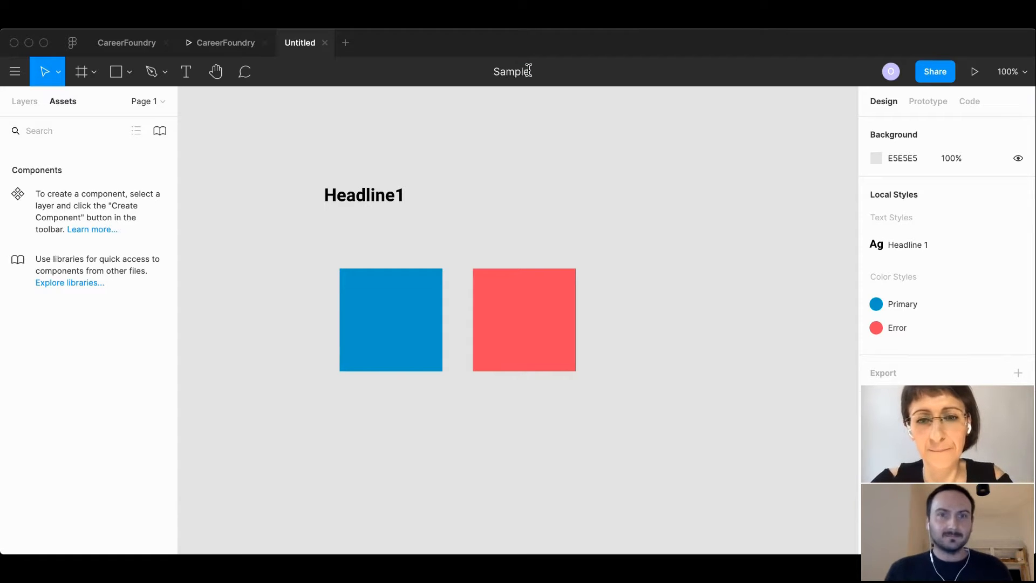
{"action": "key", "text": "Return"}
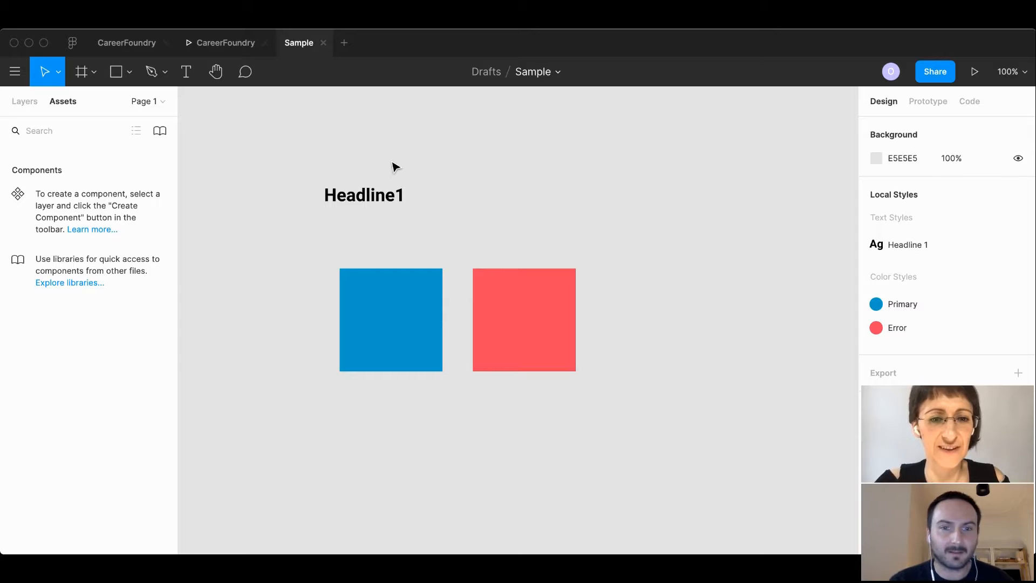
- Align the Headline1 text with the blue square's left edge and shrink its text box to fit the text
{"action": "mouse_move", "coordinate": [354, 203]}
{"action": "left_mouse_down"}
{"action": "mouse_move", "coordinate": [377, 188]}
{"action": "mouse_move", "coordinate": [366, 193]}
{"action": "left_mouse_up"}
{"action": "left_click", "coordinate": [255, 266]}
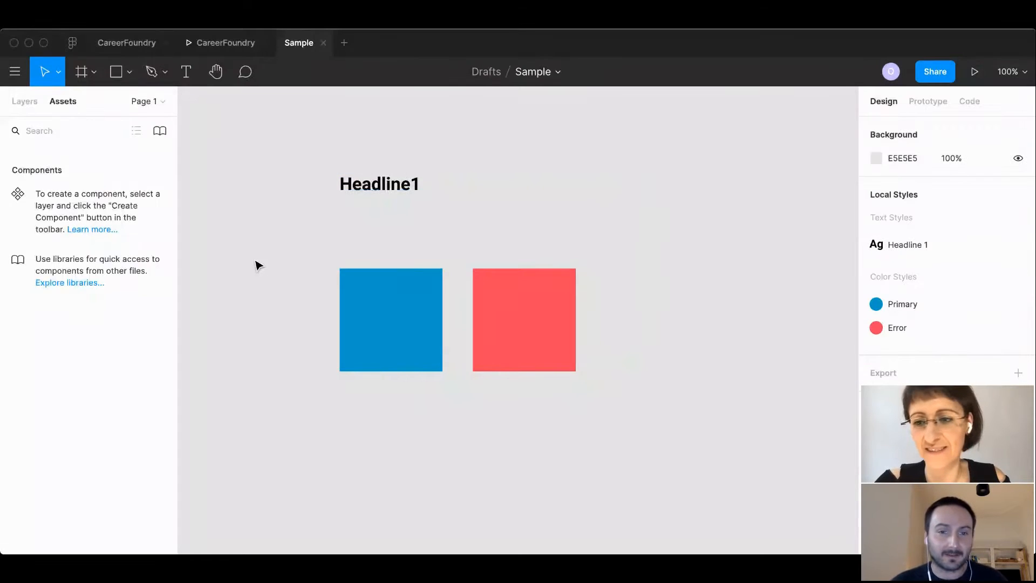
{"action": "left_click", "coordinate": [386, 185]}
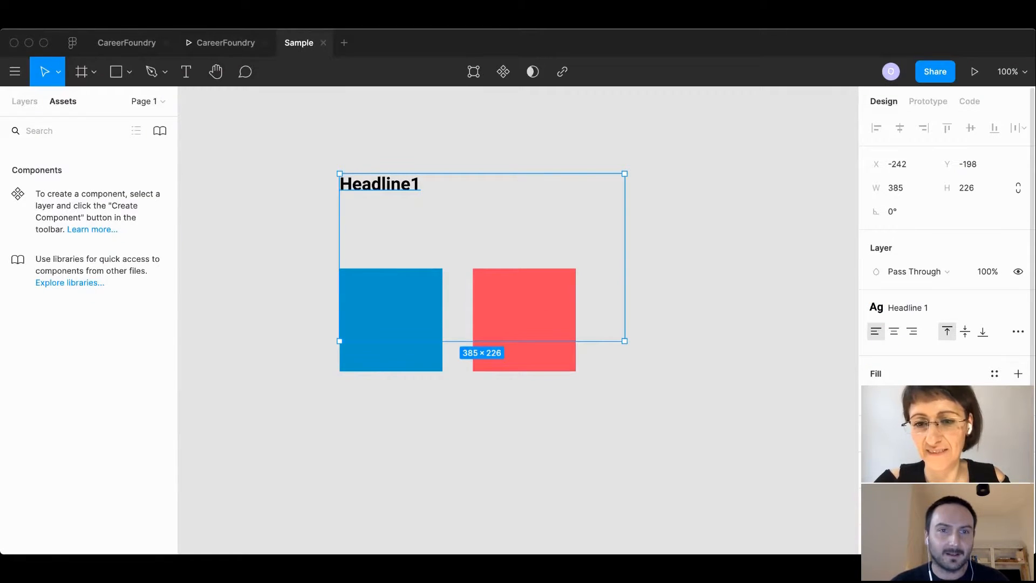
{"action": "double_click", "coordinate": [622, 339]}
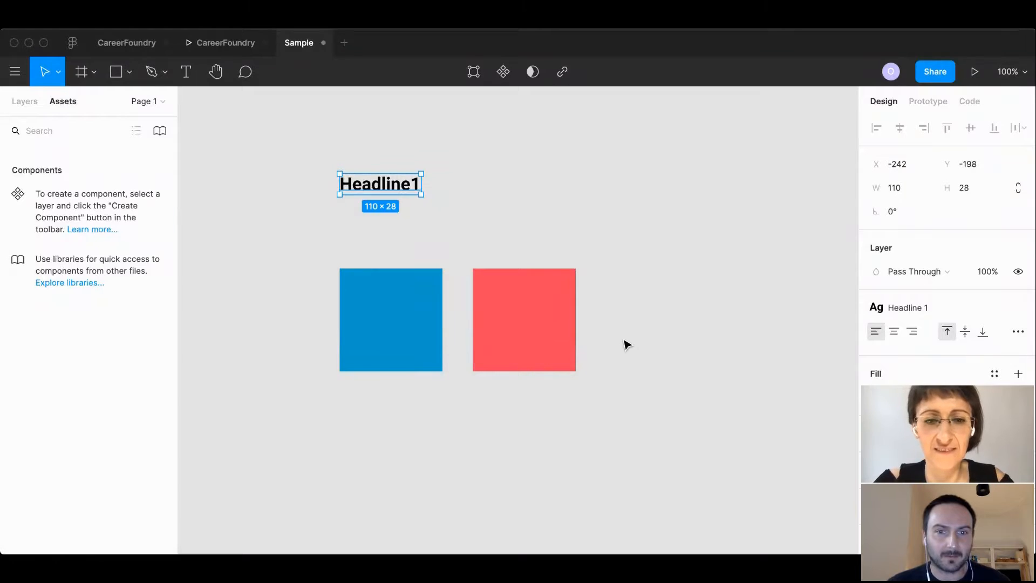
{"action": "left_click", "coordinate": [692, 248]}
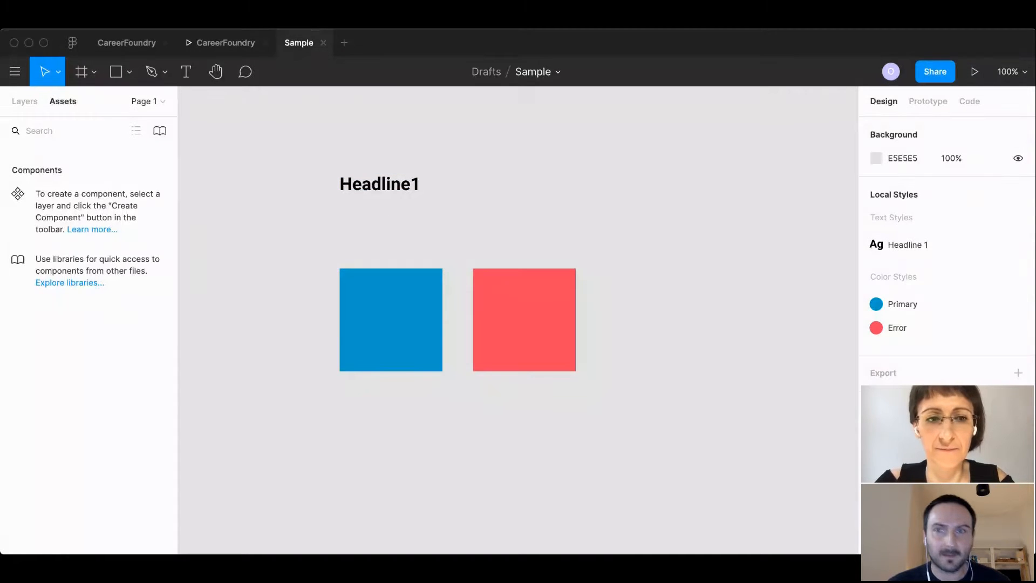